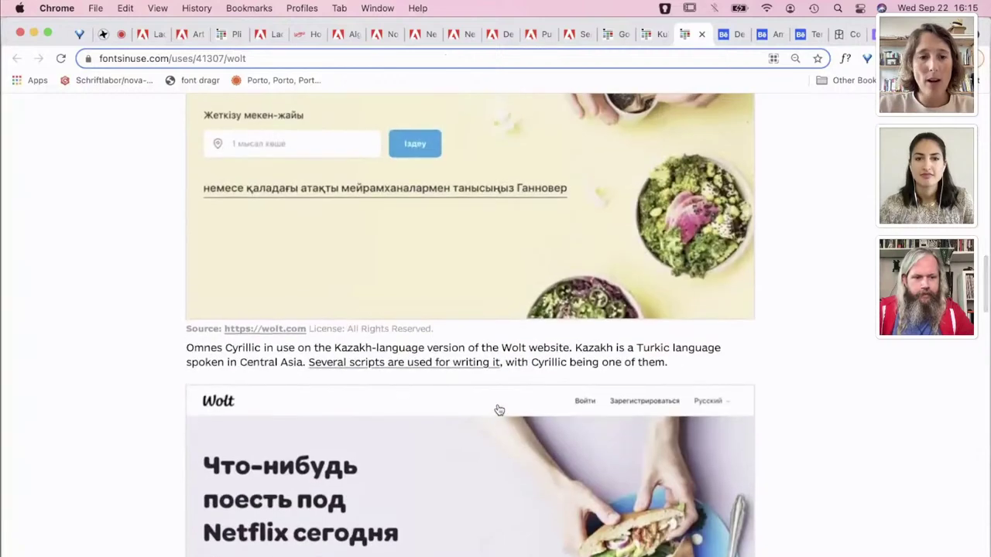
Review the Kazakh- and Russian-language Wolt website examples set in Omnes Cyrillic on the Fonts In Use page
scroll(392, 209, up, 1)
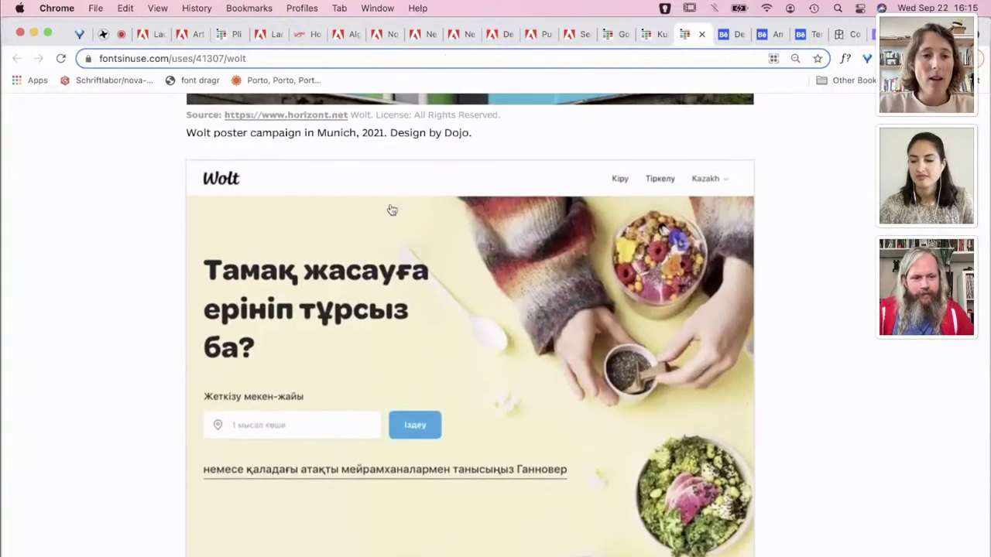
scroll(389, 310, down, 7)
scroll(387, 312, down, 2)
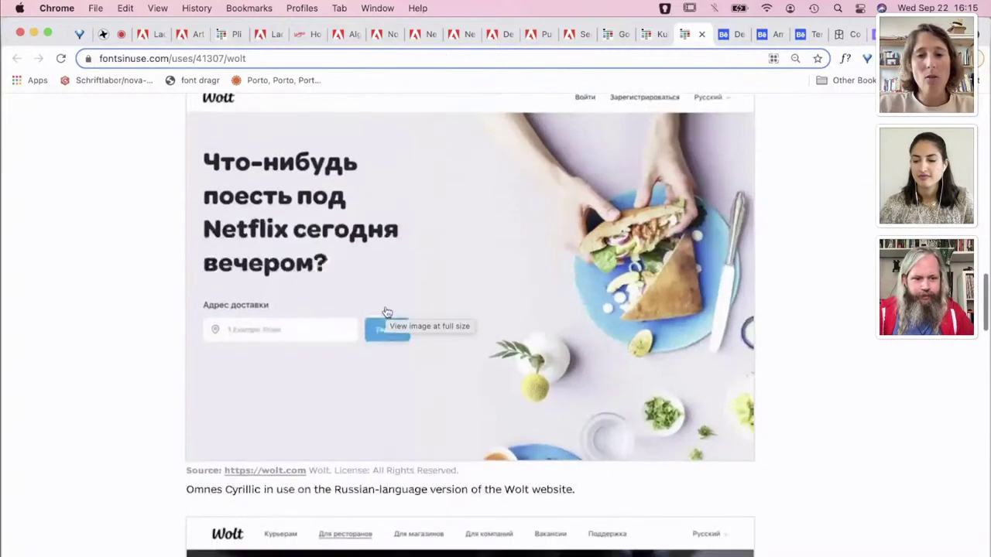
scroll(387, 312, up, 8)
scroll(387, 312, down, 20)
scroll(387, 312, up, 3)
scroll(387, 312, up, 20)
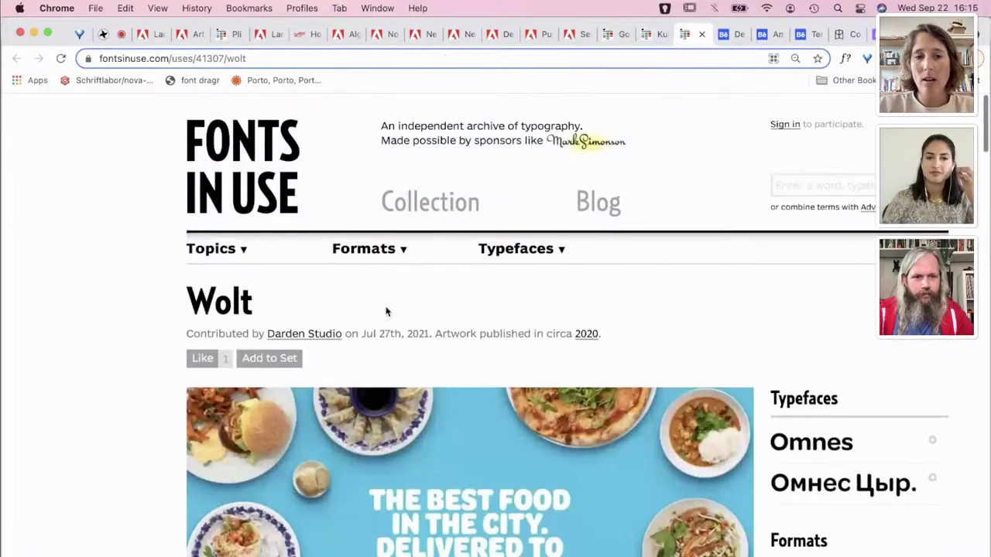
Bring up the Kulia Skincare page on Fonts In Use and enlarge its logo image and typeface list
click(649, 35)
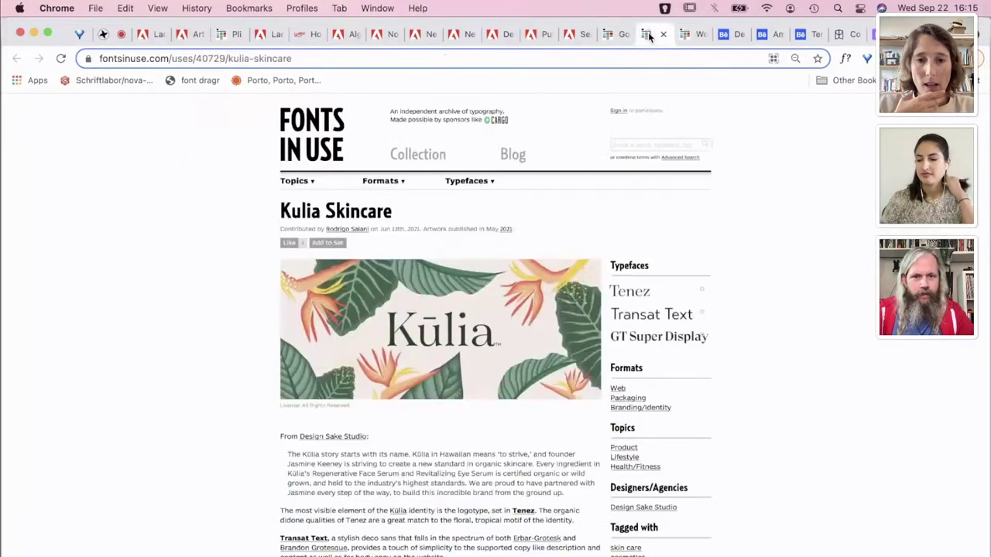
scroll(532, 349, up, 5)
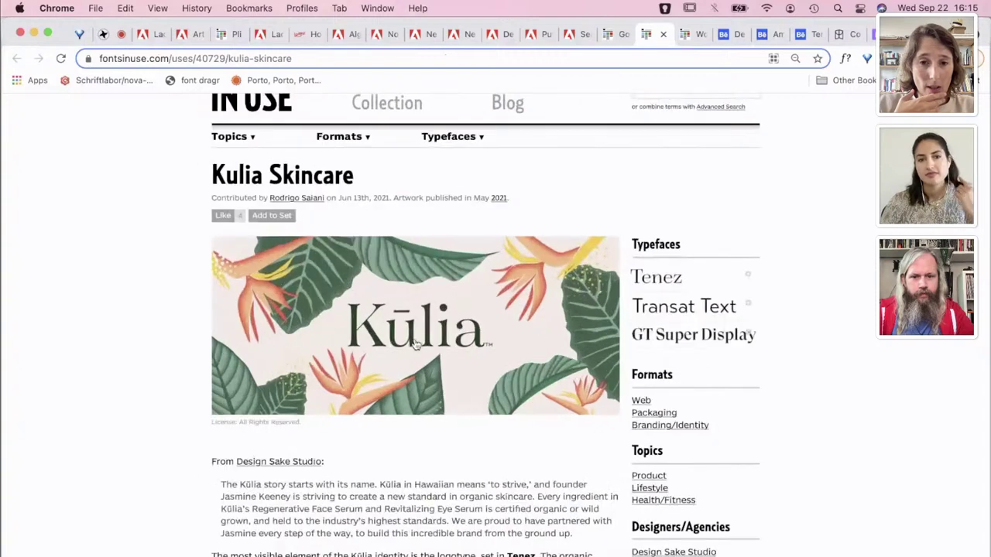
scroll(413, 345, up, 3)
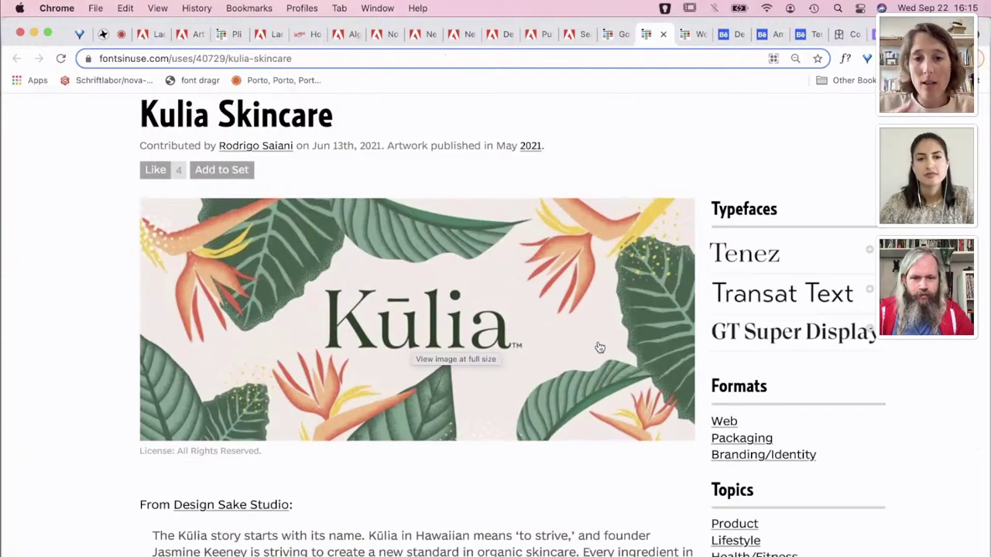
Bring up the Good Garms page on Fonts In Use and enlarge it to examine the "Buy less by knowing more" artwork
click(619, 35)
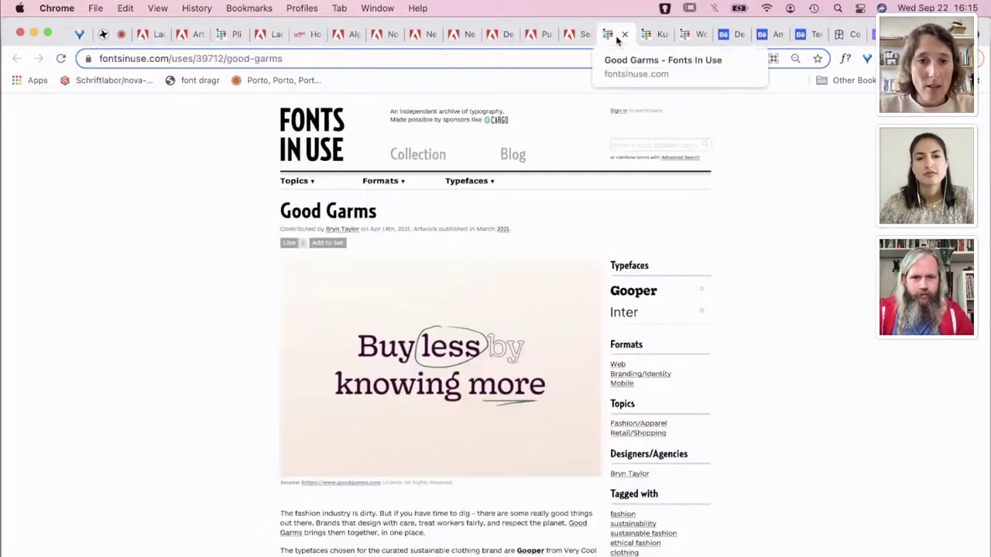
key(super+plus)
key(super+plus)
key(super+plus)
key(super+plus)
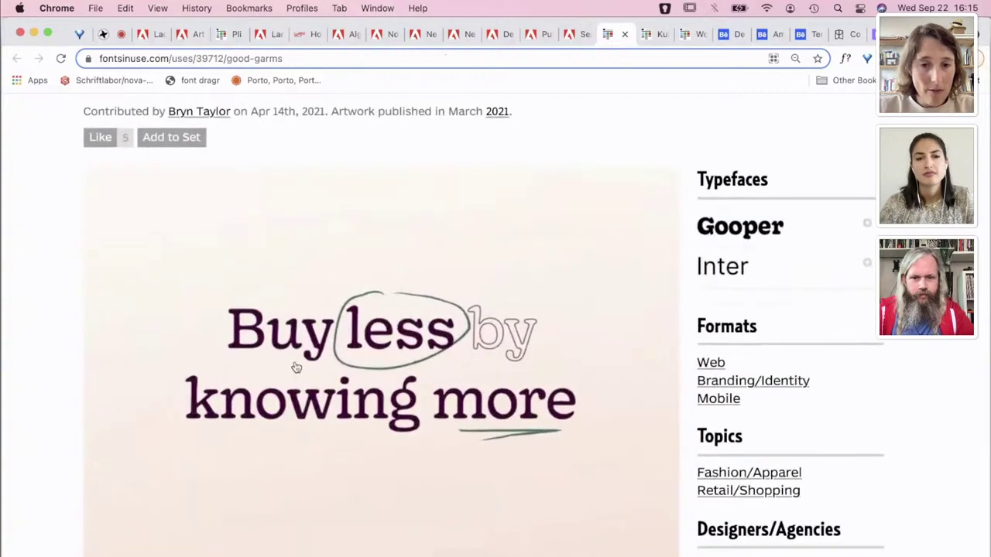
scroll(296, 367, down, 1)
scroll(297, 367, down, 2)
scroll(297, 367, up, 2)
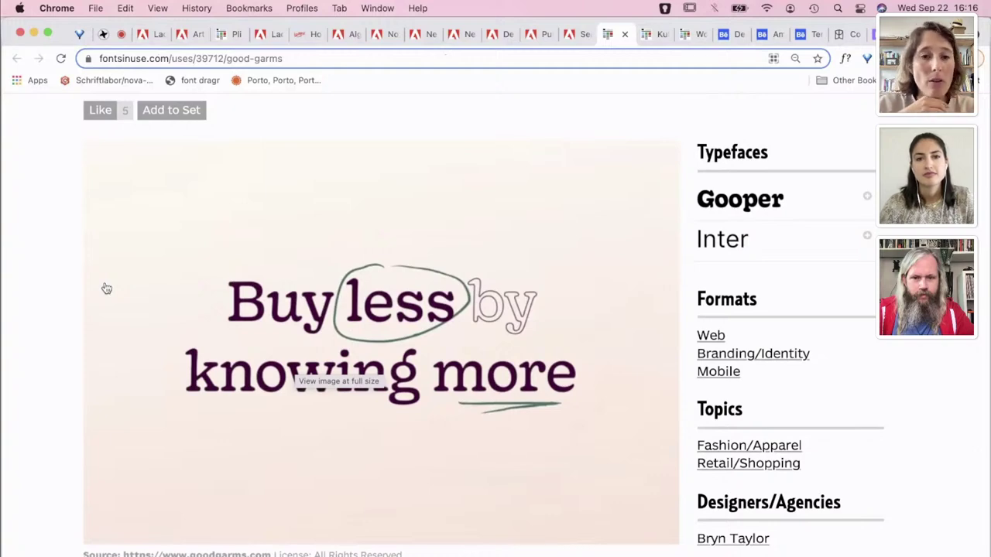
scroll(295, 465, down, 4)
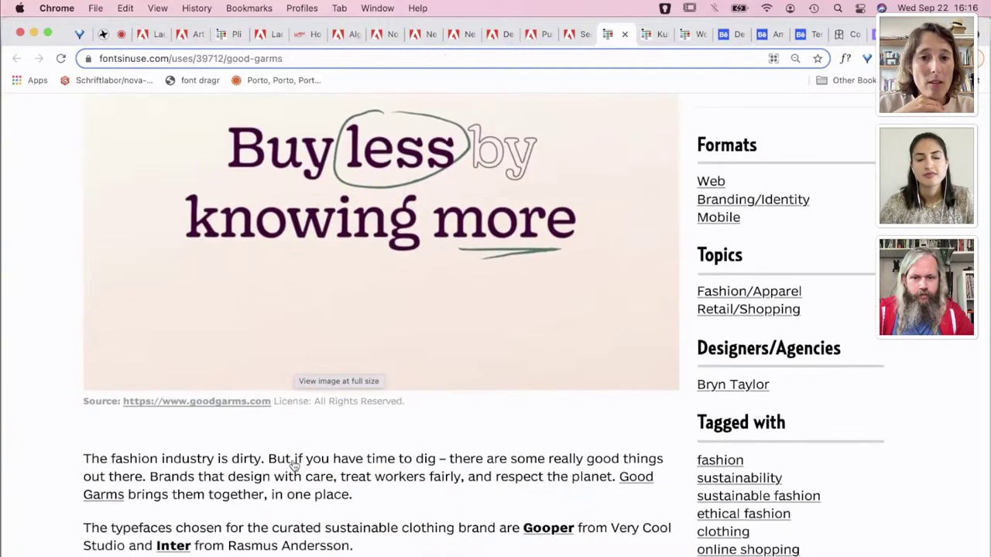
scroll(295, 465, up, 3)
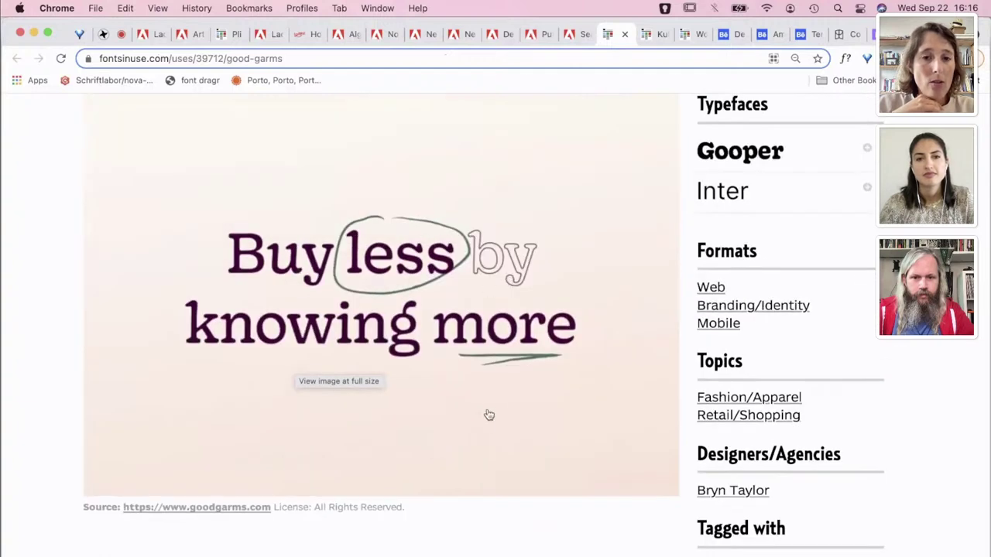
Examine the Good Garms website, slogan and phone mockup images further down the page
scroll(489, 416, down, 10)
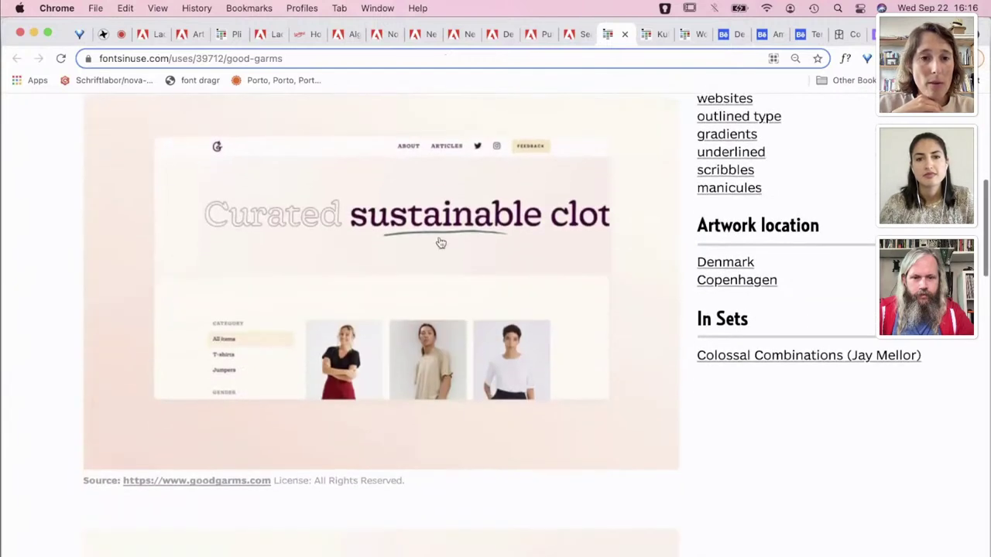
scroll(370, 319, down, 6)
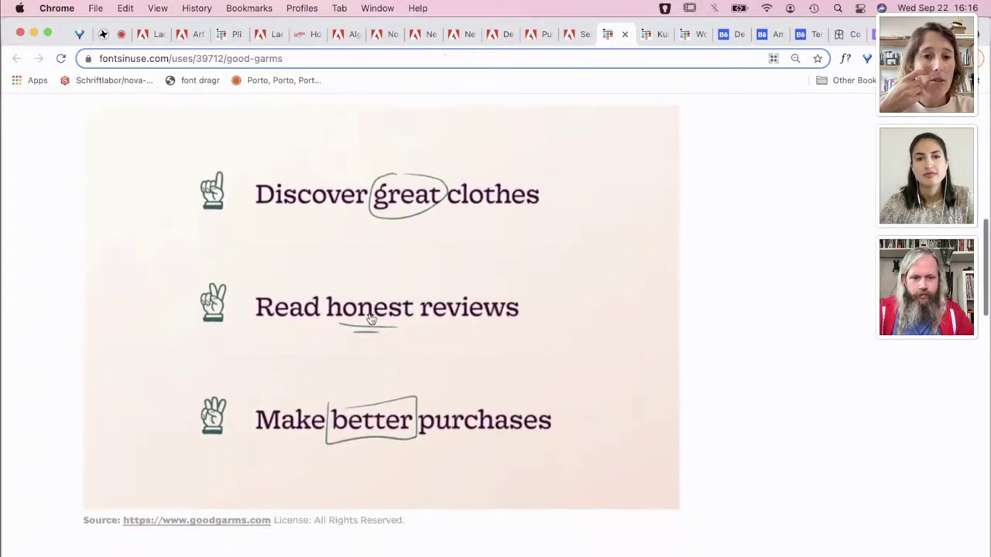
scroll(429, 403, down, 2)
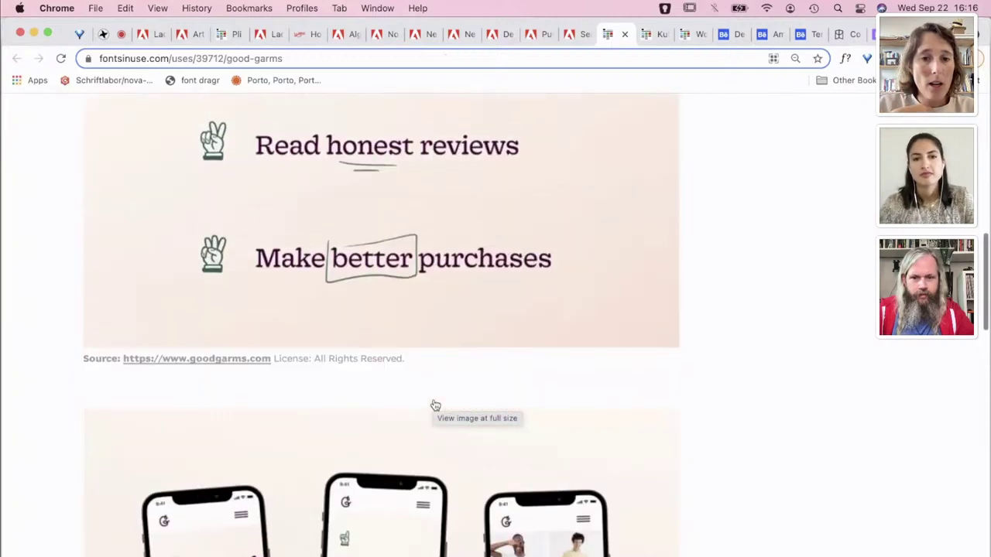
scroll(433, 405, down, 3)
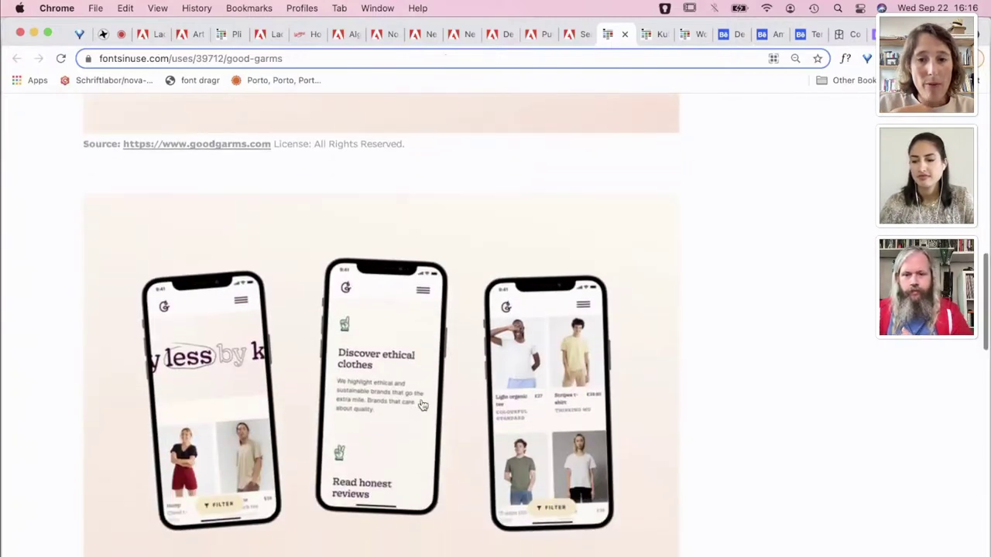
scroll(423, 406, down, 2)
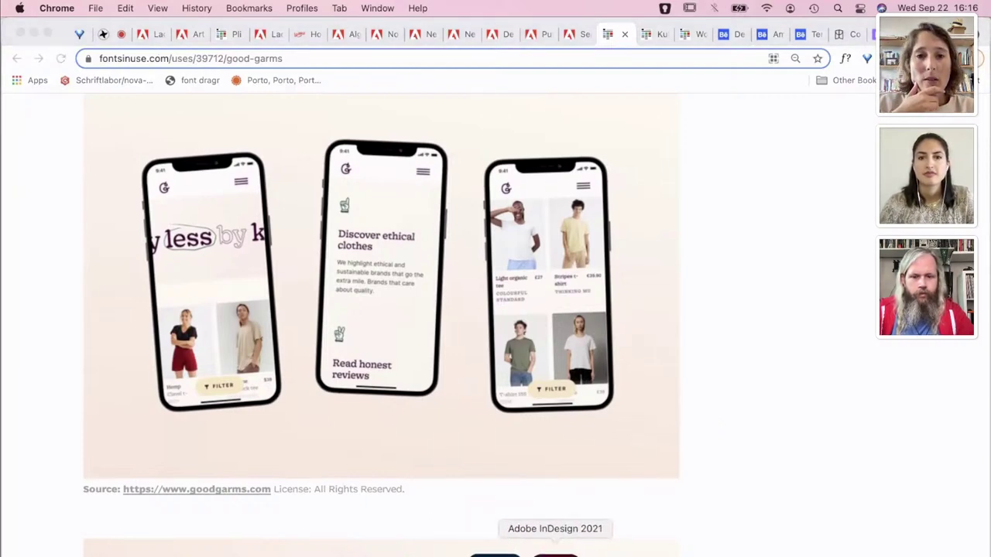
Switch to Adobe InDesign and compare the three lowercase a and three lowercase e letterforms in Adobe.indd
click(556, 551)
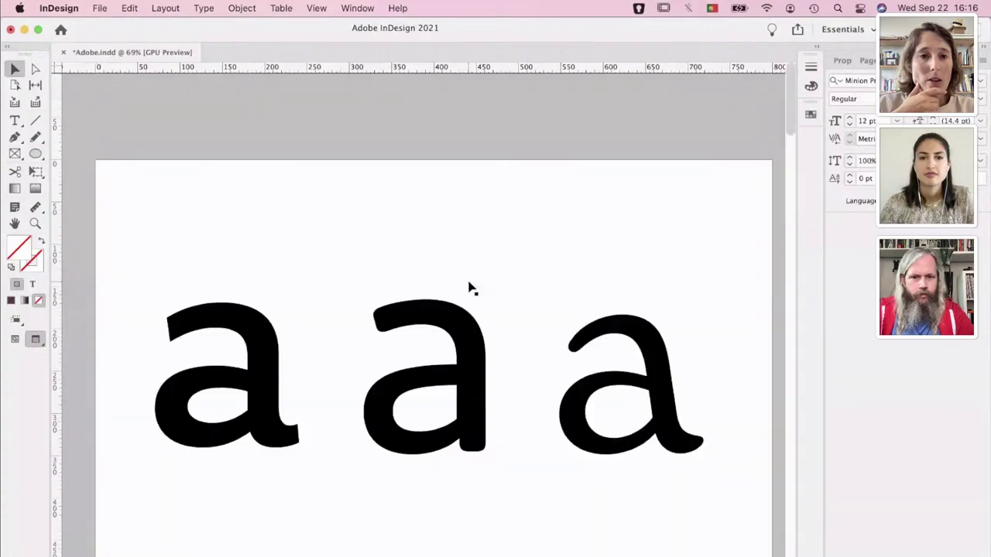
scroll(470, 288, down, 5)
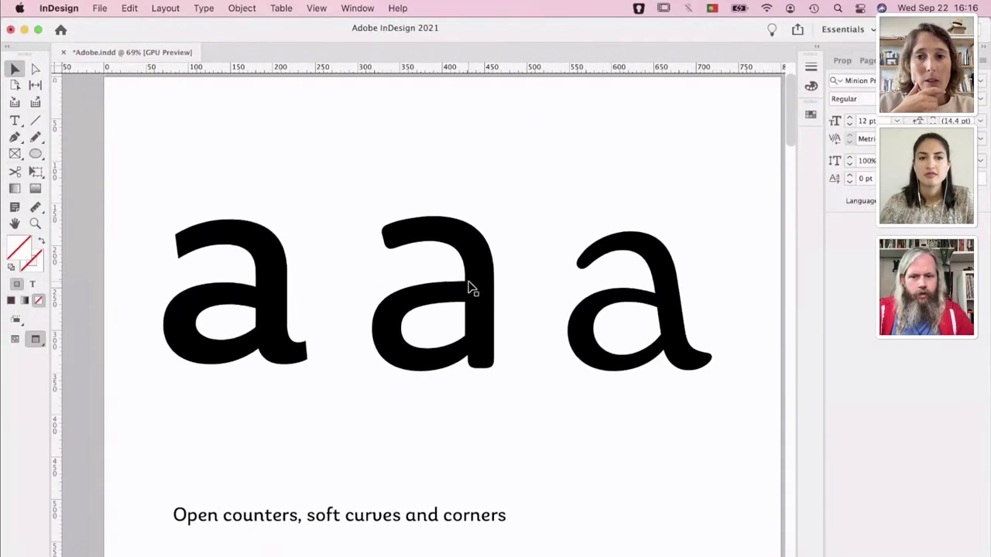
scroll(470, 288, up, 1)
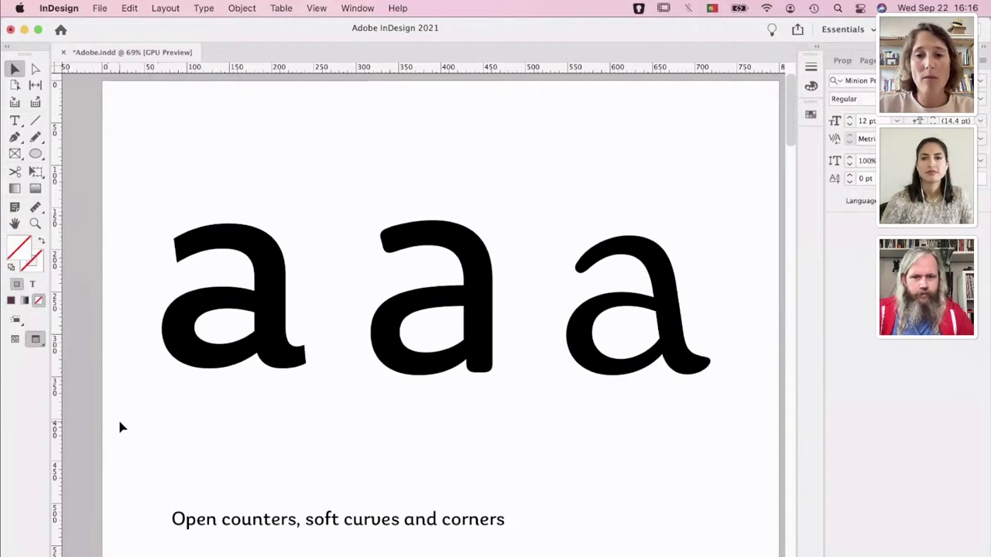
scroll(120, 427, down, 10)
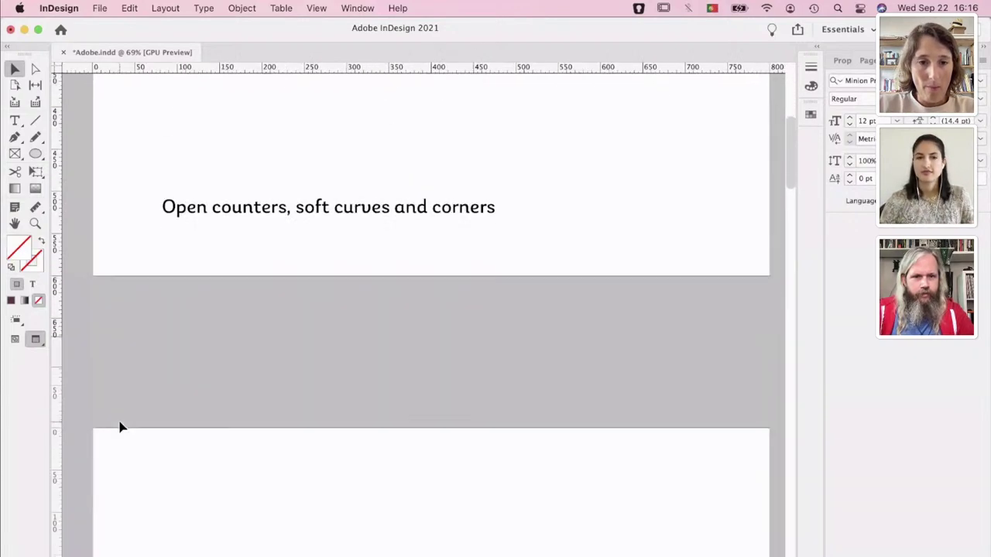
scroll(120, 427, up, 2)
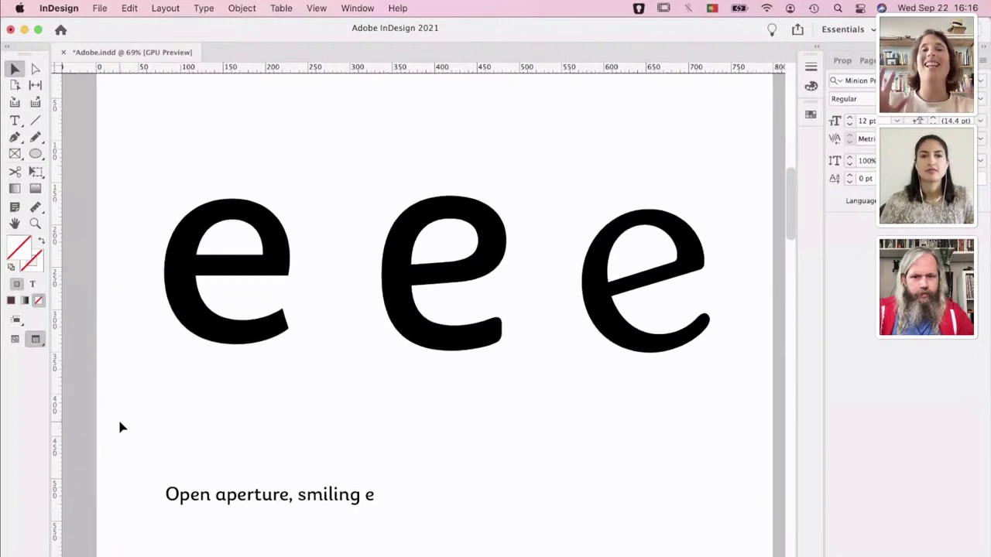
scroll(120, 426, up, 2)
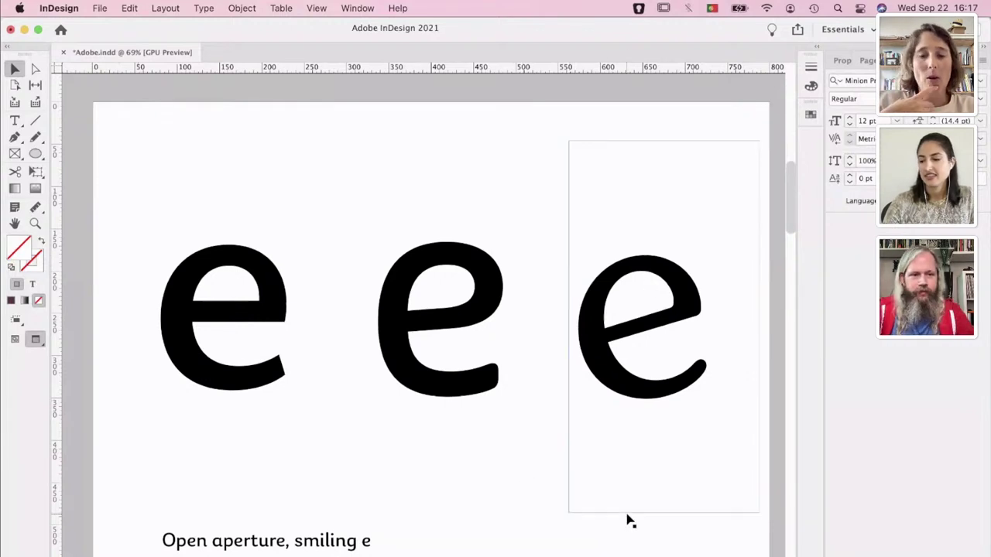
Compare the three lowercase g letterforms on the "Soft curves, friendly shape" page
scroll(626, 556, down, 10)
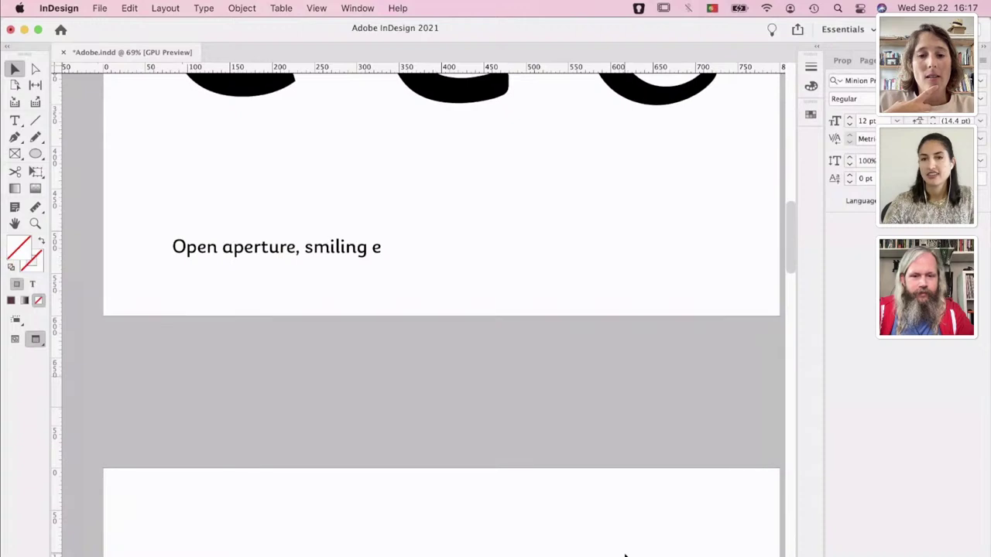
scroll(626, 556, down, 3)
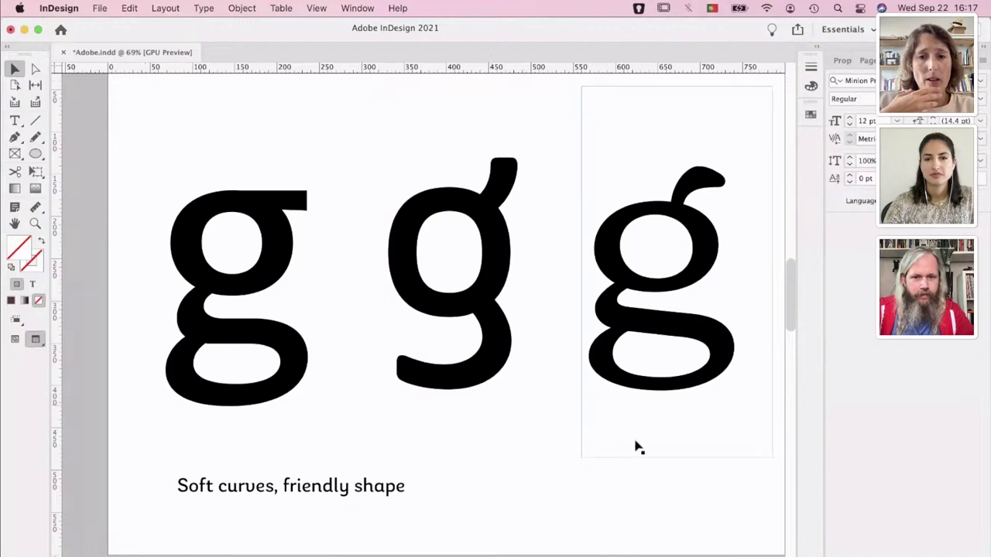
scroll(545, 544, down, 3)
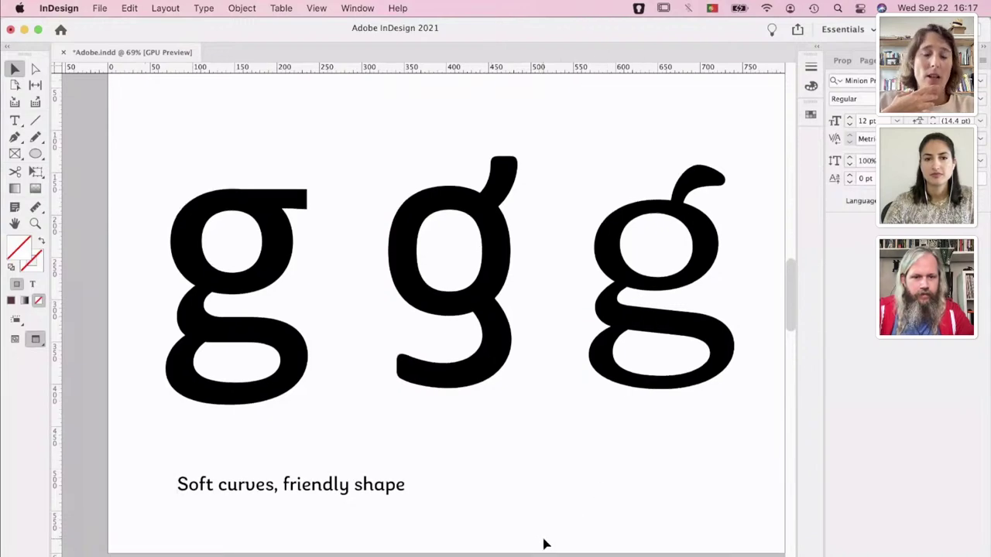
Set the upper "Buy less, buy knowing more" headline on the iced coffee and milk page to Decoy Black
scroll(544, 544, down, 5)
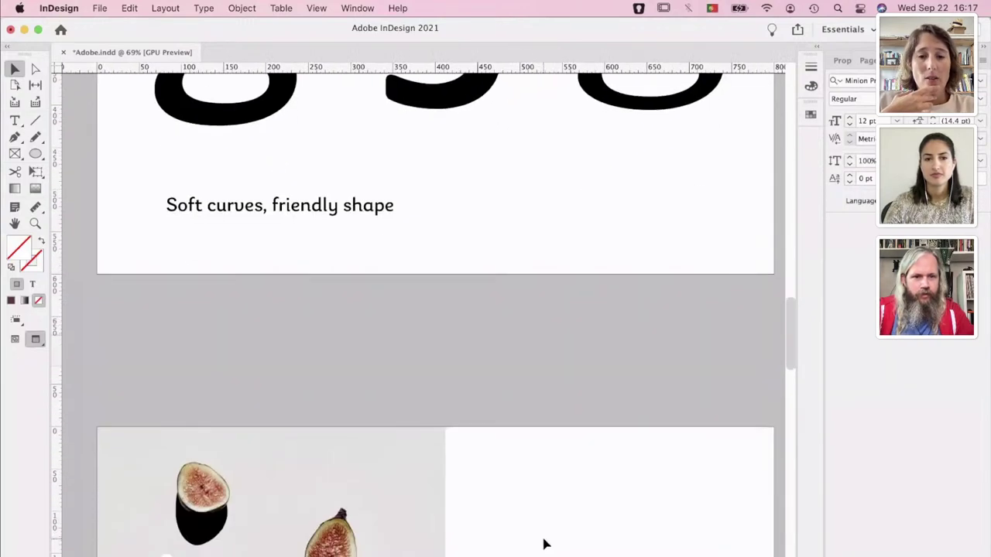
scroll(545, 544, down, 15)
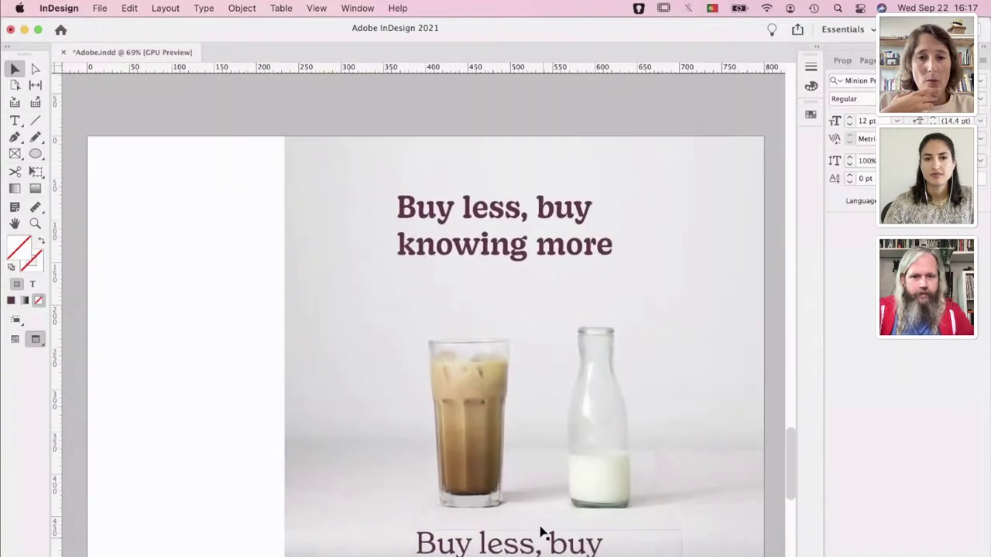
scroll(489, 438, down, 1)
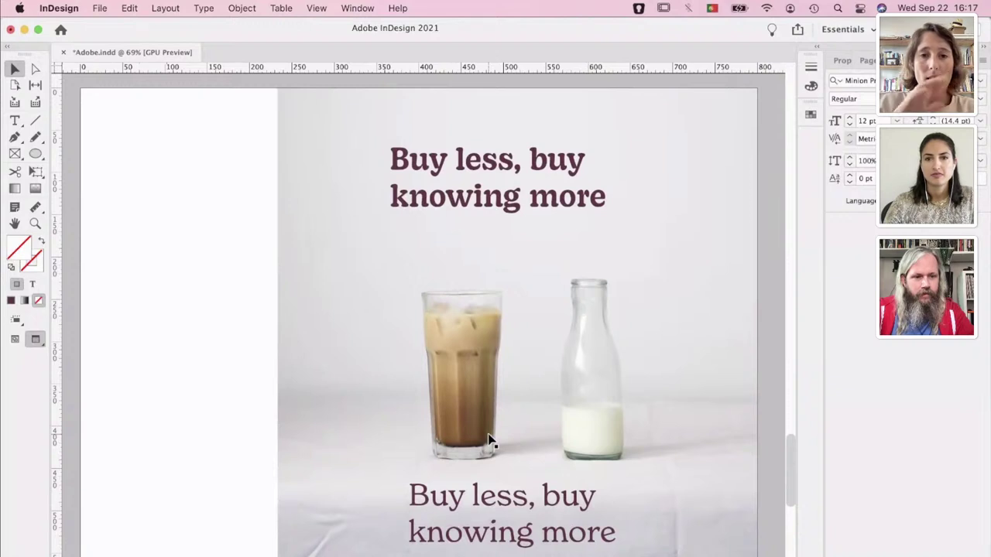
click(581, 215)
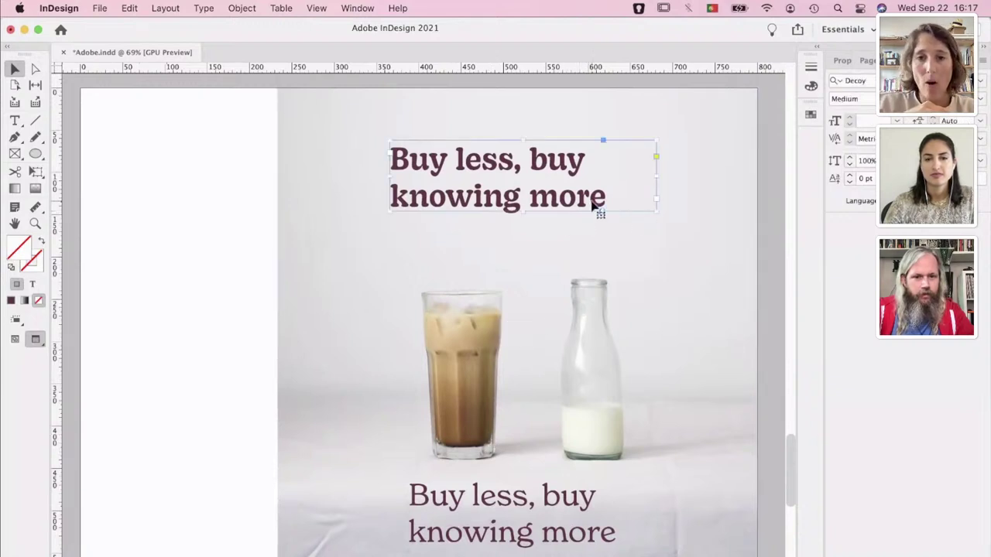
double_click(620, 199)
drag(620, 198, 372, 166)
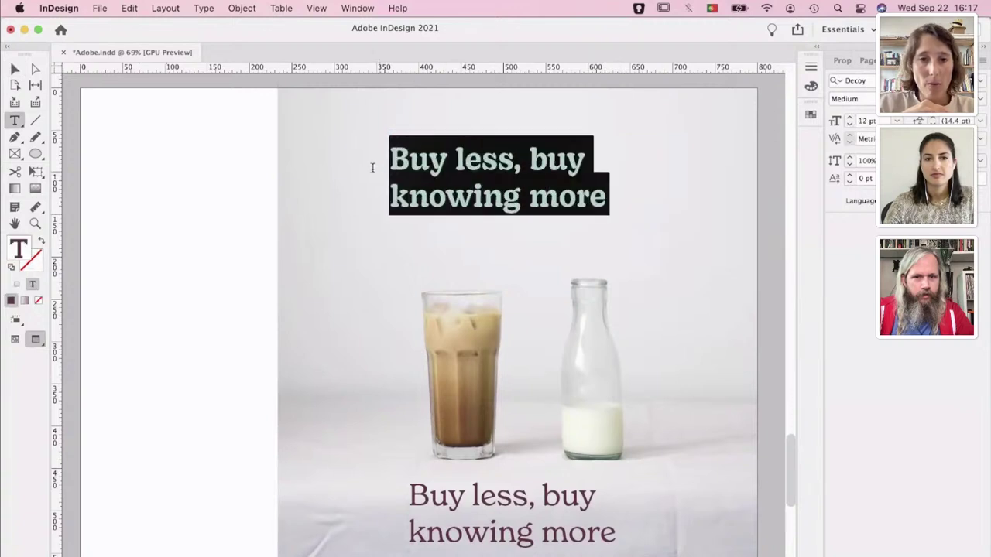
click(980, 99)
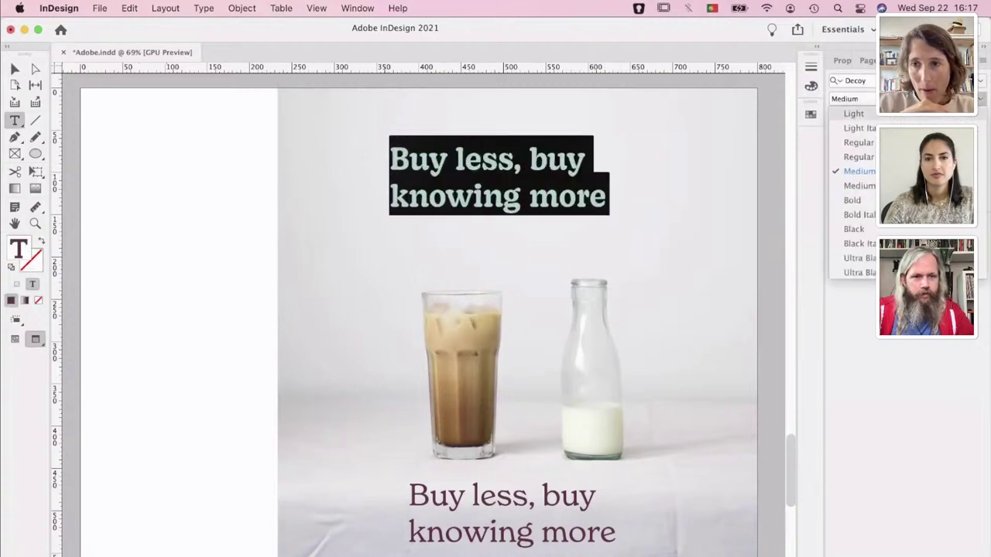
click(887, 230)
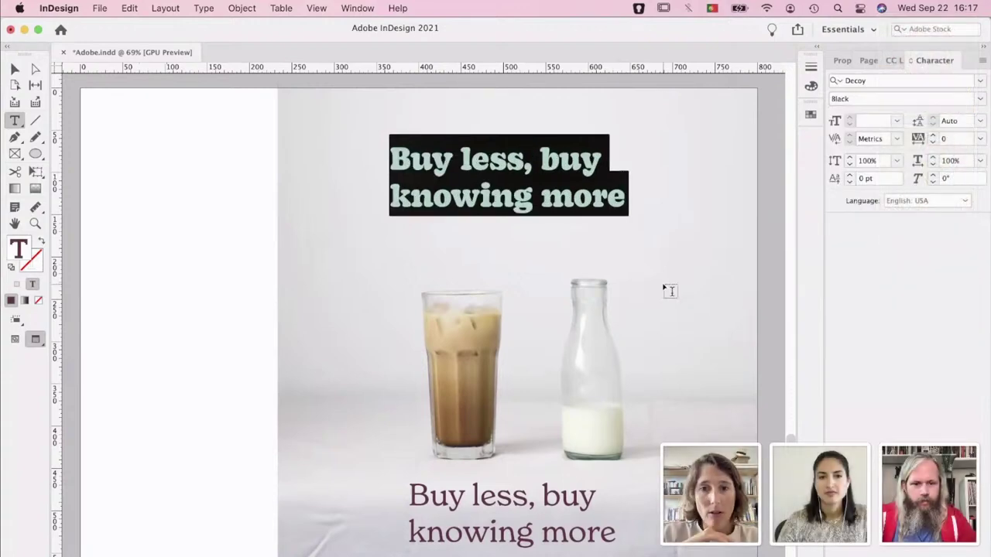
click(616, 263)
Set the lower "Buy less, buy knowing more" headline below the iced coffee and milk to New Spirit SemiBold Condensed, then deselect it
scroll(576, 370, down, 2)
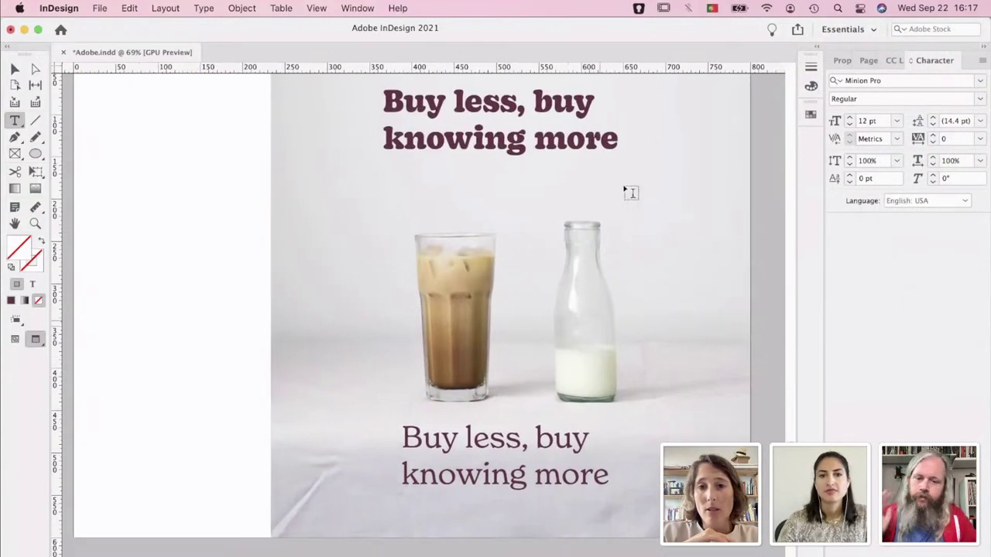
scroll(622, 266, down, 3)
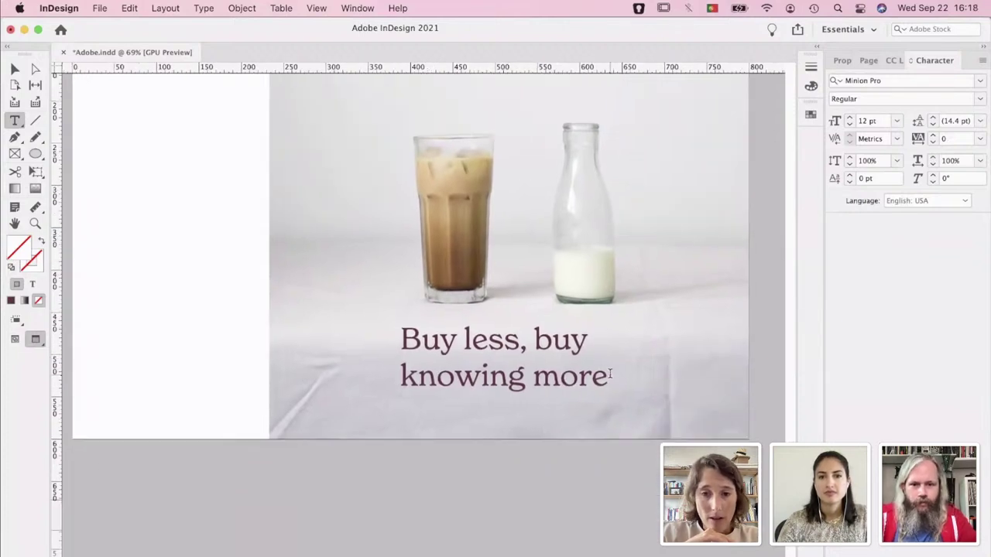
drag(609, 377, 403, 341)
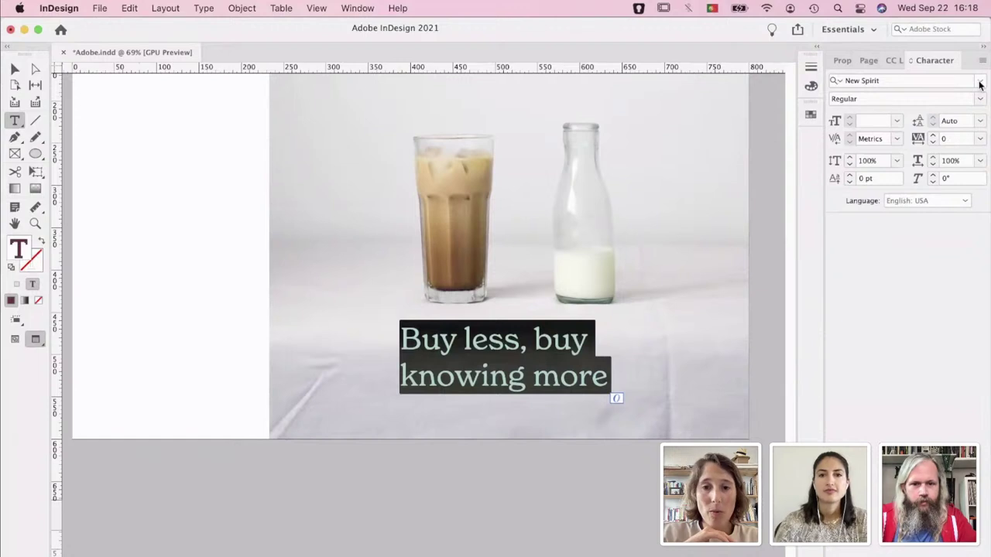
click(979, 82)
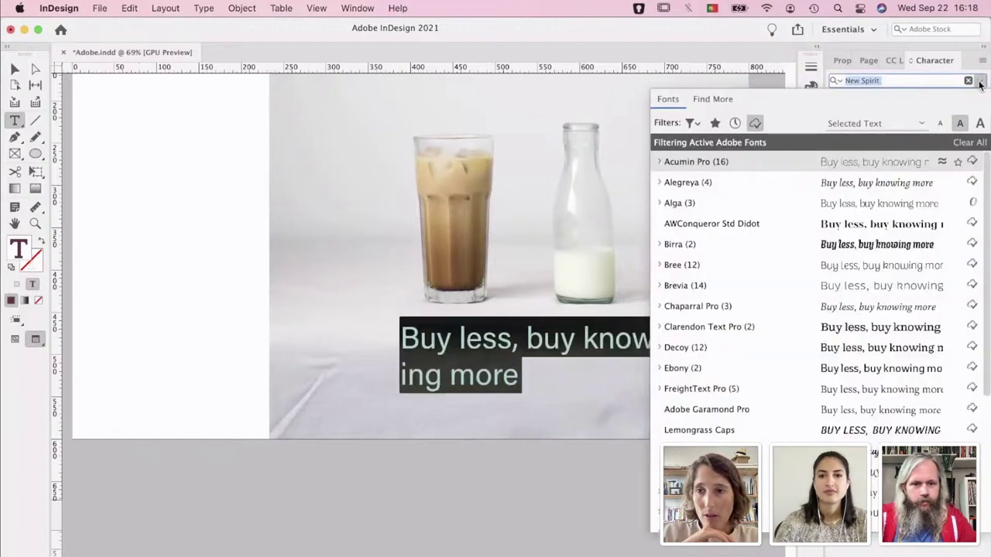
click(980, 82)
click(980, 99)
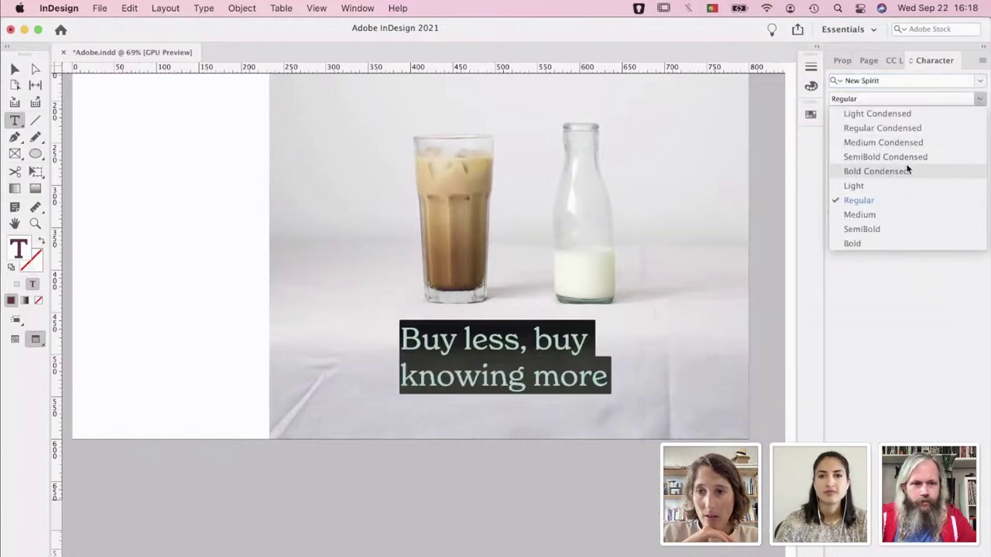
click(912, 157)
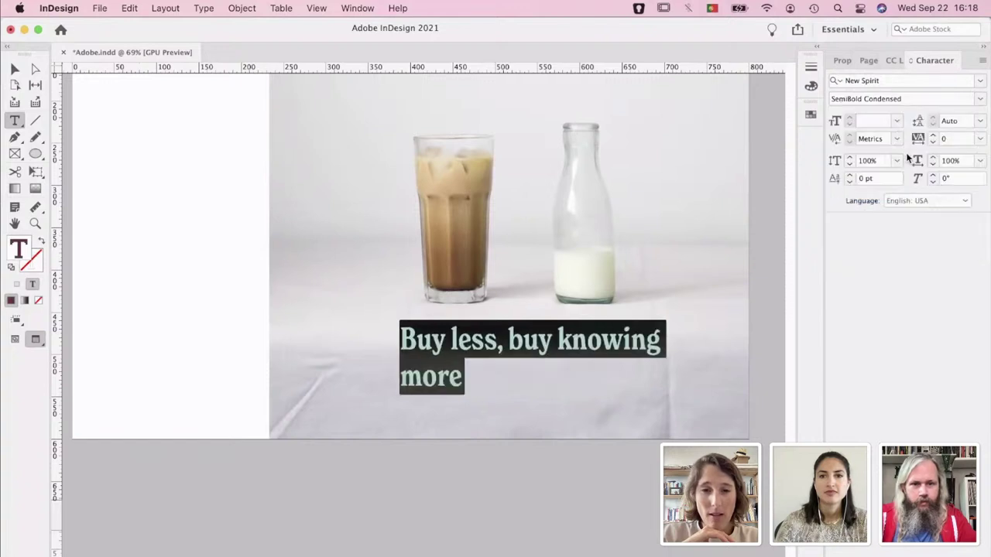
click(523, 388)
scroll(522, 387, up, 5)
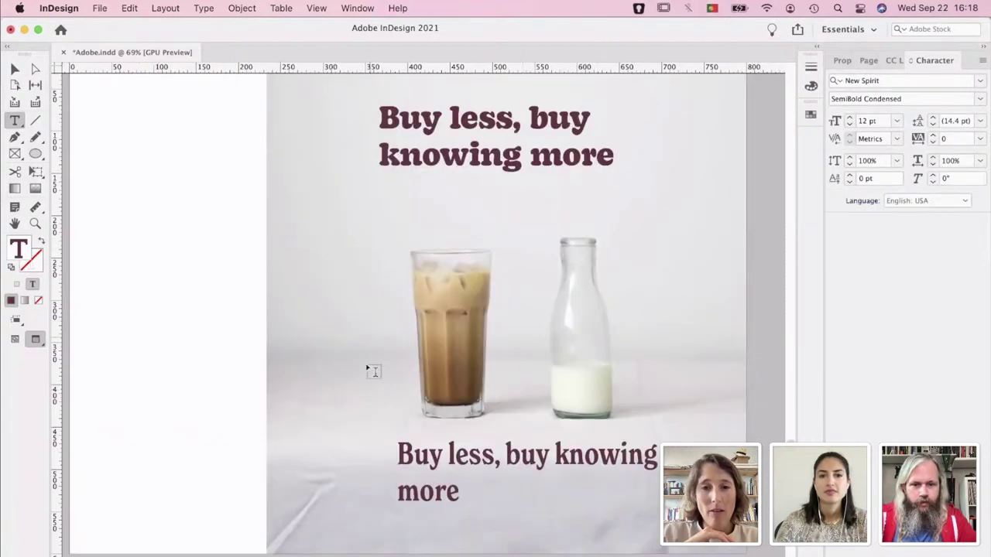
click(16, 70)
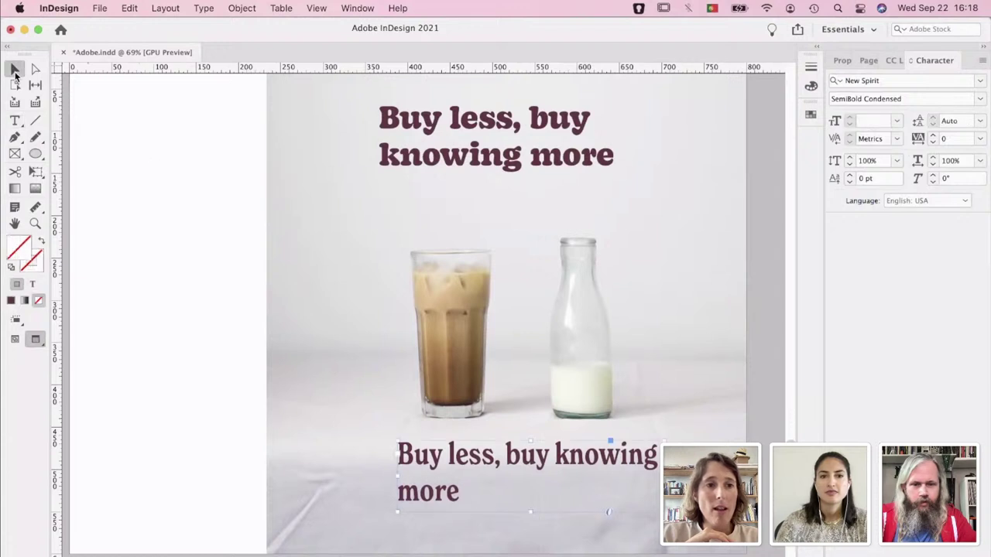
click(157, 174)
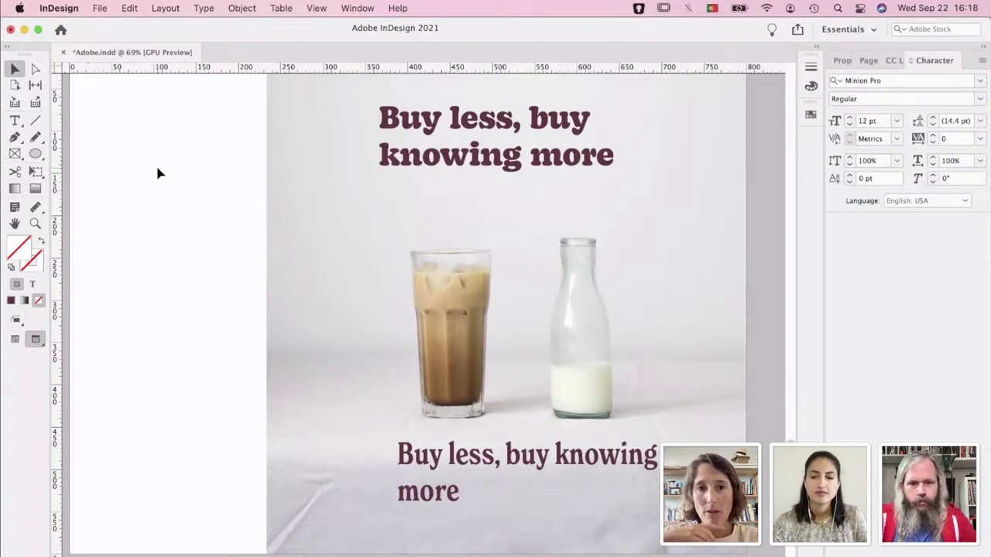
Look at the Lemongrass script samples on the fig page, then return to the iced coffee and milk page
scroll(228, 265, down, 2)
scroll(229, 264, left, 2)
scroll(228, 264, up, 10)
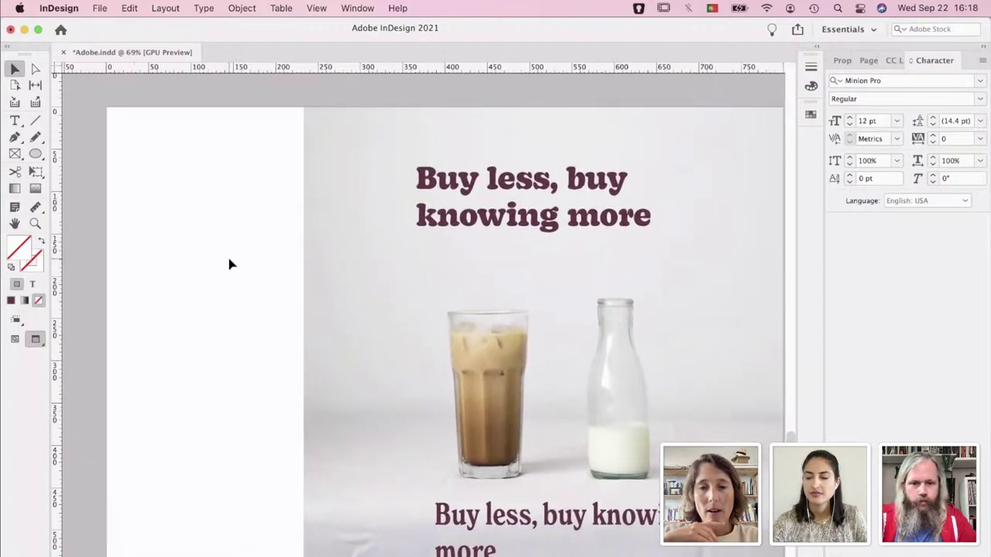
scroll(228, 264, up, 1)
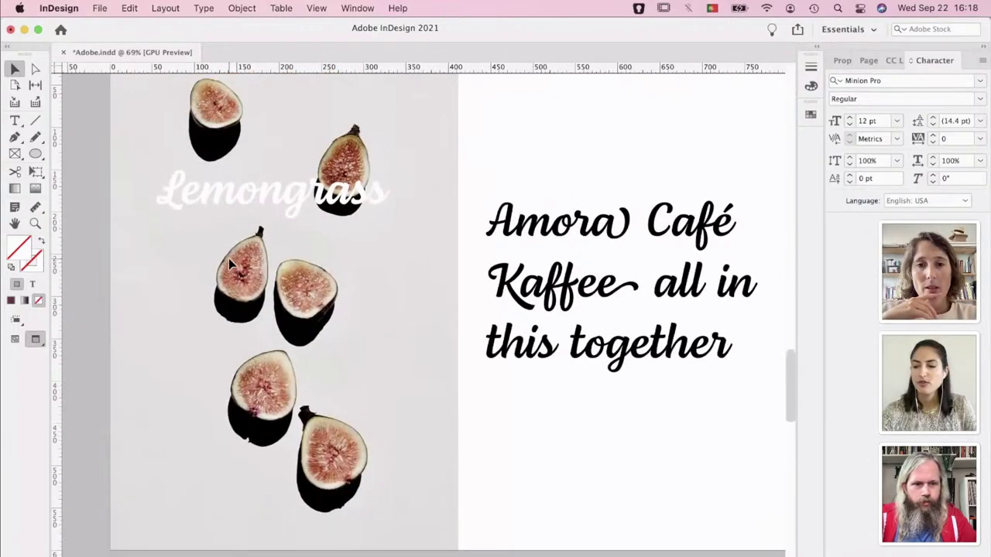
scroll(228, 264, down, 12)
scroll(228, 264, up, 3)
scroll(228, 264, down, 2)
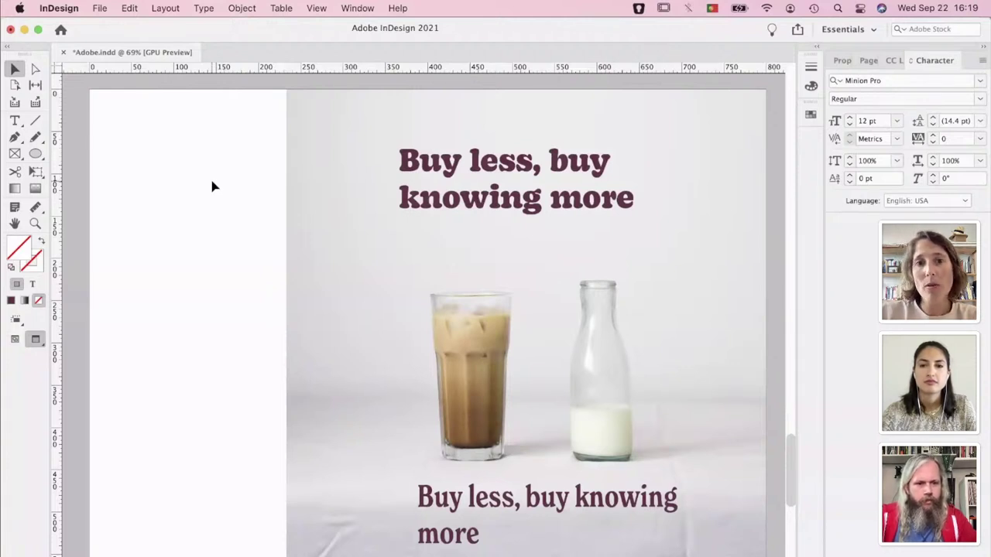
Examine the condensed lower "Buy less, buy knowing more" headline up close and compare it with the upper headline on the full page
click(462, 520)
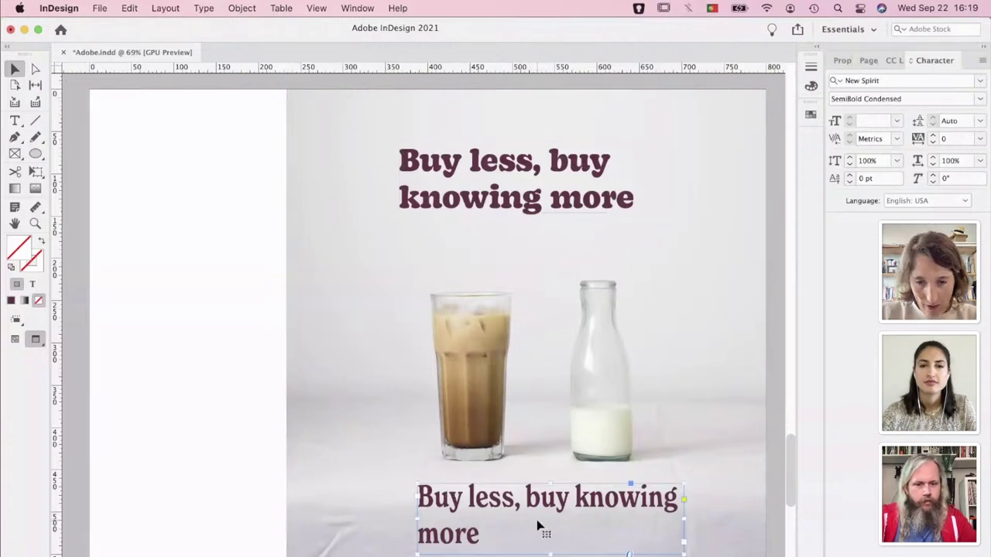
scroll(556, 502, up, 2)
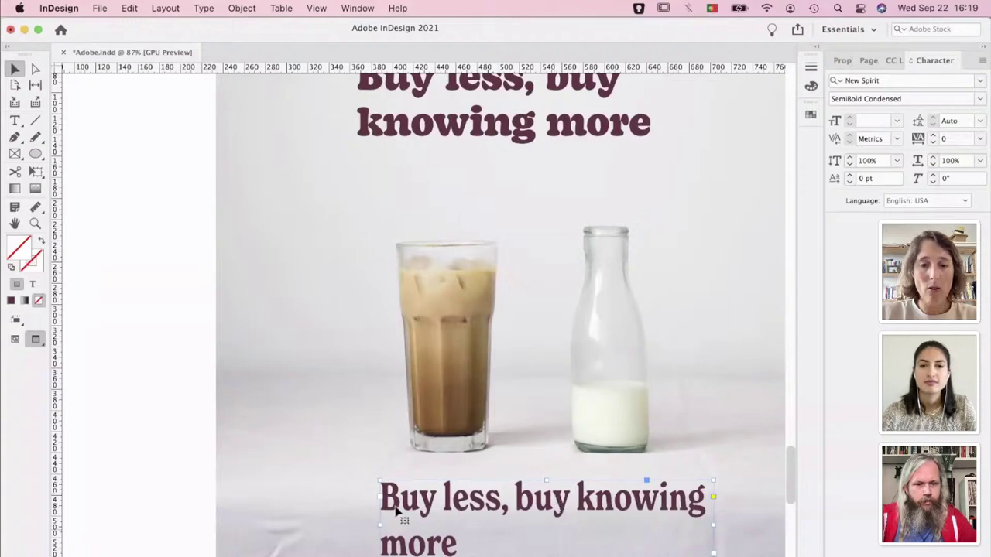
click(118, 364)
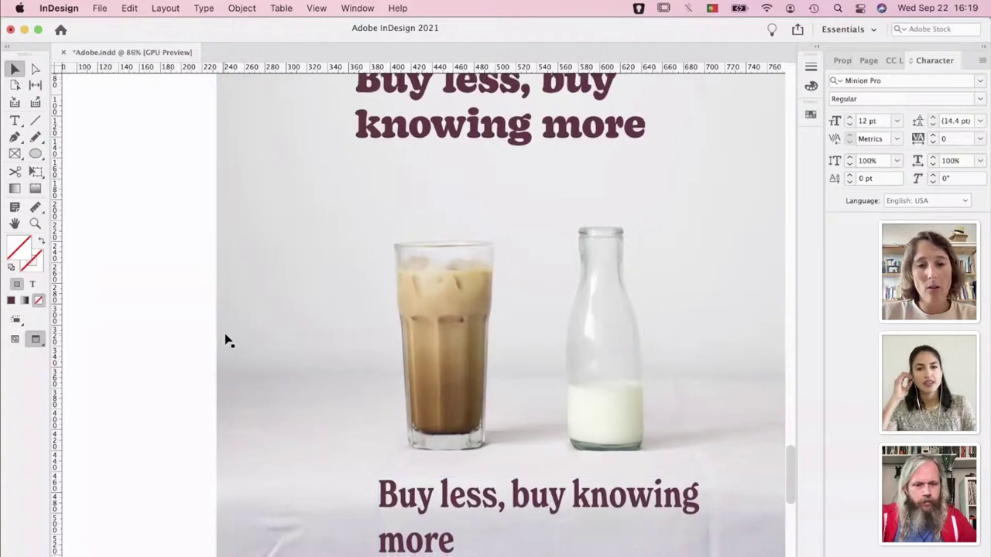
scroll(227, 341, down, 2)
scroll(226, 341, up, 1)
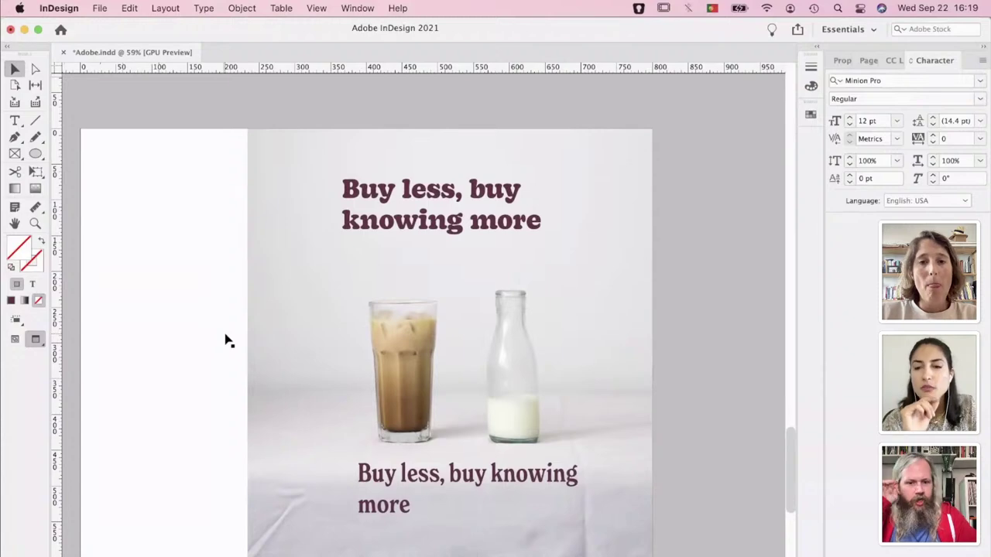
scroll(312, 345, down, 3)
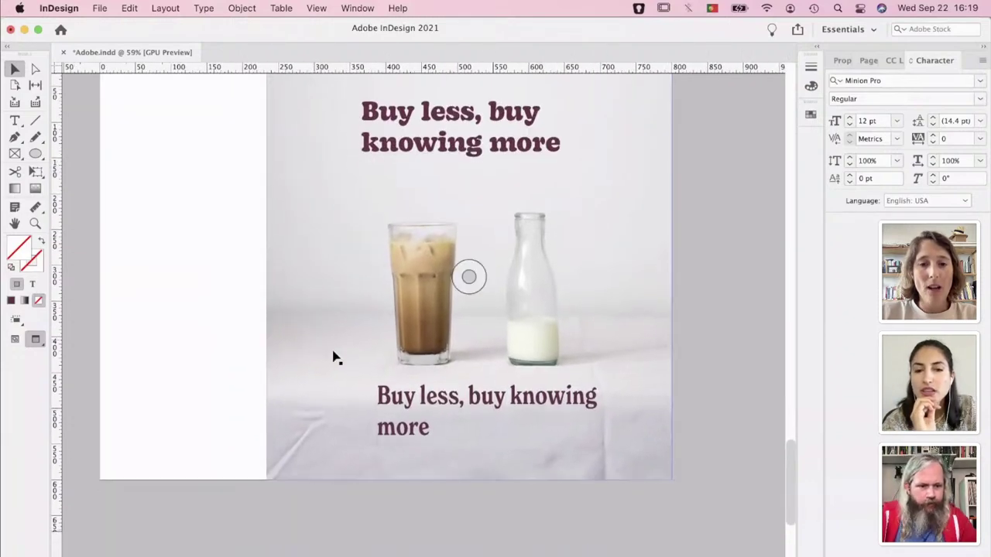
scroll(436, 433, up, 3)
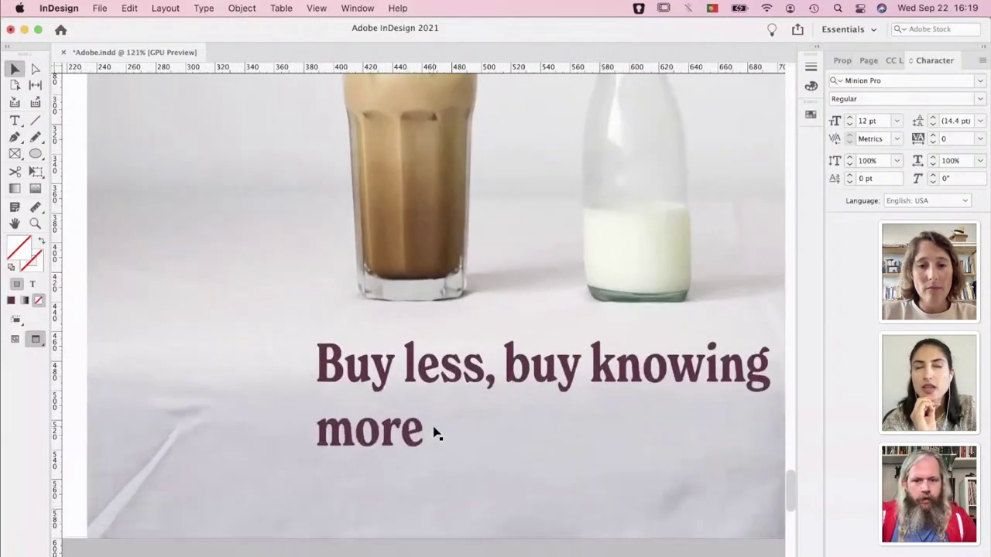
scroll(436, 434, right, 2)
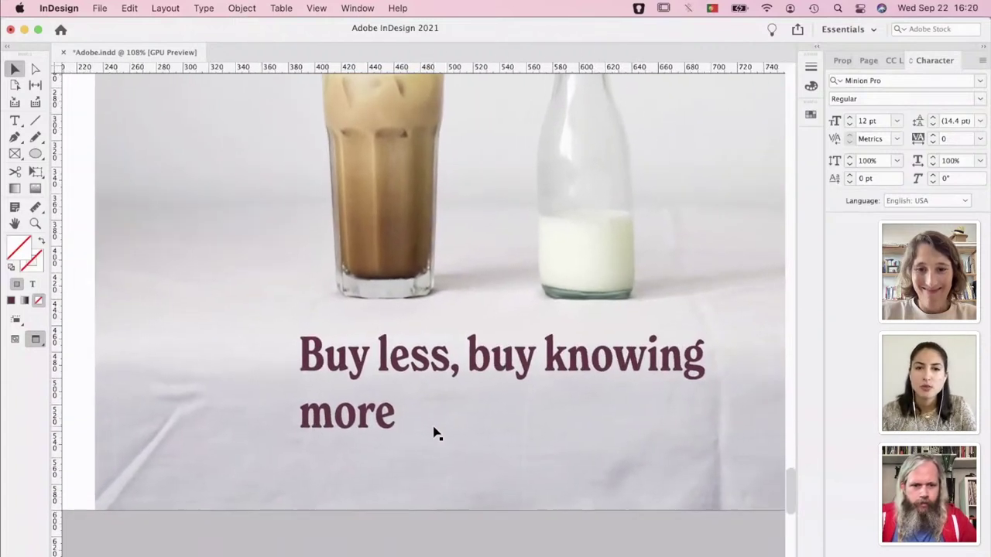
scroll(436, 434, up, 1)
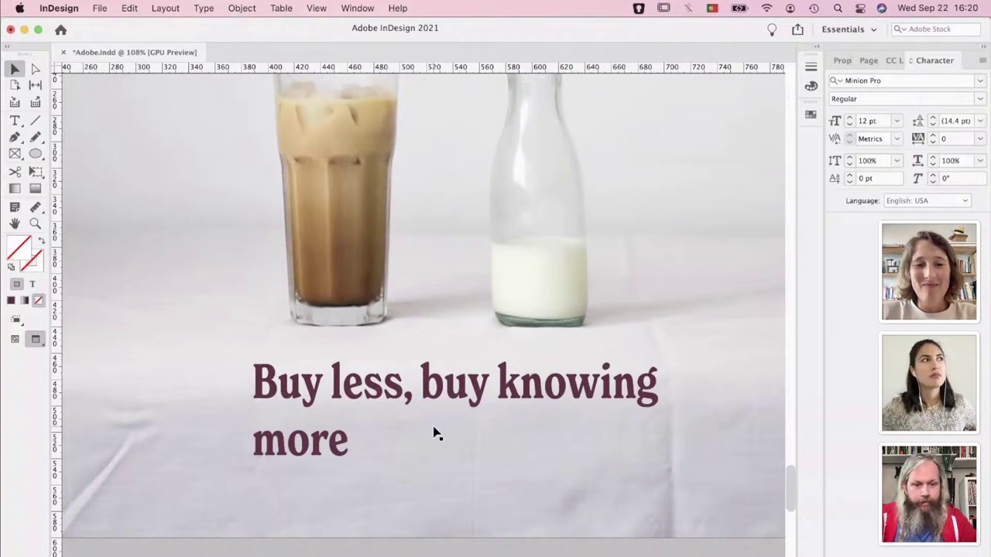
scroll(436, 433, down, 5)
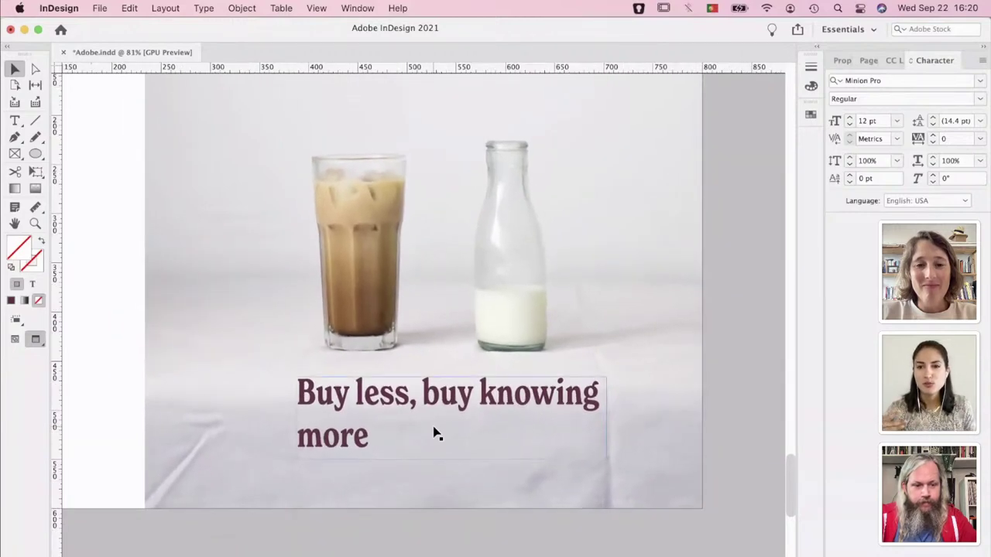
scroll(436, 434, down, 5)
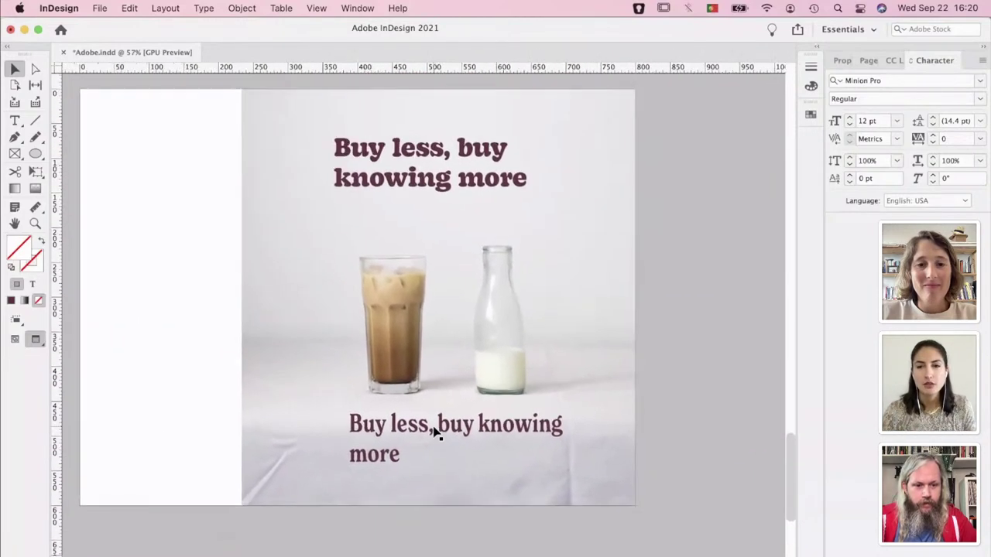
scroll(537, 408, up, 1)
scroll(537, 409, left, 1)
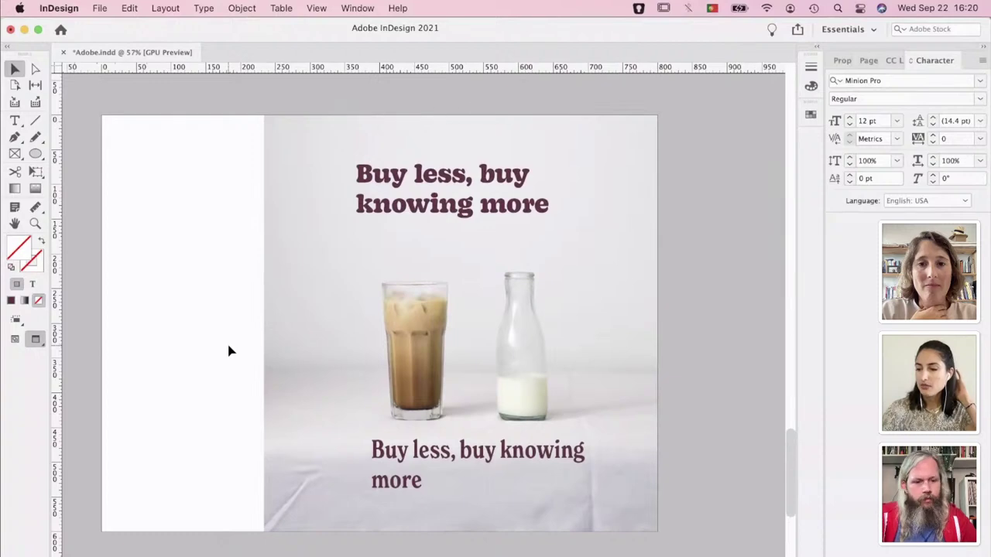
Go back to the fig page and view the Lemongrass title alongside the "Amora Café Kaffee all in this together" sample
scroll(229, 351, up, 5)
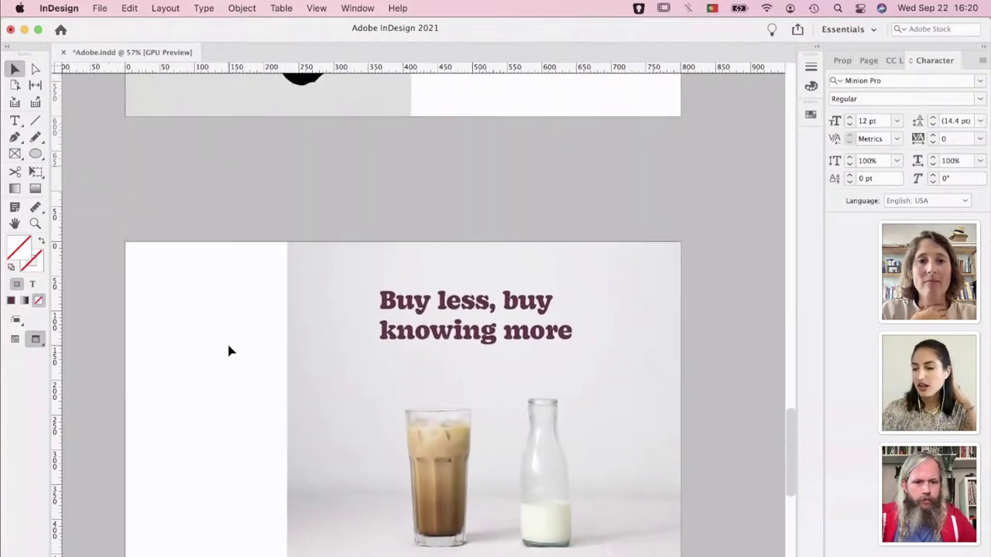
scroll(229, 351, up, 10)
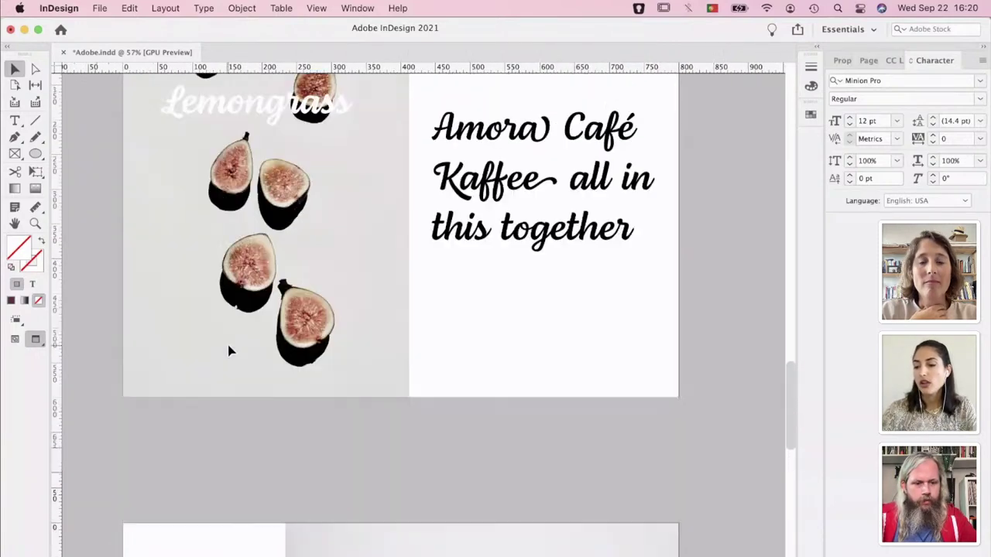
scroll(228, 351, down, 4)
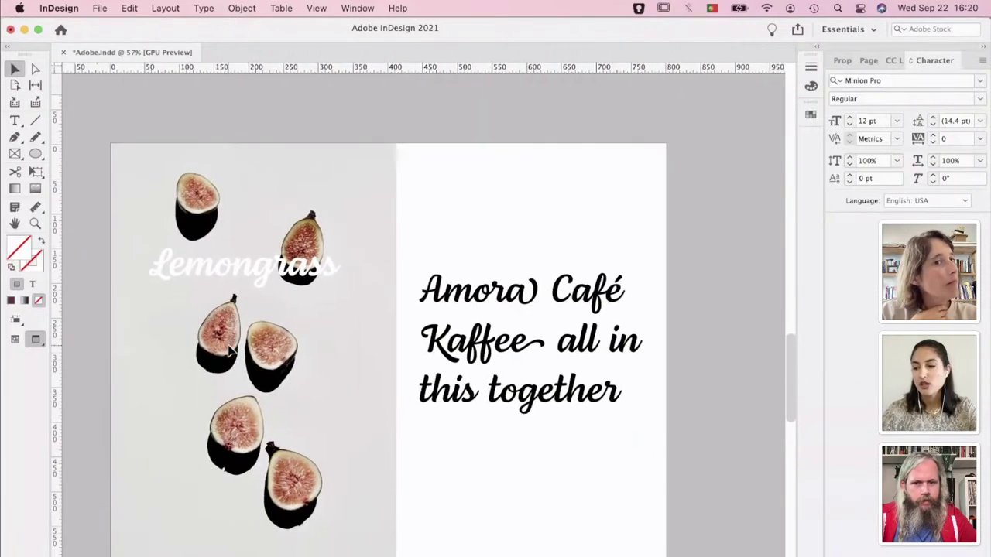
scroll(229, 351, down, 5)
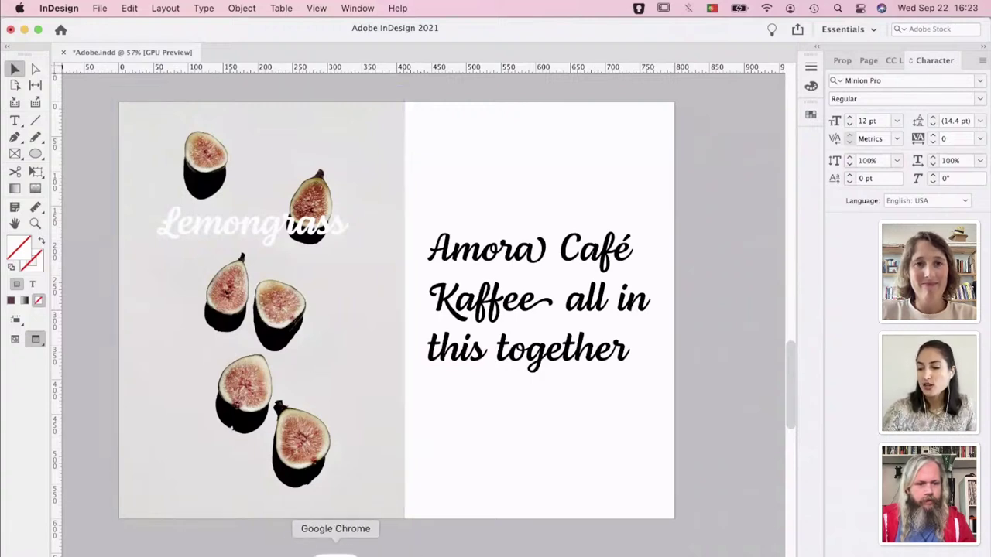
Switch to Chrome and browse the font families tagged Friendly on the open Adobe Fonts page
click(335, 552)
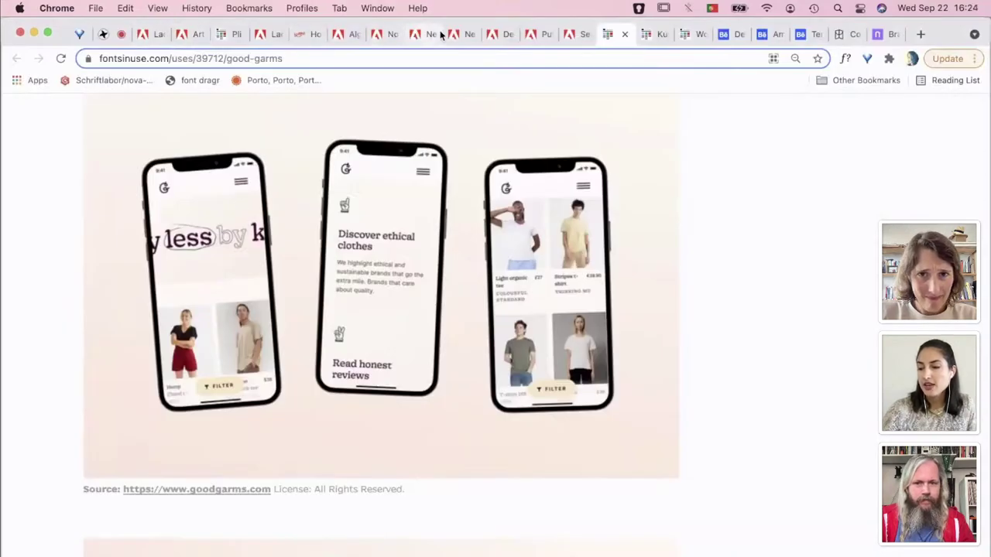
click(572, 35)
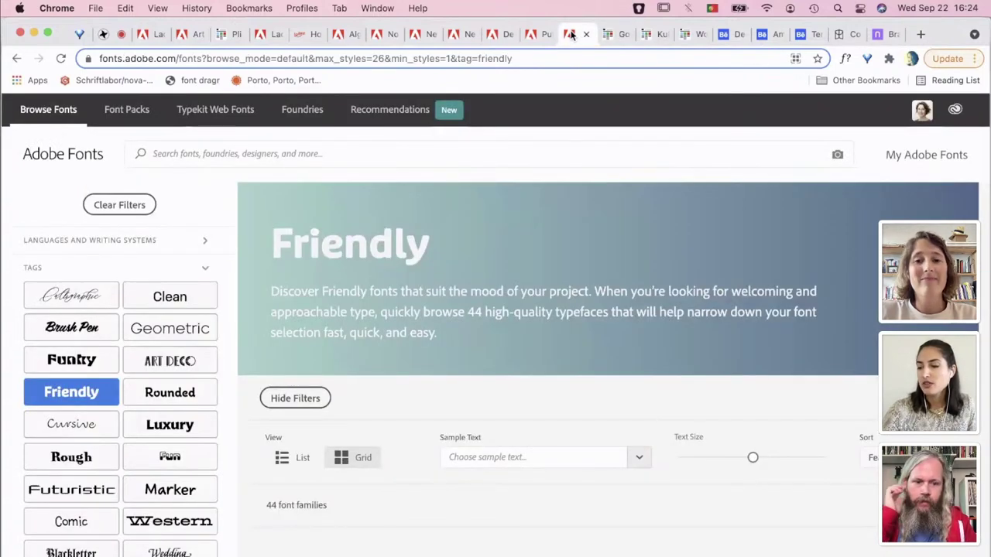
scroll(614, 290, down, 2)
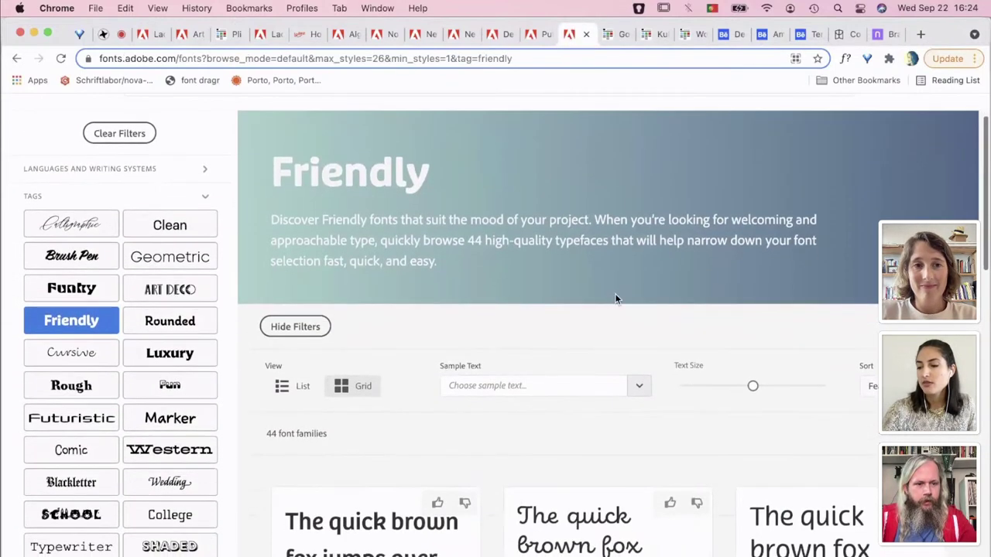
scroll(615, 296, down, 1)
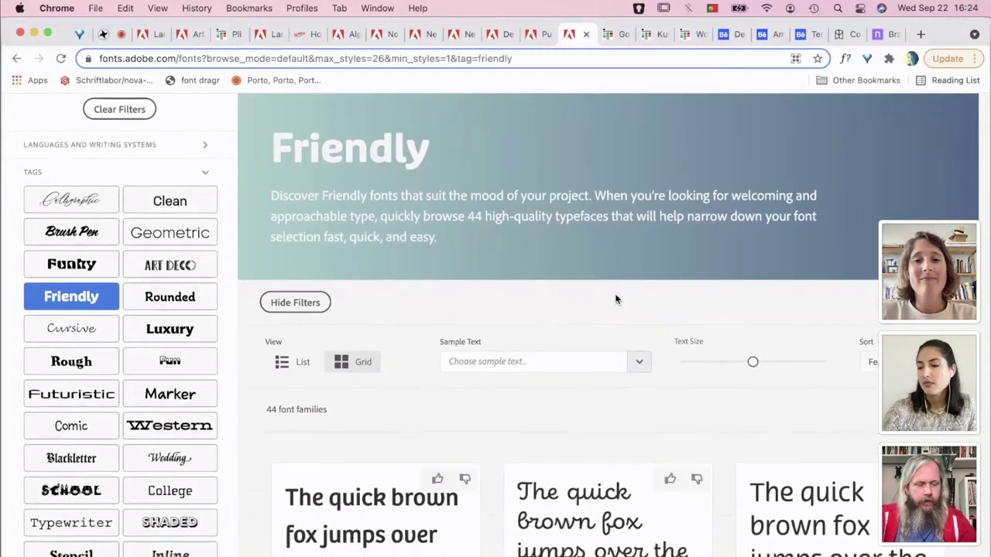
scroll(615, 296, up, 1)
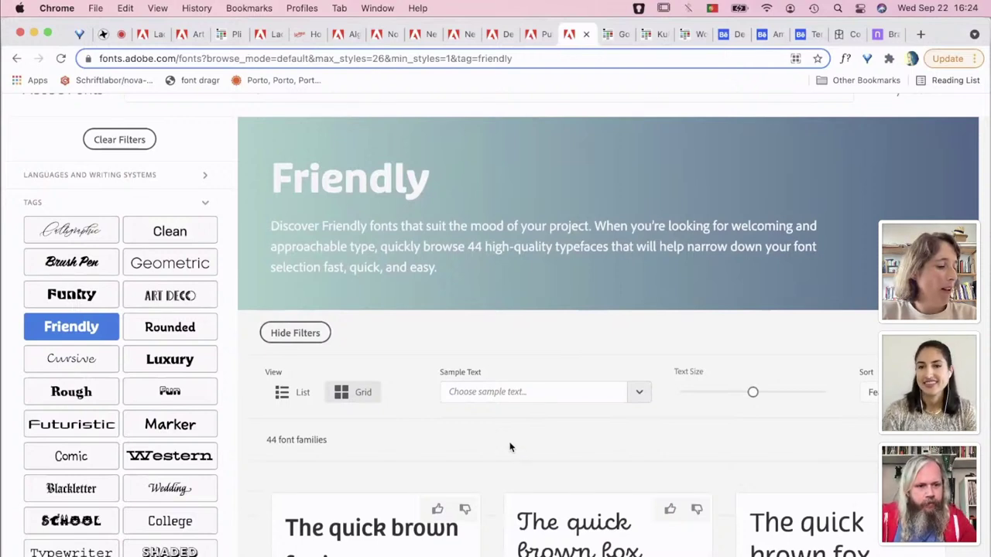
scroll(509, 447, down, 8)
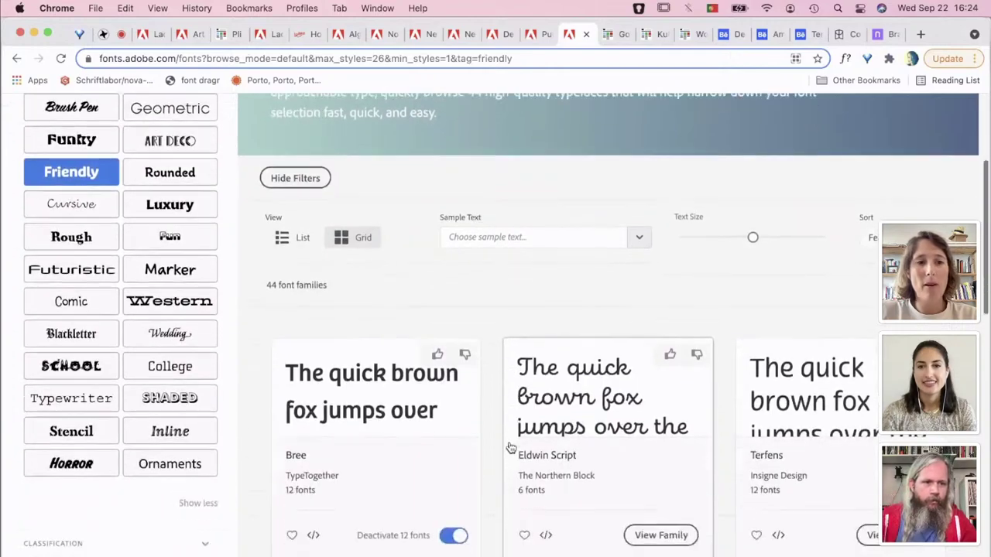
scroll(509, 447, down, 3)
scroll(510, 446, up, 9)
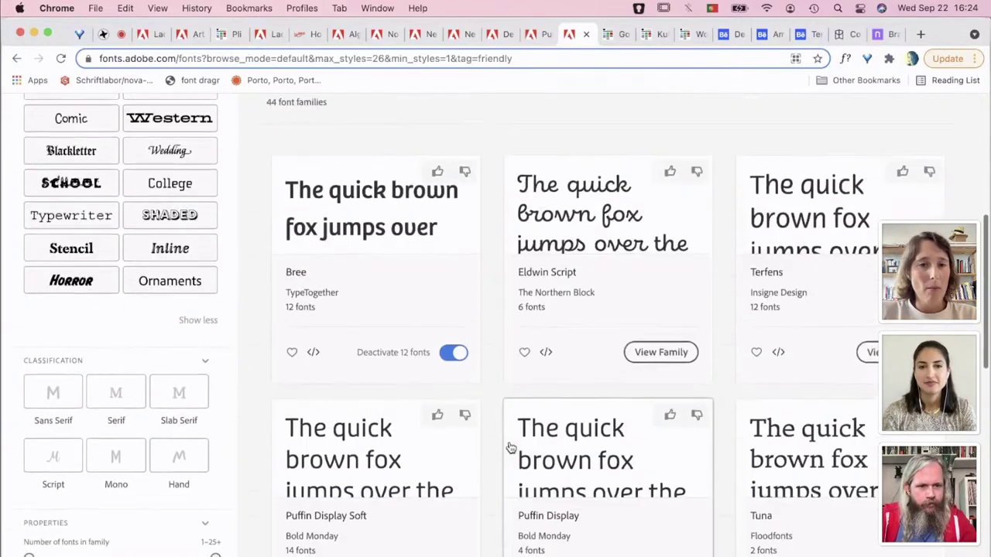
scroll(510, 446, up, 4)
scroll(509, 446, down, 14)
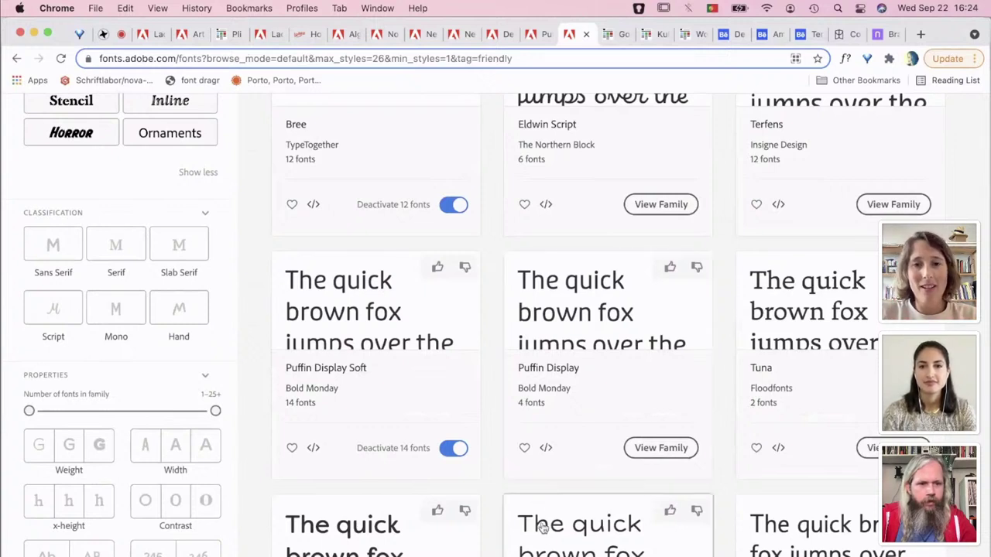
Open the Puffin Display Soft family and look through its styles from Light to Black Italic
click(419, 342)
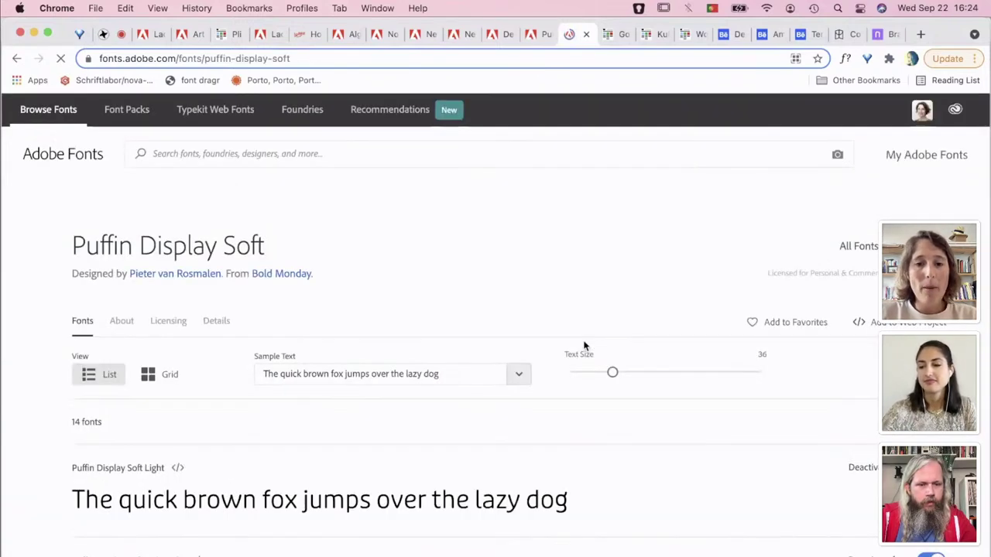
scroll(405, 501, down, 10)
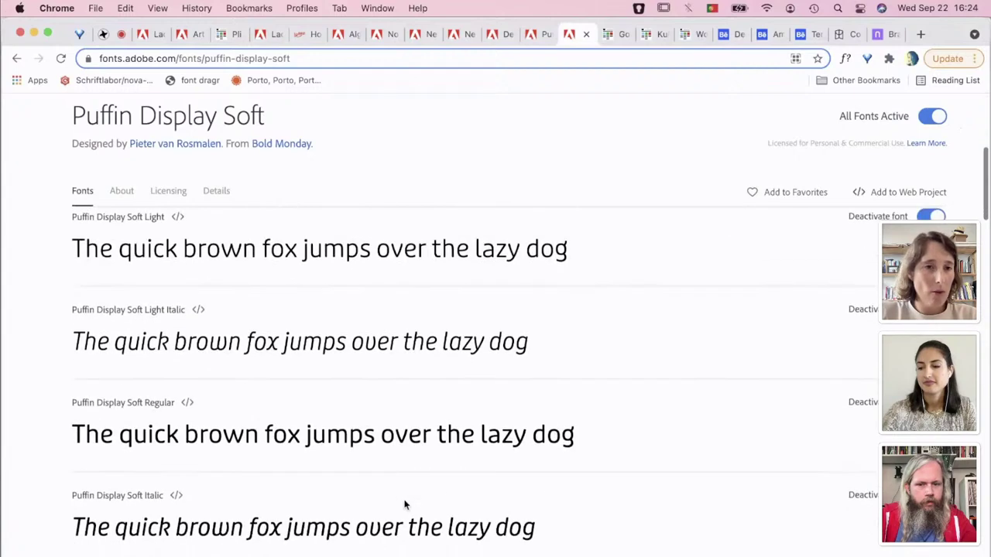
scroll(404, 504, down, 5)
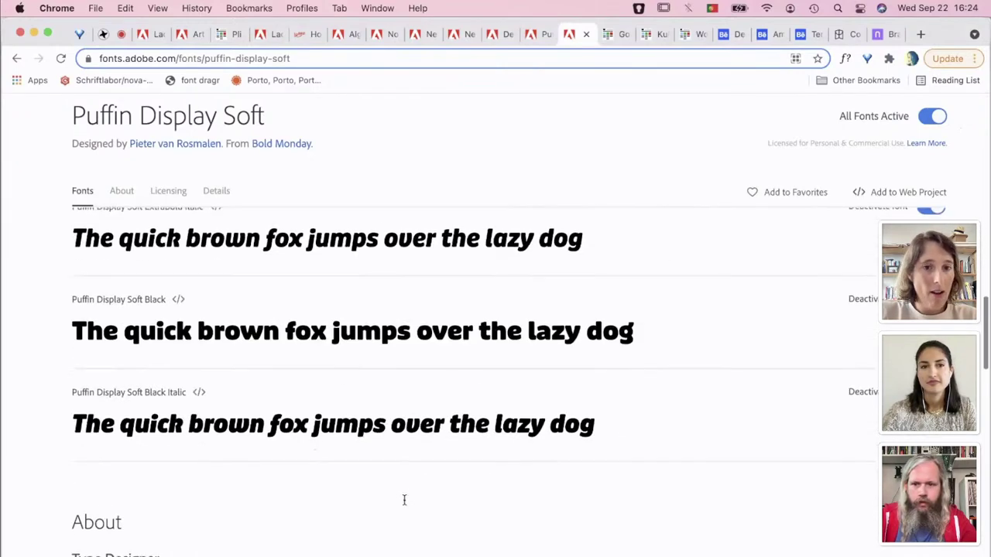
scroll(404, 505, up, 8)
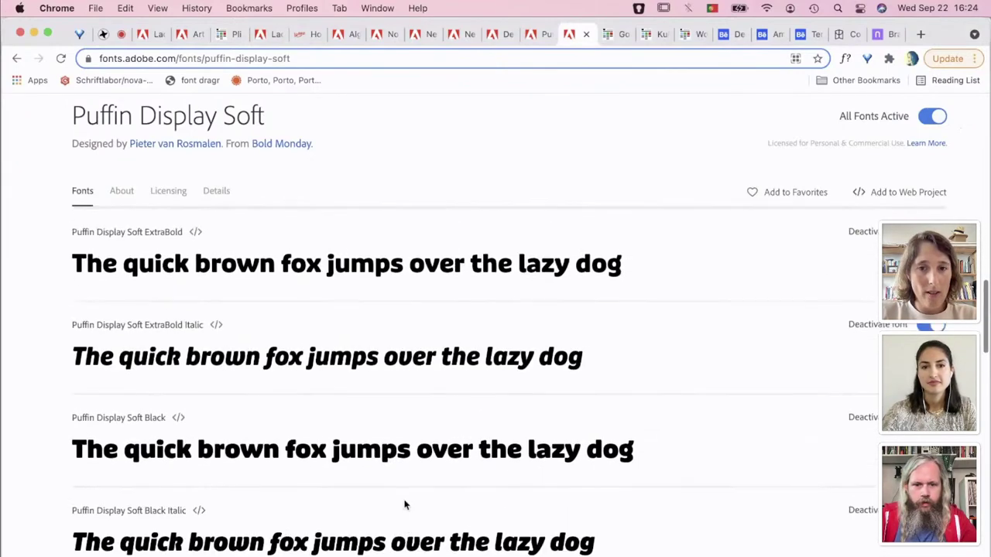
scroll(404, 505, up, 5)
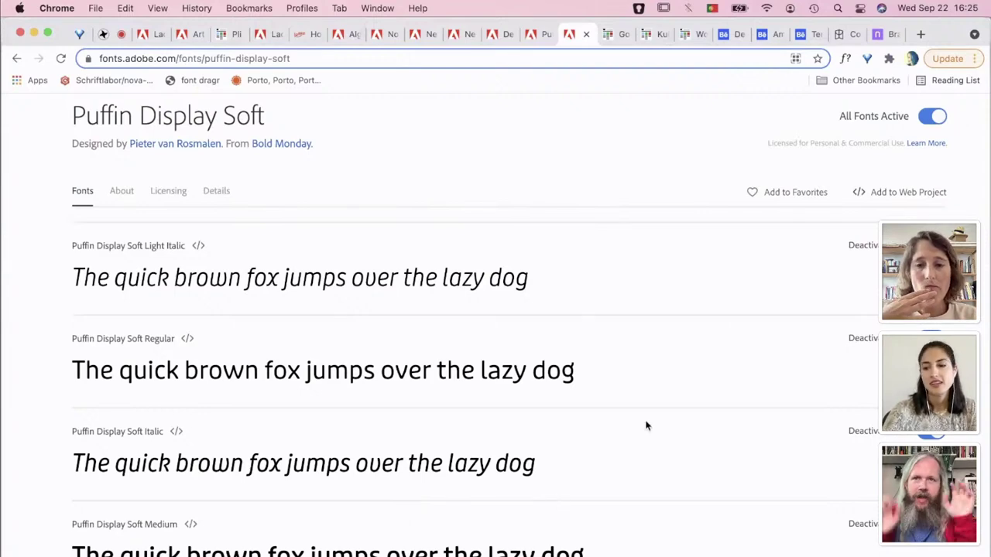
scroll(646, 425, up, 5)
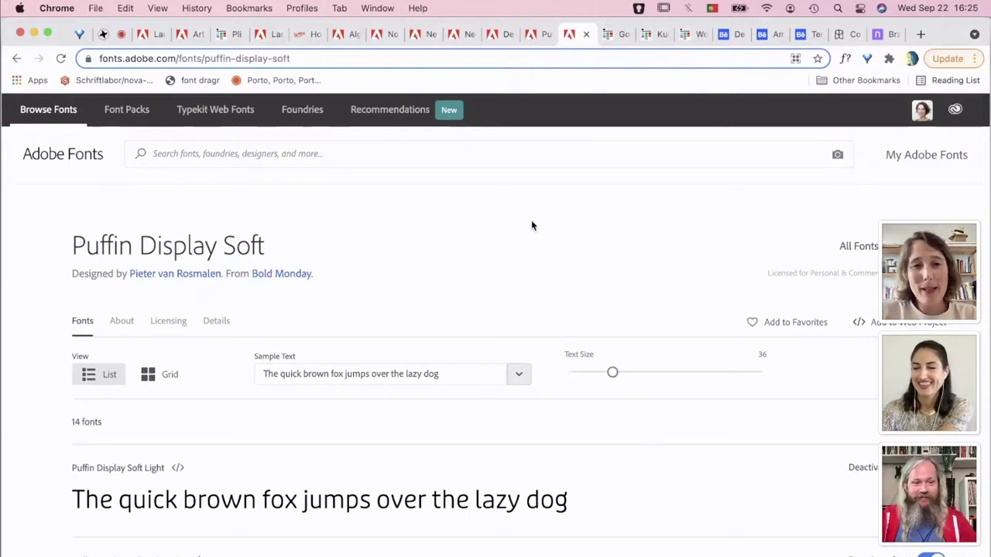
Switch to the open Decoy family page and look through its font styles
click(496, 34)
scroll(504, 249, up, 10)
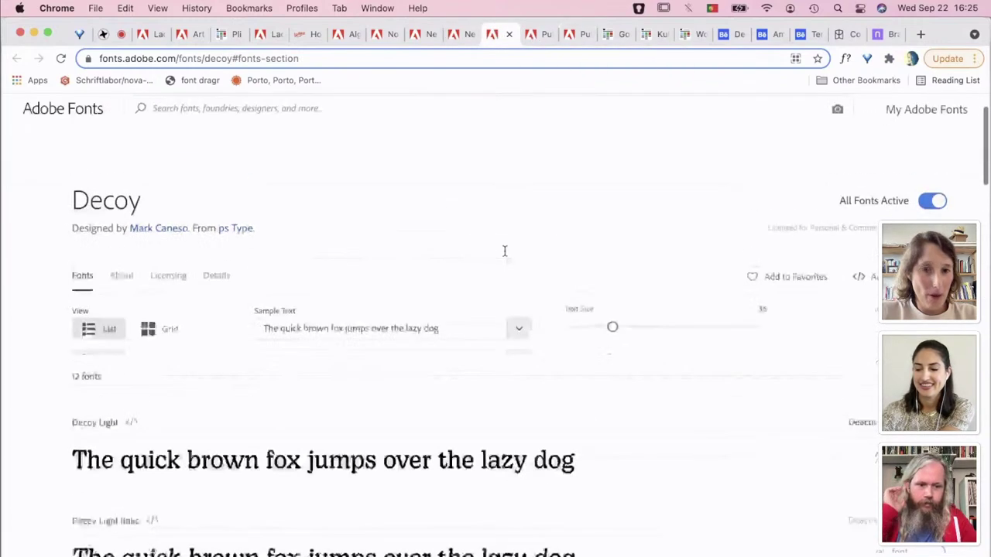
scroll(504, 250, down, 8)
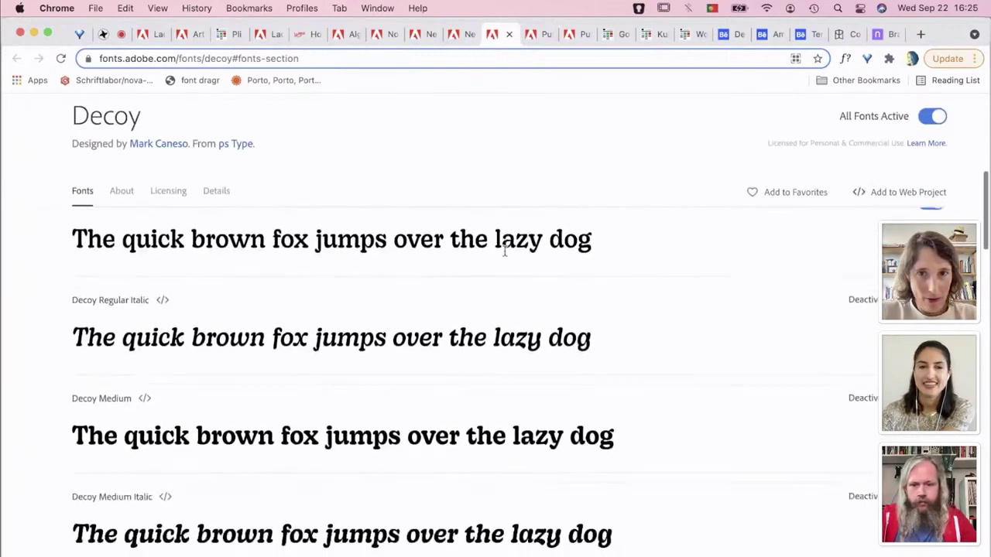
scroll(504, 249, down, 10)
scroll(504, 250, up, 15)
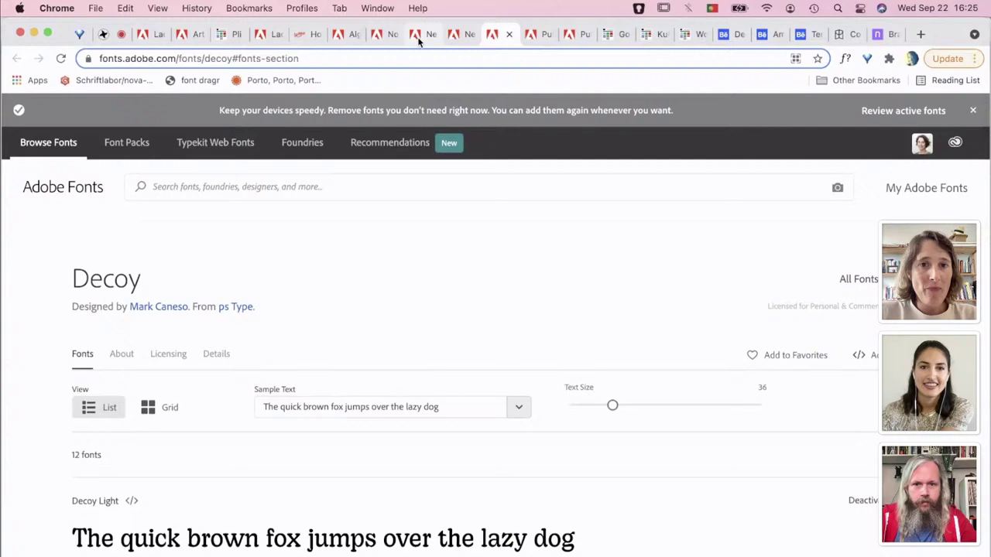
Glance at the open Newlyn and New Spirit pages, then browse the font families on the Nova Type Foundry page
click(458, 36)
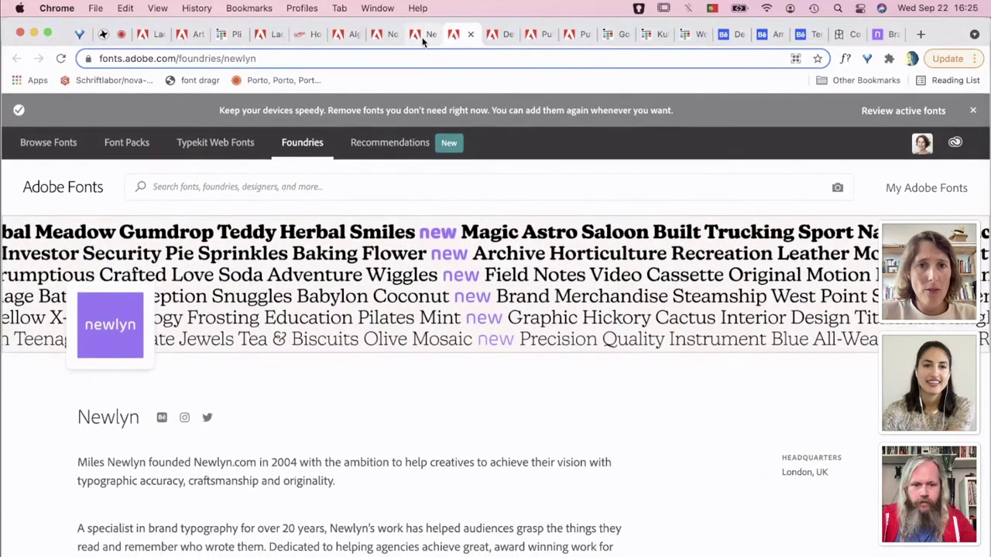
click(423, 41)
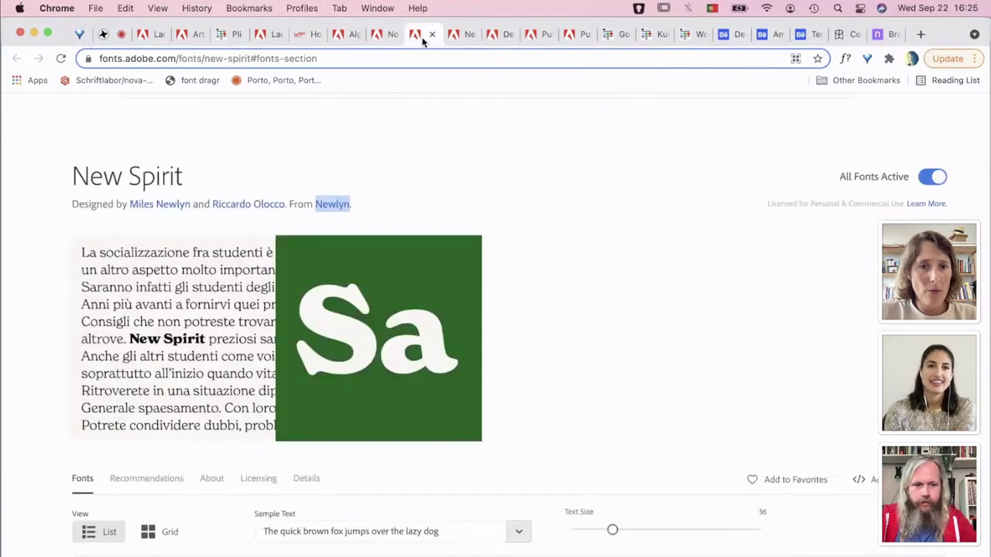
click(383, 39)
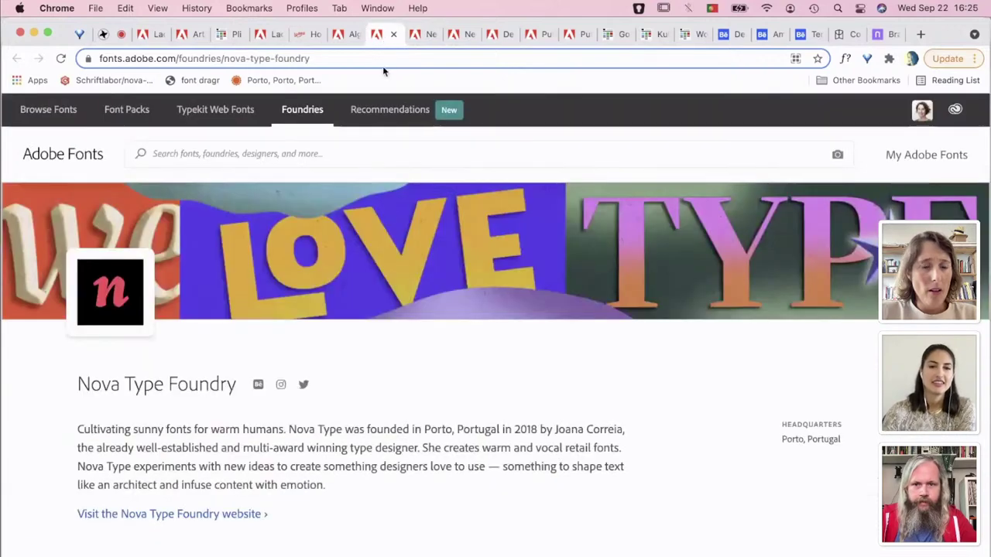
scroll(406, 430, down, 1)
scroll(406, 430, up, 1)
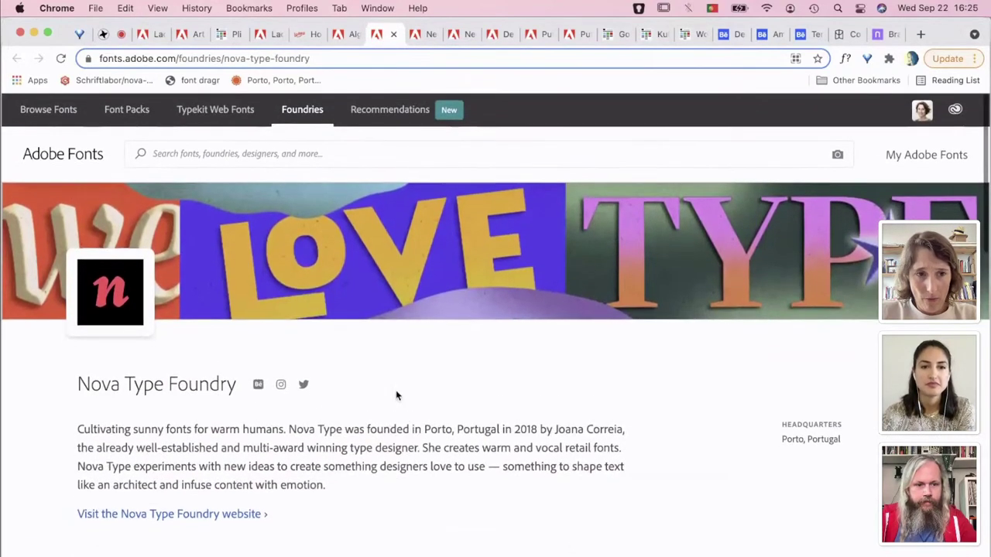
scroll(375, 348, down, 10)
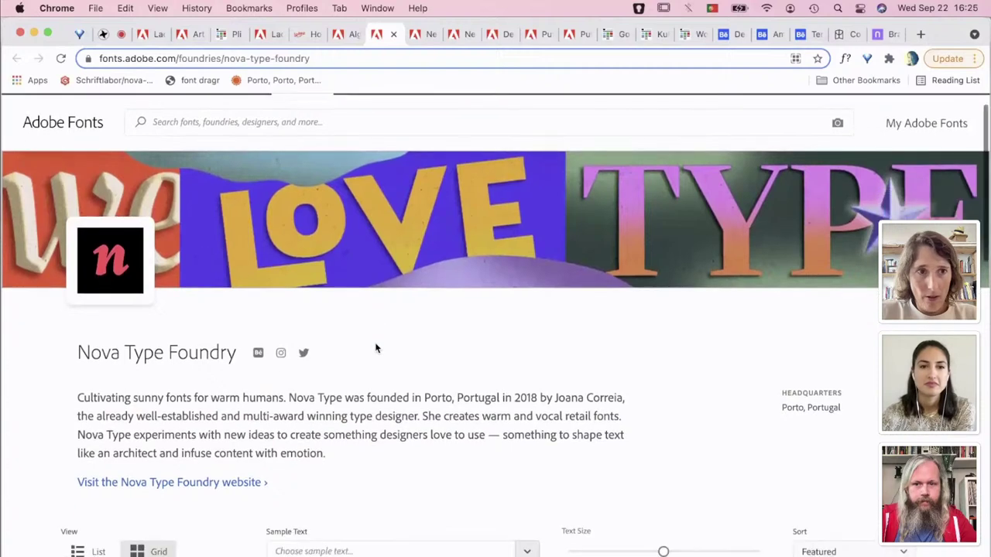
scroll(678, 430, up, 2)
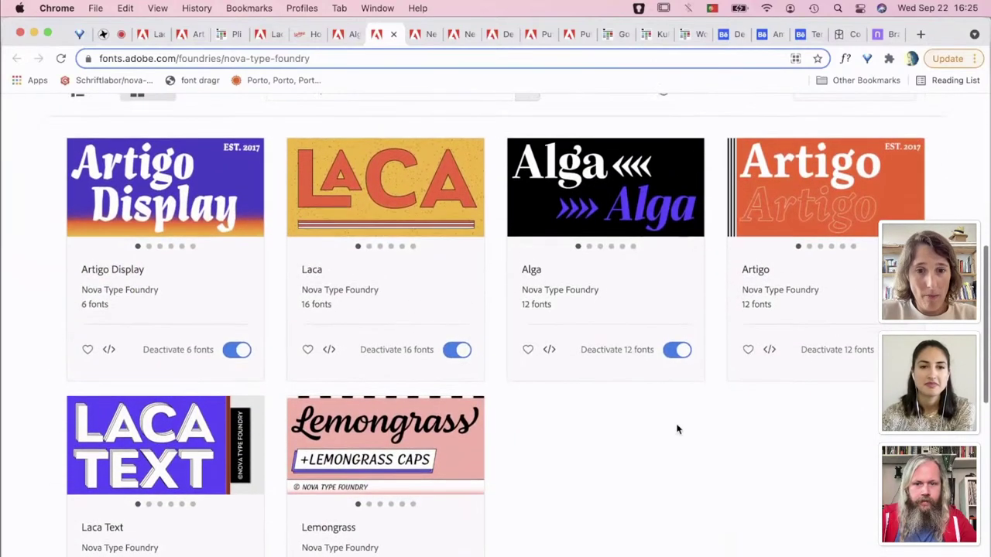
Open the Alga family, view its specimen images back to the first one, and return to the foundry page
mouse_move(597, 228)
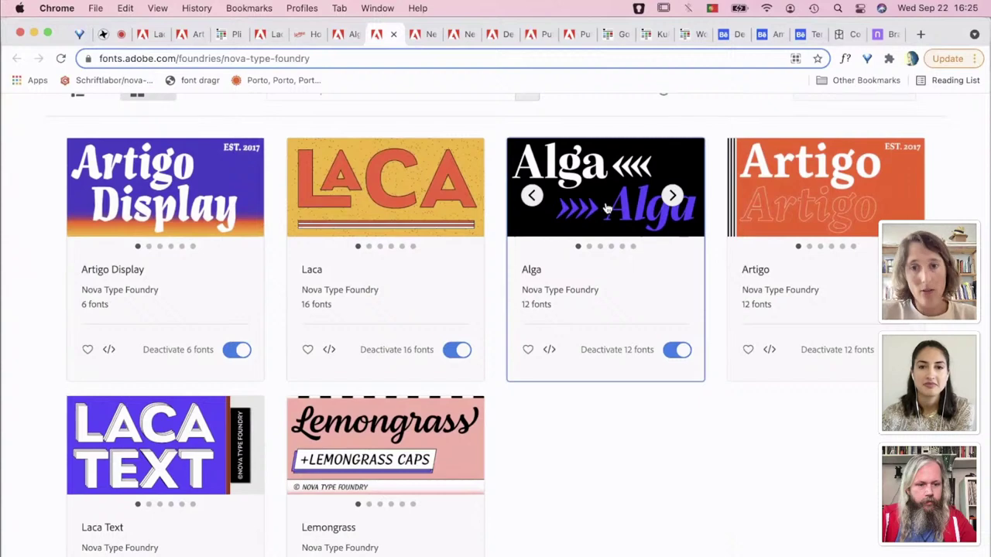
key(super+r)
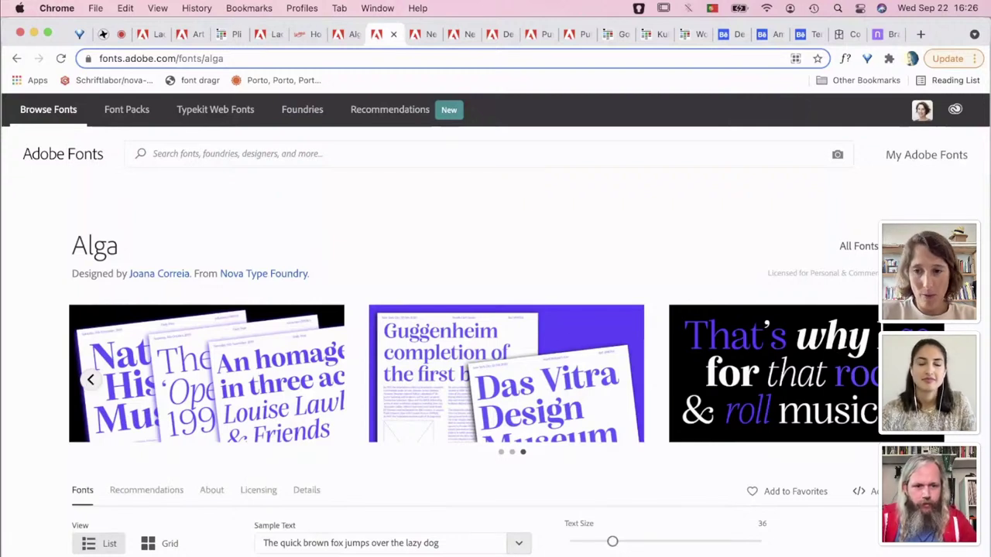
click(90, 383)
click(90, 383)
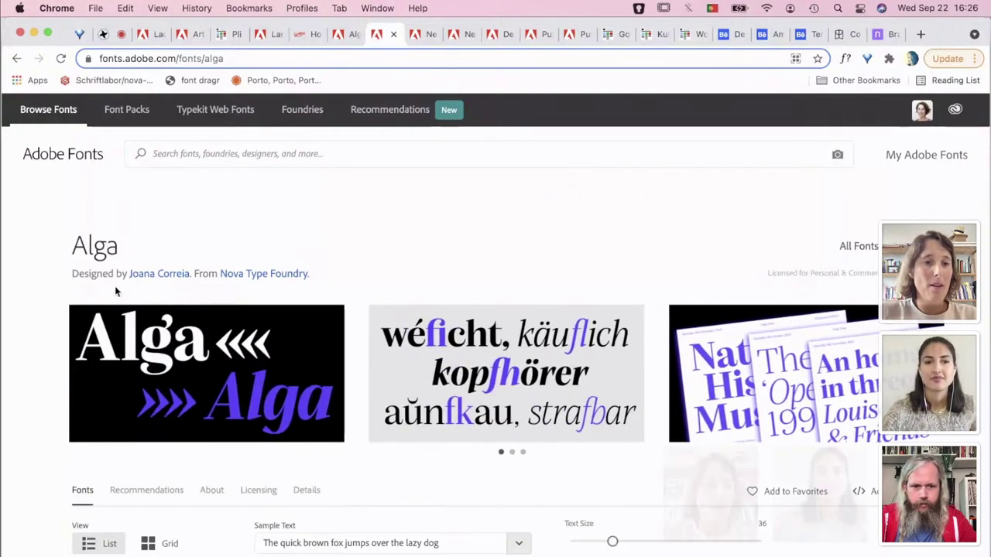
click(16, 59)
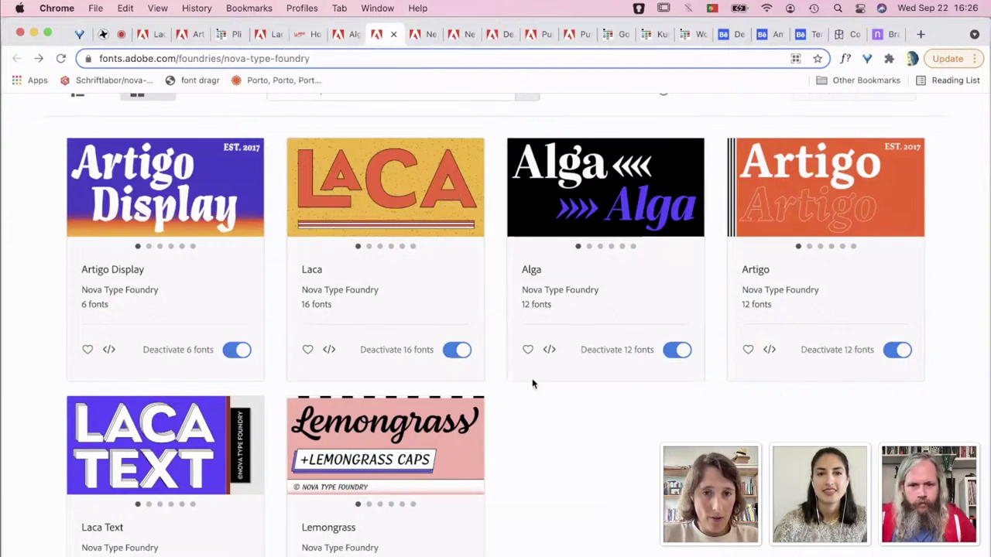
Open the Laca family and view its specimen images through to the last set
click(395, 222)
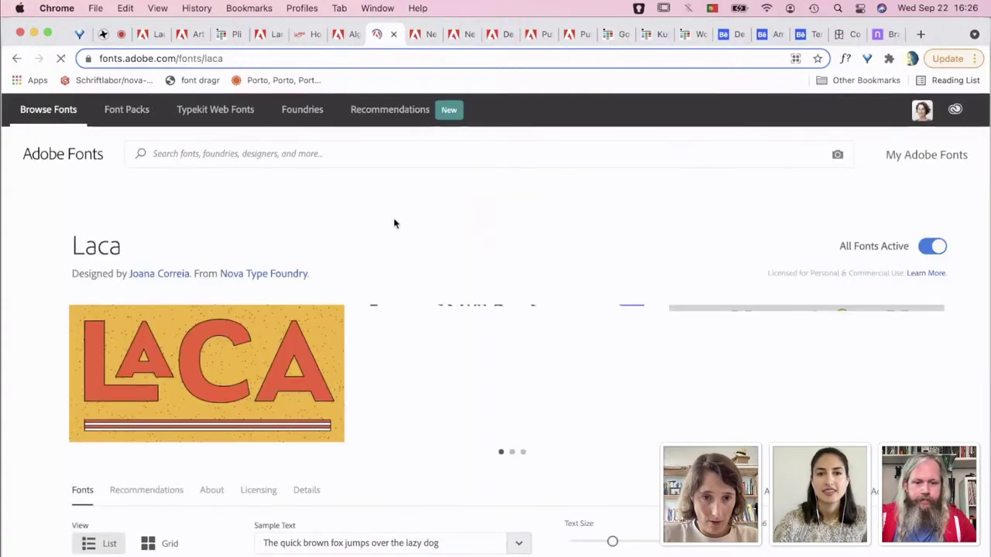
scroll(401, 395, down, 2)
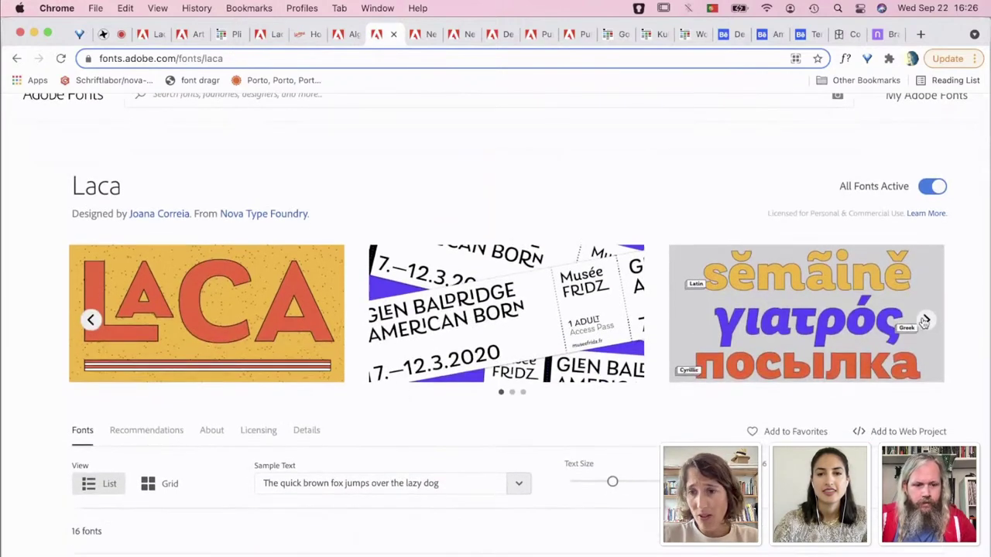
click(925, 321)
click(925, 320)
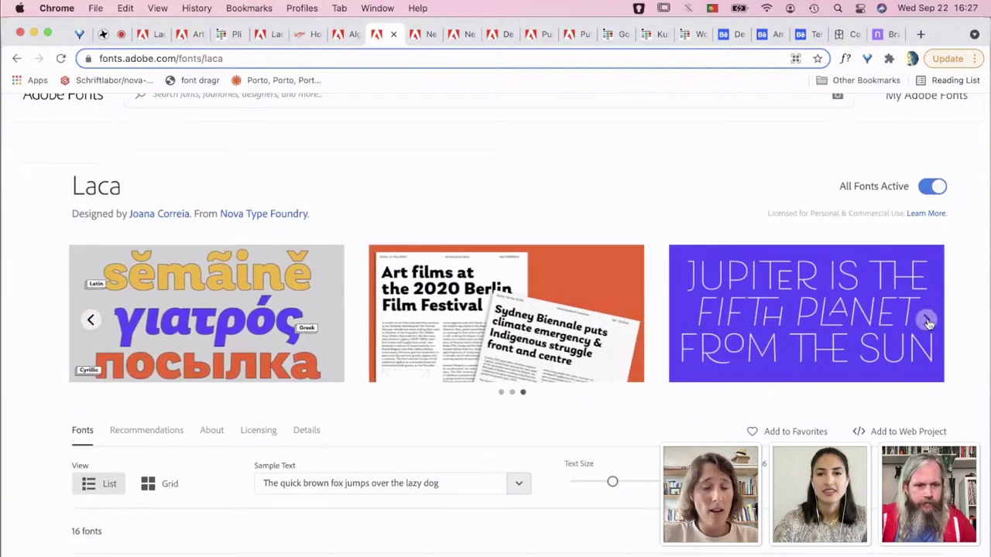
scroll(413, 293, up, 2)
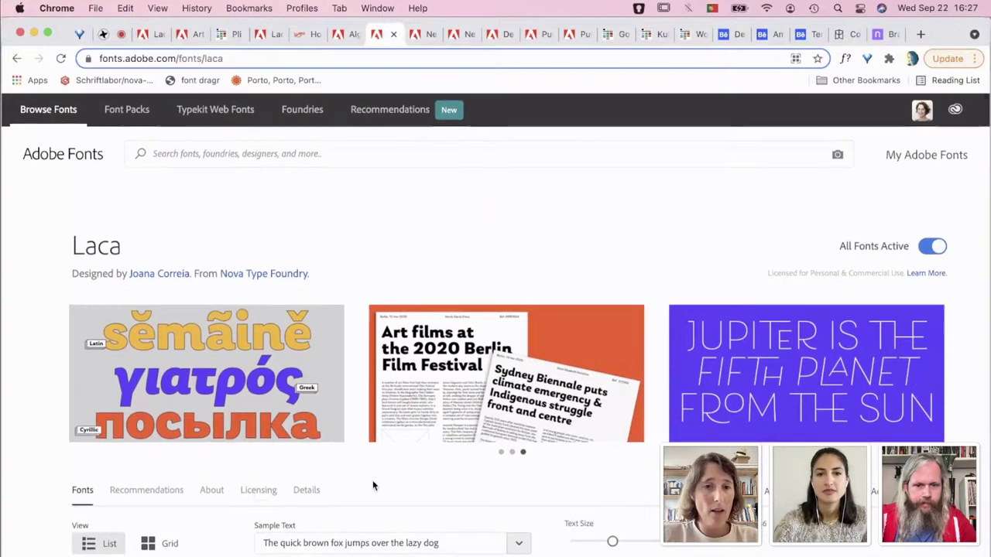
Switch to InDesign and examine the text samples up close on the green iced drink page
mouse_move(390, 542)
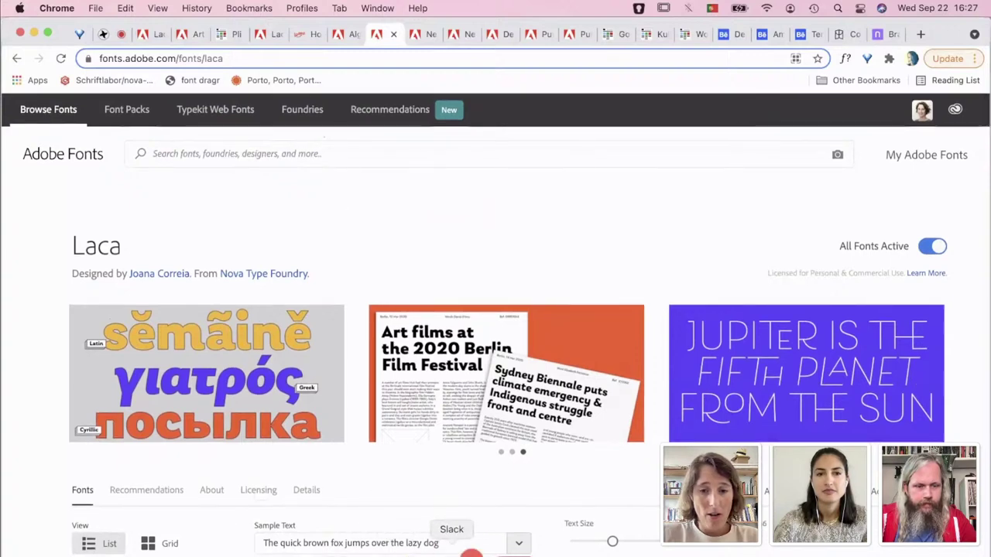
click(553, 550)
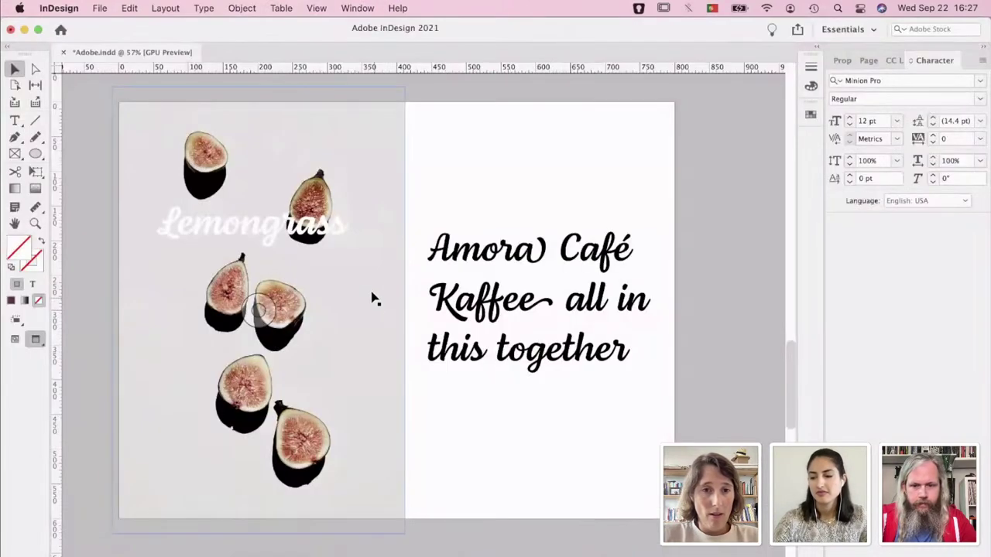
scroll(372, 298, down, 15)
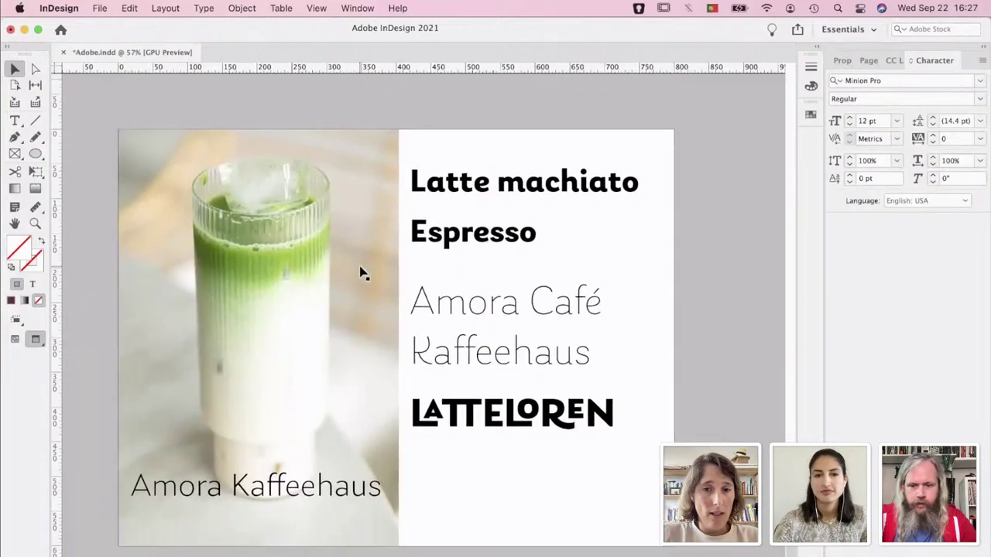
scroll(360, 273, down, 1)
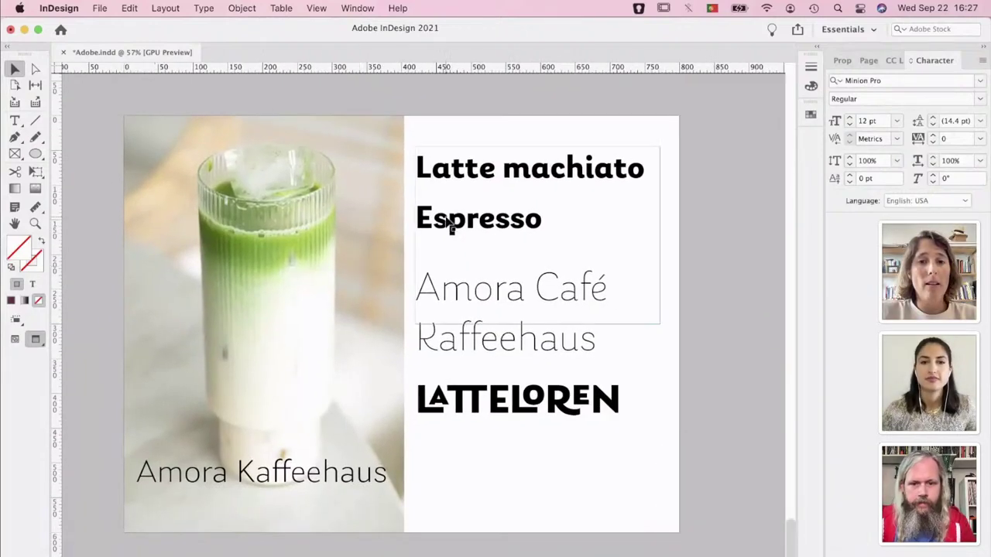
scroll(449, 222, up, 3)
scroll(525, 233, left, 1)
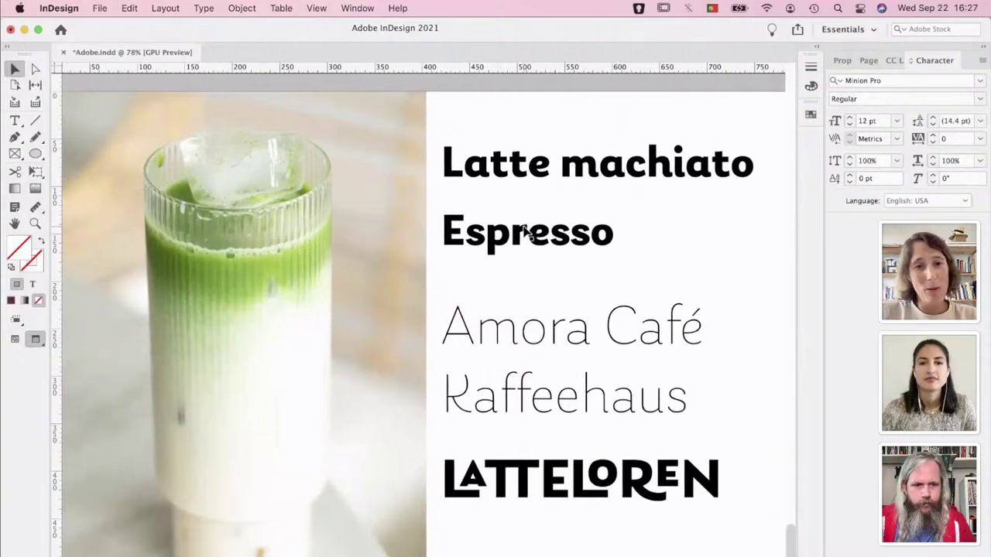
scroll(525, 232, up, 1)
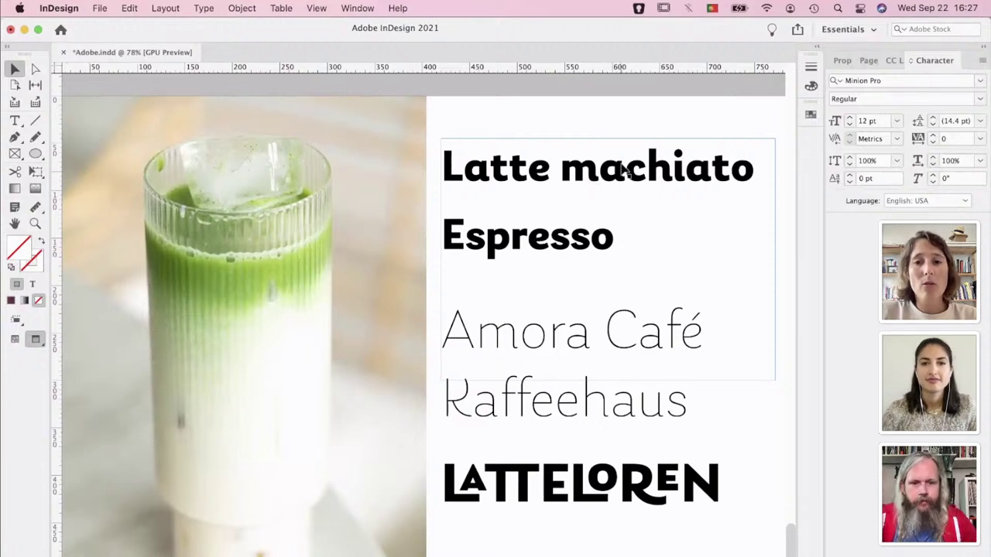
Enter the "Latte machiato" text frame and select that whole line to inspect its font settings
click(586, 254)
double_click(671, 175)
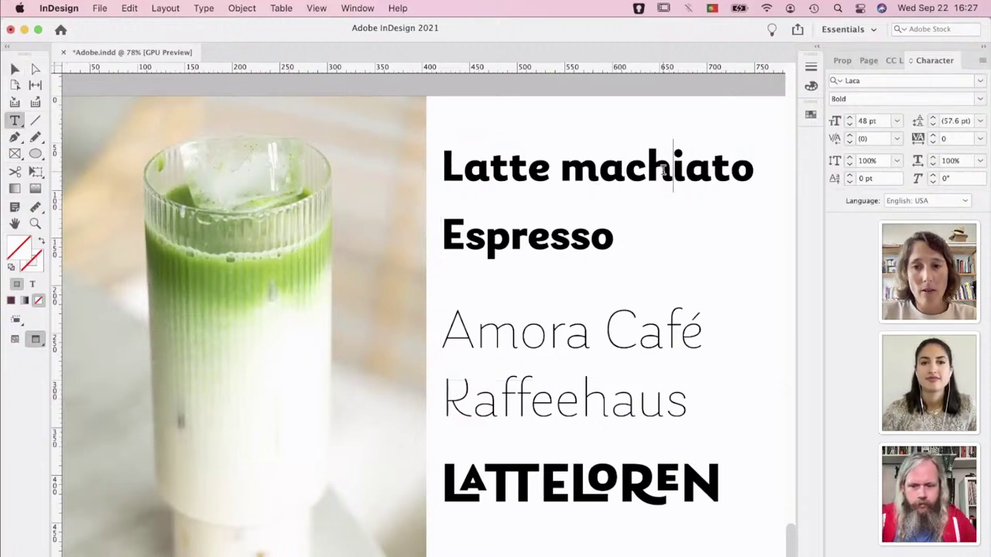
mouse_move(752, 169)
mouse_down()
mouse_move(445, 167)
mouse_move(756, 170)
mouse_up()
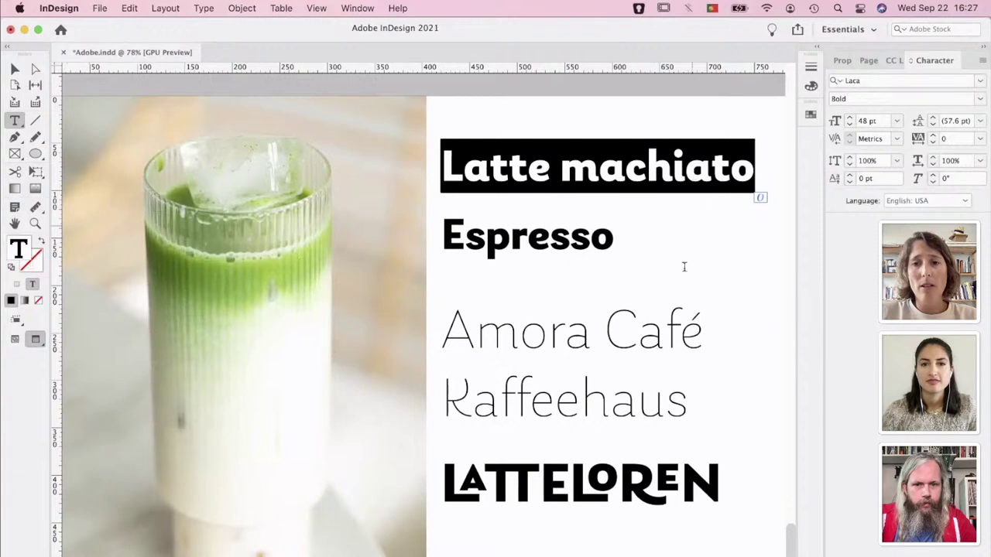
key(Down)
key(Down)
key(shift+Right)
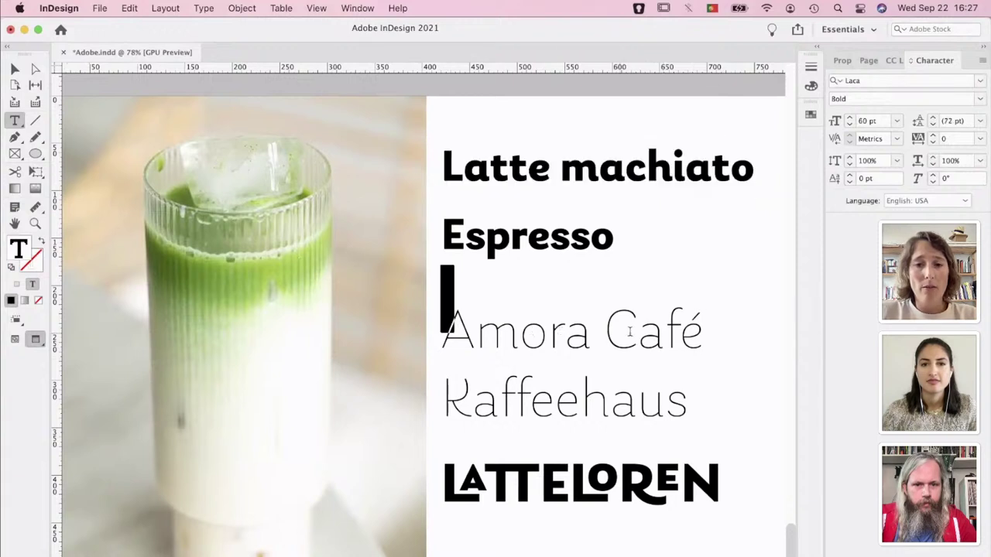
key(Left)
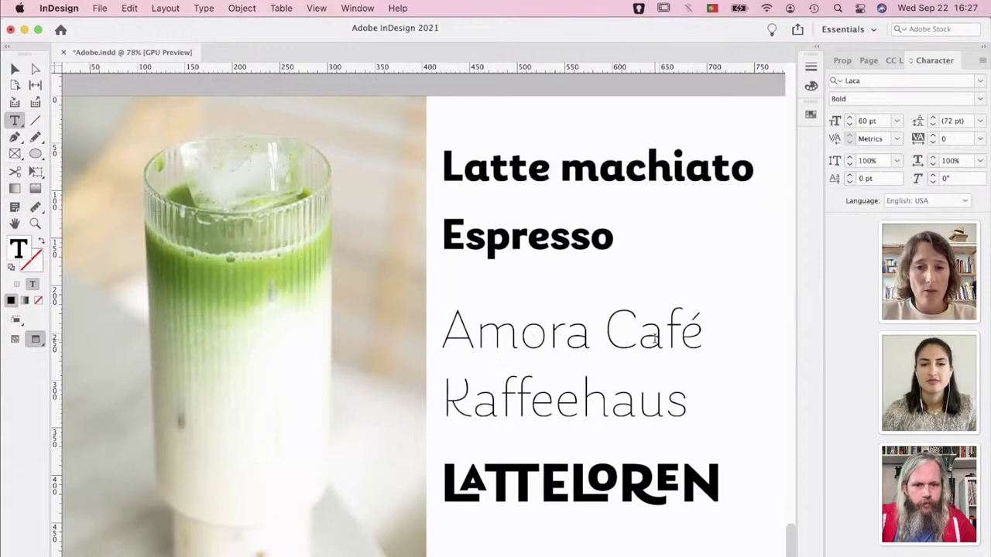
key(shift+Right)
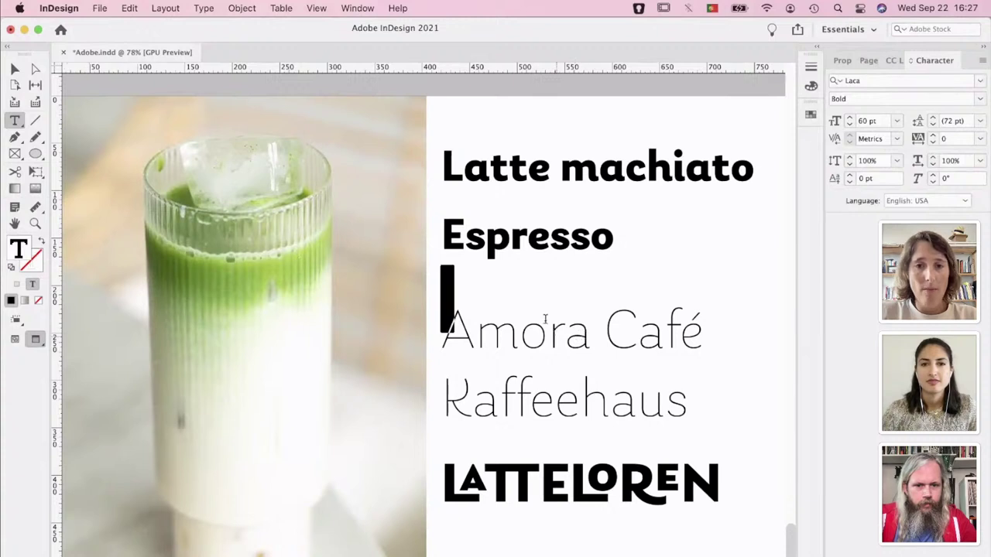
shift+click(499, 235)
click(466, 233)
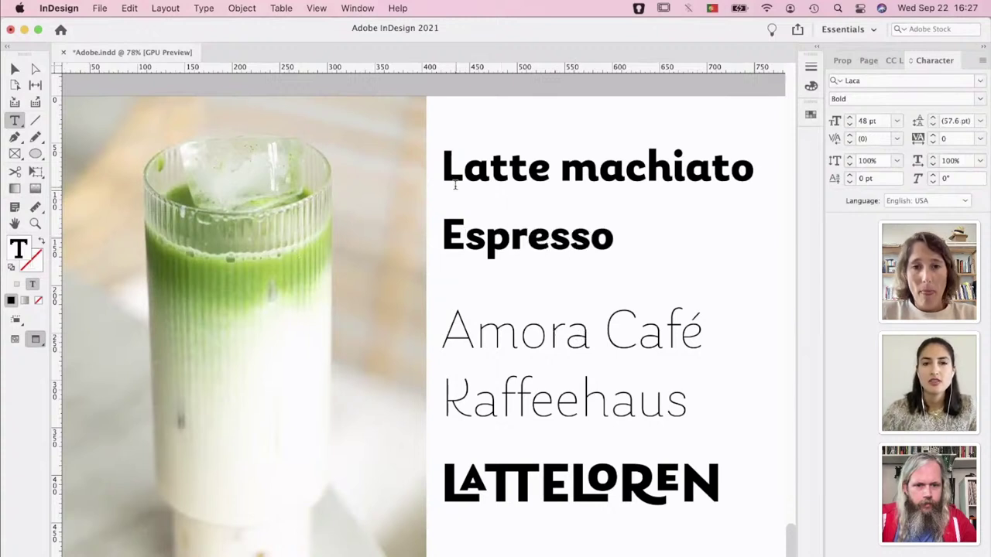
Turn off the "Upright italic a, e, g, v, w, y" stylistic set for the whole "Latte machiato" line
drag(443, 167, 755, 171)
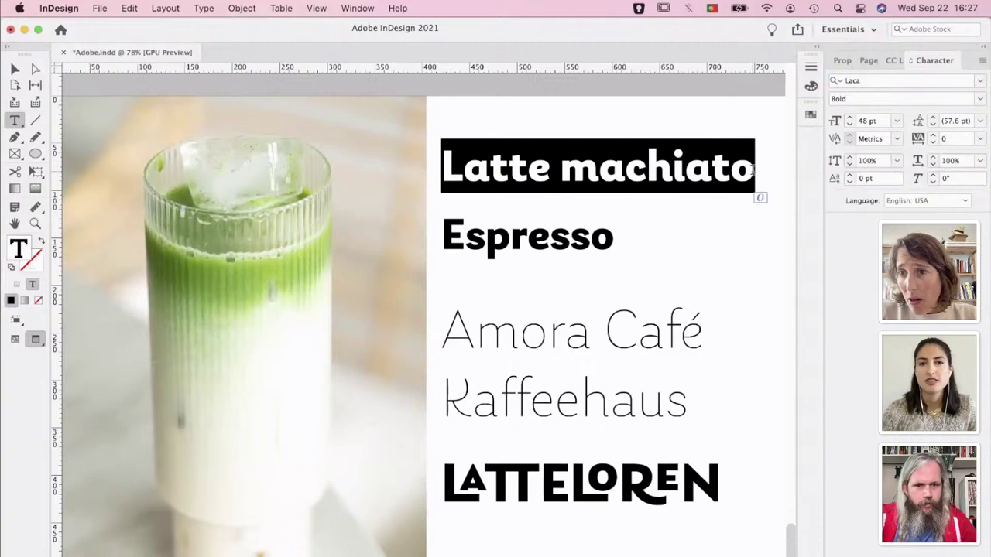
click(983, 61)
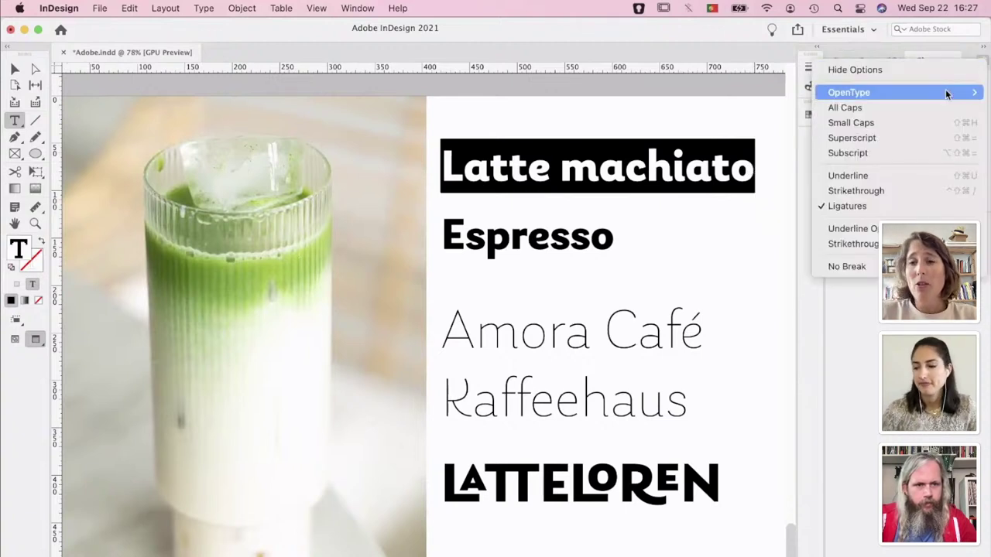
mouse_move(951, 93)
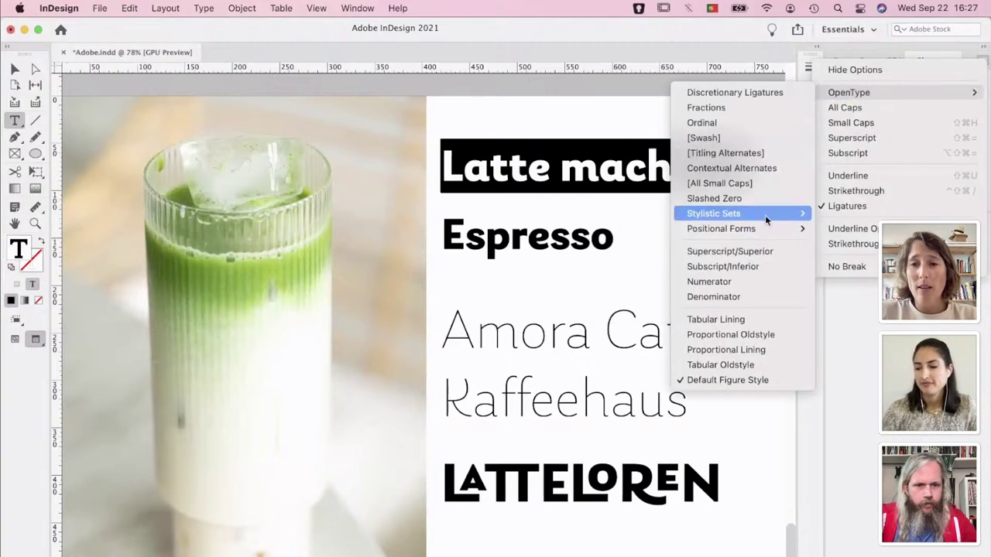
mouse_move(765, 214)
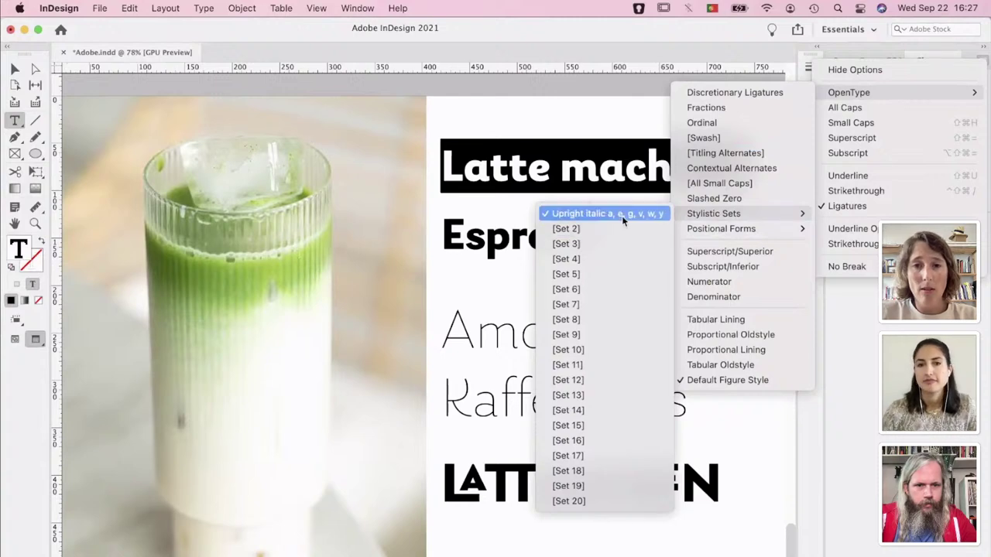
click(649, 215)
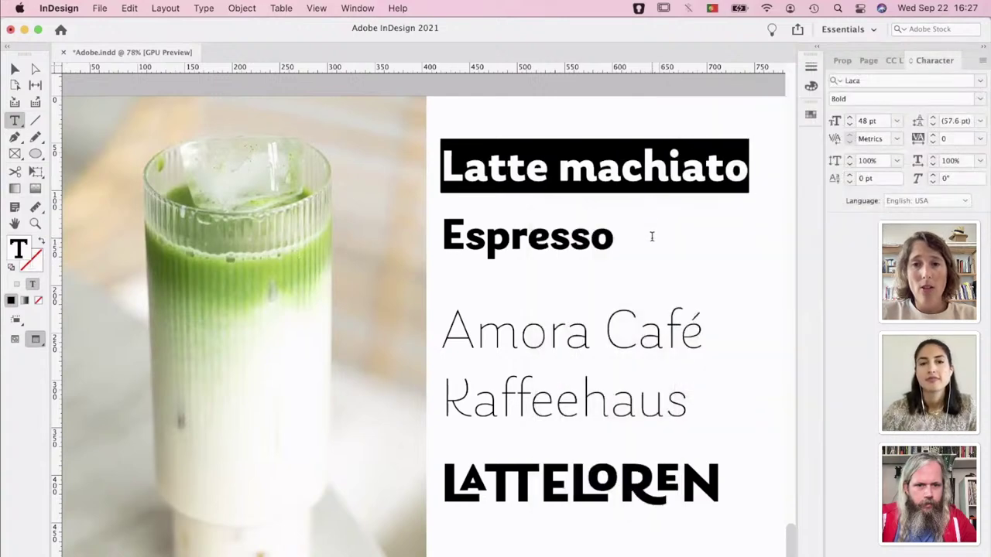
click(651, 236)
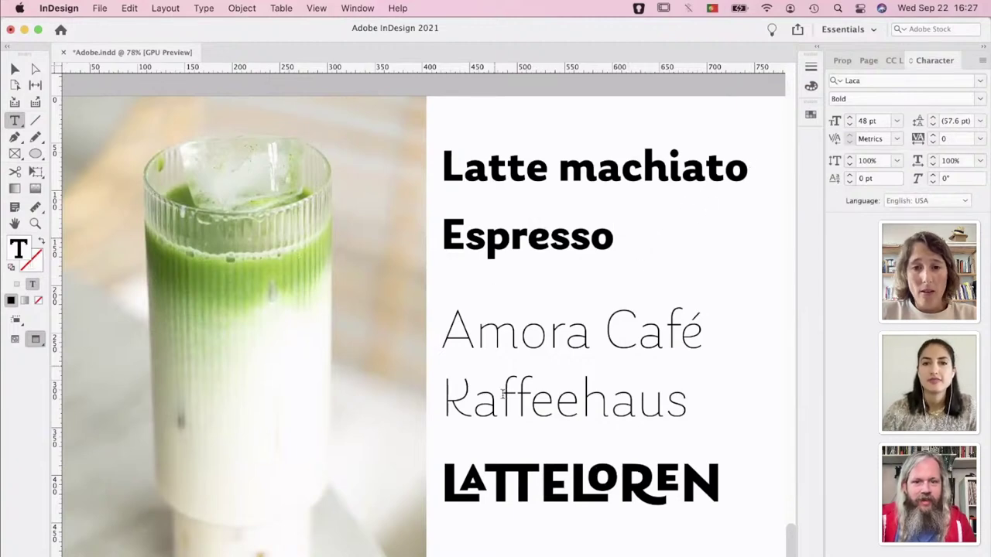
Select the "LATTELOREN" line and inspect which OpenType features are applied to it
scroll(504, 395, down, 5)
scroll(591, 411, up, 4)
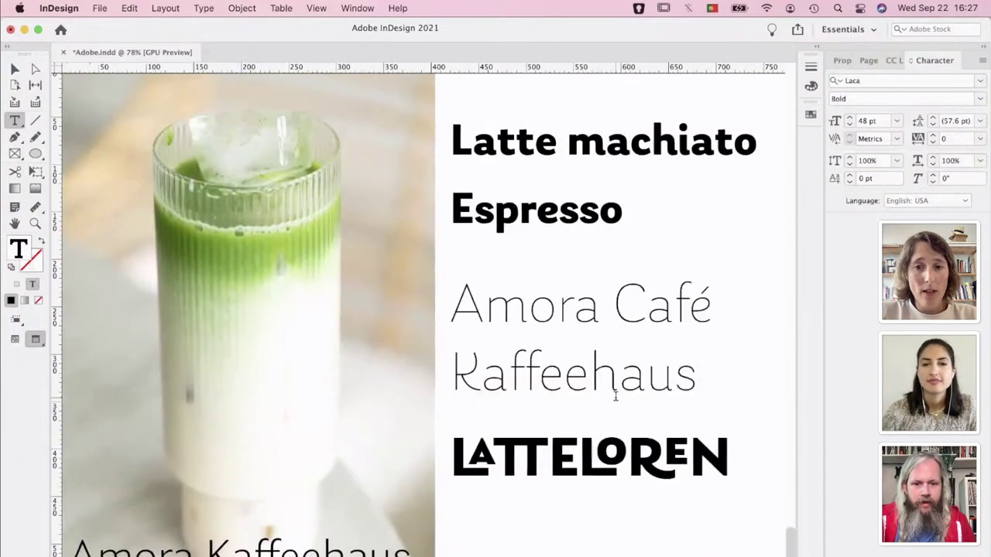
scroll(616, 395, down, 1)
drag(722, 432, 446, 424)
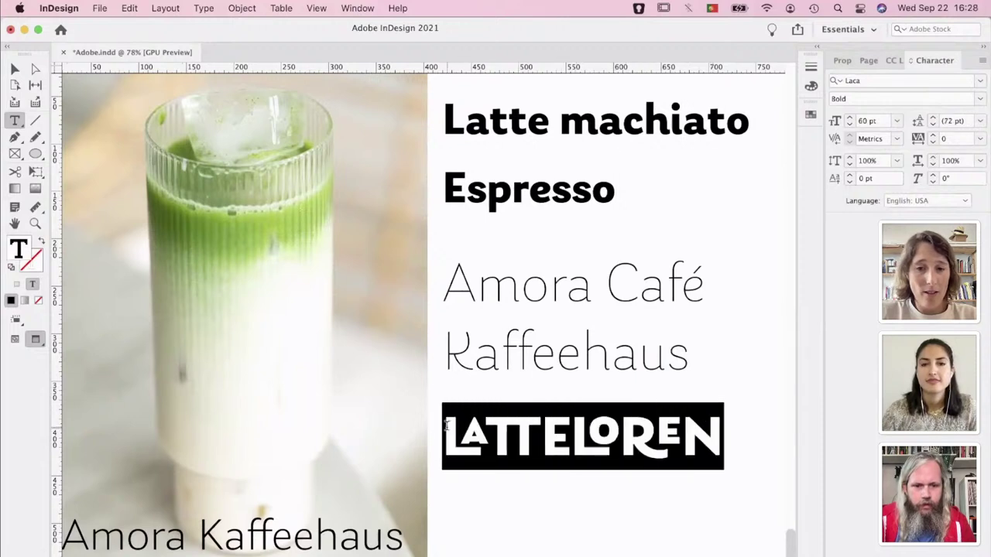
click(464, 350)
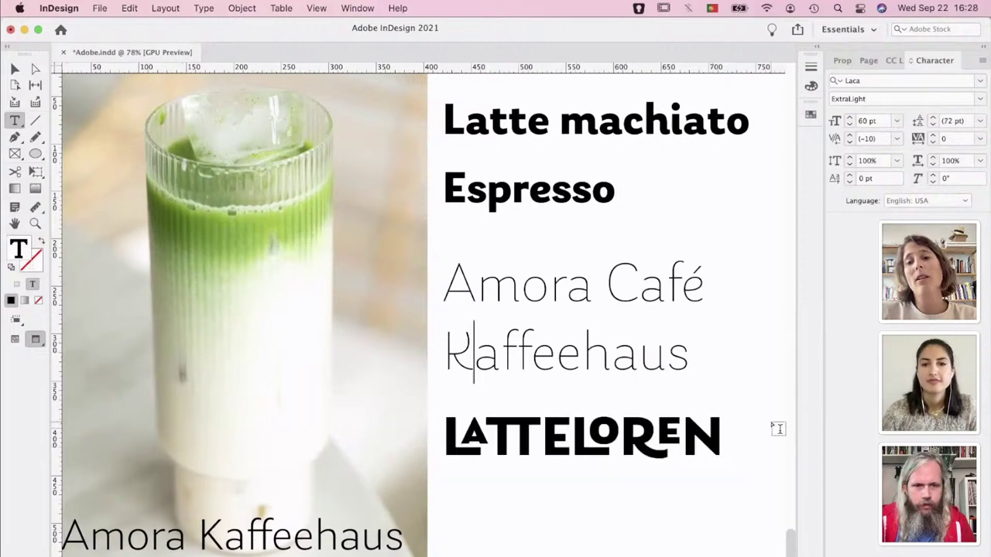
drag(724, 427, 443, 429)
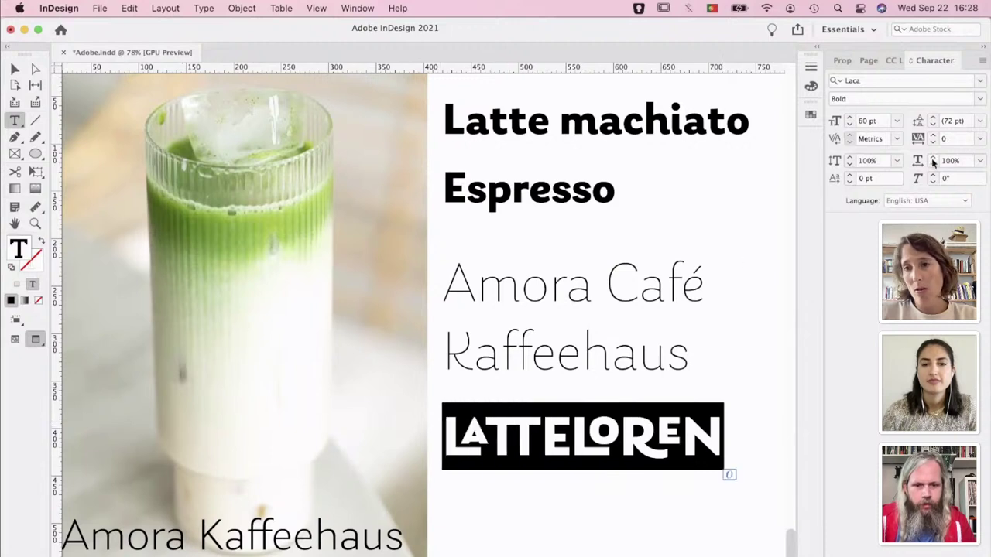
click(983, 60)
mouse_move(944, 95)
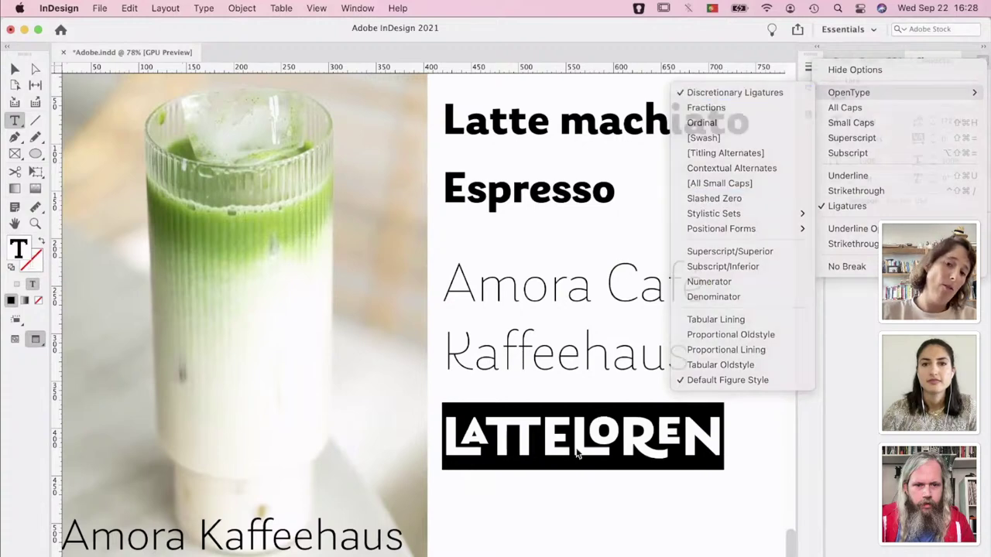
click(578, 453)
Delete "LOREN" from the end of "LATTELOREN" and retype it letter by letter to demonstrate the ligatures
click(541, 442)
click(719, 431)
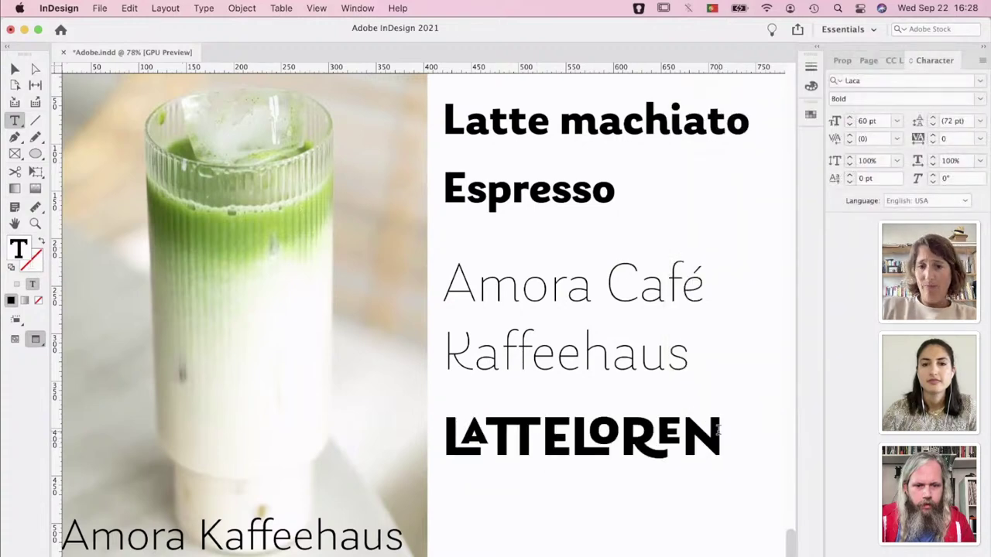
key(BackSpace)
key(BackSpace)
key(BackSpace)
key(BackSpace)
key(BackSpace)
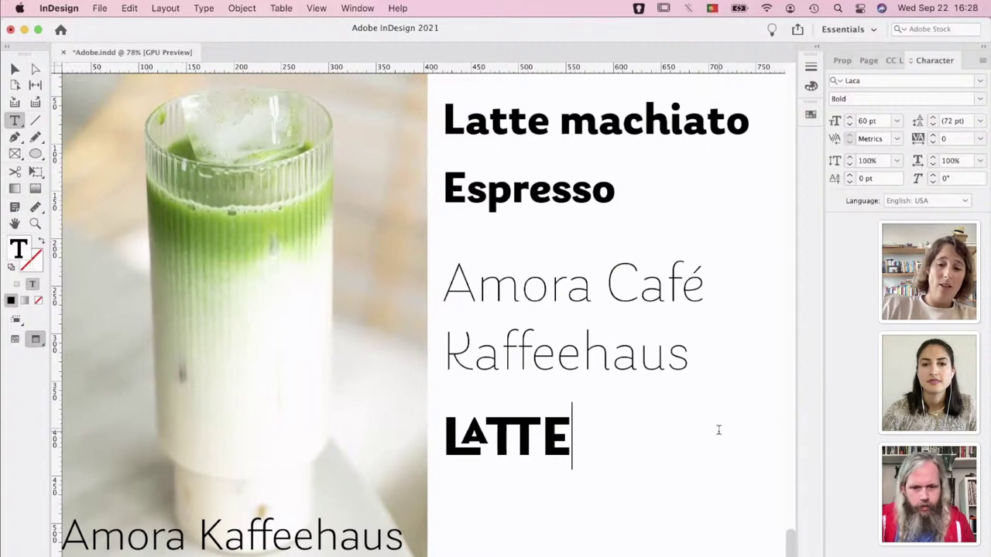
text(L)
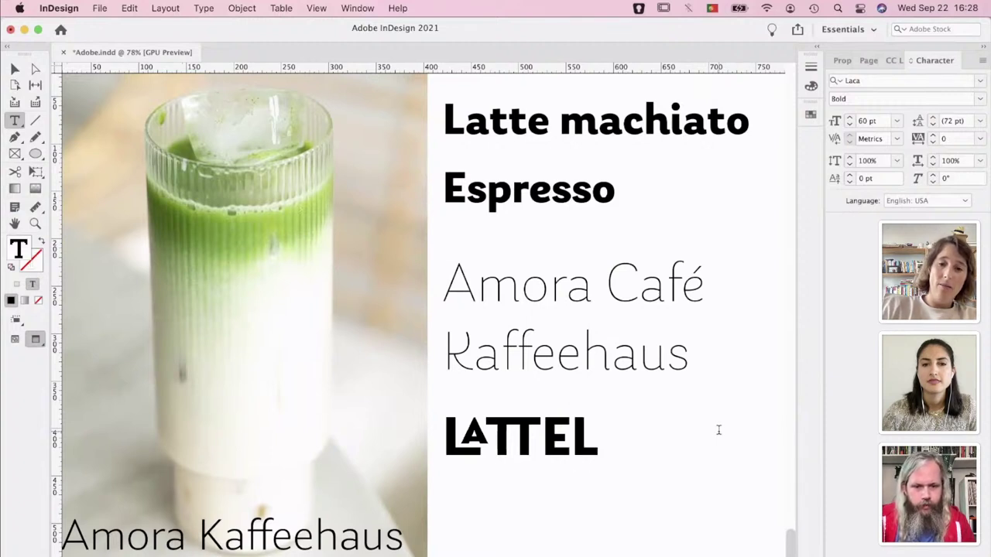
text(OREN)
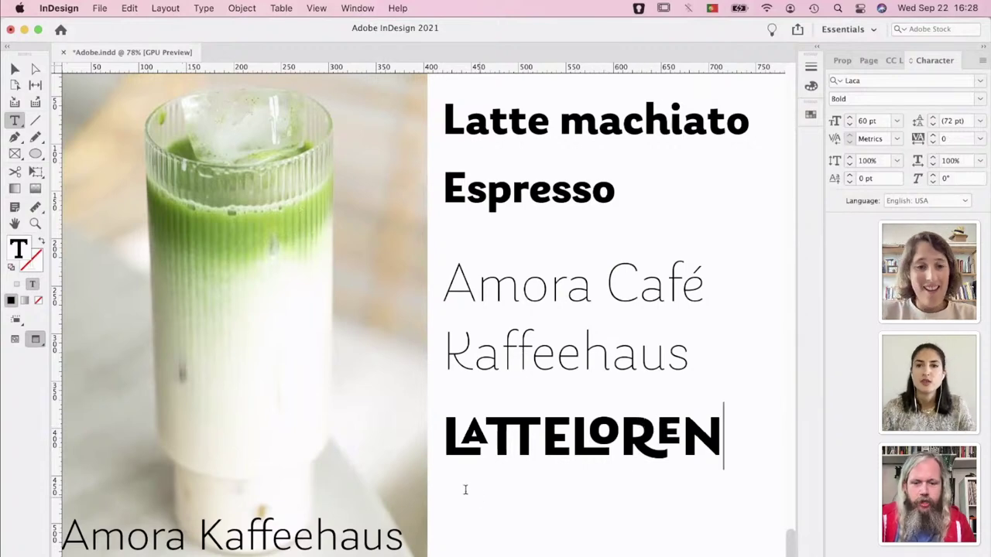
Turn off Discretionary Ligatures for the whole "LATTELOREN" line, undo the change and deselect the text
scroll(277, 507, down, 2)
scroll(277, 507, left, 1)
scroll(277, 506, up, 2)
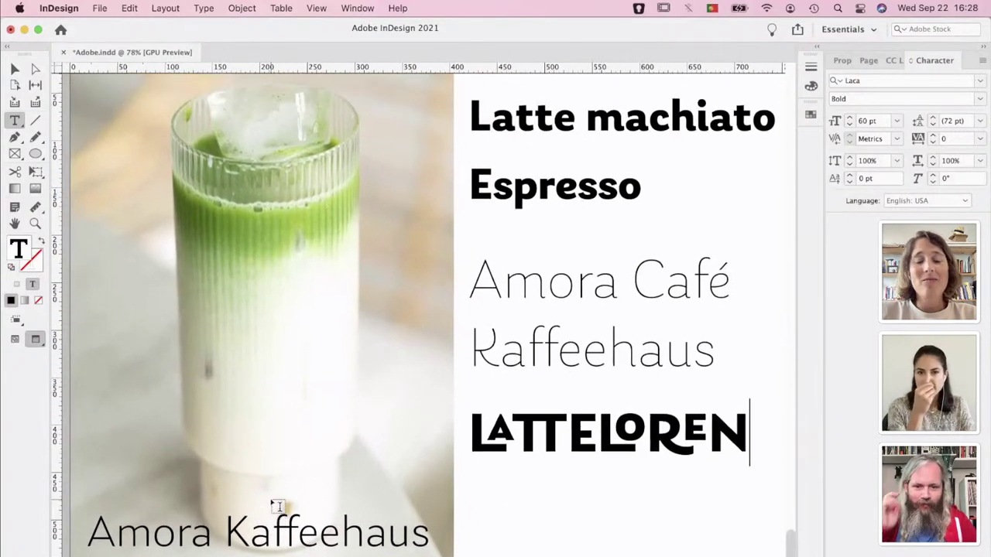
scroll(389, 405, up, 1)
scroll(389, 405, right, 1)
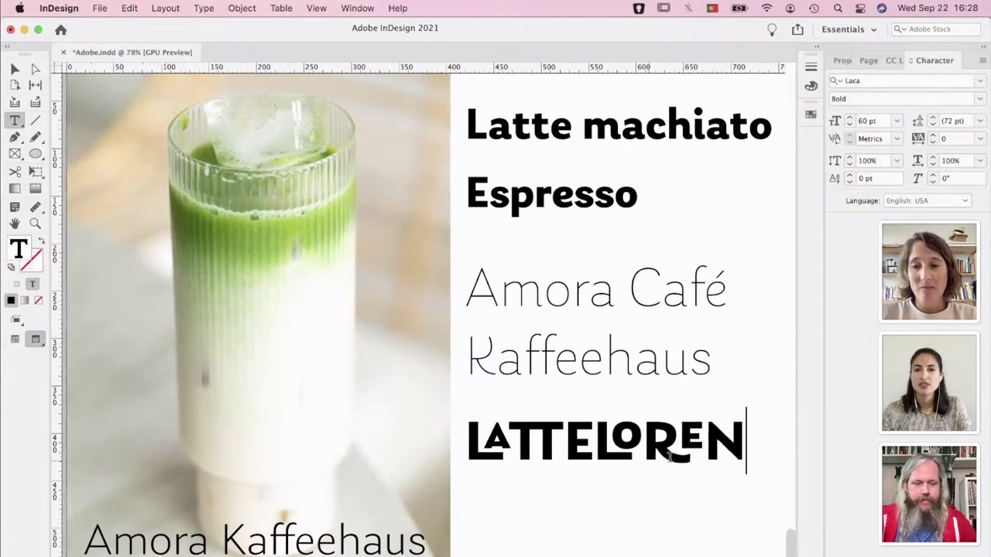
mouse_move(731, 440)
mouse_down()
mouse_move(482, 439)
mouse_move(748, 445)
mouse_up()
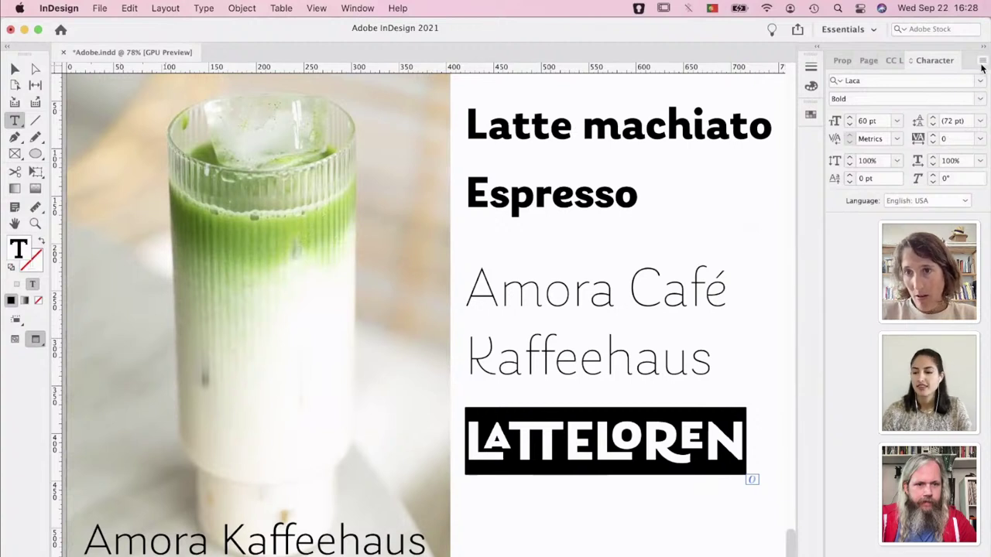
click(982, 66)
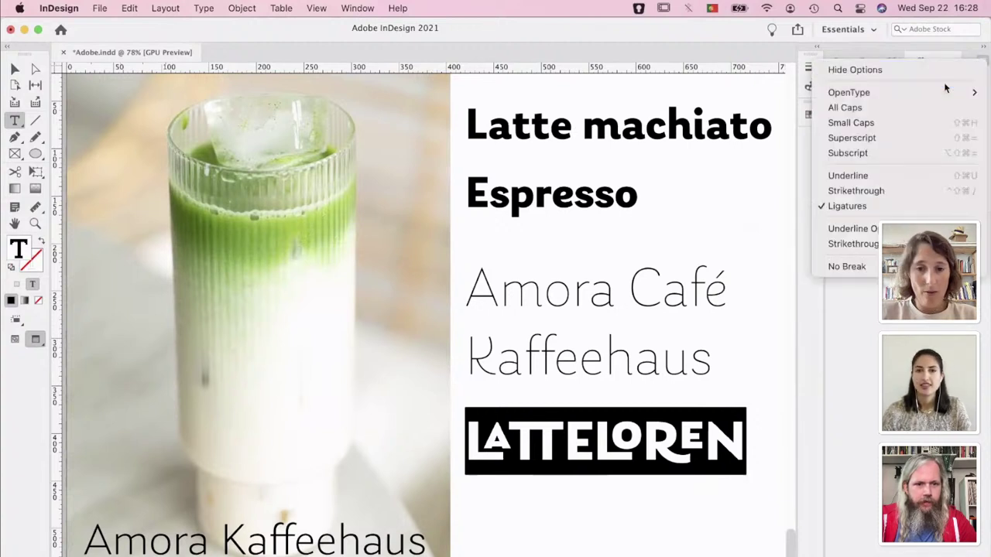
mouse_move(929, 92)
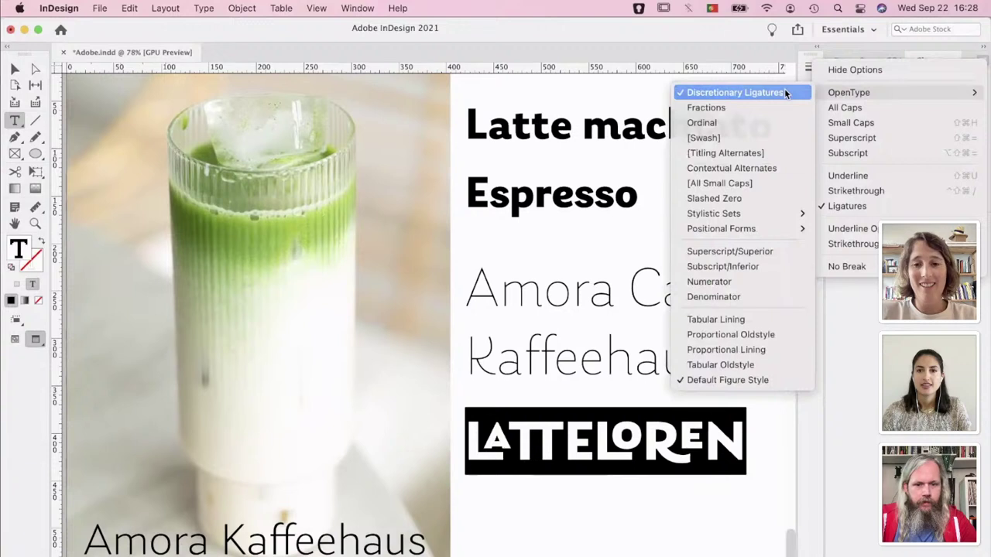
click(785, 92)
key(super+z)
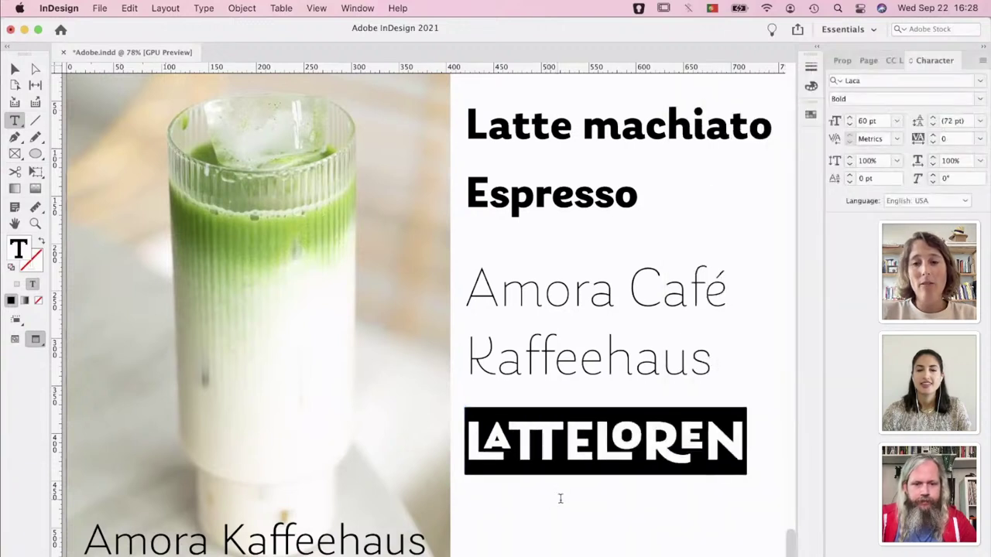
click(560, 498)
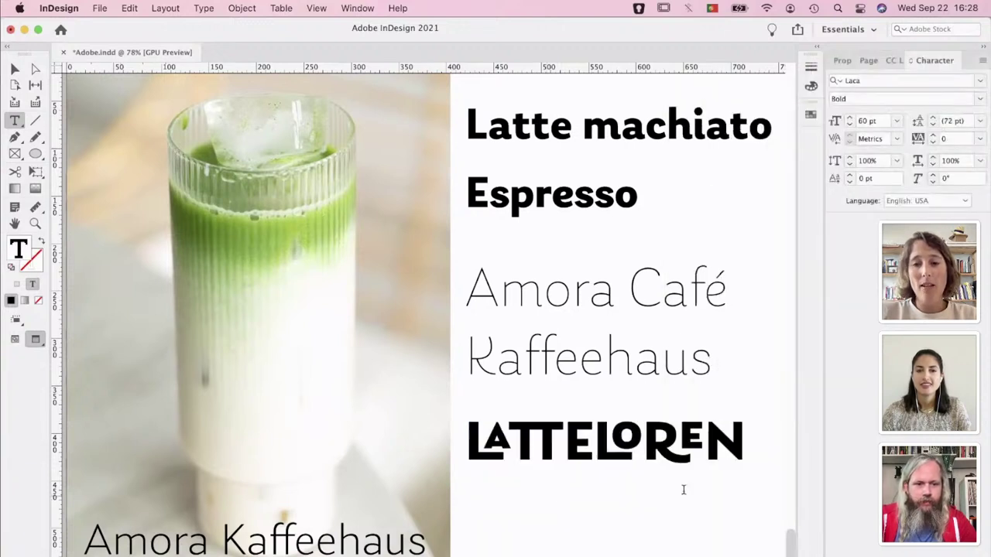
Append "-KALETO" to the end of the "LATTELOREN" text
click(737, 447)
text(-KA)
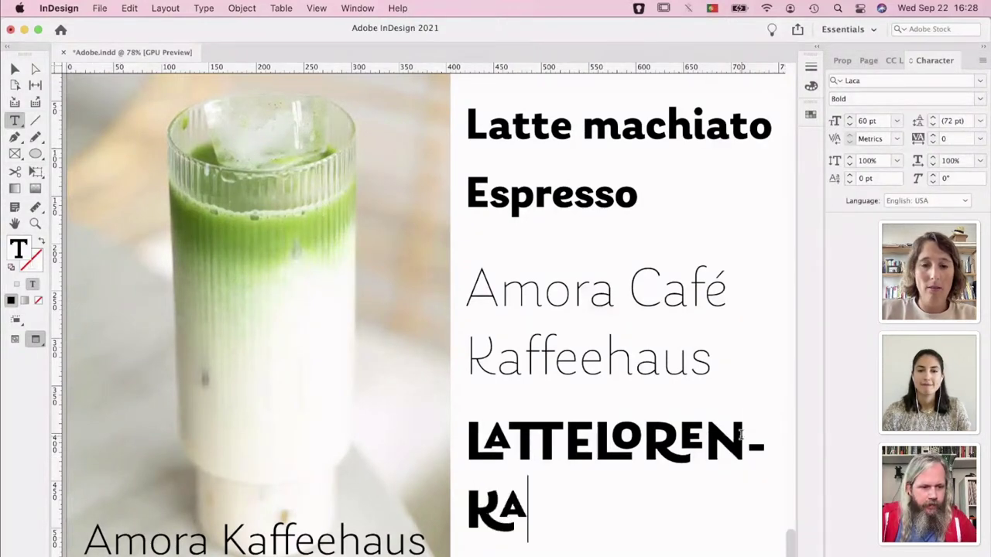
text(L)
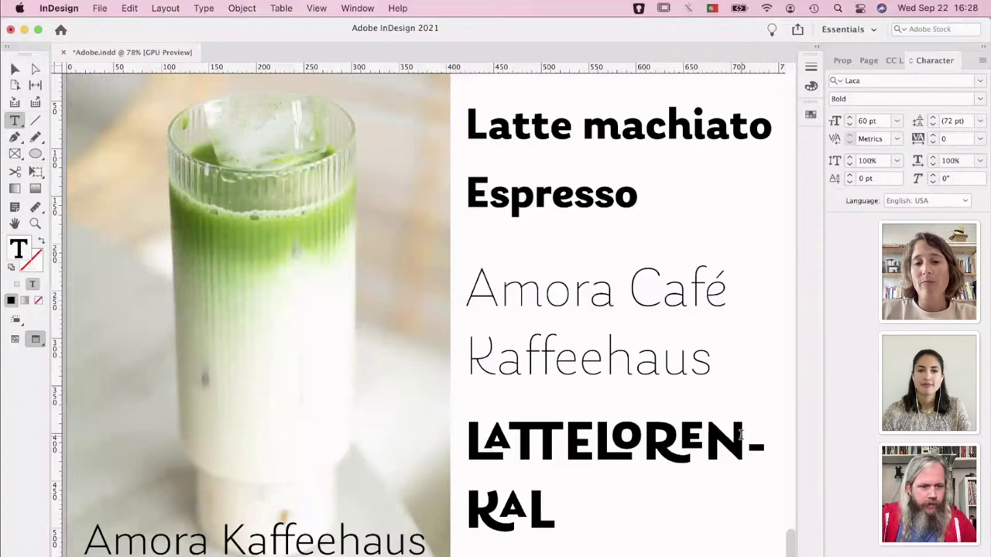
text(ETO)
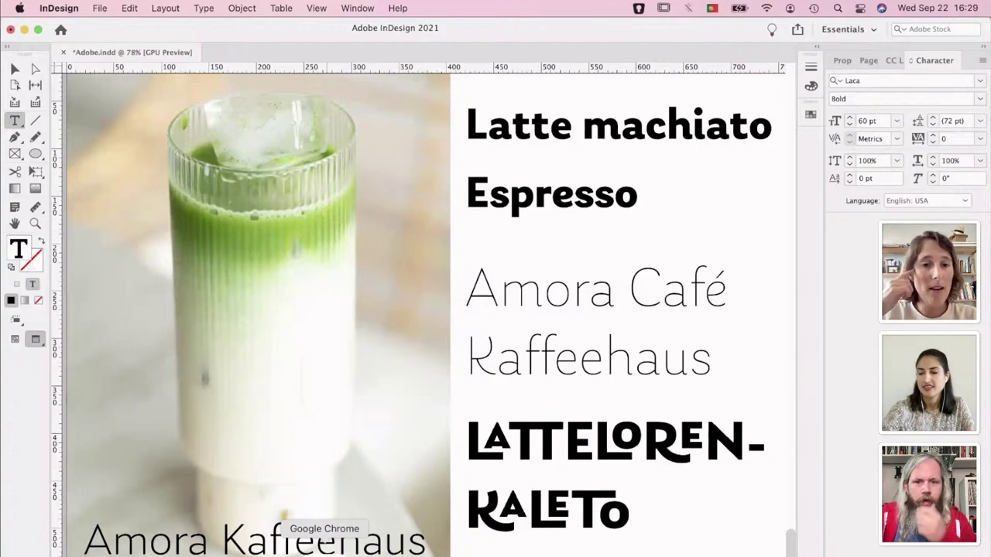
Switch to Chrome, open the Lorenz snacks website and examine the headline lettering at the start of its home page
click(325, 551)
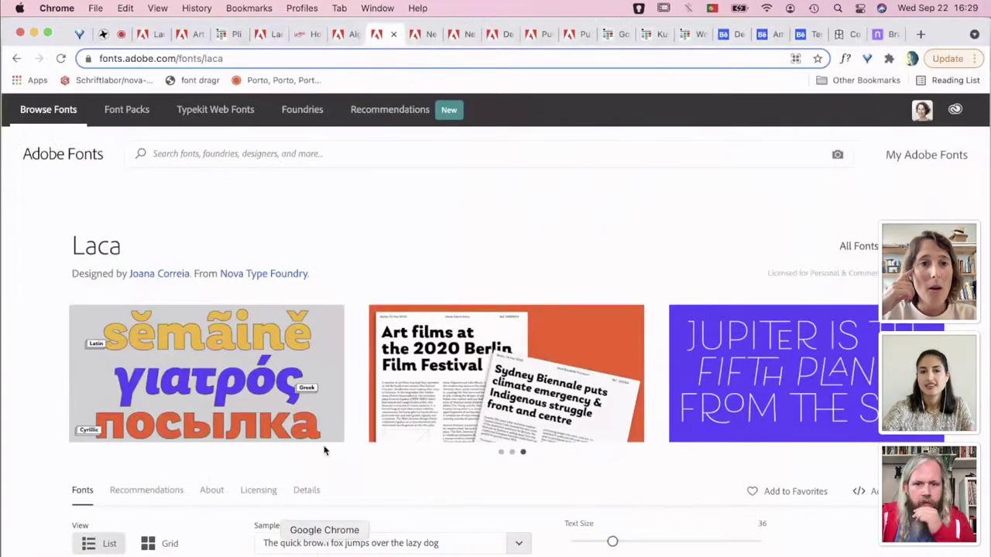
click(304, 36)
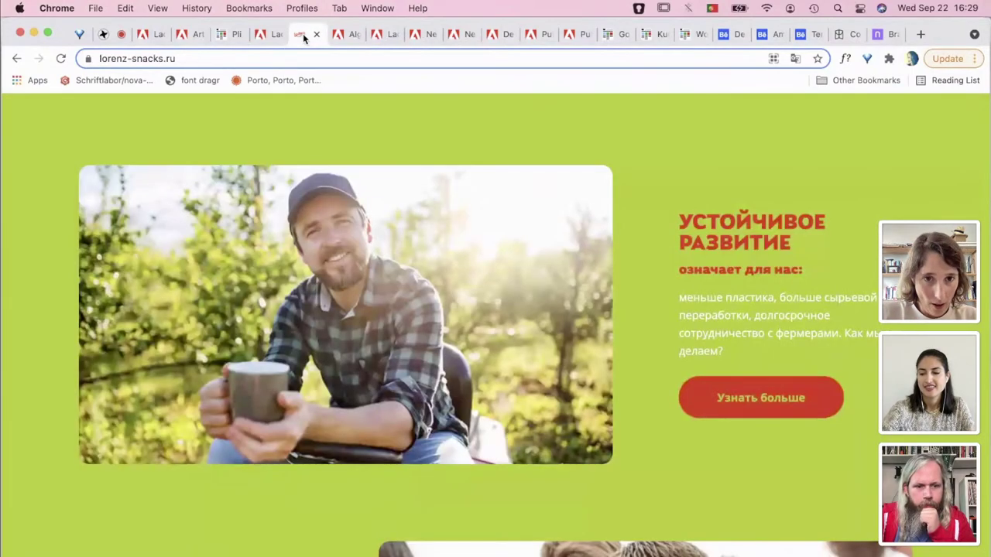
scroll(416, 138, up, 20)
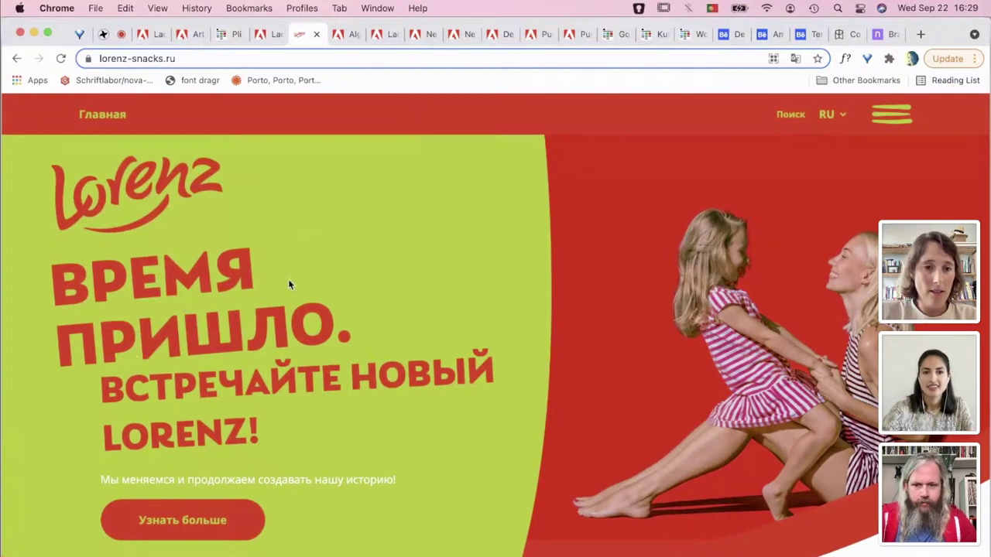
scroll(494, 426, down, 3)
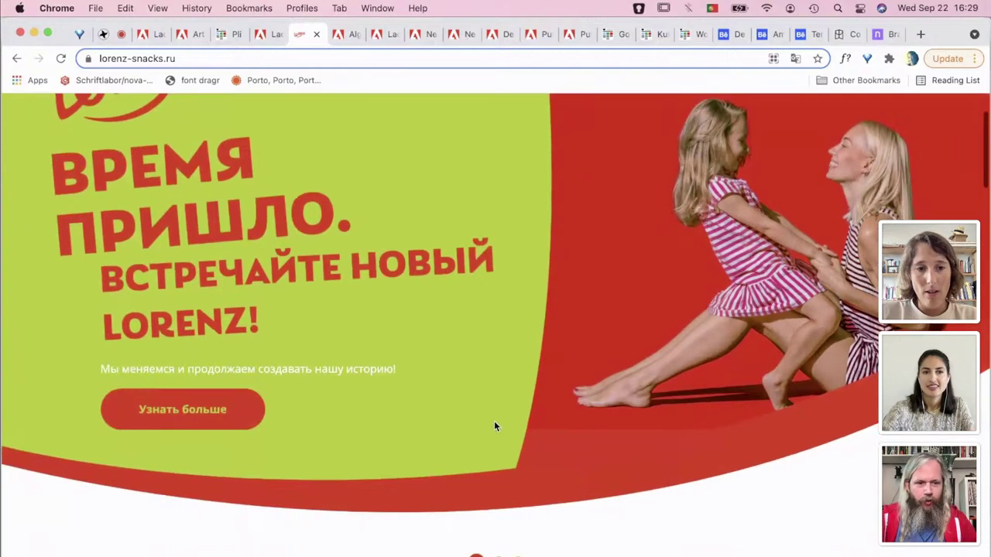
scroll(494, 426, up, 2)
scroll(494, 426, up, 1)
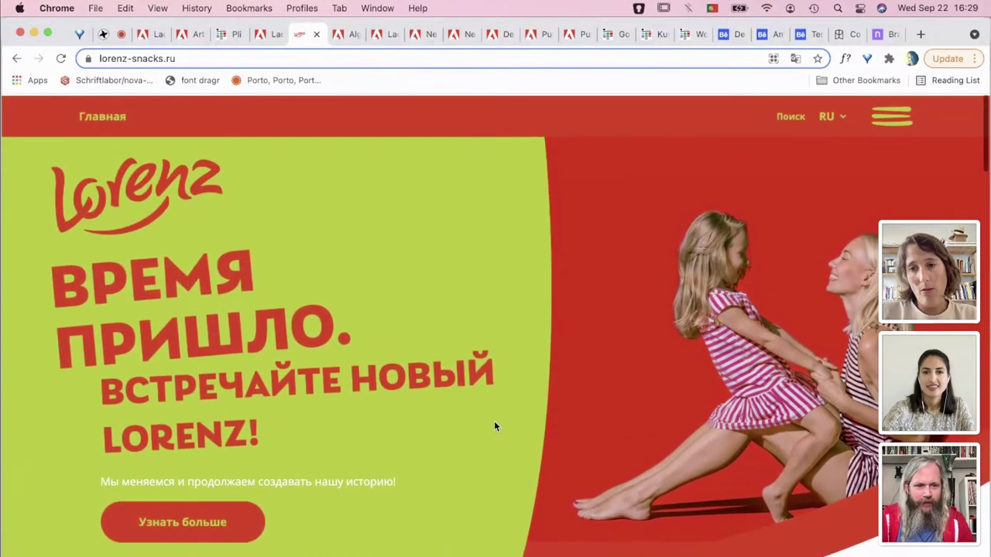
scroll(494, 421, up, 1)
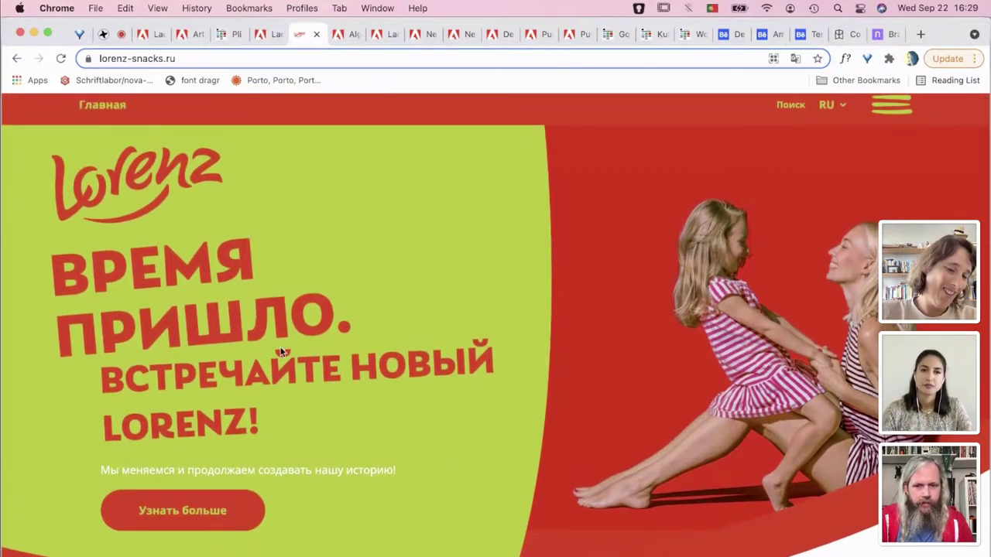
Examine the headline lettering throughout the Russian Lorenz home page, from the opening banner to the company sections
scroll(368, 371, down, 15)
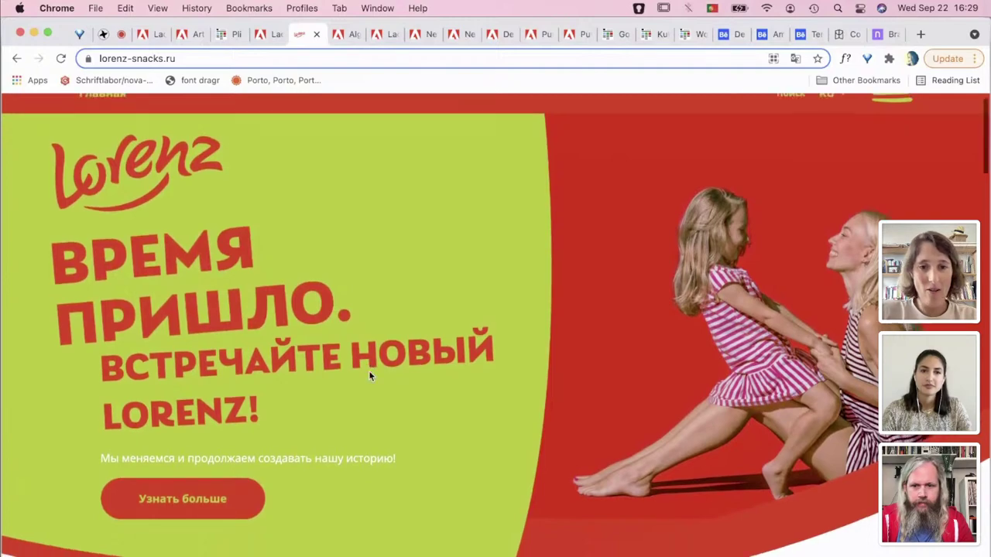
scroll(369, 376, down, 8)
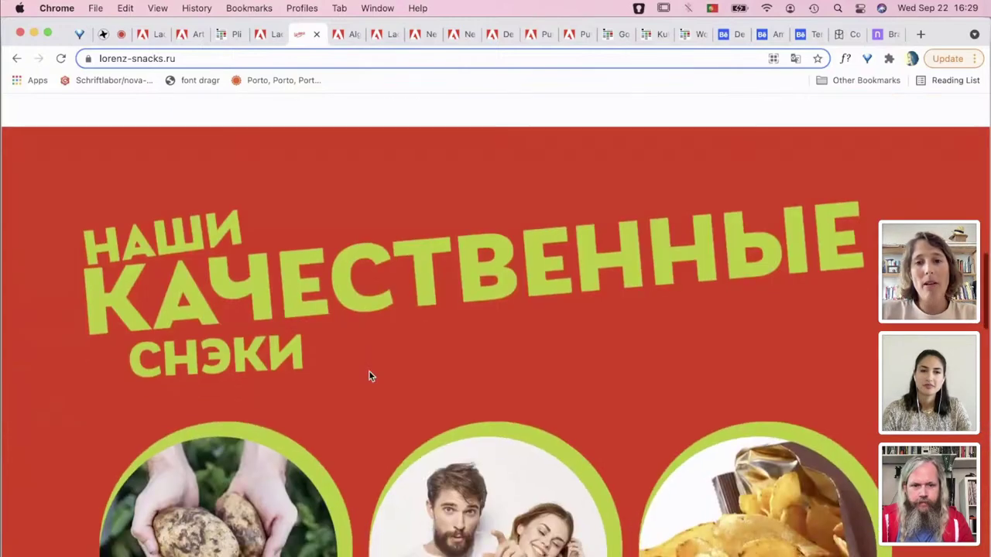
scroll(368, 370, up, 20)
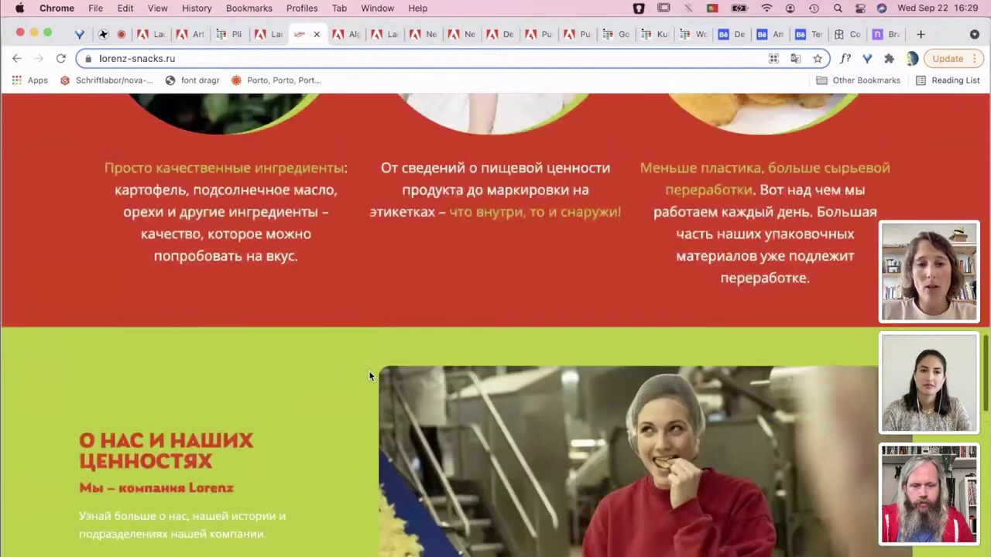
scroll(716, 393, down, 5)
scroll(716, 397, down, 1)
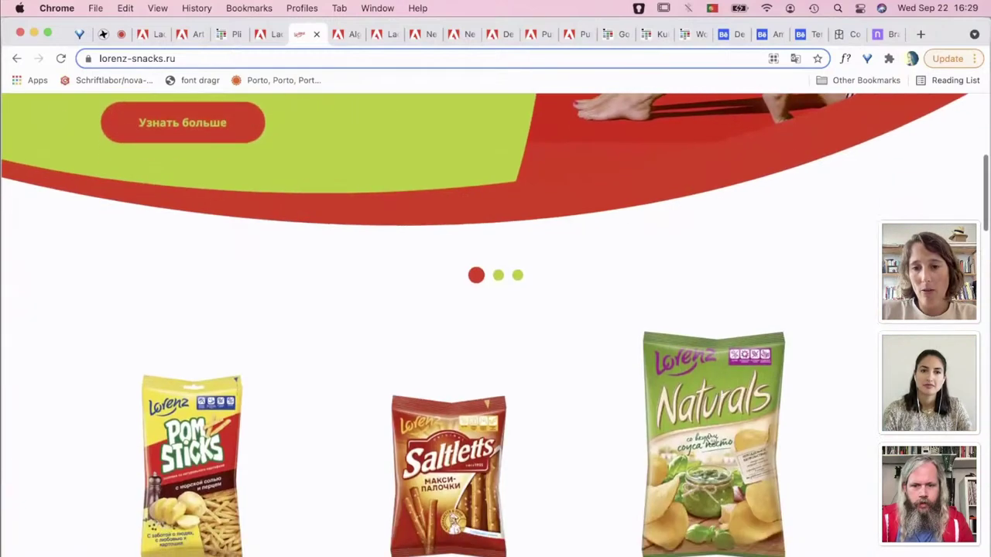
scroll(525, 419, down, 12)
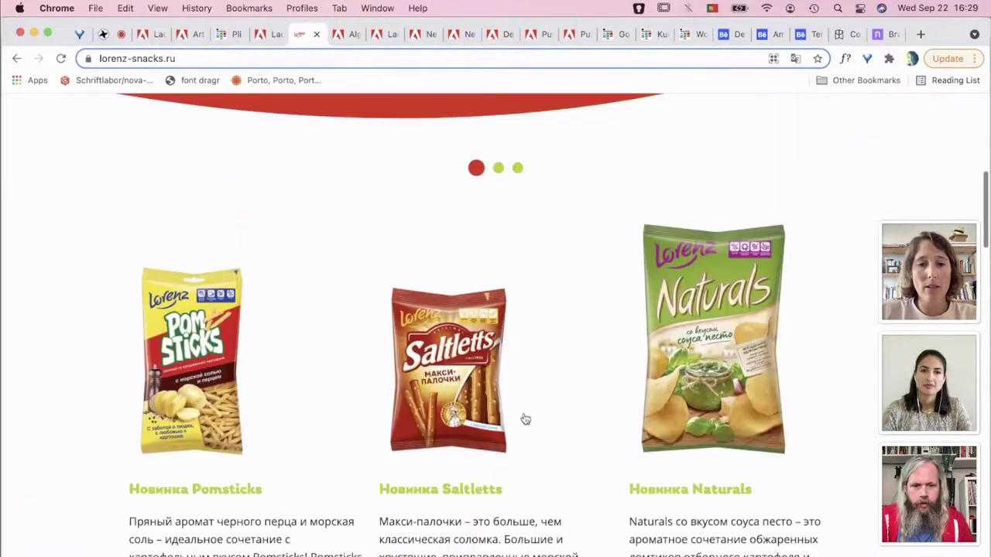
scroll(524, 419, down, 7)
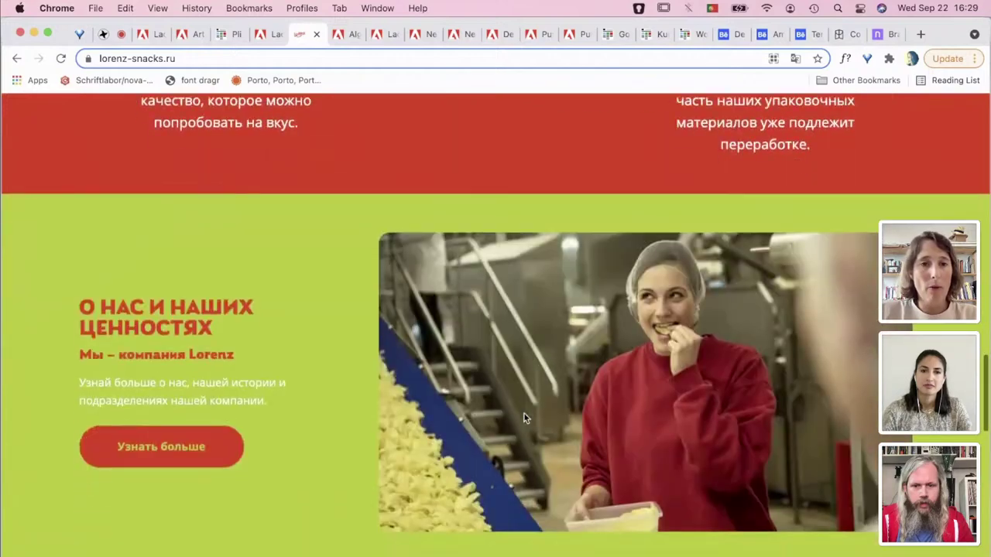
scroll(618, 447, down, 4)
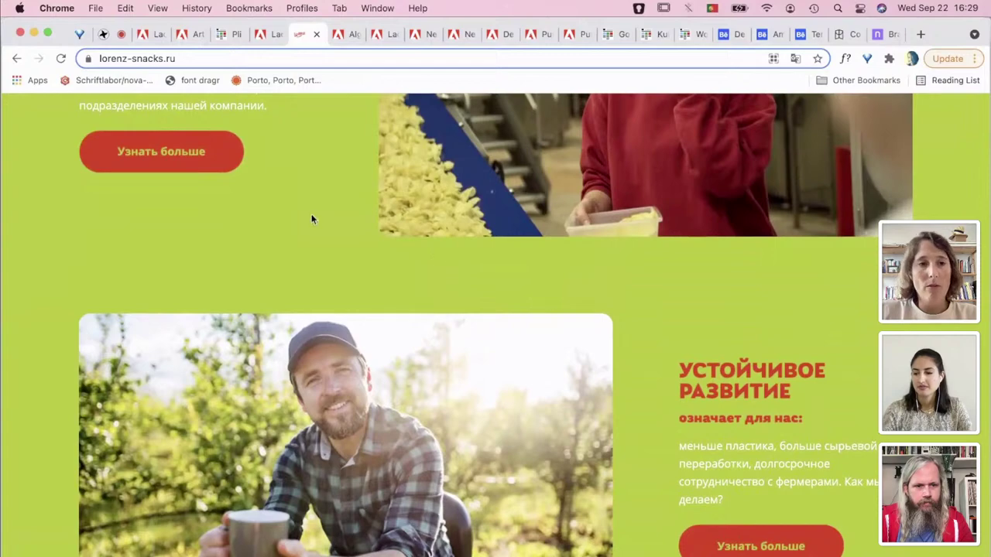
scroll(312, 219, up, 6)
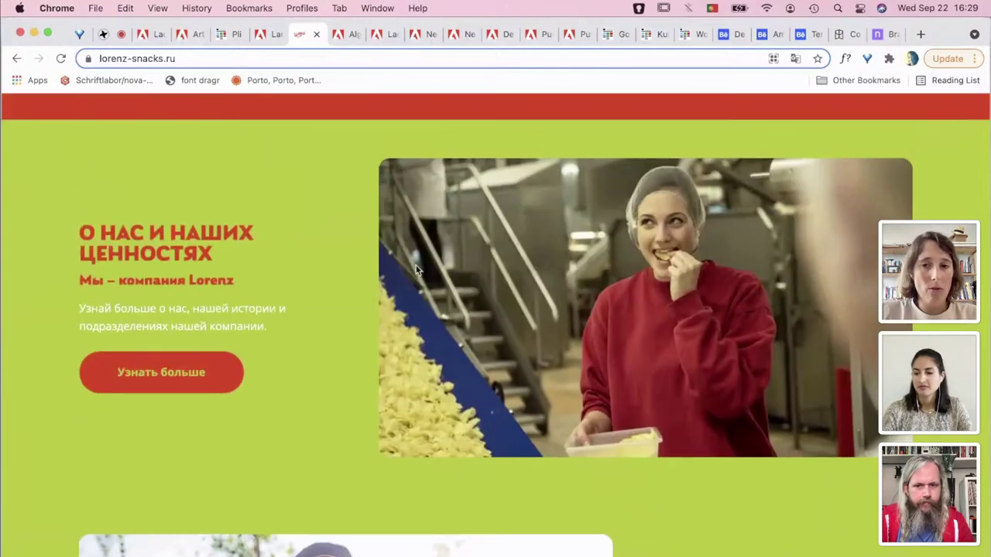
scroll(415, 267, up, 20)
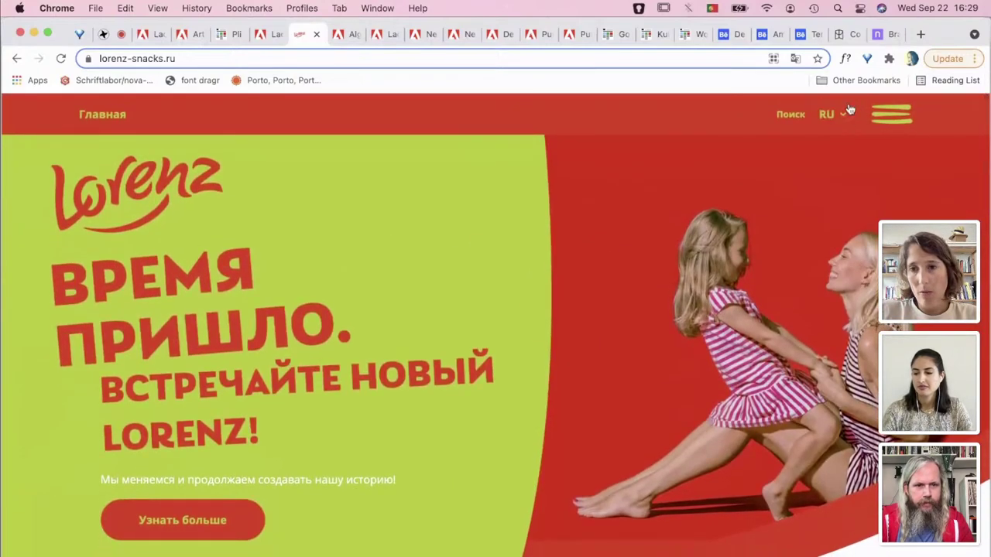
Switch the Lorenz website to its German (DE) version and examine the lettering of the "Jetzt online bestellen!" headline
click(843, 116)
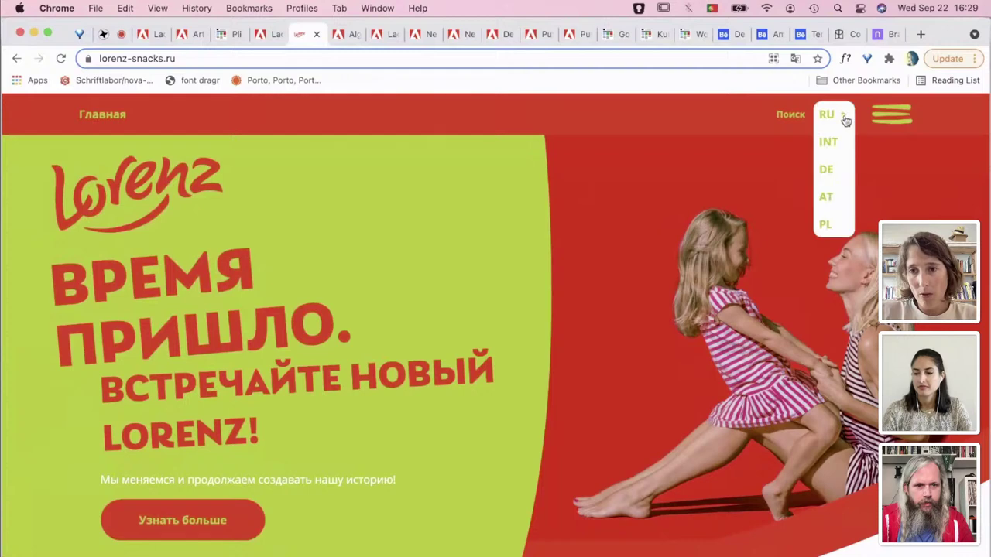
click(827, 170)
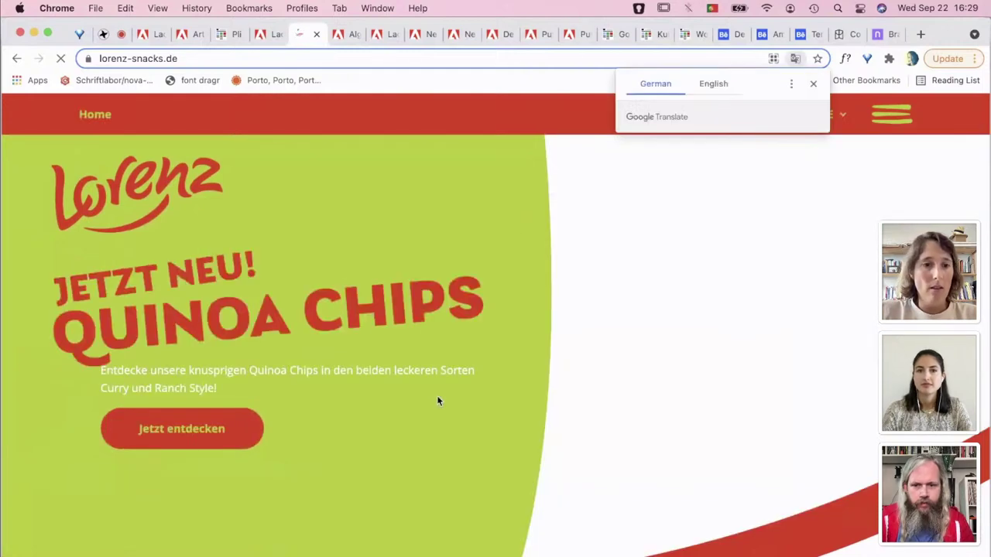
scroll(429, 451, down, 10)
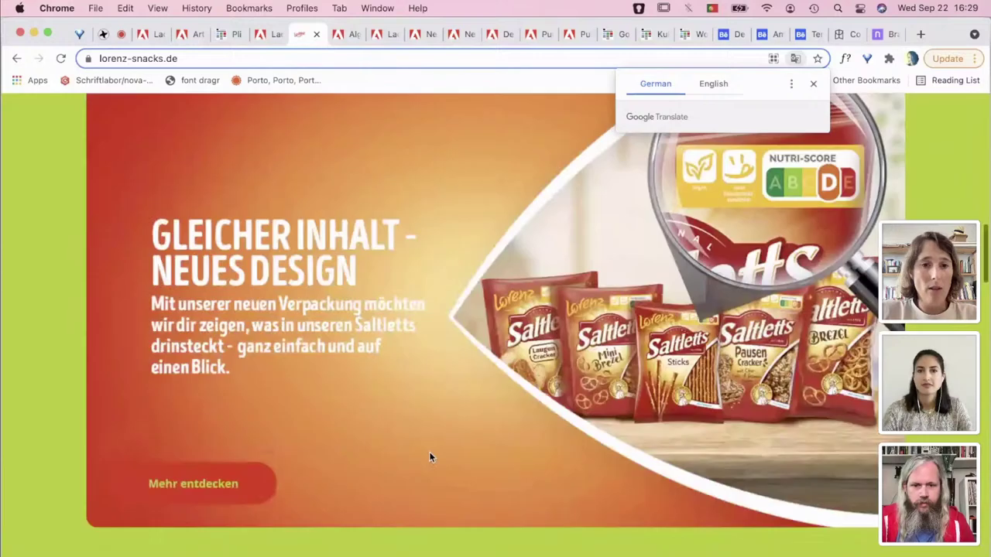
scroll(431, 457, down, 5)
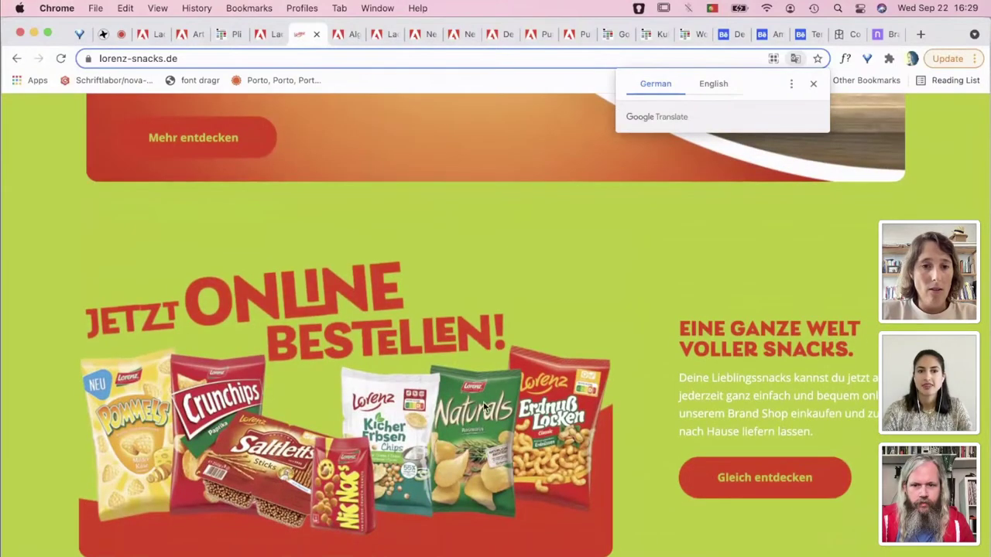
scroll(484, 408, down, 4)
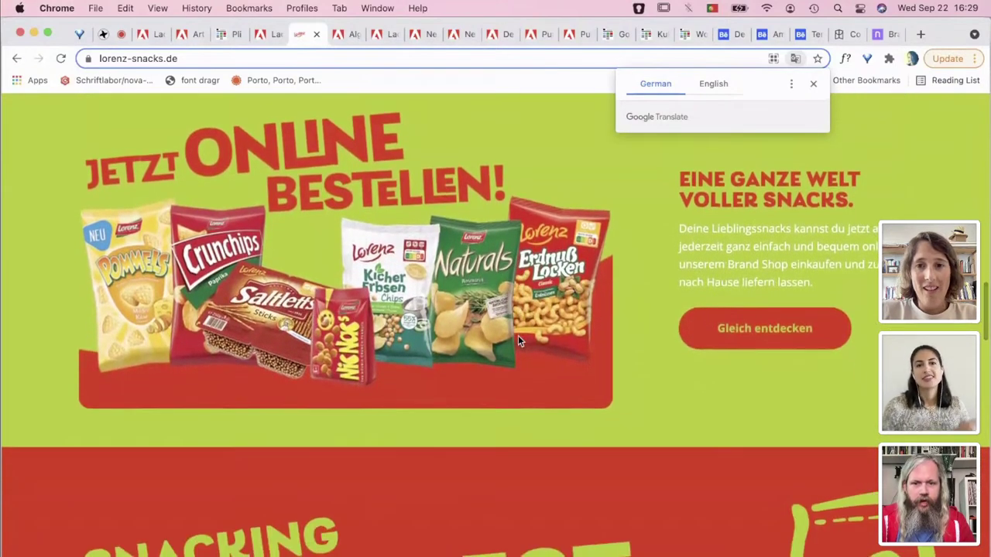
scroll(518, 335, down, 4)
scroll(518, 335, up, 4)
scroll(518, 335, down, 4)
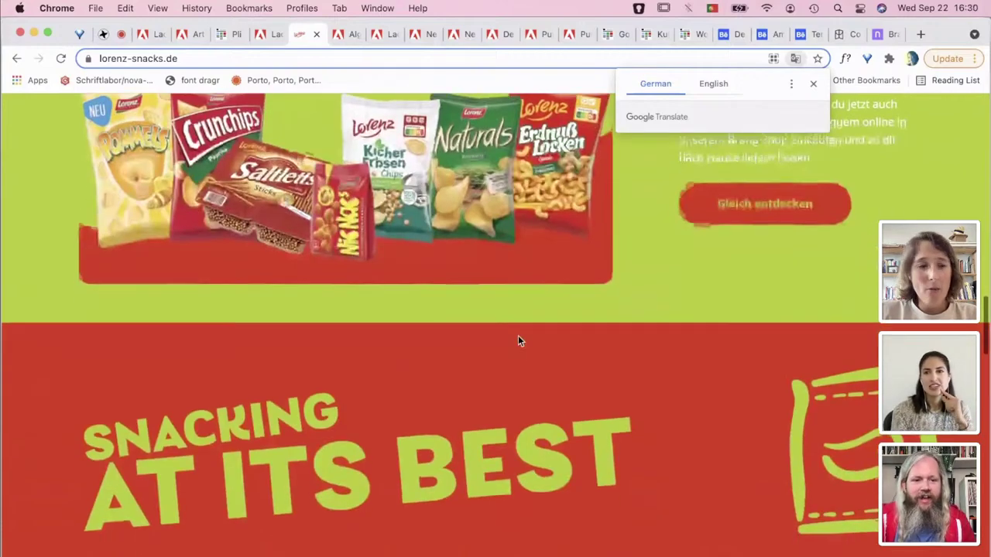
Examine the remaining headlines on the German Lorenz home page, return to its opening banner and dismiss the translation offer
scroll(518, 336, down, 10)
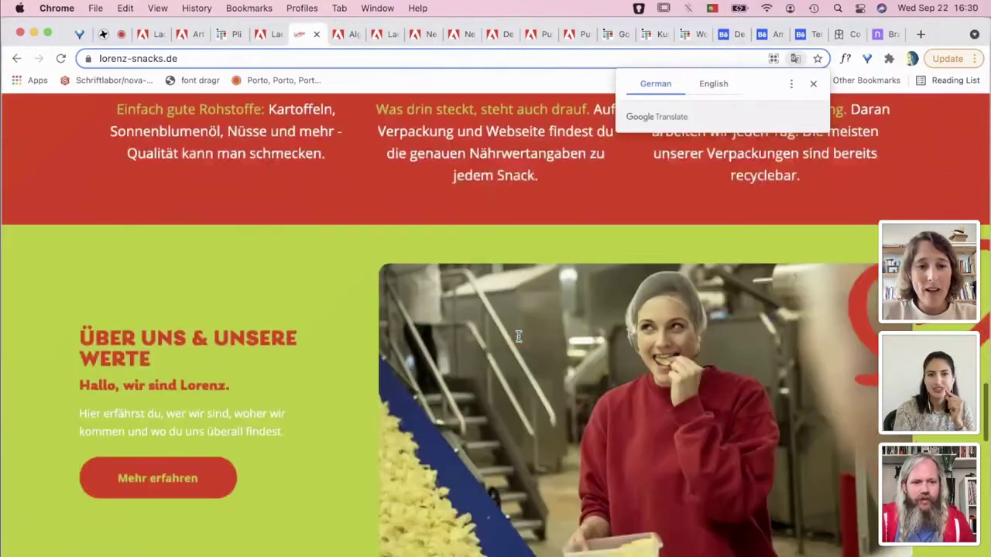
scroll(518, 336, down, 15)
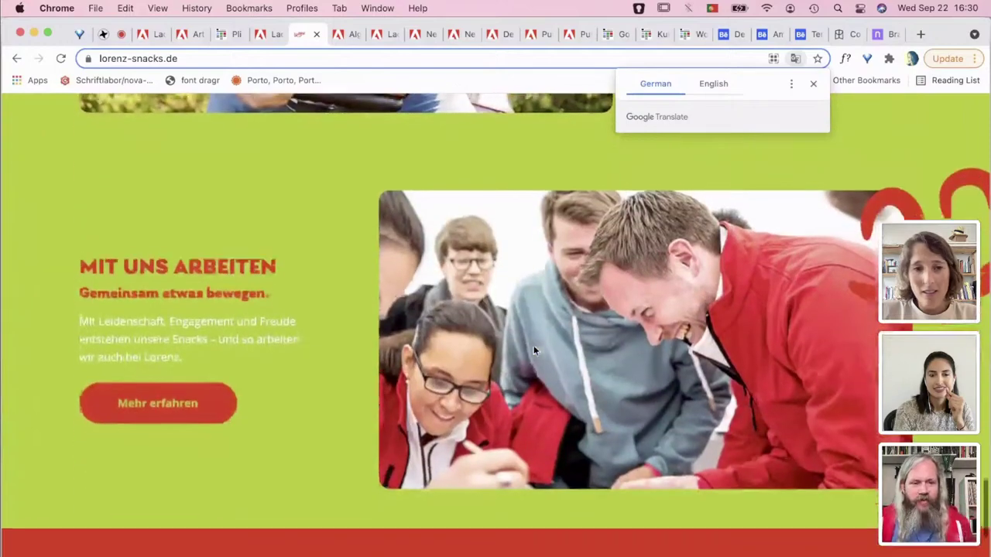
scroll(533, 350, down, 5)
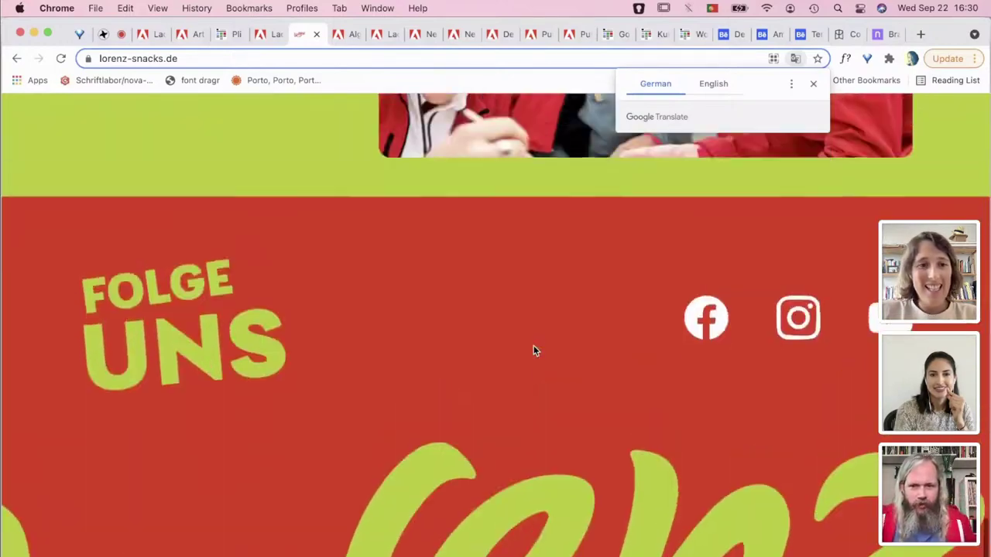
scroll(533, 350, up, 20)
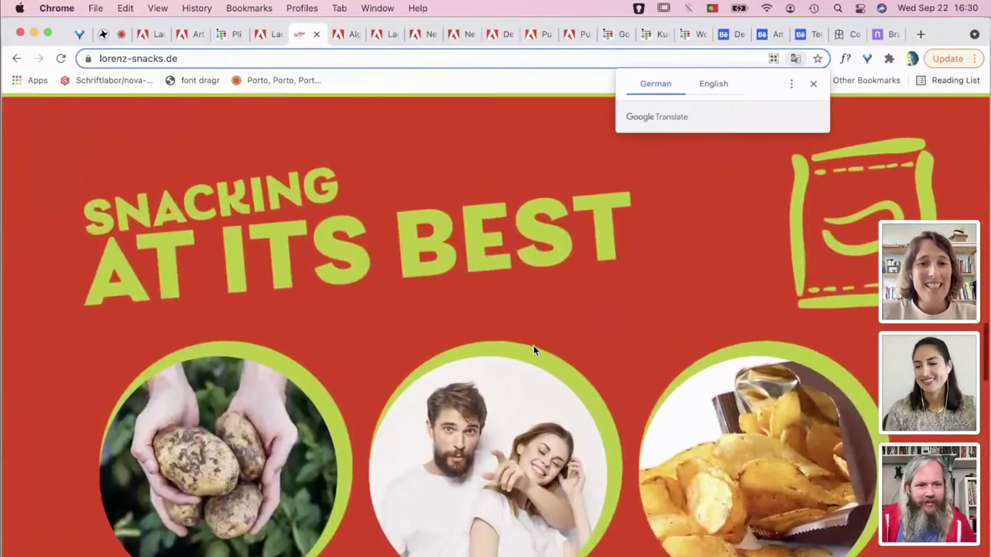
scroll(533, 350, up, 15)
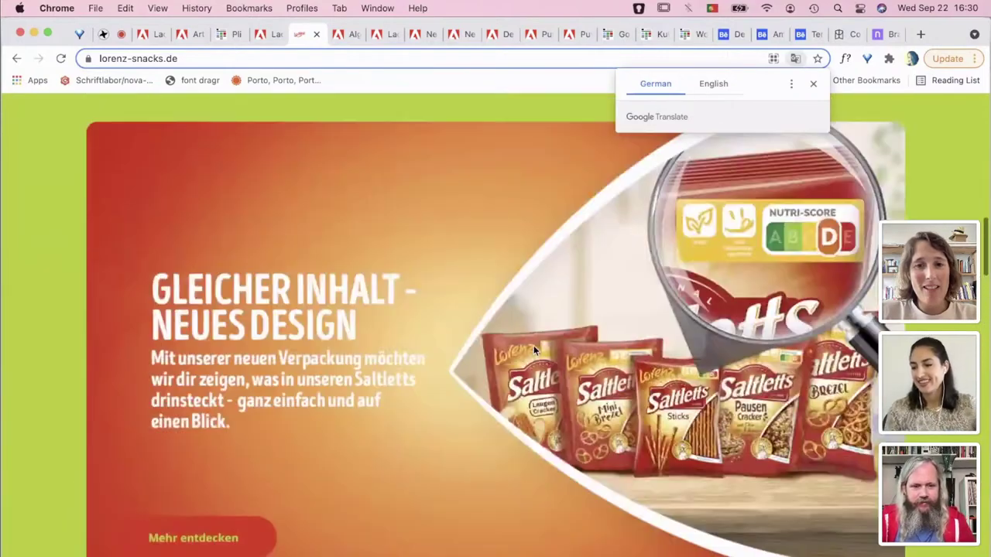
scroll(533, 350, up, 15)
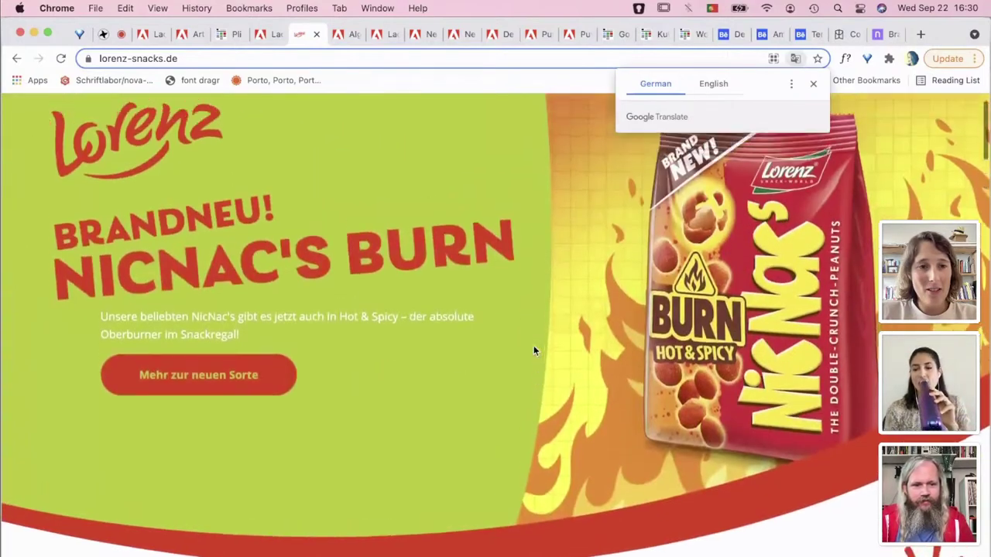
scroll(533, 351, up, 2)
scroll(534, 351, down, 3)
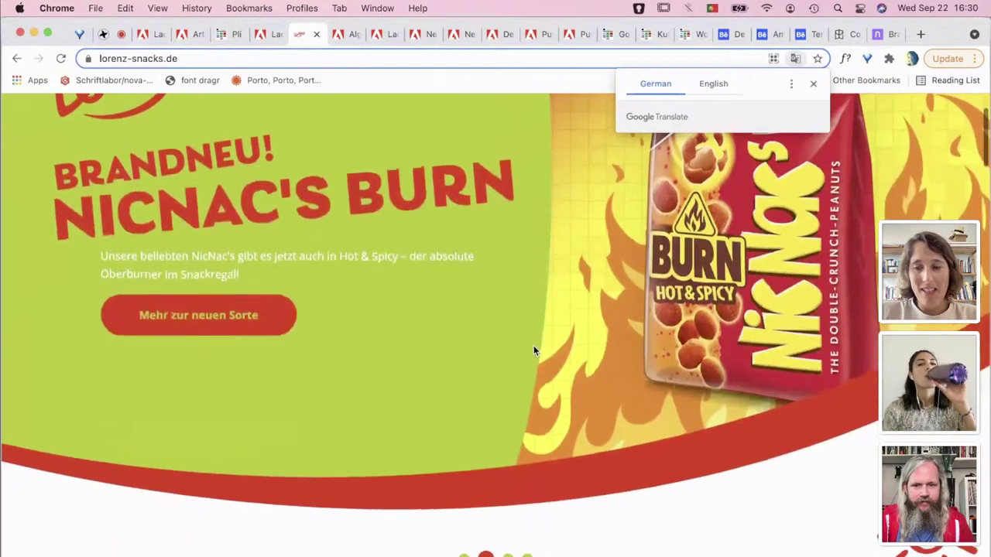
scroll(533, 351, up, 3)
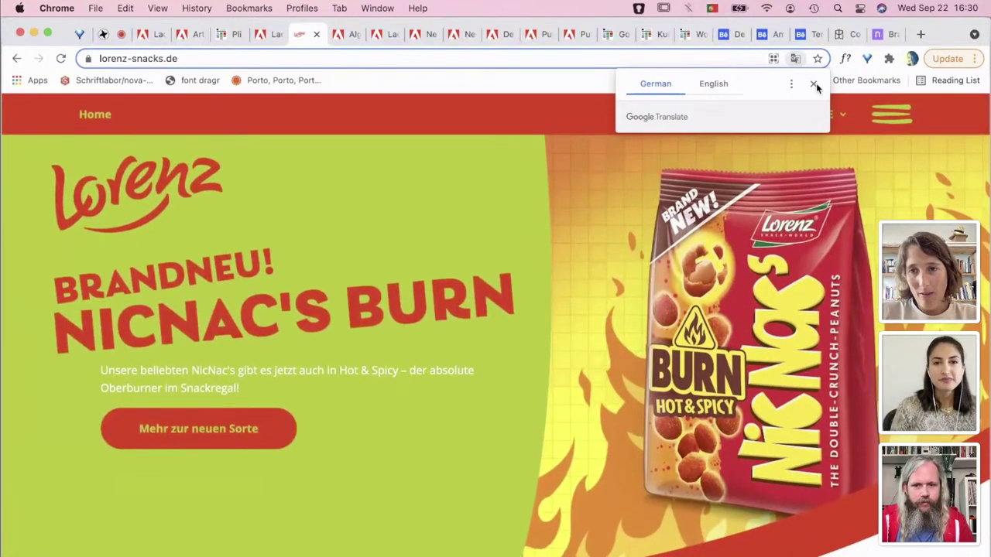
click(814, 85)
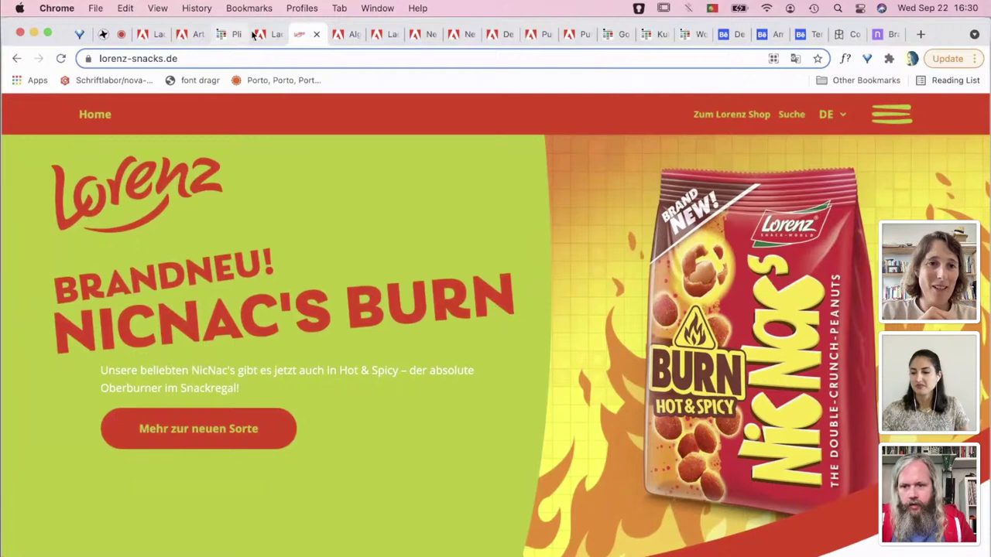
View the Laca Text family page on Adobe Fonts, then return to the Lorenz home page banner
key(ctrl+shift+Tab)
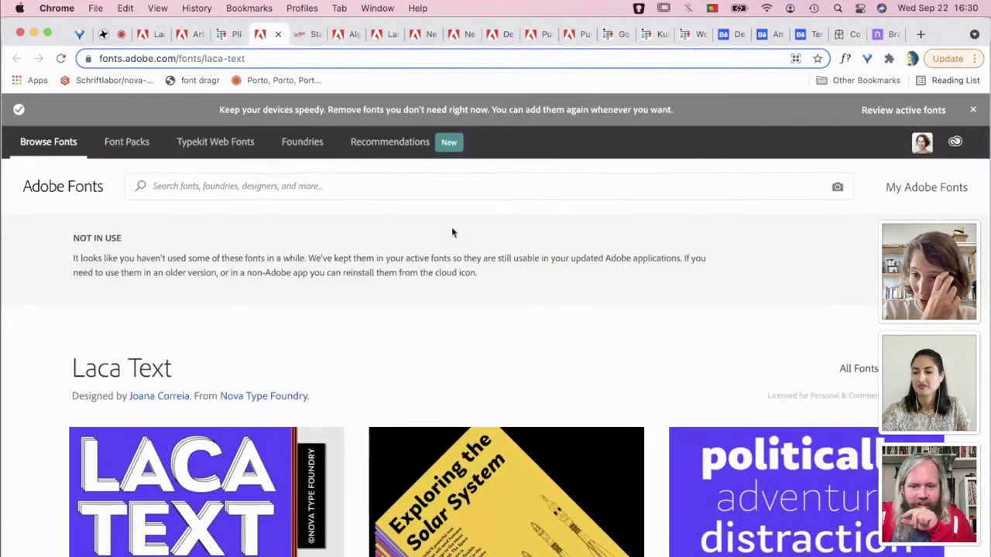
scroll(453, 233, down, 3)
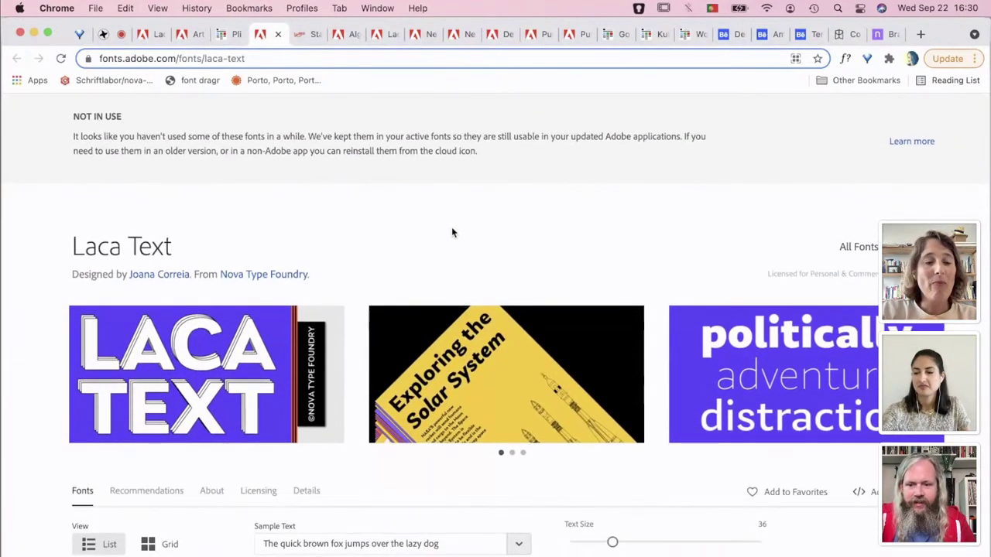
scroll(453, 232, down, 2)
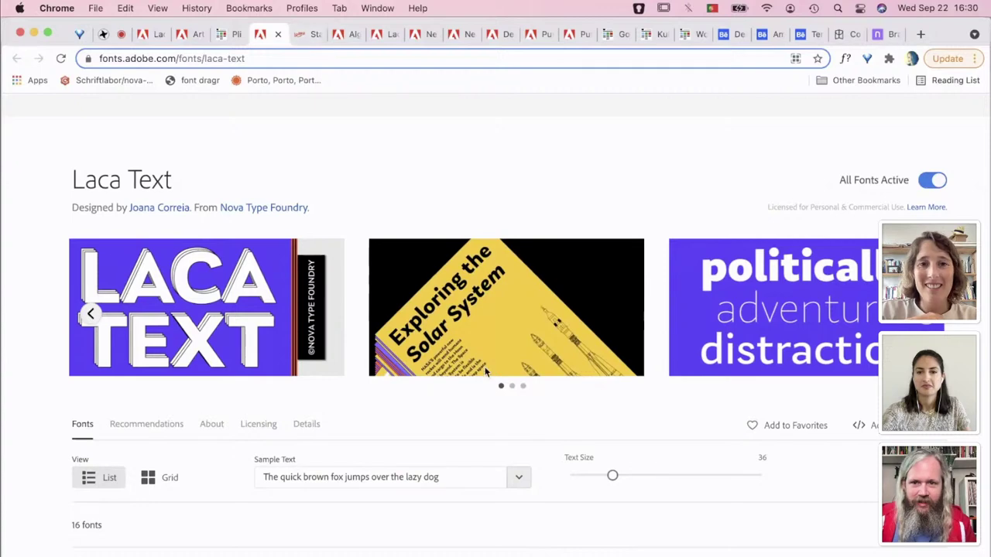
click(306, 34)
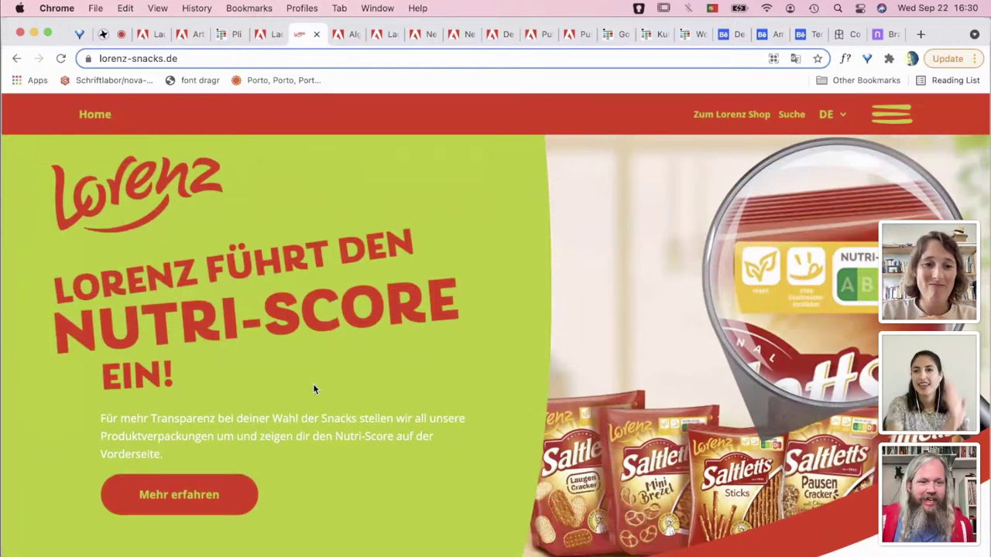
scroll(313, 389, down, 2)
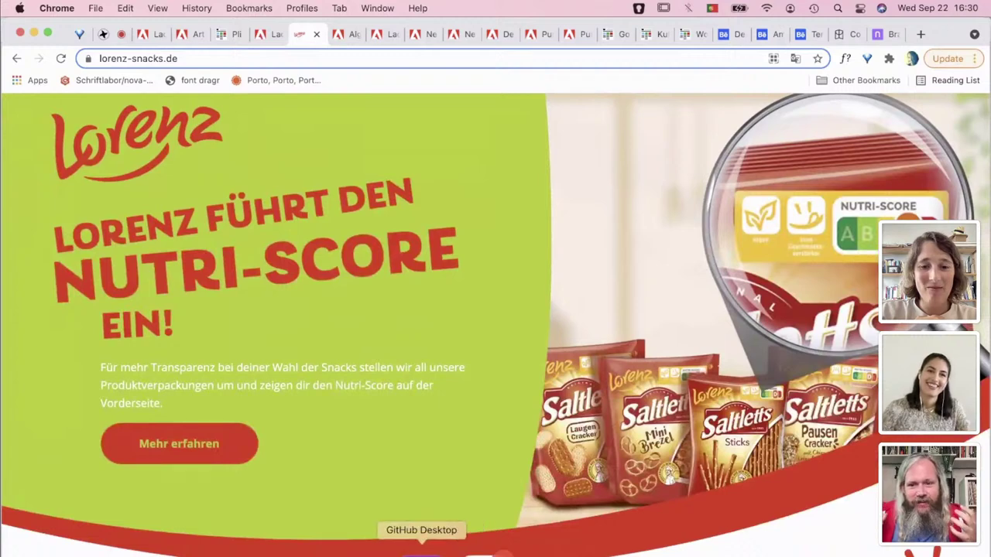
Switch to InDesign, add "kale" after "Espresso" in the sample text and place the text cursor before the new word
click(556, 553)
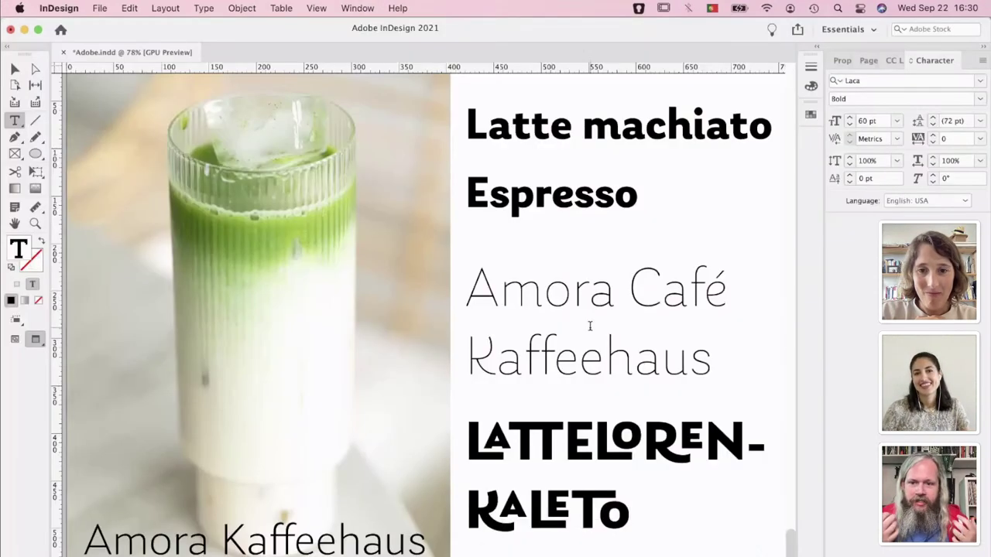
click(642, 197)
text(k)
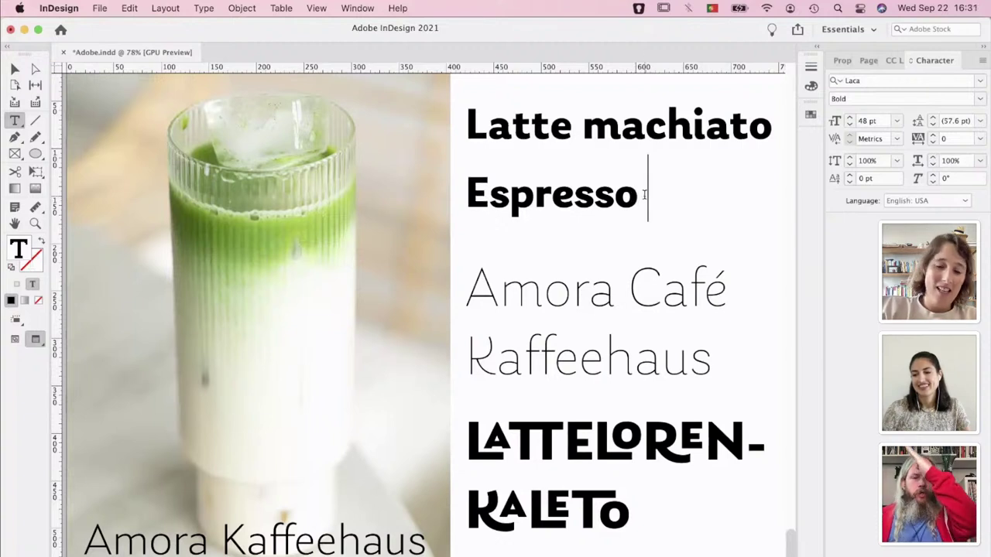
text(ale)
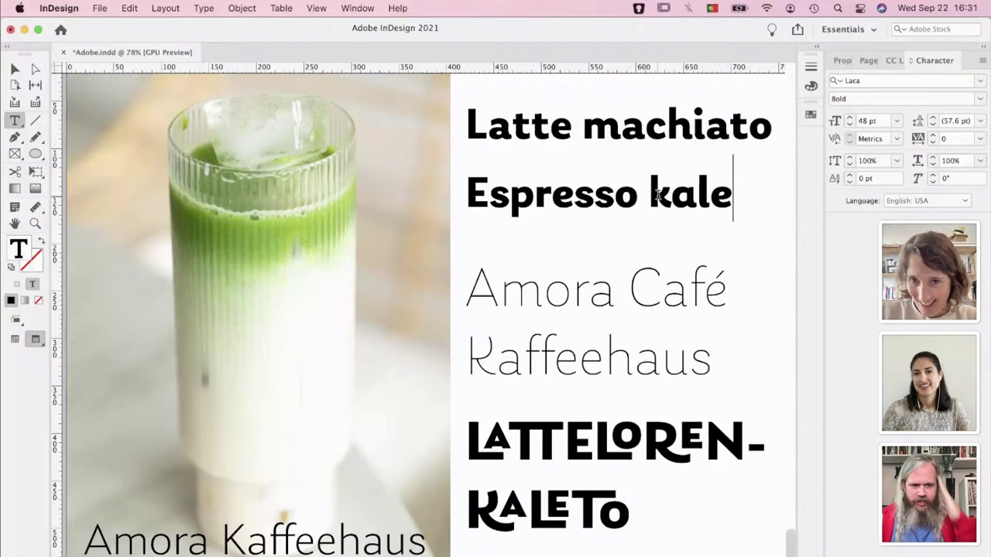
click(649, 194)
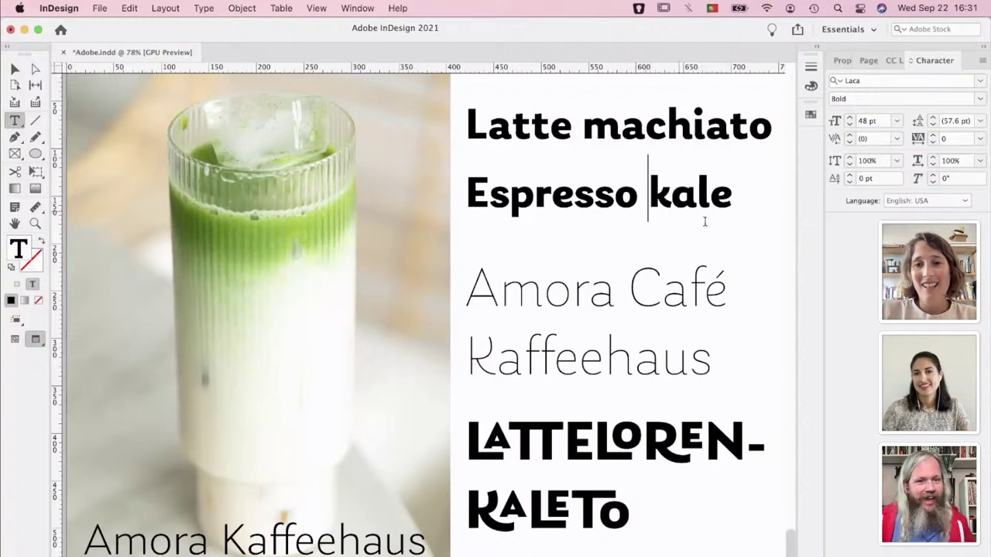
scroll(704, 222, up, 3)
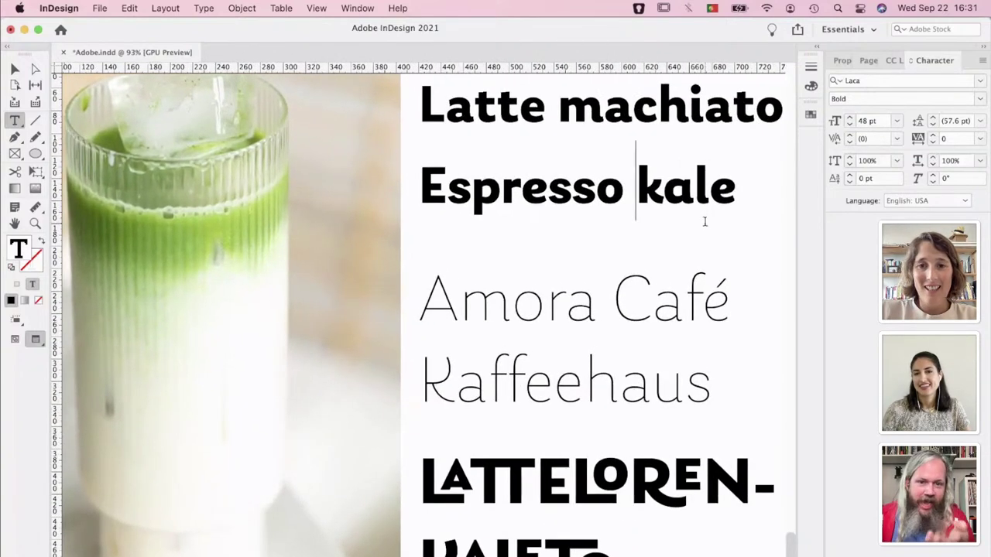
scroll(705, 222, up, 2)
scroll(705, 222, right, 2)
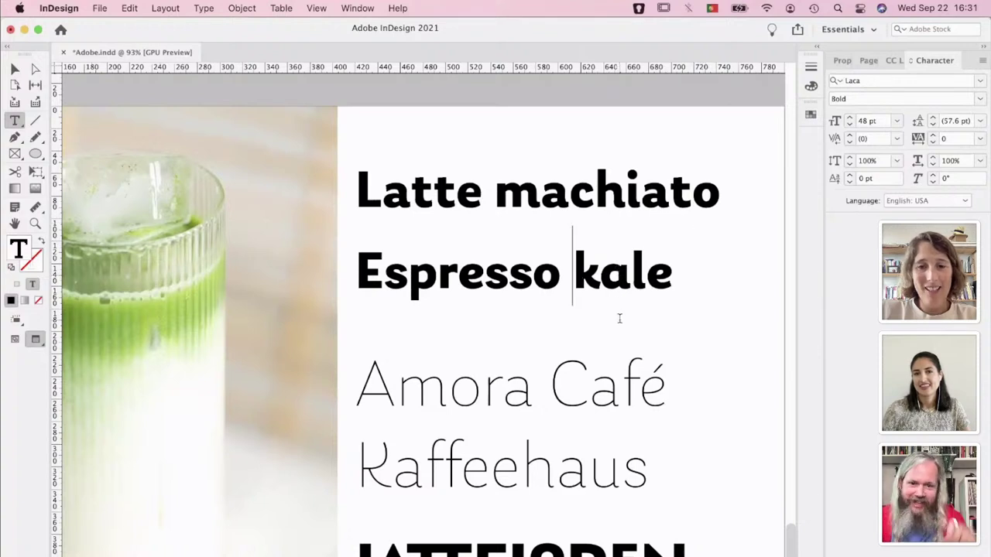
Append "RPKale" directly after "kale" in the bold sample text and move the text cursor back in front of the capital K
click(681, 274)
text(R)
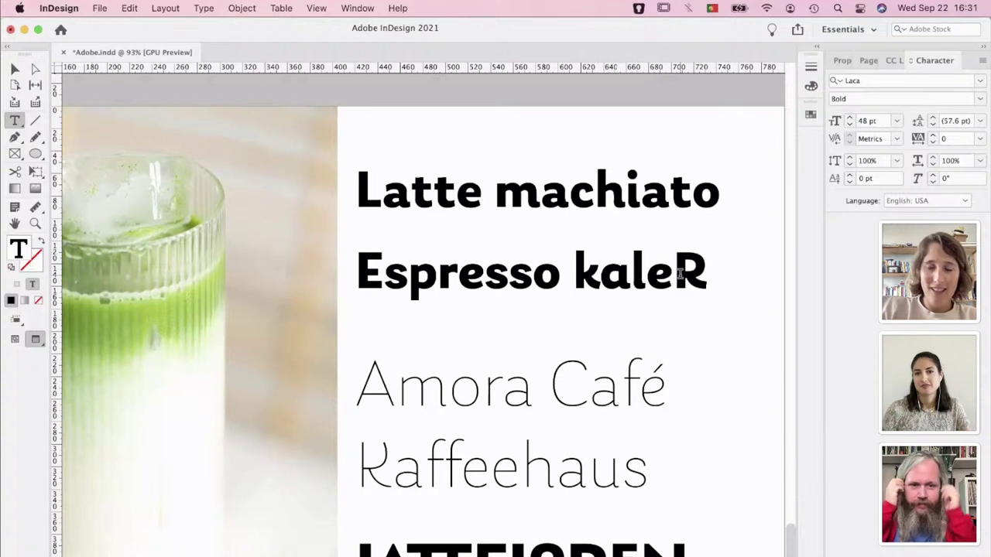
text(-P)
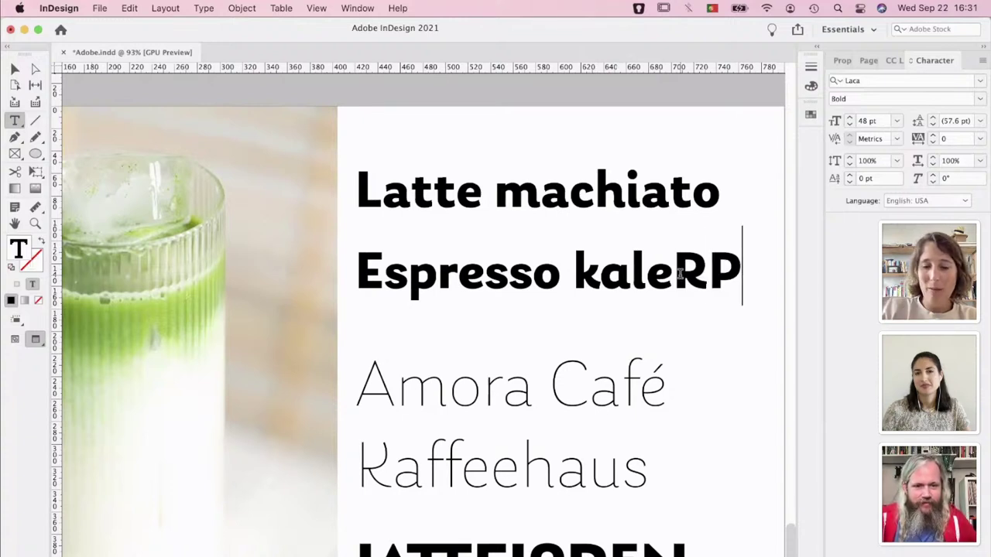
text(K)
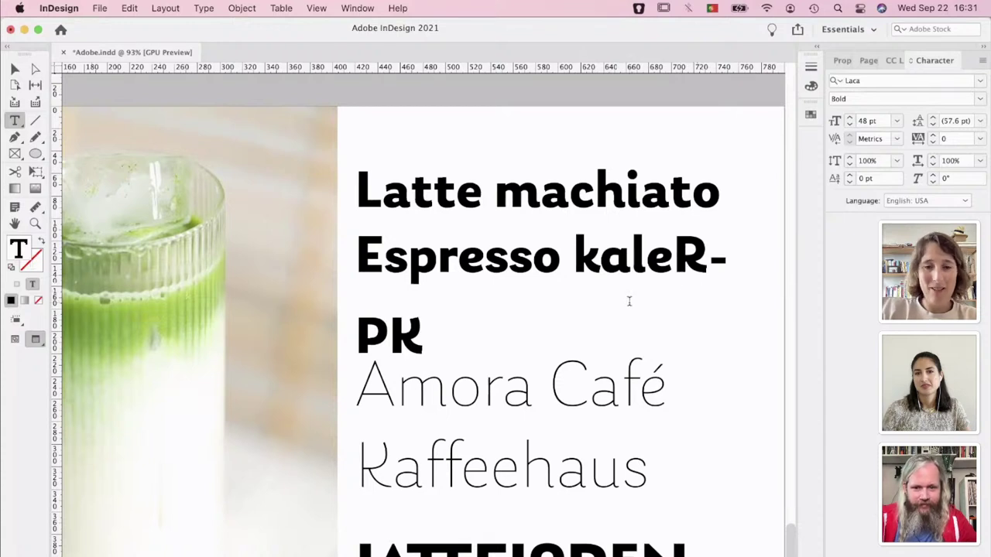
text(ale)
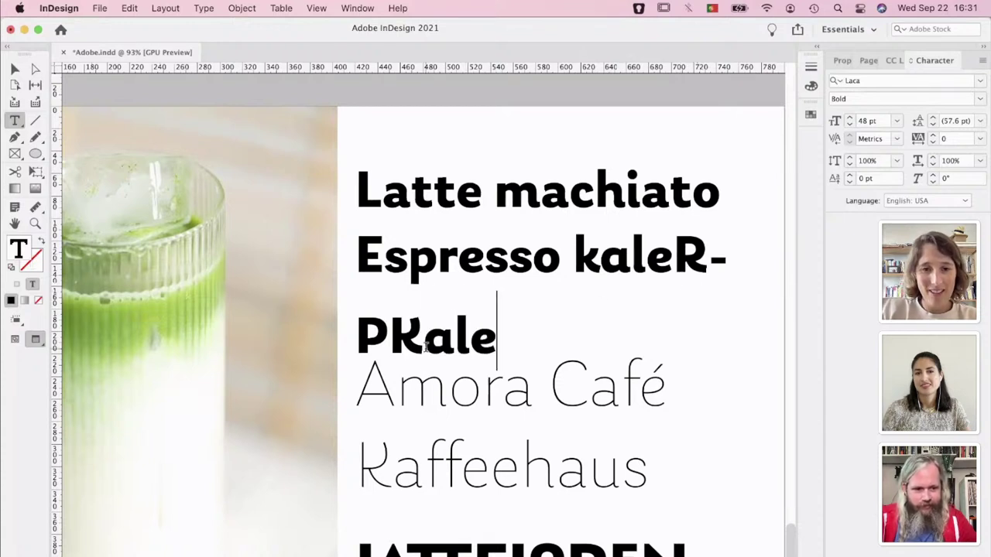
key(Left)
key(Left)
key(Left)
key(Left)
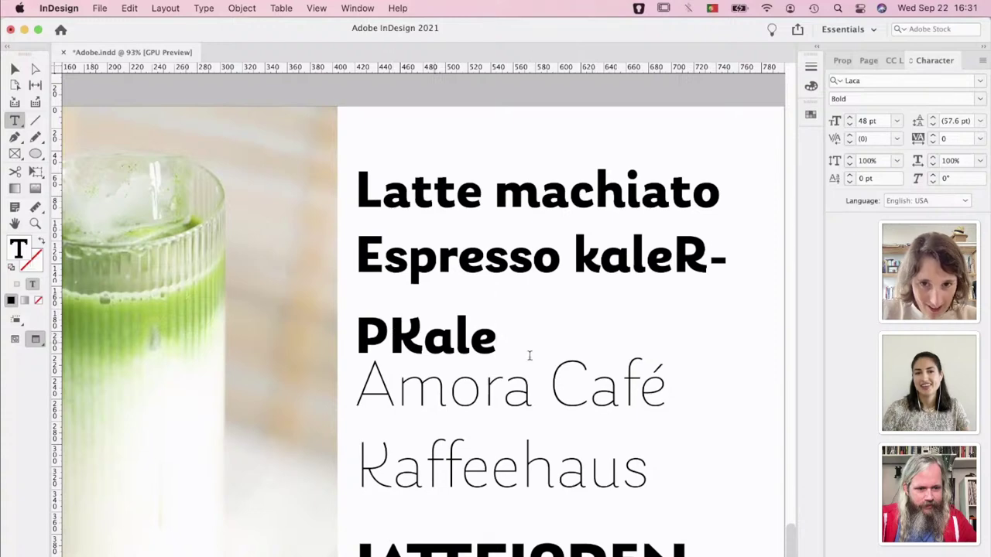
Examine the whole coffee spread and check which font the "Amora Kaffeehaus" caption over the drink photo uses, leaving it deselected
scroll(563, 356, down, 3)
scroll(563, 355, left, 2)
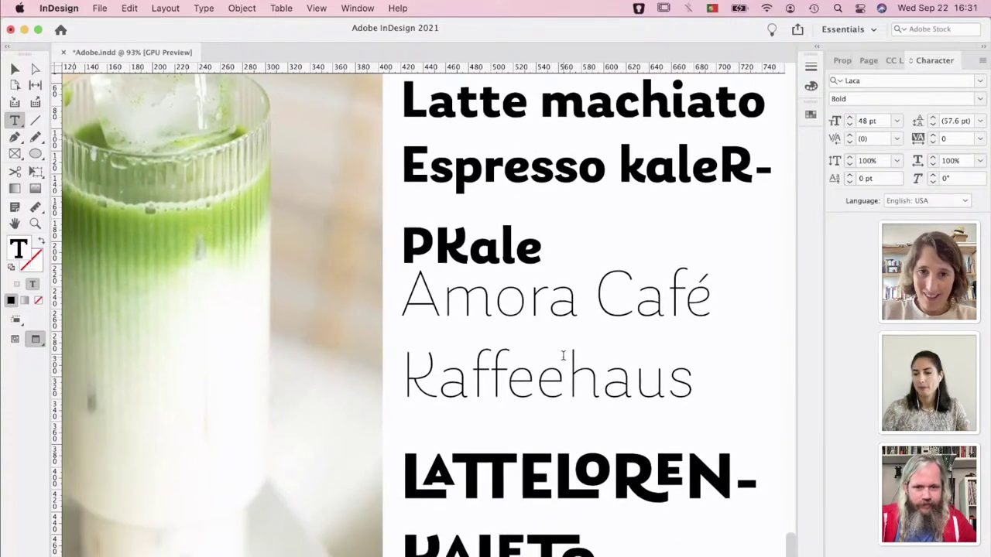
scroll(456, 349, down, 2)
scroll(456, 349, left, 4)
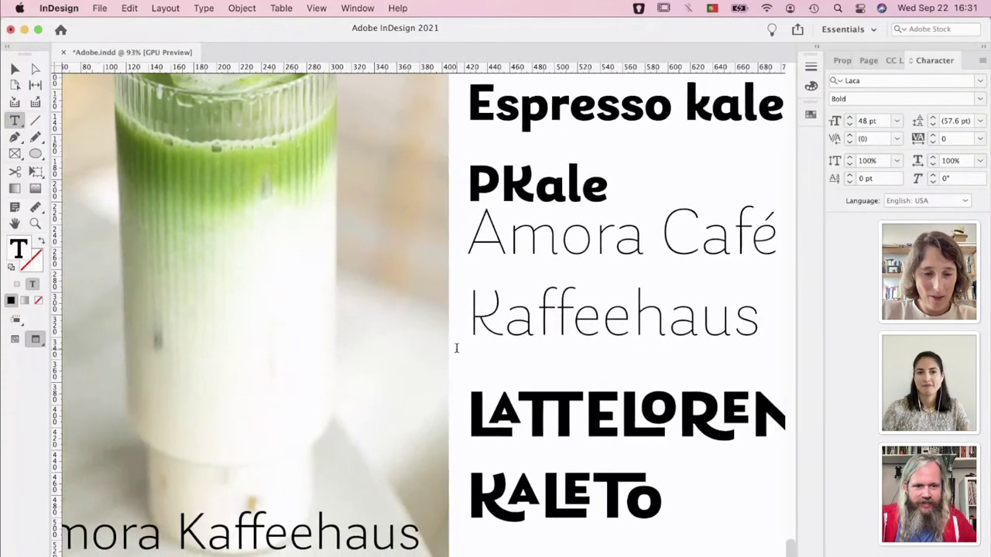
scroll(456, 348, down, 5)
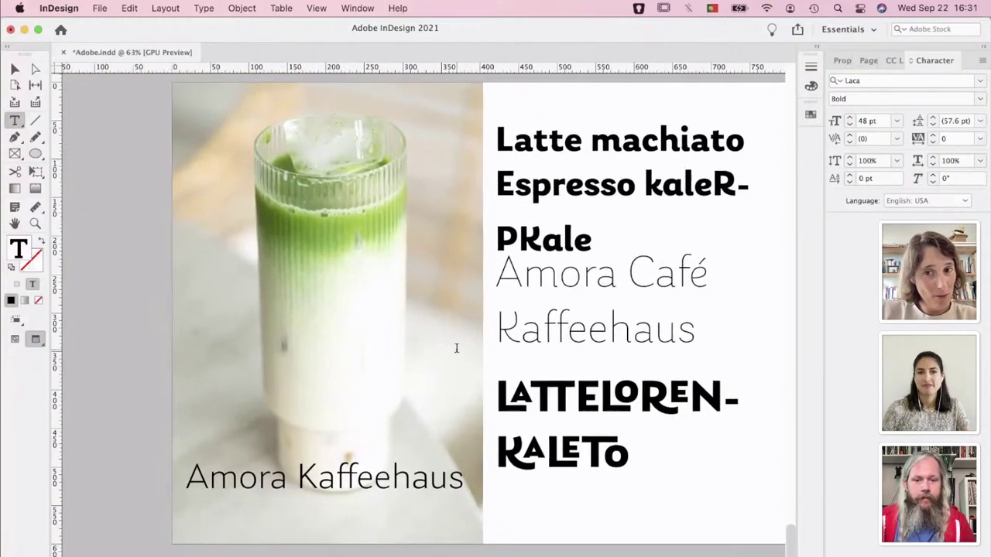
scroll(456, 348, down, 1)
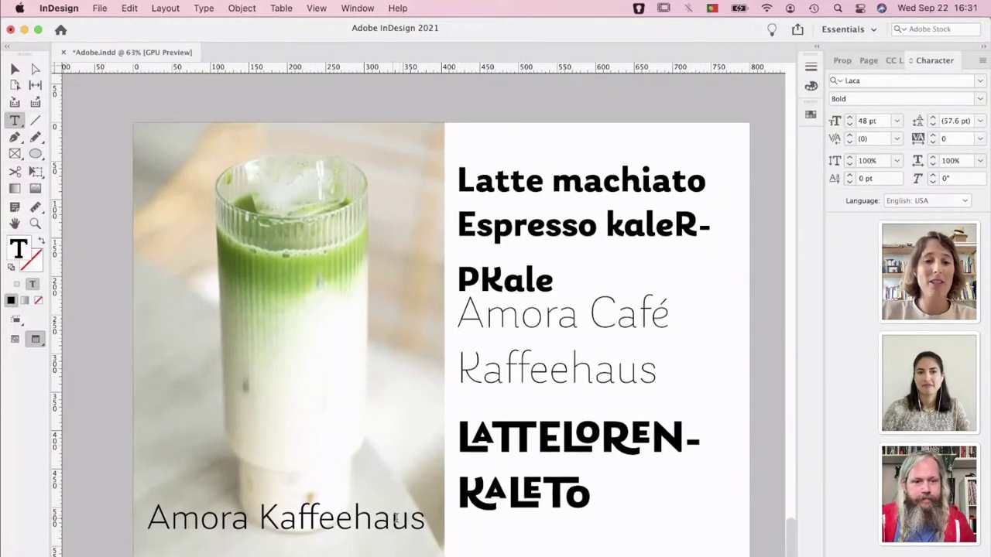
drag(424, 517, 152, 512)
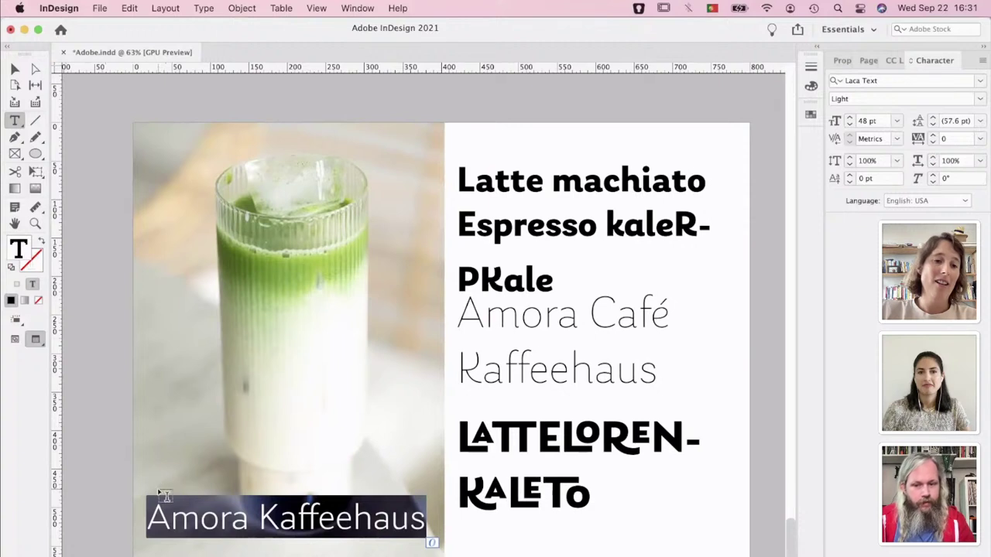
click(120, 440)
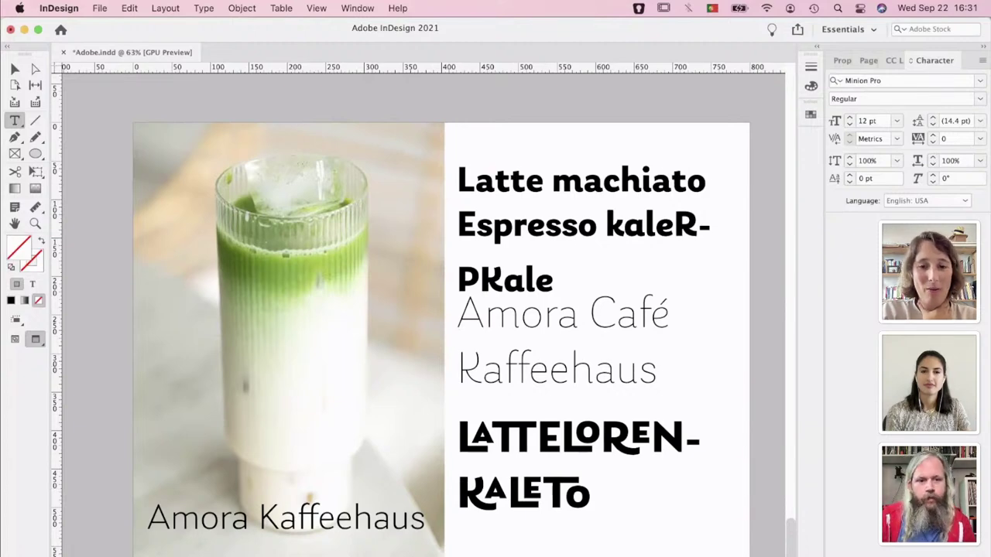
Switch to Chrome, view the Laca Text family page on Adobe Fonts, and return to the InDesign document
click(350, 553)
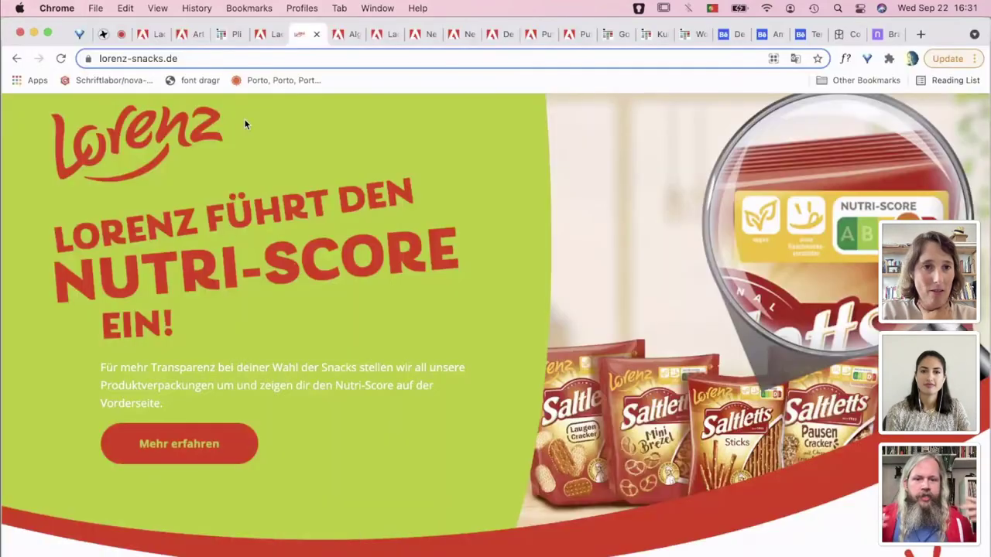
click(263, 36)
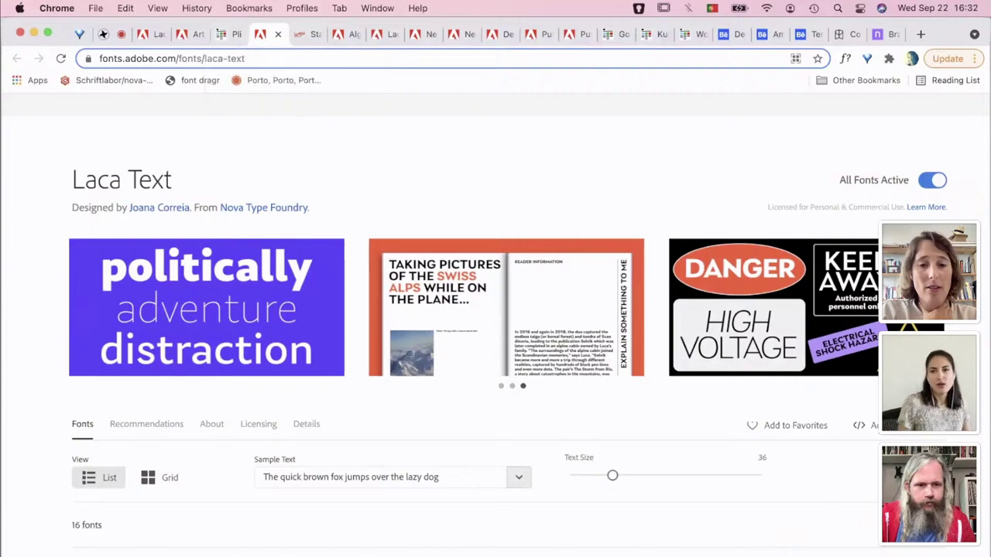
mouse_move(467, 555)
click(568, 553)
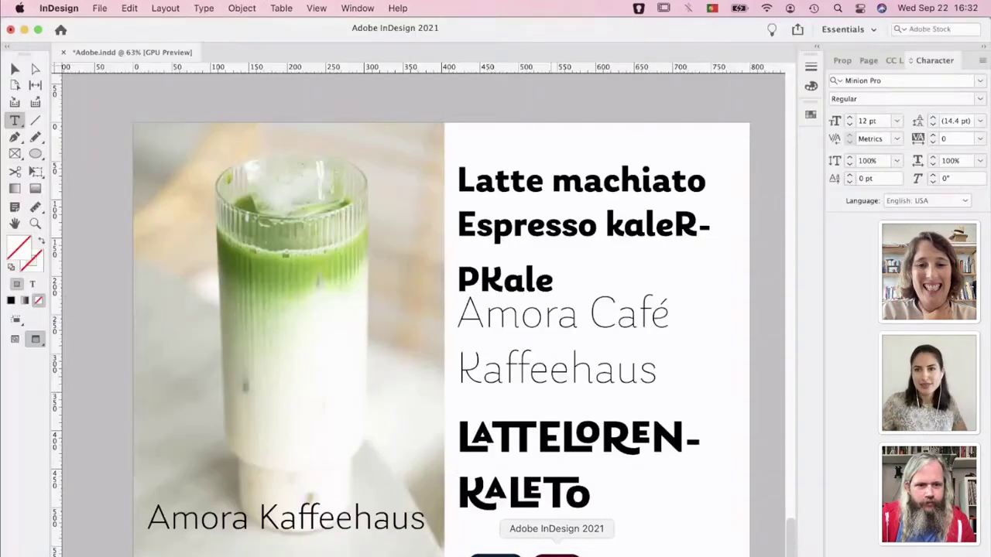
mouse_move(543, 554)
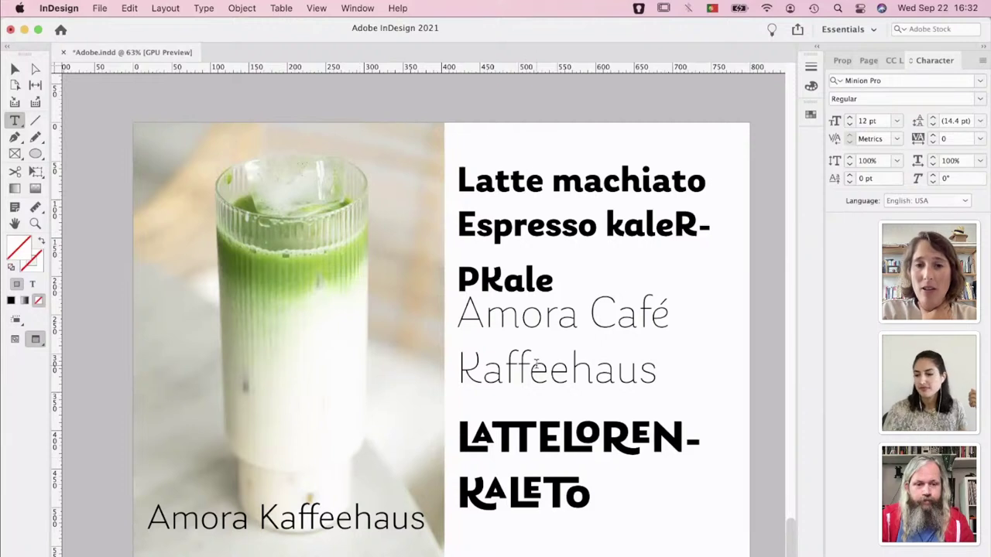
Set the "Espresso kaleRPKale" text to the SemiBold Italic style and place the text cursor between its capital R and P
click(471, 533)
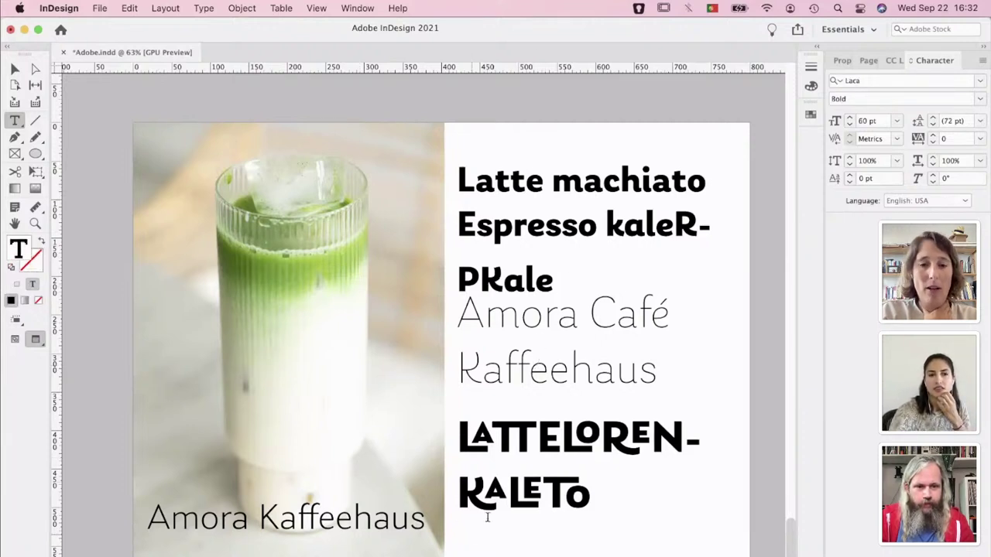
drag(555, 282, 457, 215)
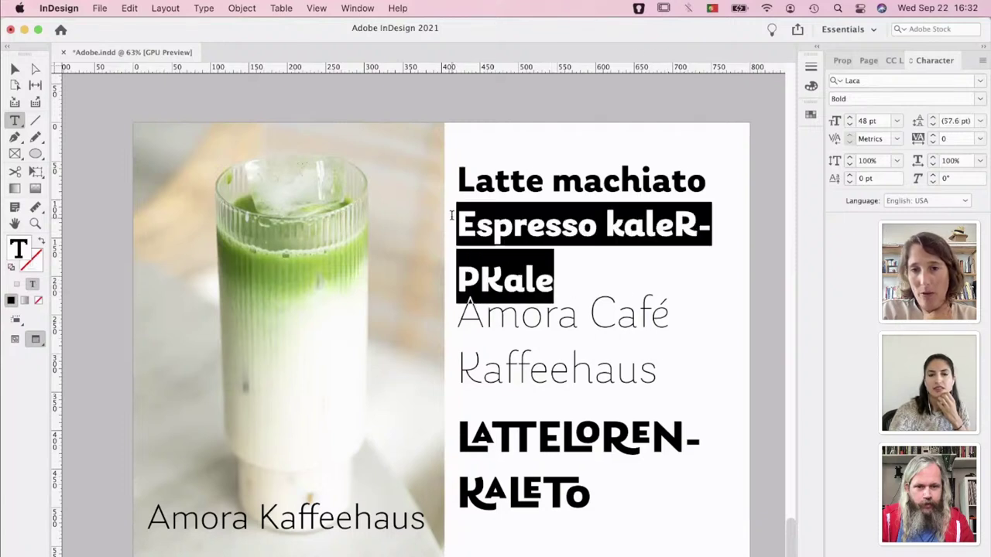
click(977, 99)
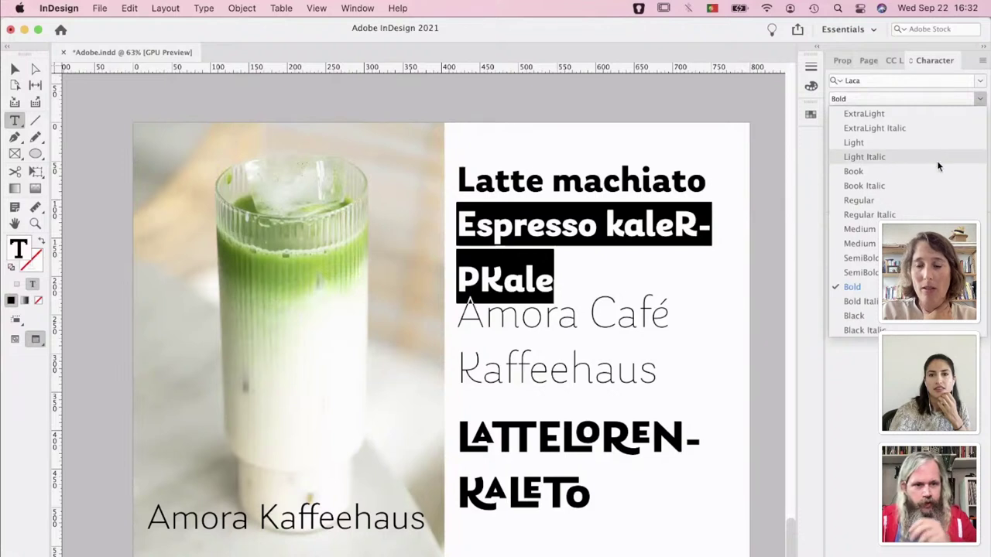
click(859, 272)
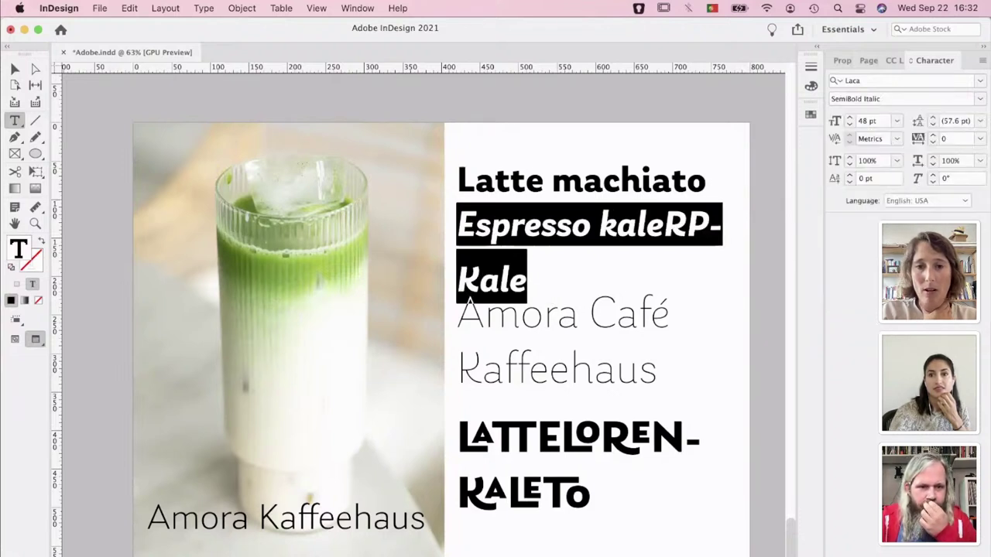
click(634, 299)
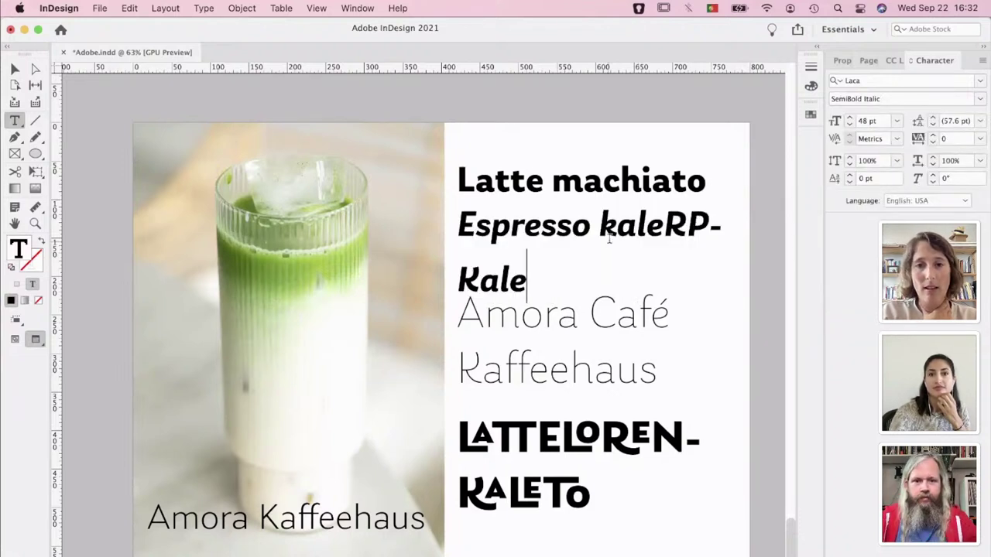
drag(599, 226, 609, 226)
click(687, 226)
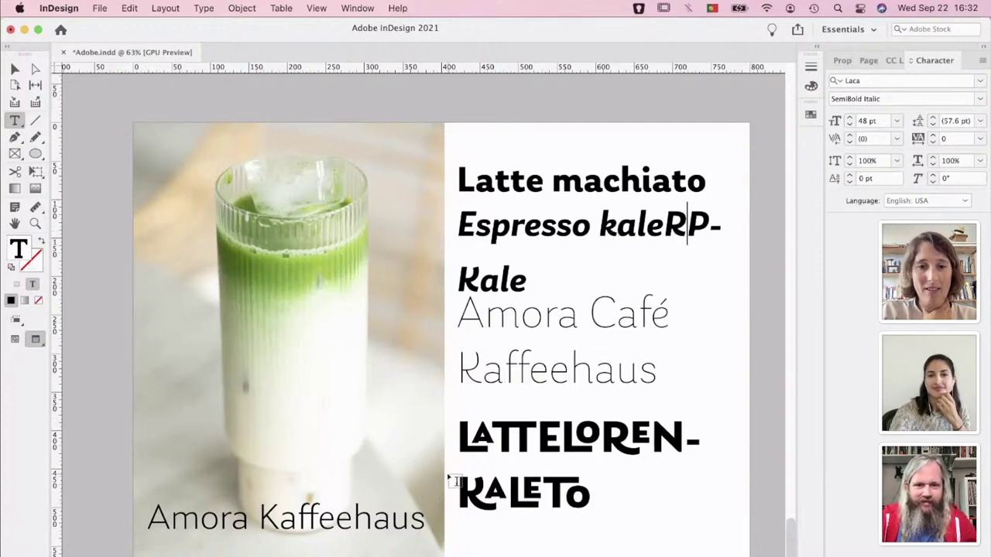
Set the "LATTELORENKALETO" ligature sample to the Bold Italic style and deselect it
drag(628, 478, 454, 410)
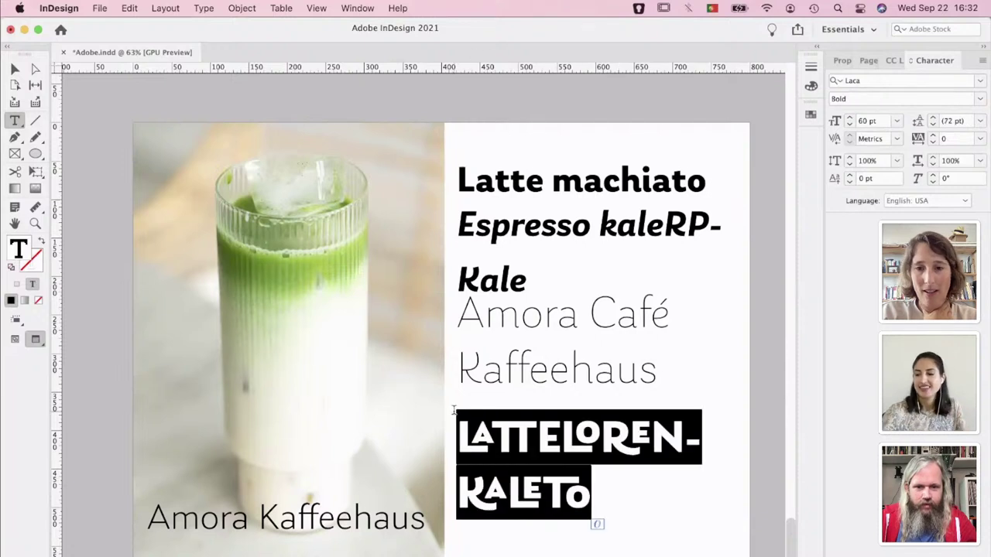
click(979, 98)
click(860, 301)
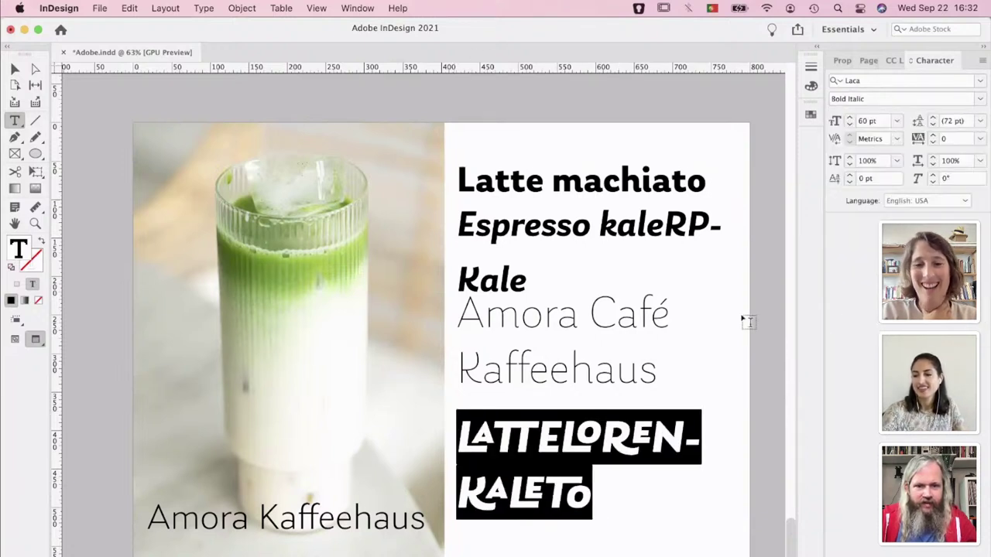
click(532, 416)
click(518, 369)
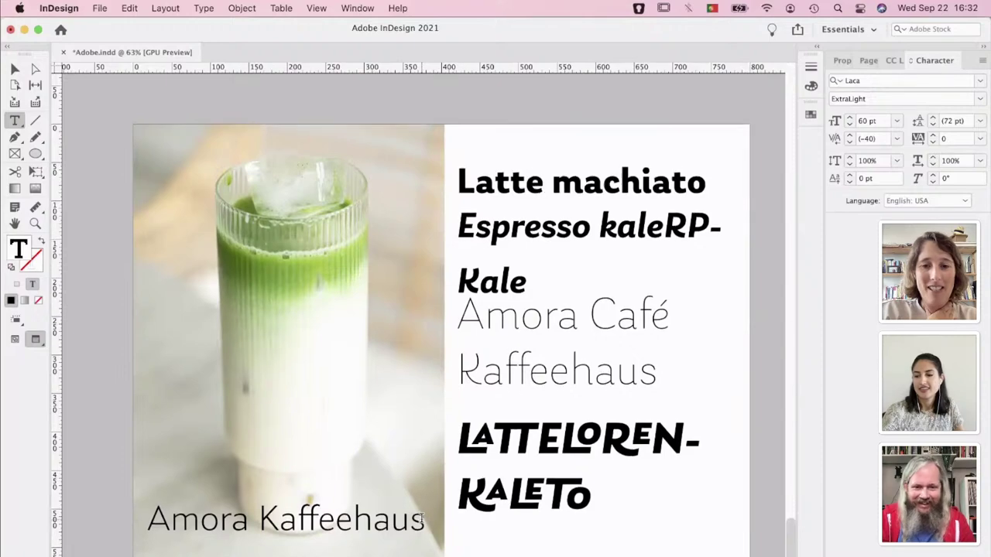
Go to the Lemongrass spread with the fig photo and examine the "Amora Café Kaffee all in this together" sample up close
scroll(421, 518, up, 4)
scroll(421, 518, up, 20)
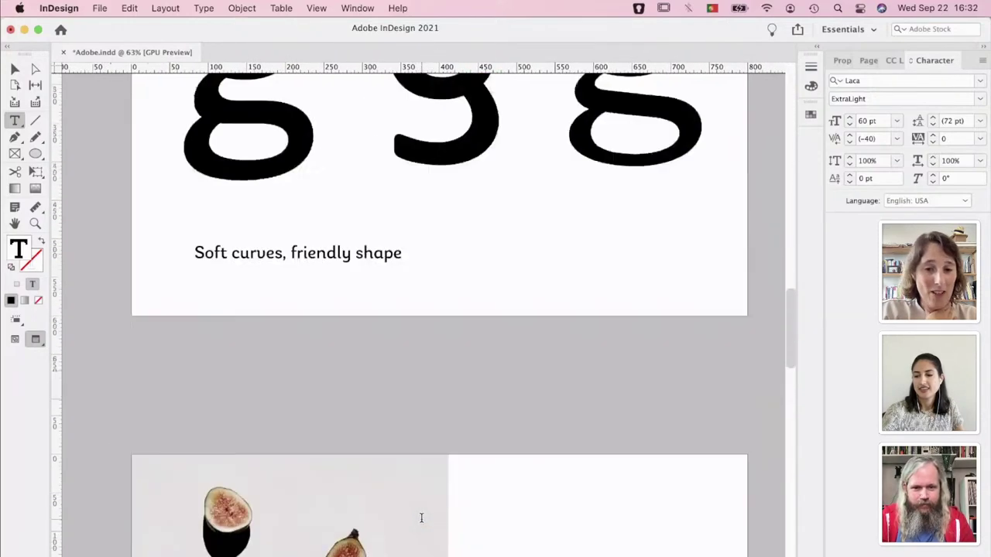
scroll(421, 518, down, 10)
scroll(421, 518, up, 6)
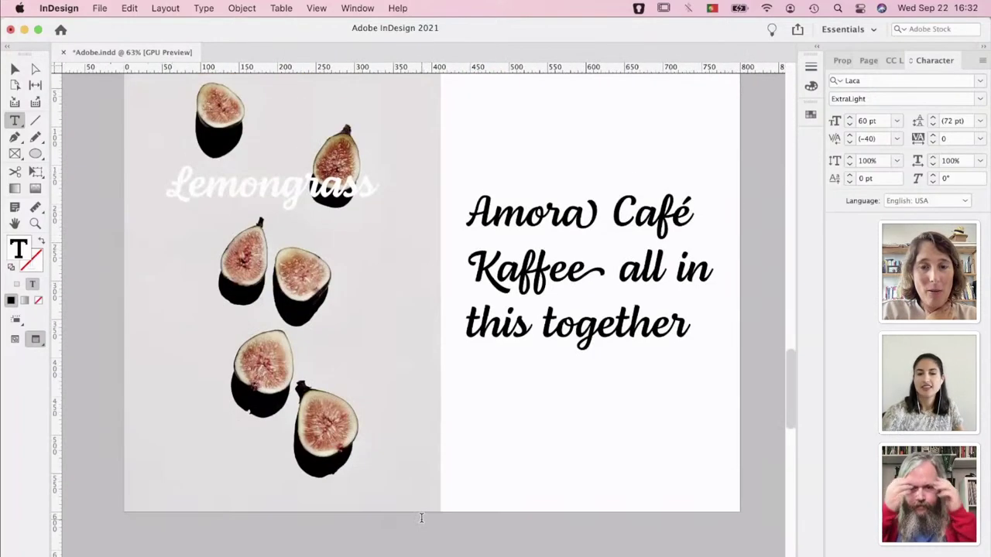
scroll(421, 518, down, 2)
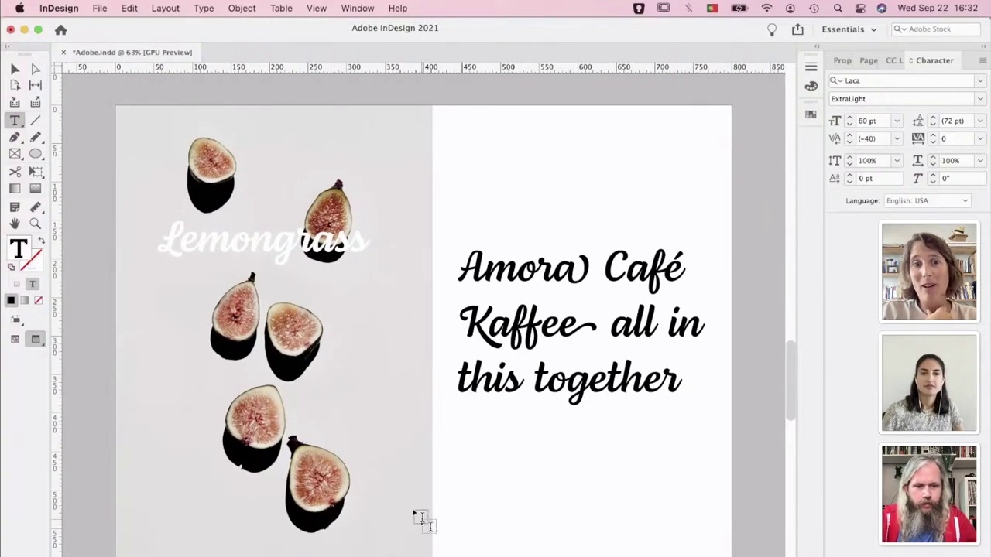
click(19, 72)
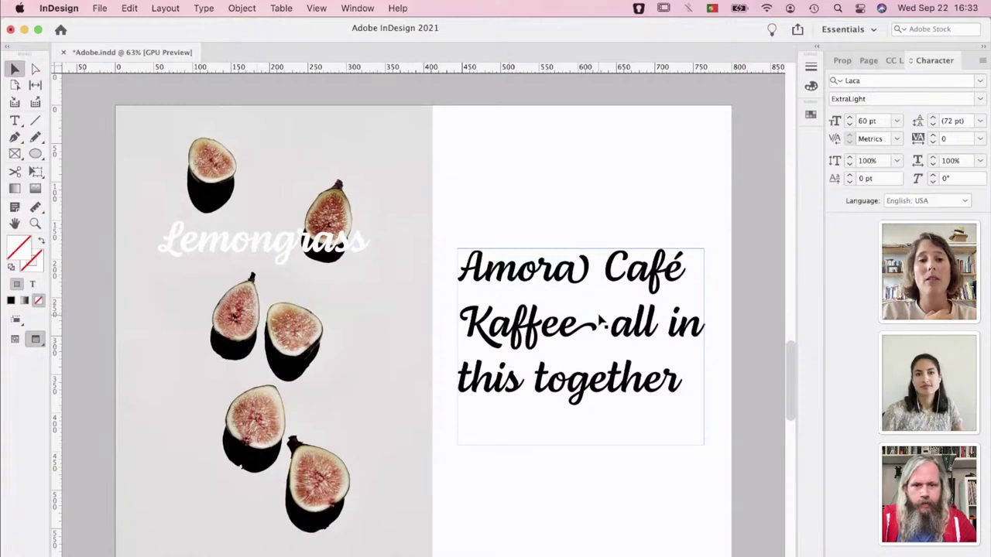
scroll(606, 310, up, 5)
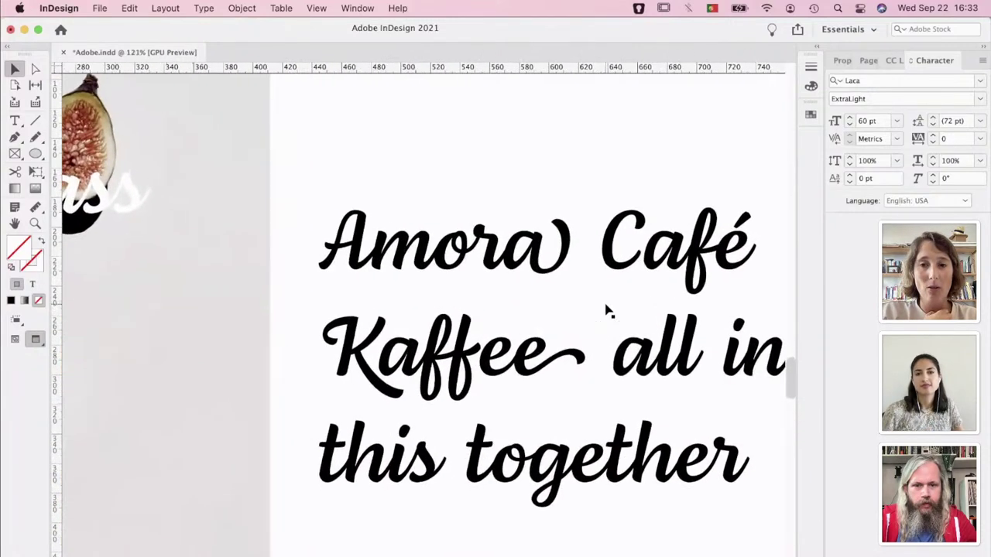
scroll(601, 314, down, 2)
scroll(601, 314, right, 3)
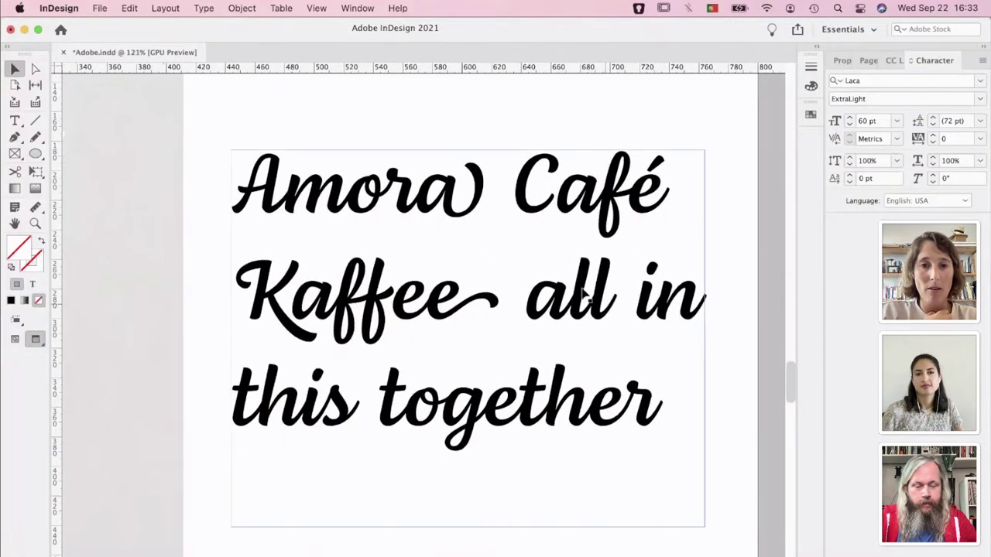
Try the long-tailed swash alternate on the last "a" of "Amora" and return the letter to its upward-curling alternate
double_click(469, 208)
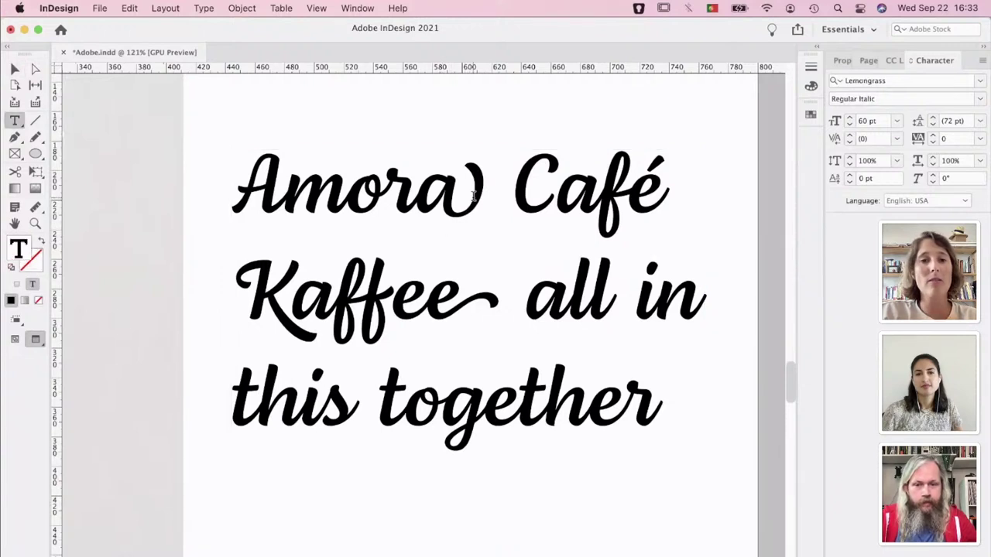
key(shift+Left)
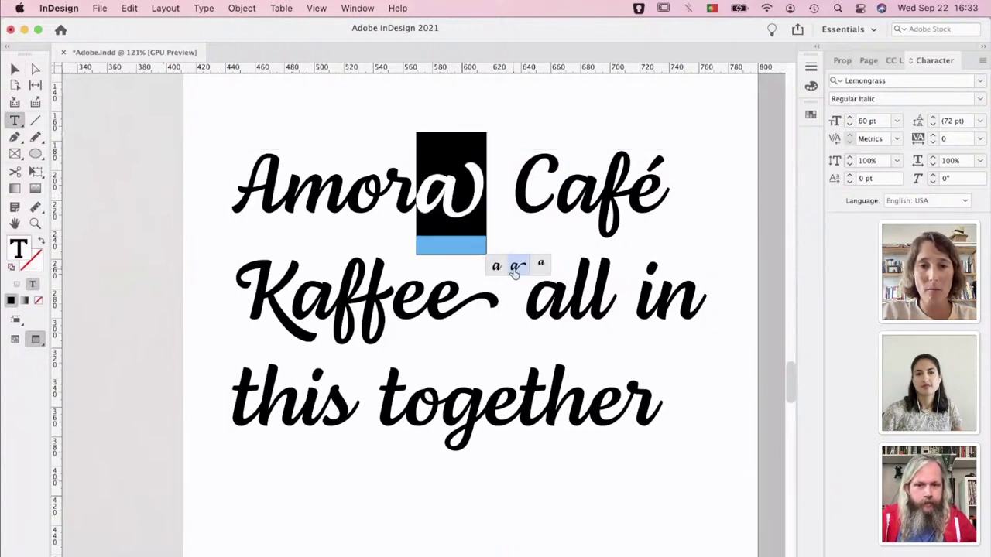
click(517, 267)
click(385, 234)
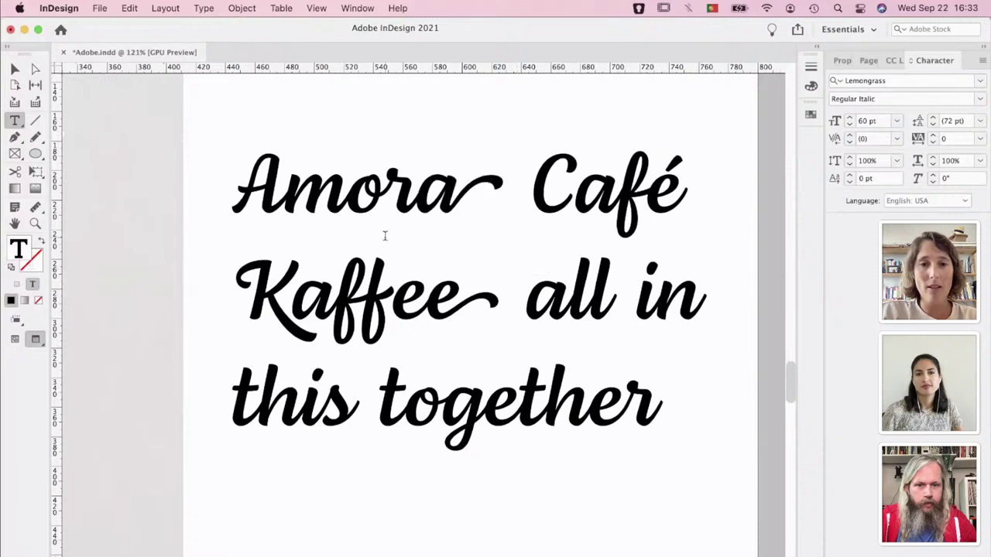
drag(477, 191, 432, 191)
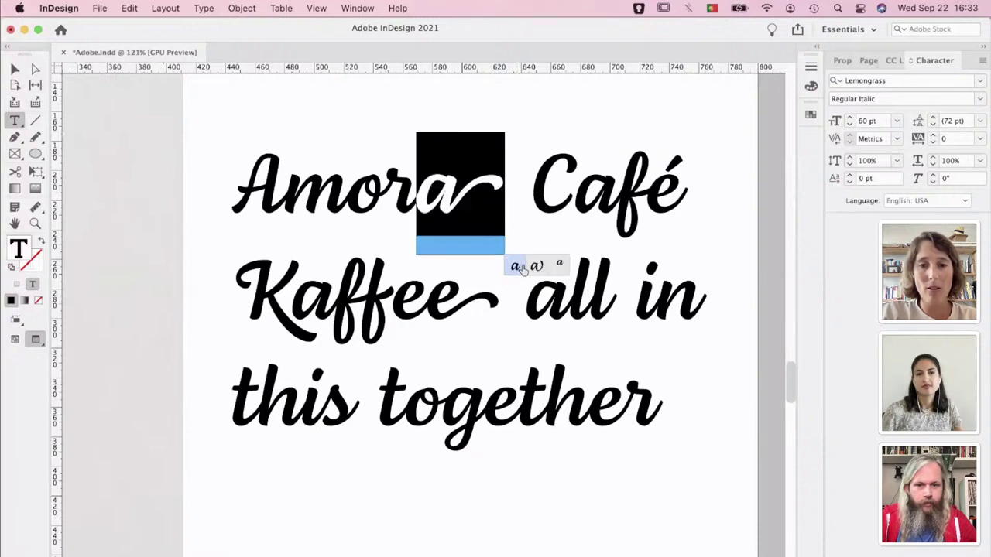
click(537, 267)
click(608, 302)
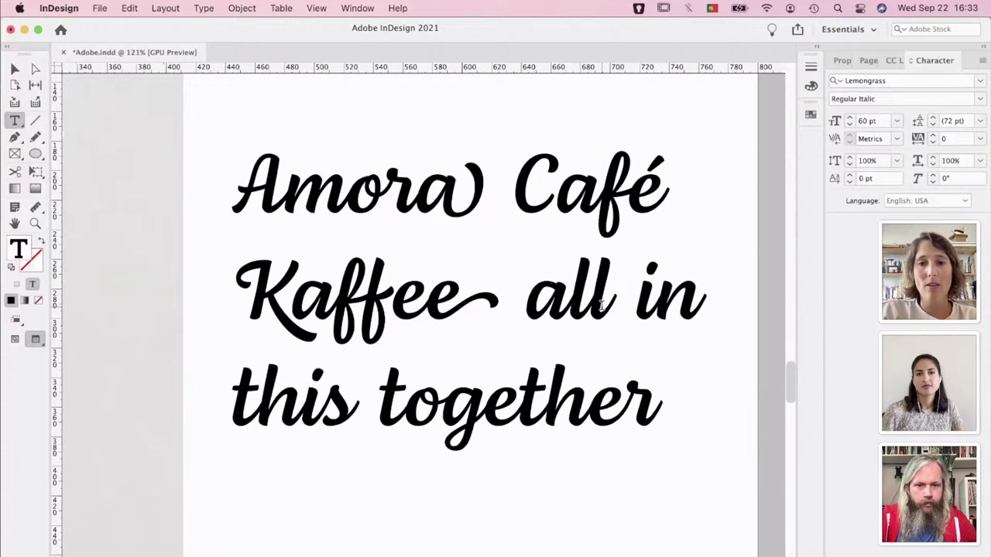
Try the glyph alternate offered for the second "f" of "Kaffee" and select the first "f"
drag(390, 288, 362, 283)
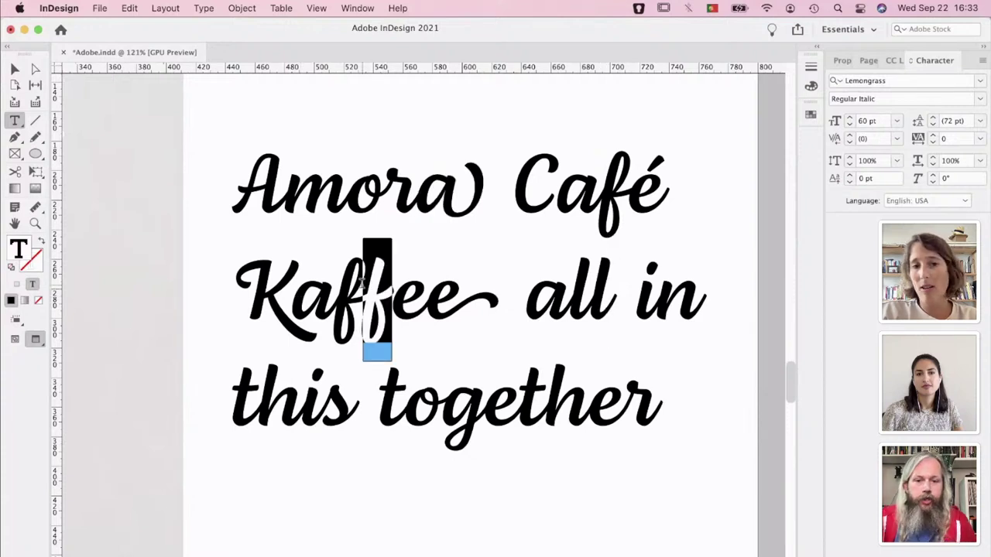
click(368, 291)
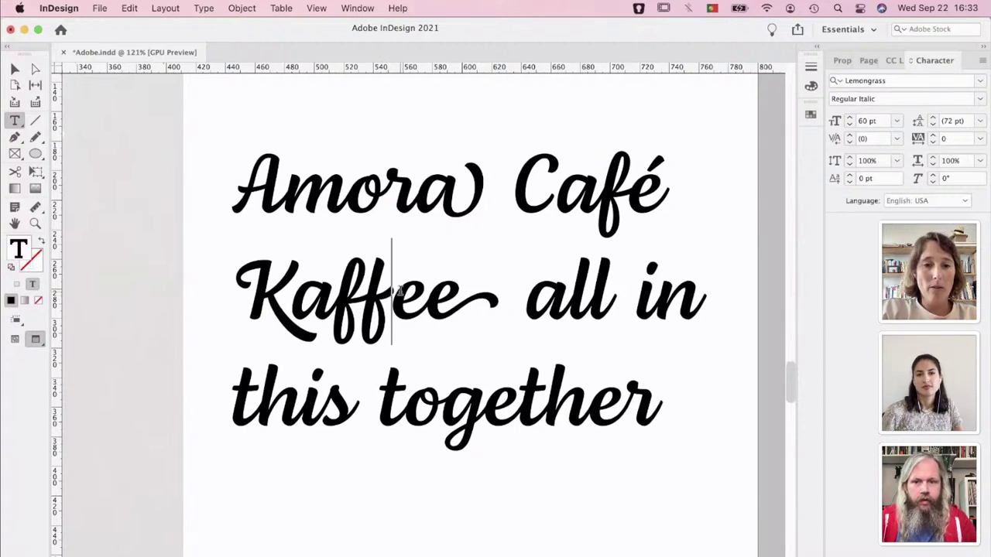
drag(390, 291, 362, 292)
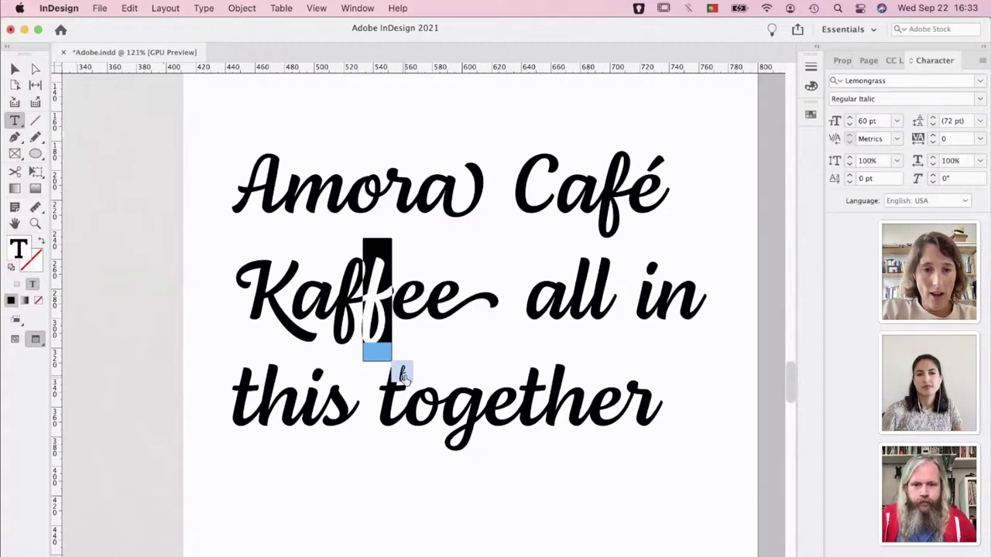
click(410, 378)
drag(355, 290, 336, 291)
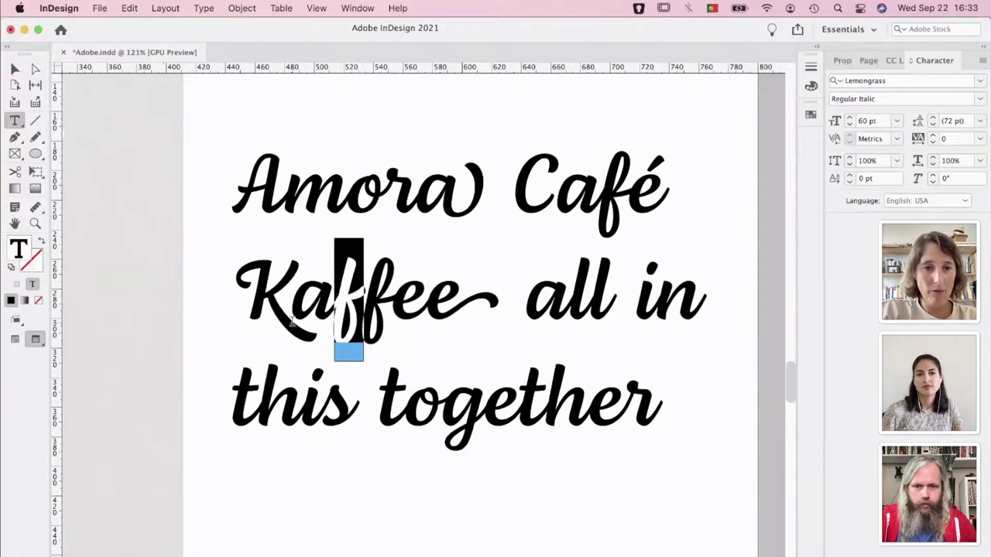
Try the short-legged alternate on the "K" of "Kaffee", return it to the long-legged swash form and deselect it
click(293, 321)
drag(293, 310, 250, 299)
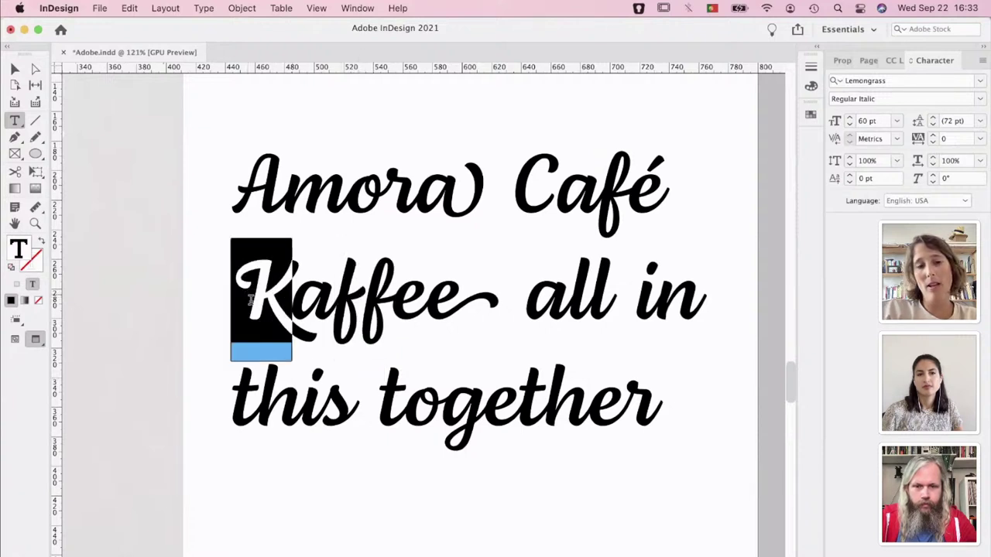
click(304, 372)
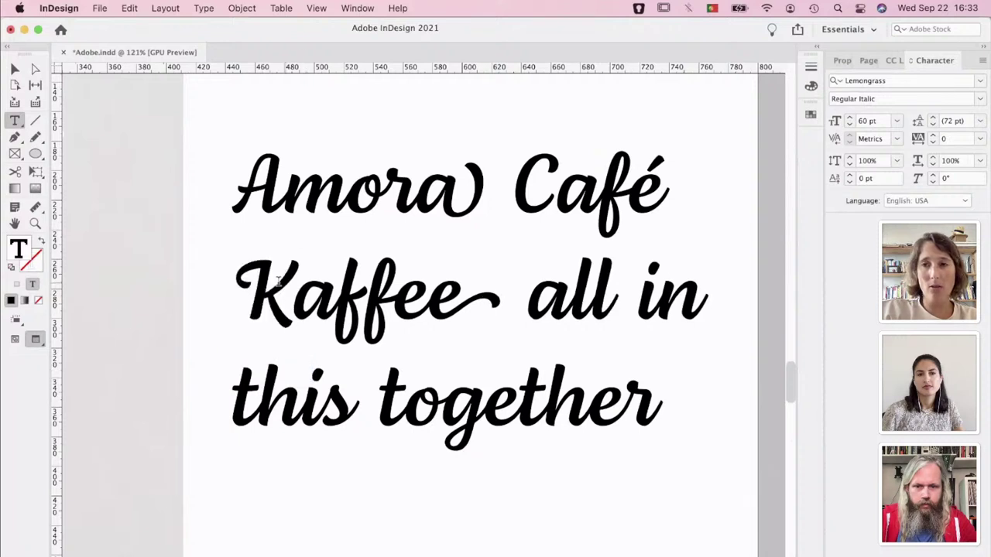
click(305, 373)
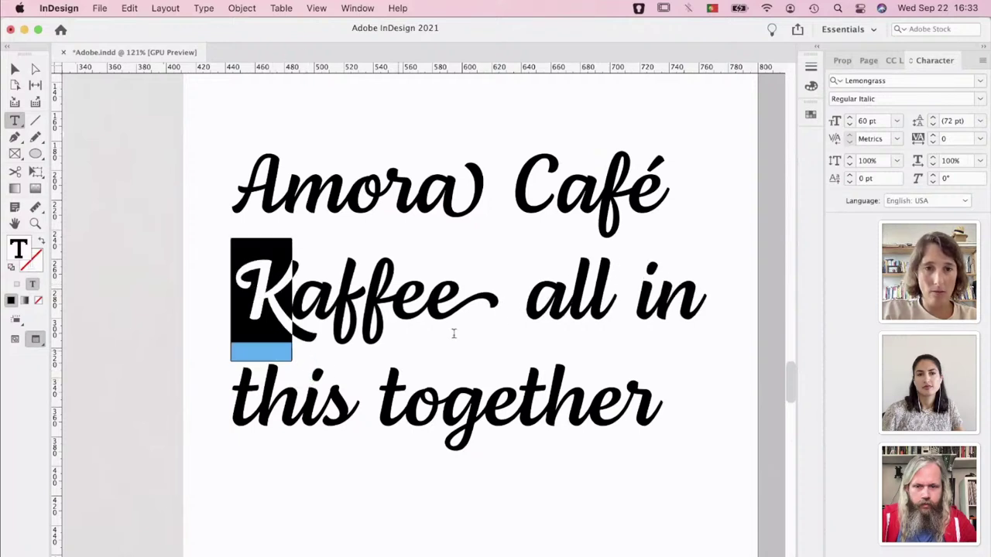
click(530, 318)
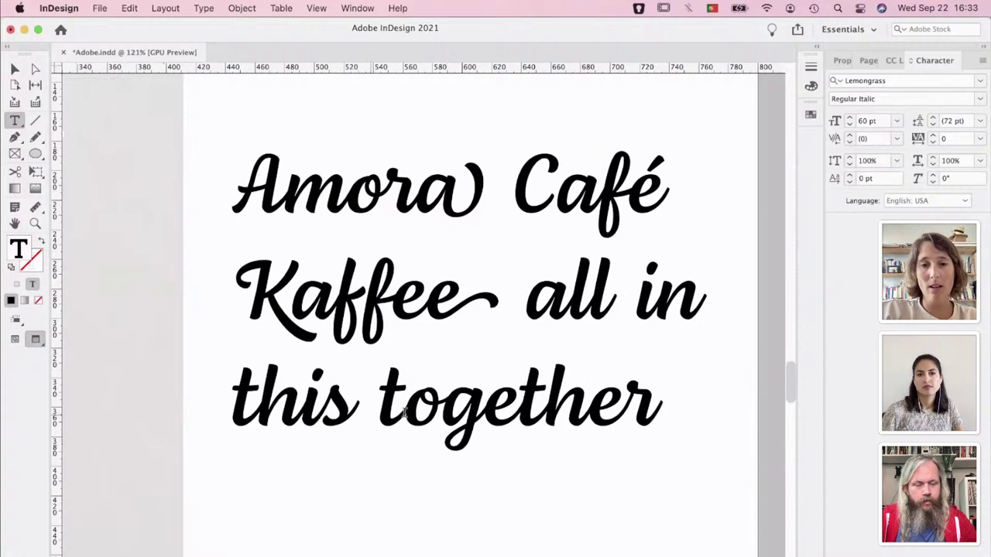
Apply the long-tailed swash alternate to the "é" of "Café" and check the alternates offered for the last "l" of "all"
double_click(655, 407)
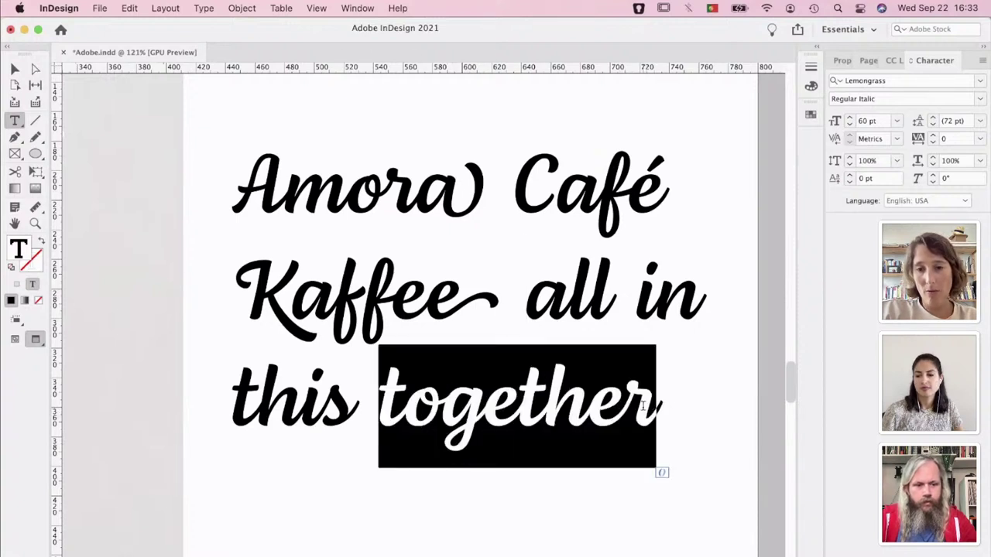
click(643, 407)
drag(664, 173, 635, 174)
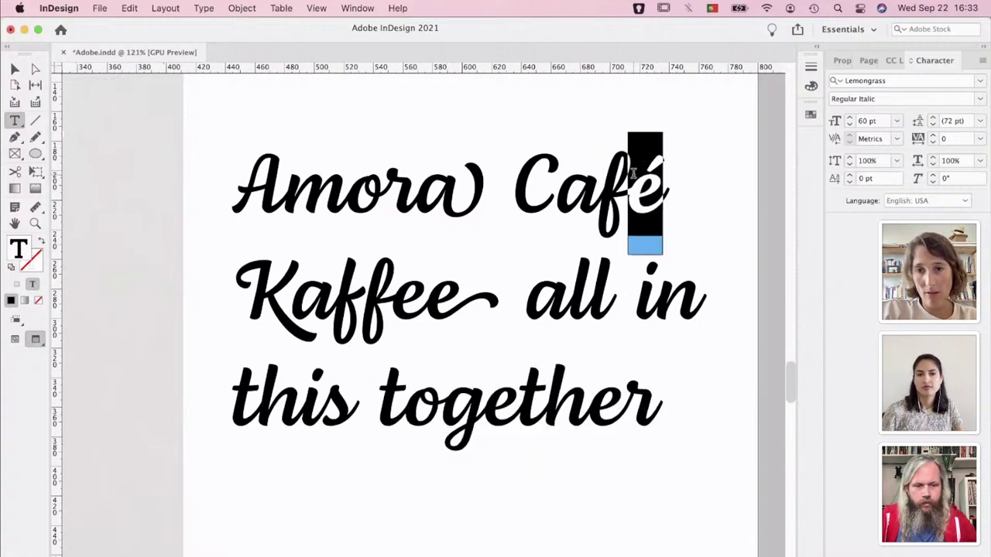
click(695, 266)
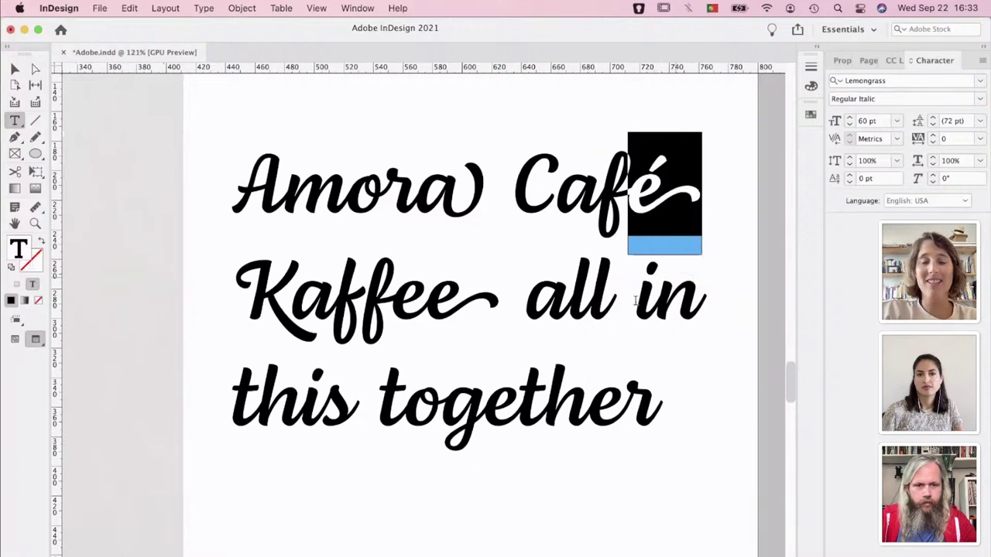
click(616, 318)
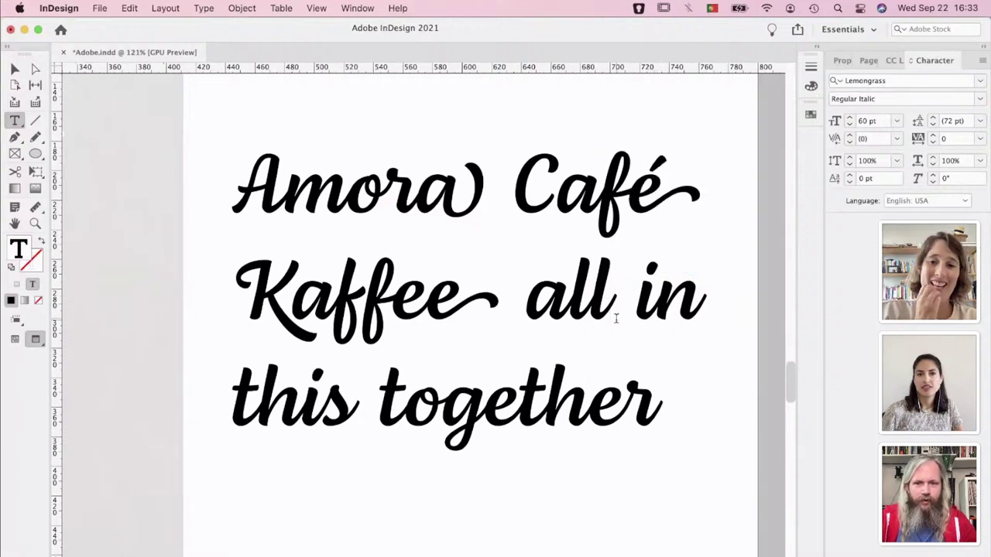
drag(611, 296, 591, 291)
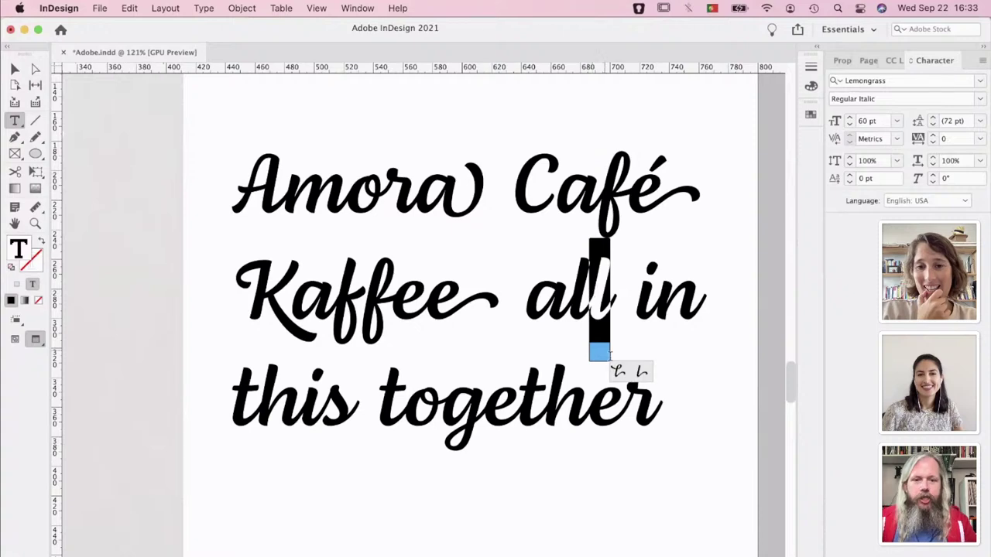
click(555, 318)
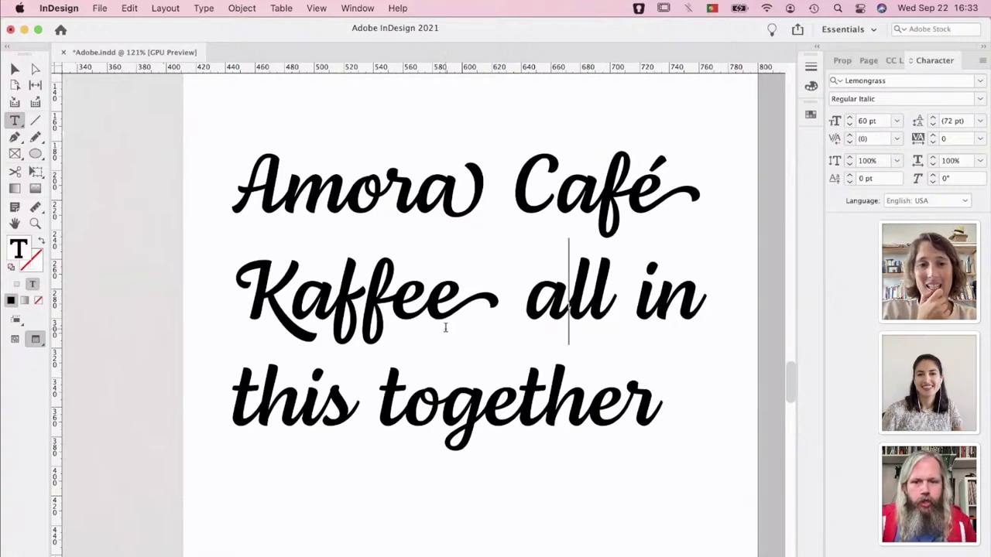
Examine the white "Lemongrass" title on the fig photo up close
scroll(445, 328, down, 2)
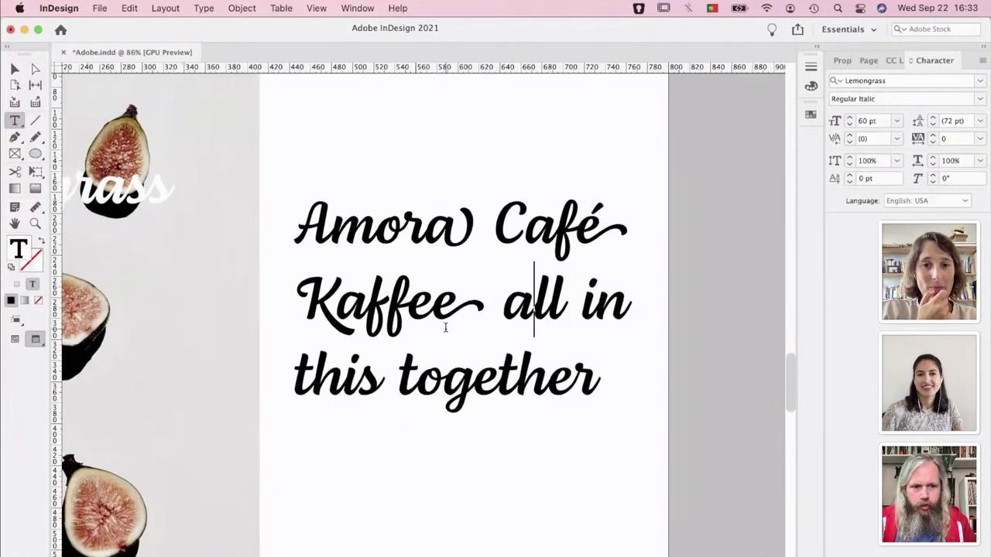
scroll(445, 328, down, 1)
scroll(445, 327, left, 3)
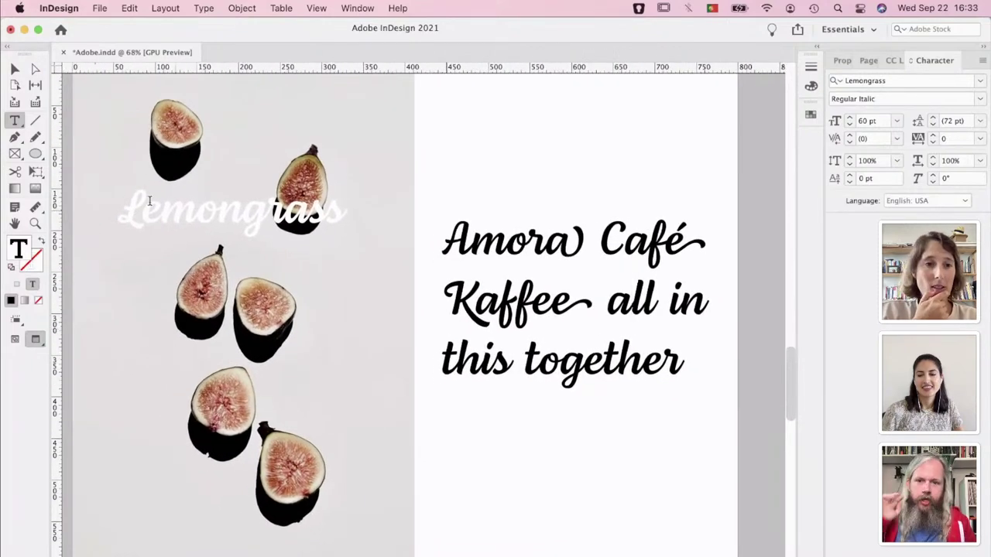
drag(140, 205, 155, 299)
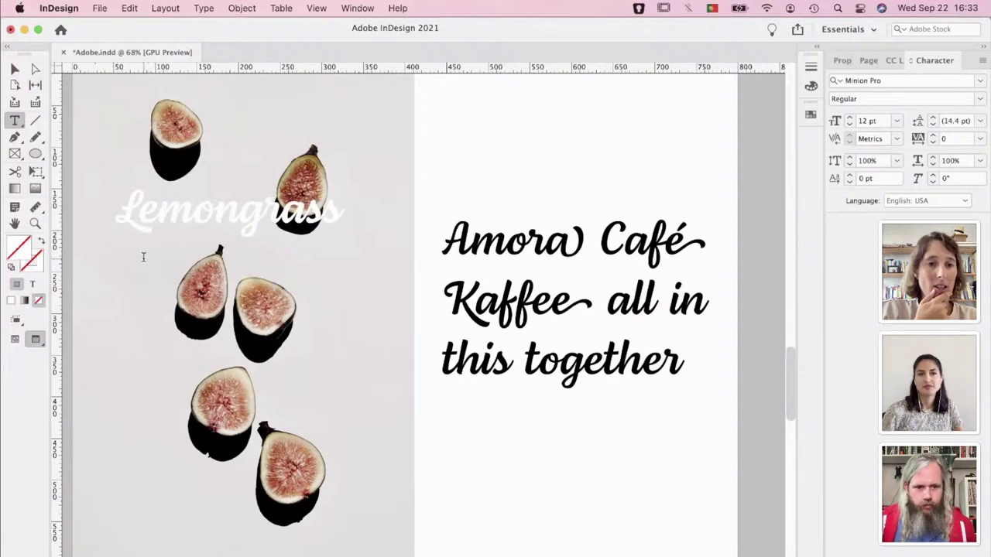
scroll(143, 257, up, 2)
scroll(143, 257, up, 1)
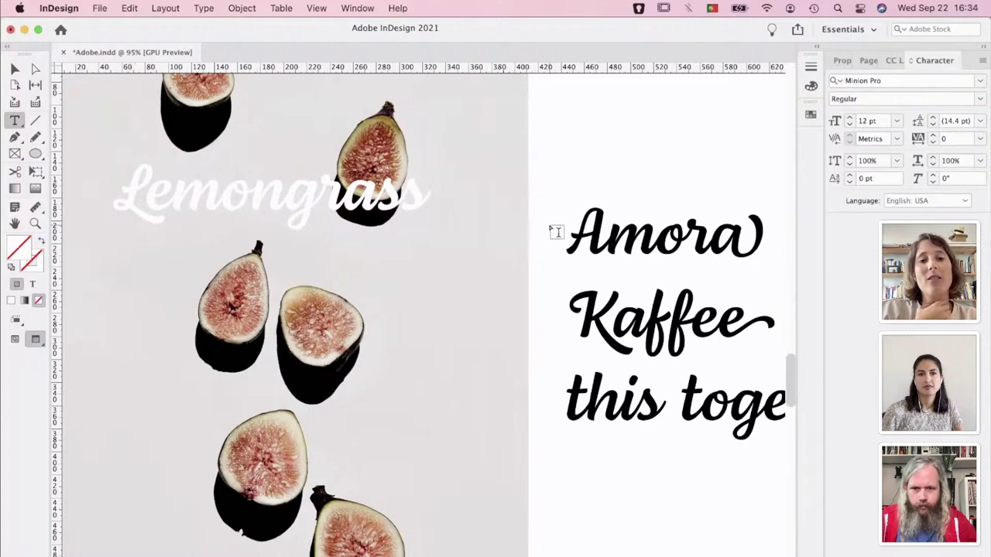
Replace the "her" ending of "together" in the sample's last line with a space and "ro"
scroll(594, 320, right, 3)
scroll(594, 321, right, 3)
scroll(594, 320, up, 1)
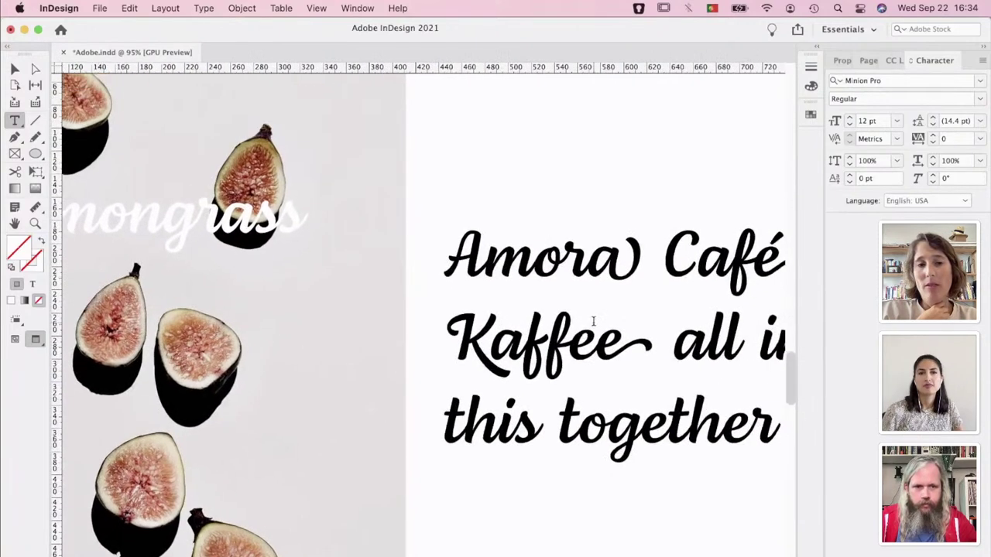
scroll(489, 375, right, 5)
scroll(488, 375, down, 1)
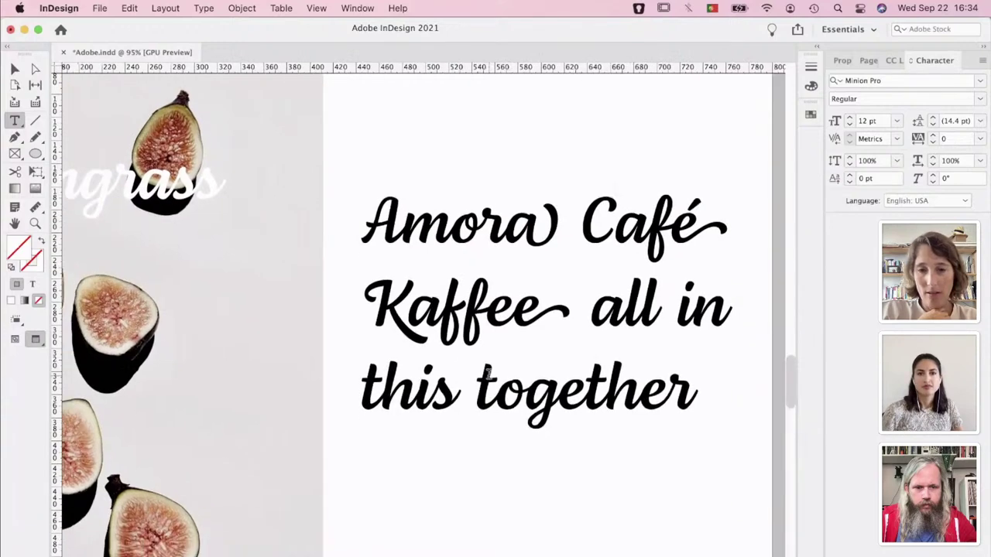
drag(551, 368, 569, 381)
click(581, 378)
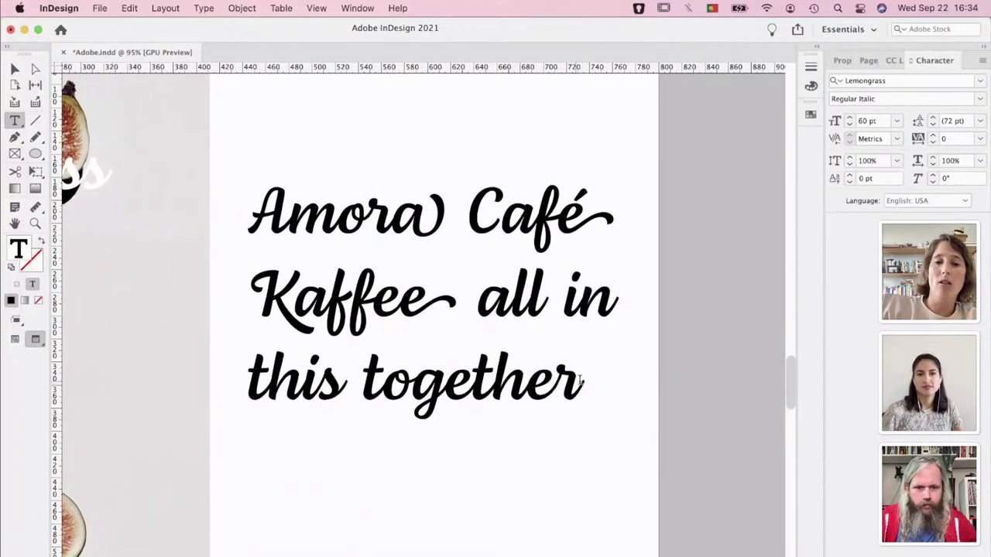
key(BackSpace)
key(BackSpace)
key(BackSpace)
text(ro)
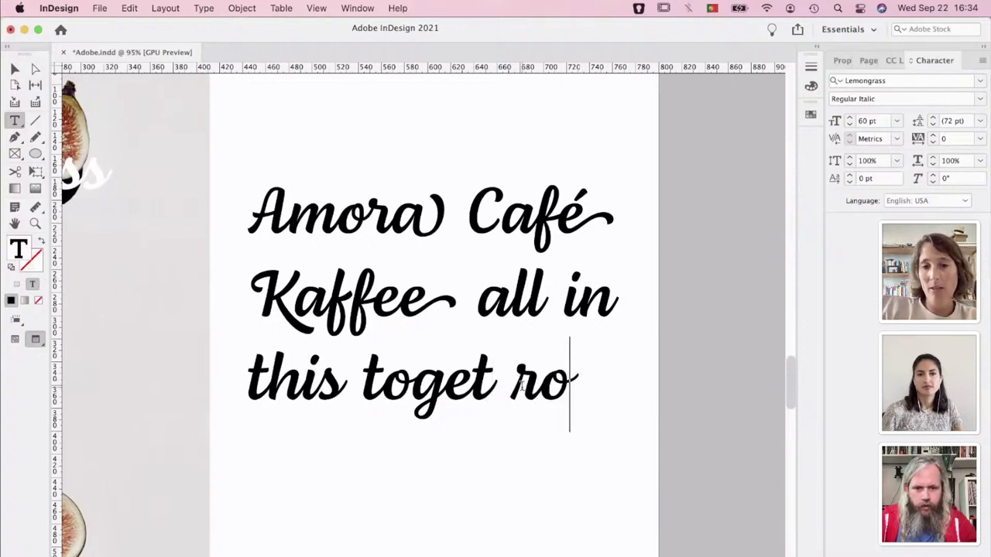
Insert an "r" after "toget" in the last line and move the text cursor back through that line to "this"
click(496, 383)
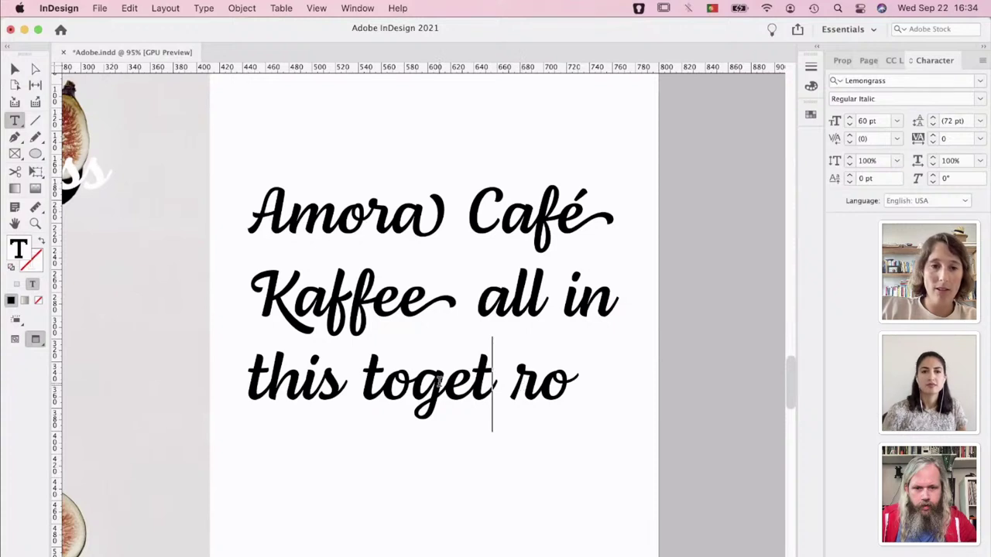
text(r)
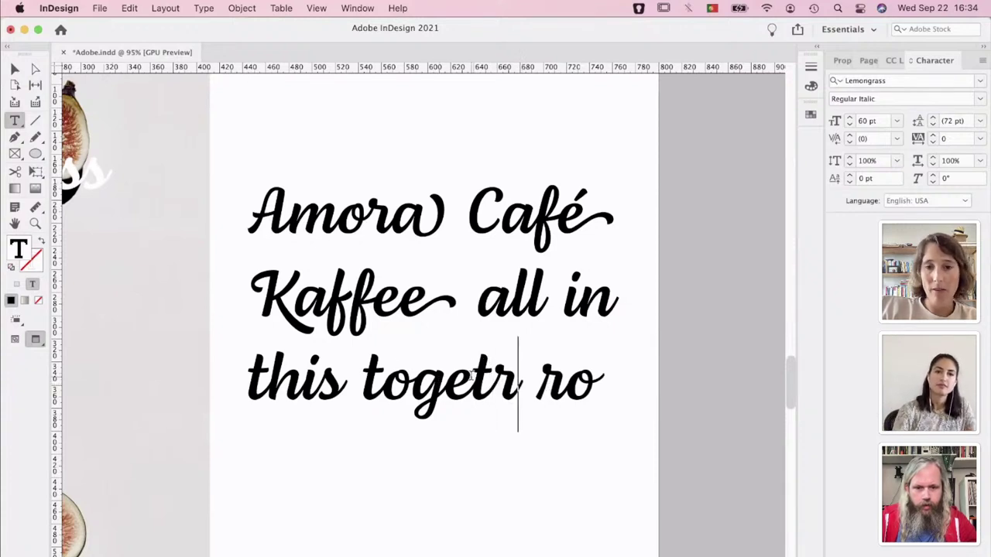
key(Right)
key(Right)
key(Right)
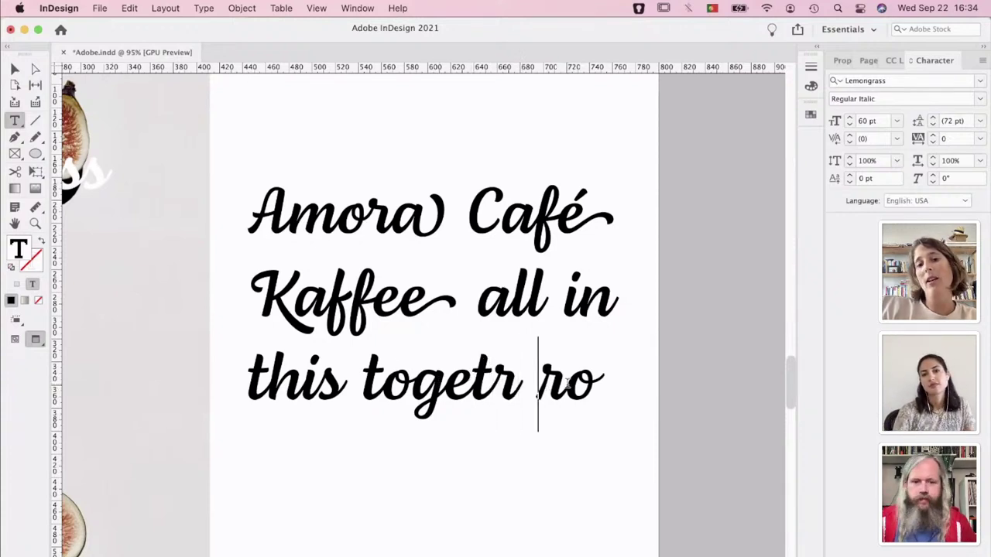
key(Left)
key(Left)
key(Left)
key(Left)
key(Left)
key(Left)
key(Left)
key(Left)
key(Left)
key(Left)
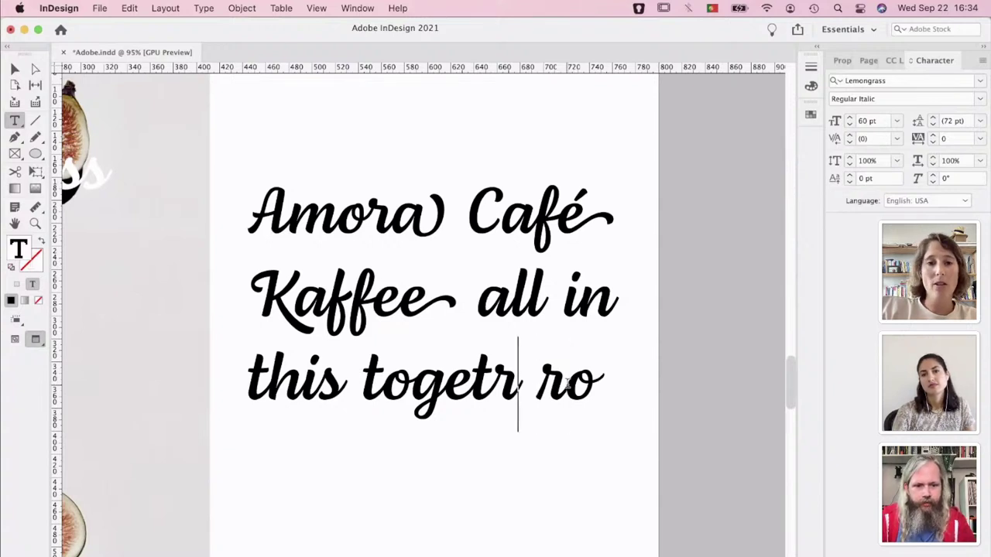
key(Left)
key(Left)
key(Left)
key(Left)
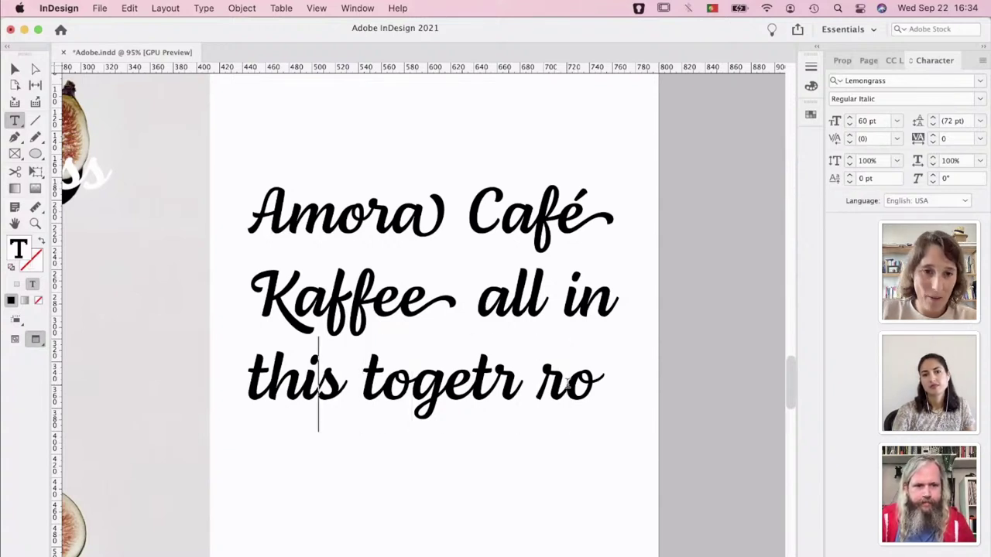
View the Lemongrass spread as a whole, switch to Chrome and open the Nova Type Foundry page from the Laca Text page
scroll(567, 385, down, 4)
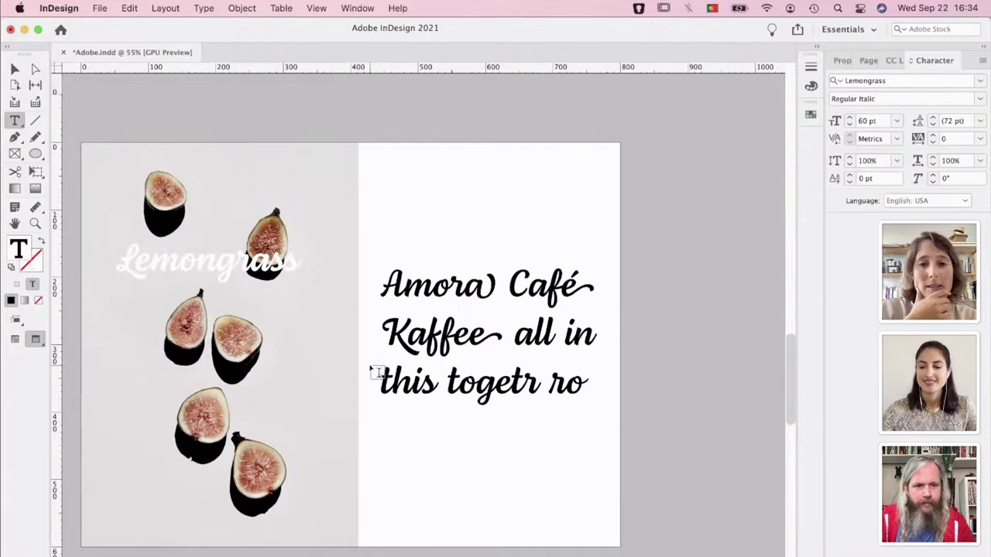
scroll(463, 385, up, 1)
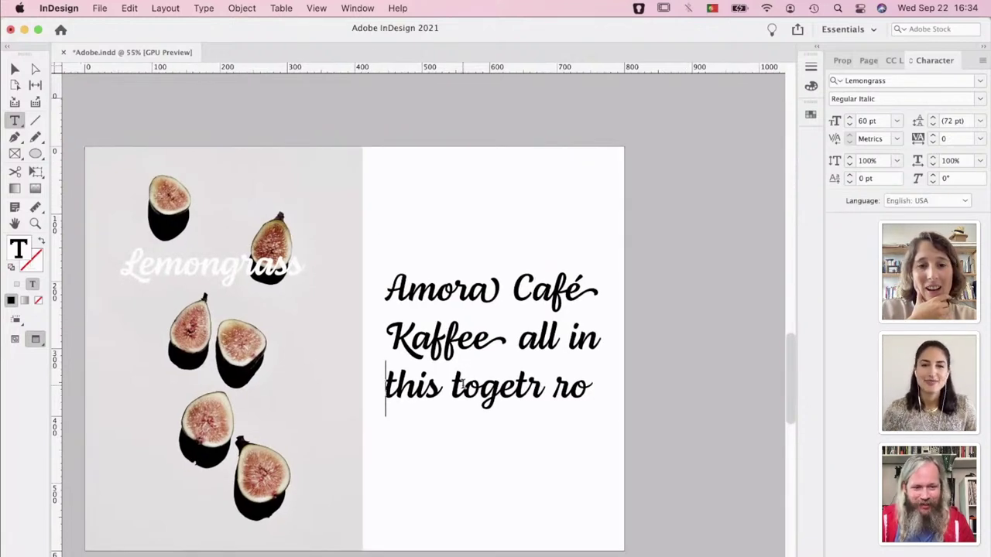
scroll(463, 385, up, 3)
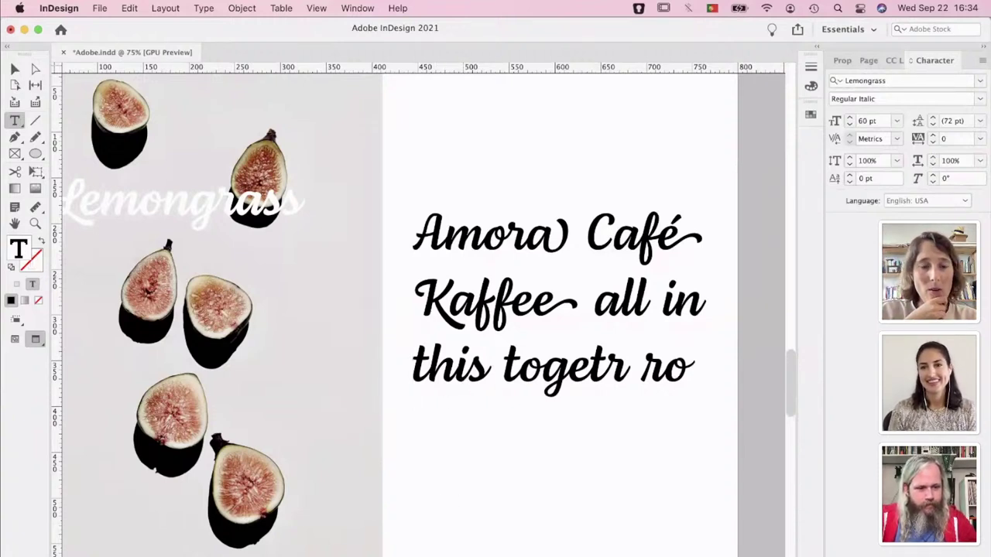
click(314, 551)
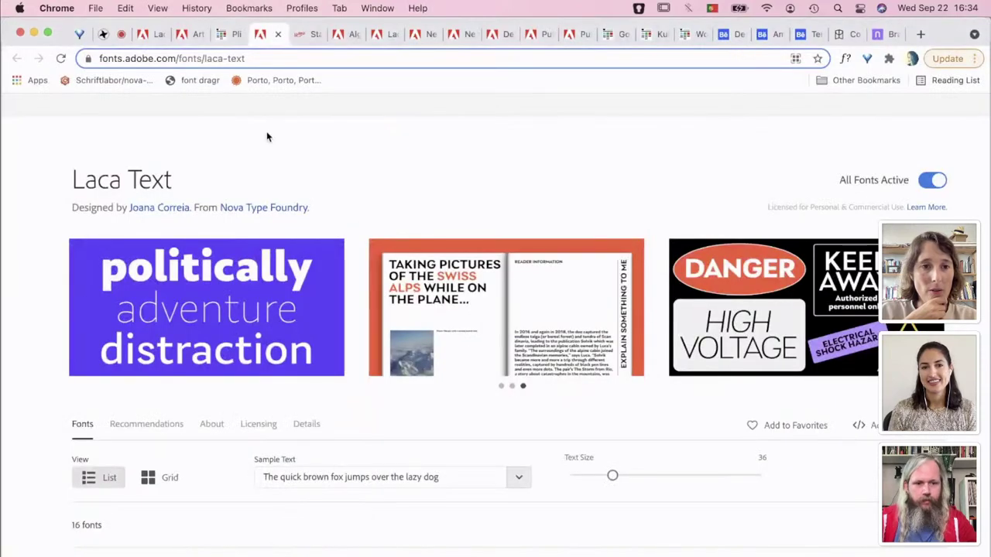
click(243, 209)
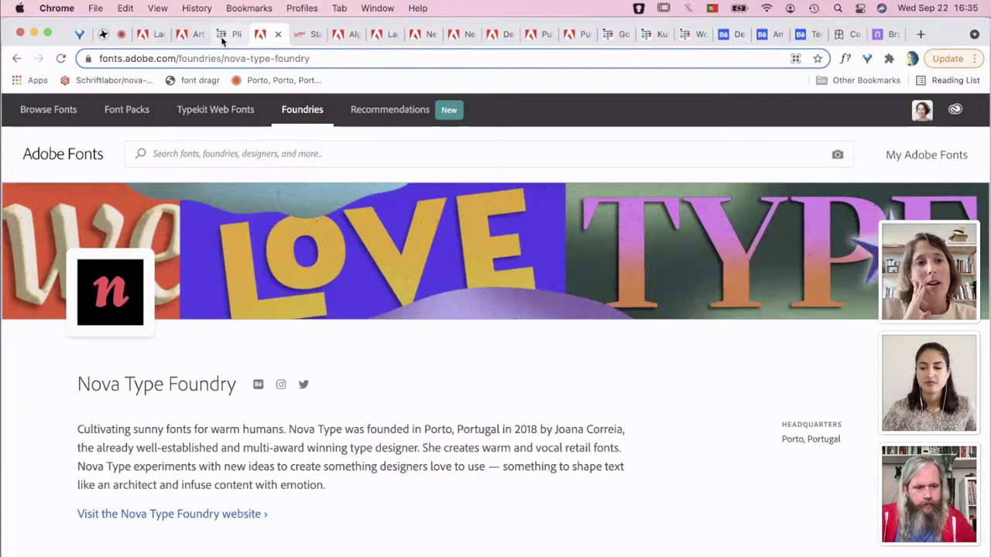
Switch to the Artigo Display page on Adobe Fonts and view its Recommendations section
click(184, 41)
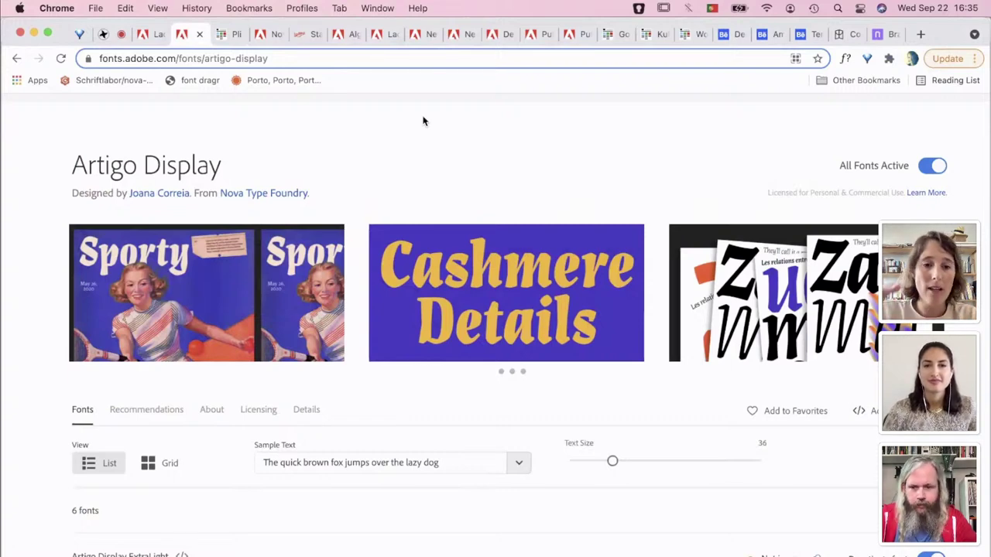
scroll(429, 224, down, 15)
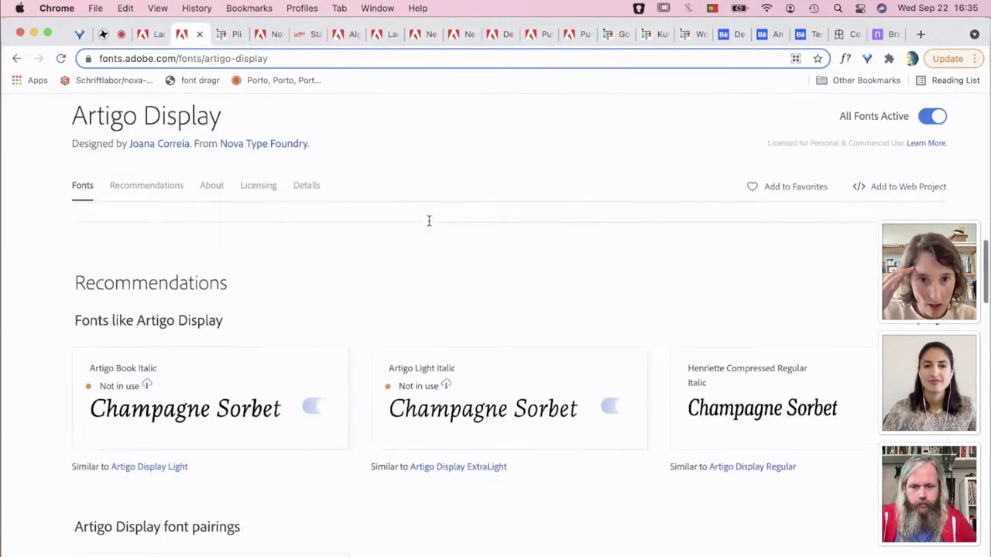
scroll(429, 225, up, 1)
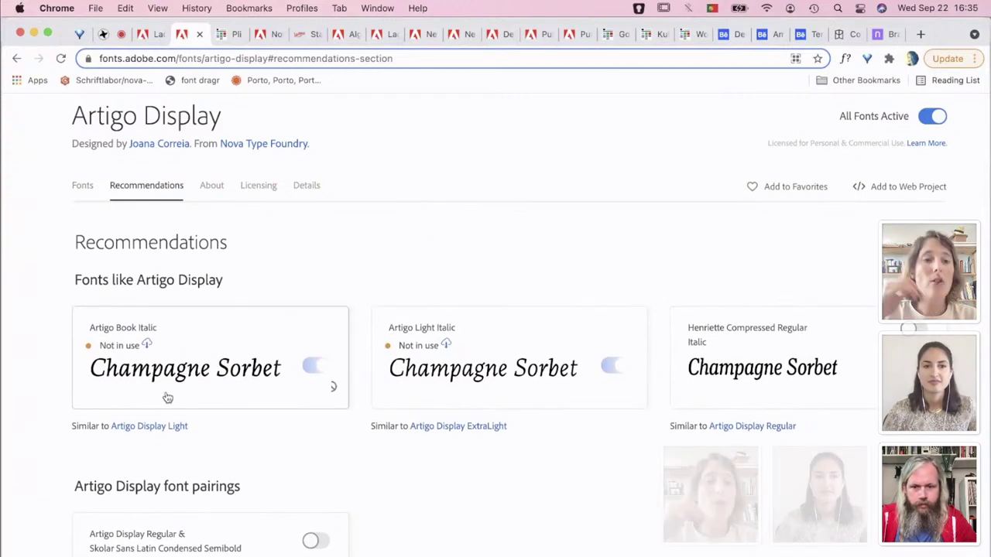
Return to the top of the Artigo Display page and browse its sample images, ending on the first set
scroll(166, 398, up, 2)
scroll(165, 398, up, 1)
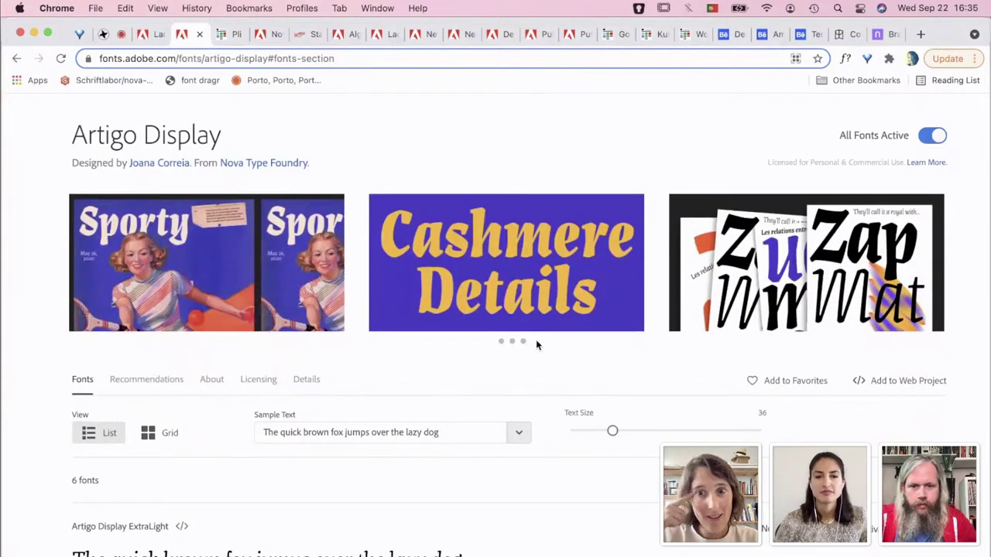
click(512, 343)
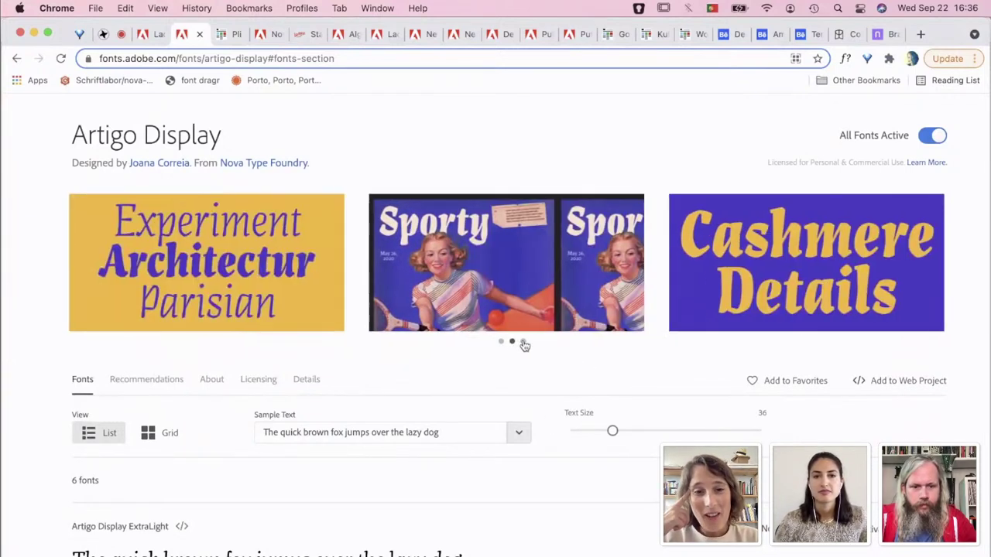
click(523, 343)
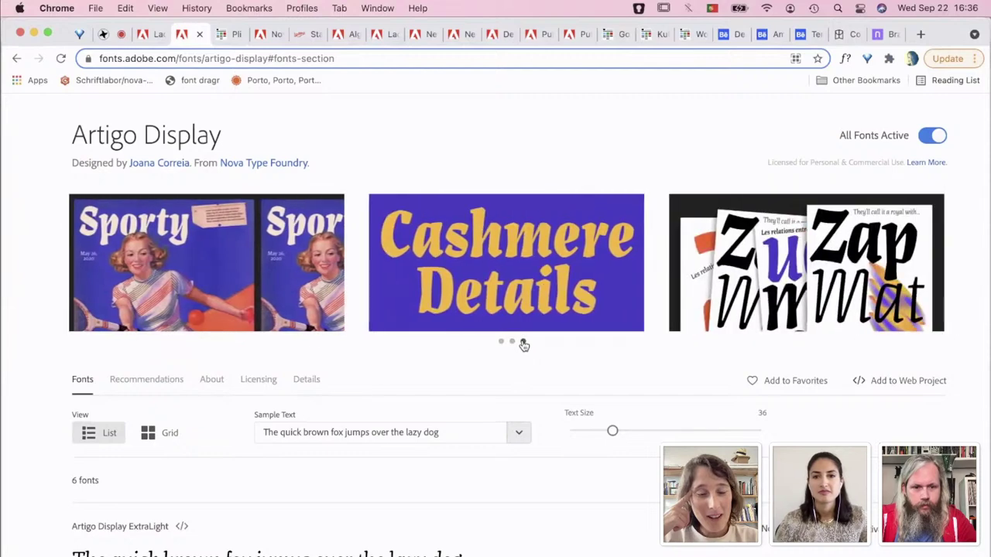
click(502, 343)
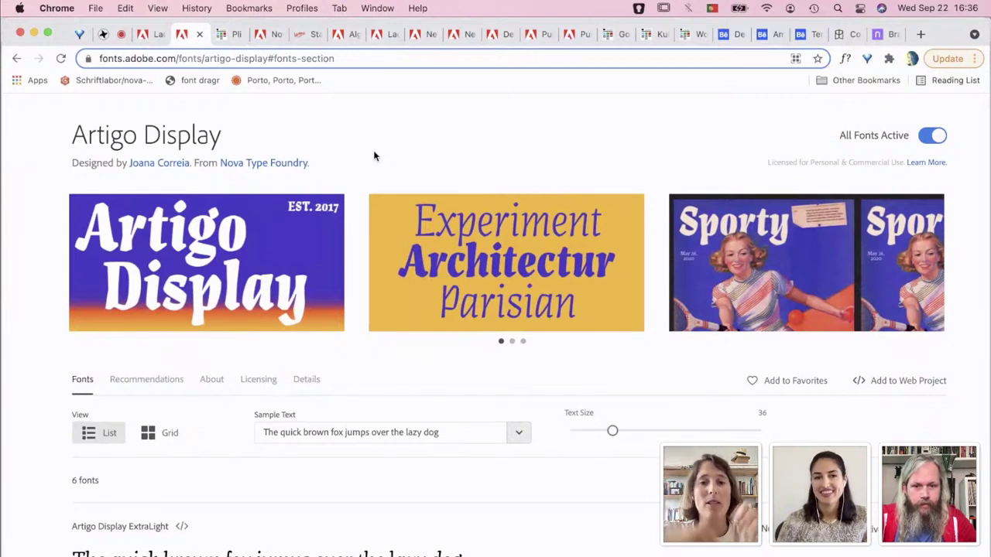
Switch to the Fonts In Use page for Pli magazine Nº4 and look over its description and spread photos
click(226, 36)
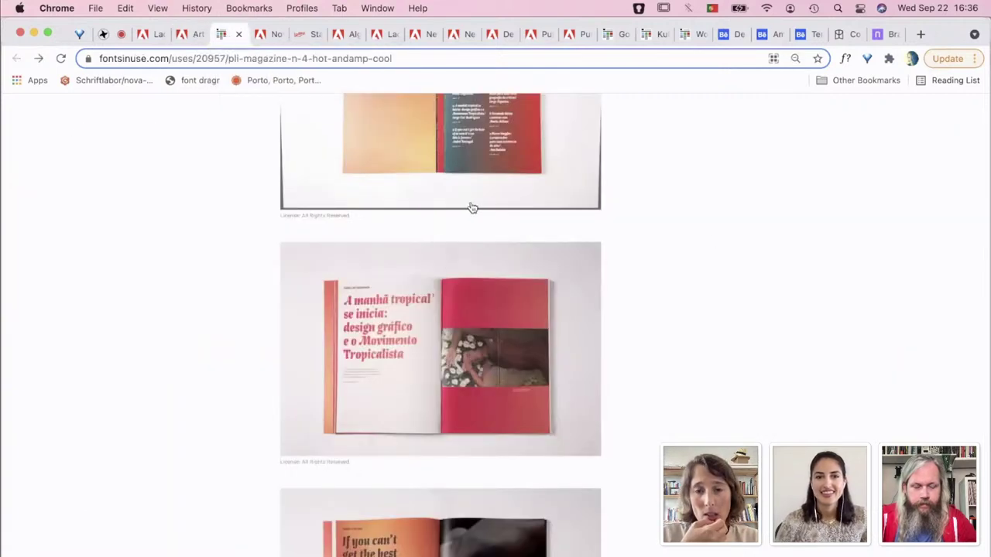
scroll(717, 239, up, 10)
scroll(717, 239, down, 10)
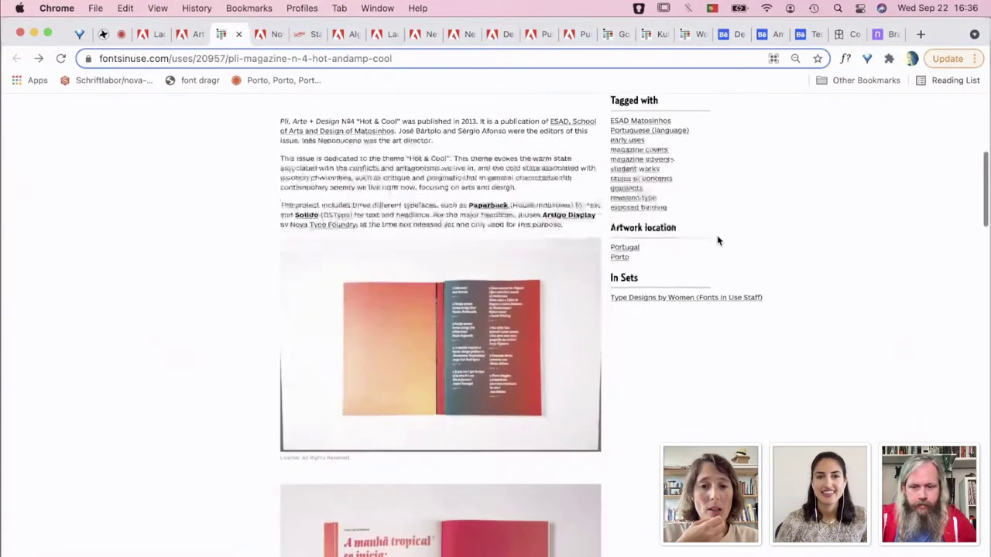
scroll(578, 327, down, 2)
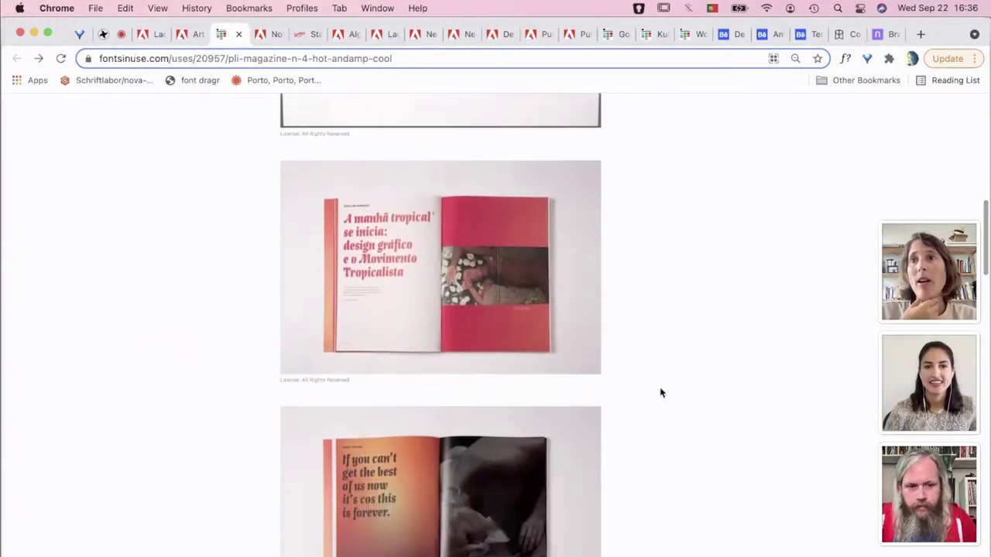
Enlarge the "A manhã tropical" spread photo, page through the magazine's photo gallery, close it and return to the article's top
click(428, 290)
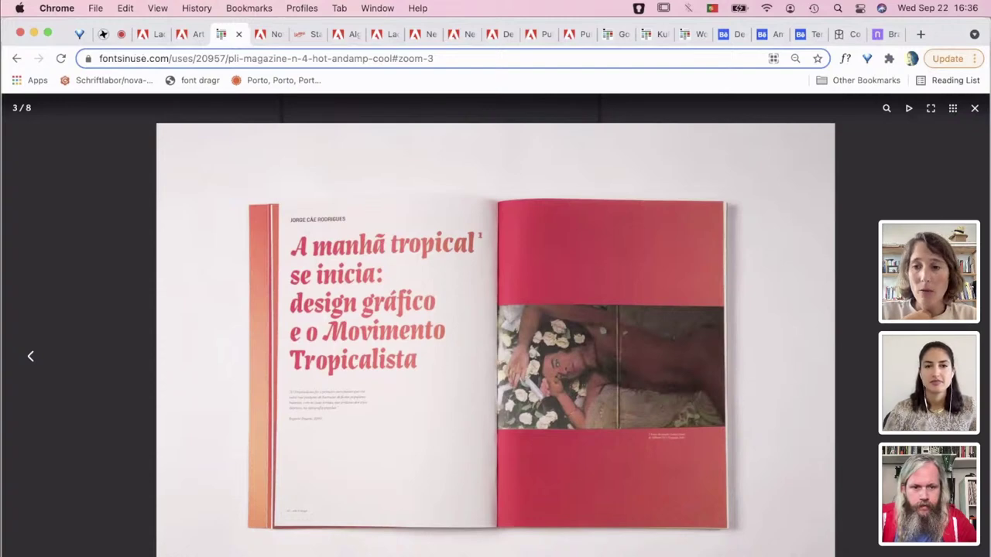
key(Right)
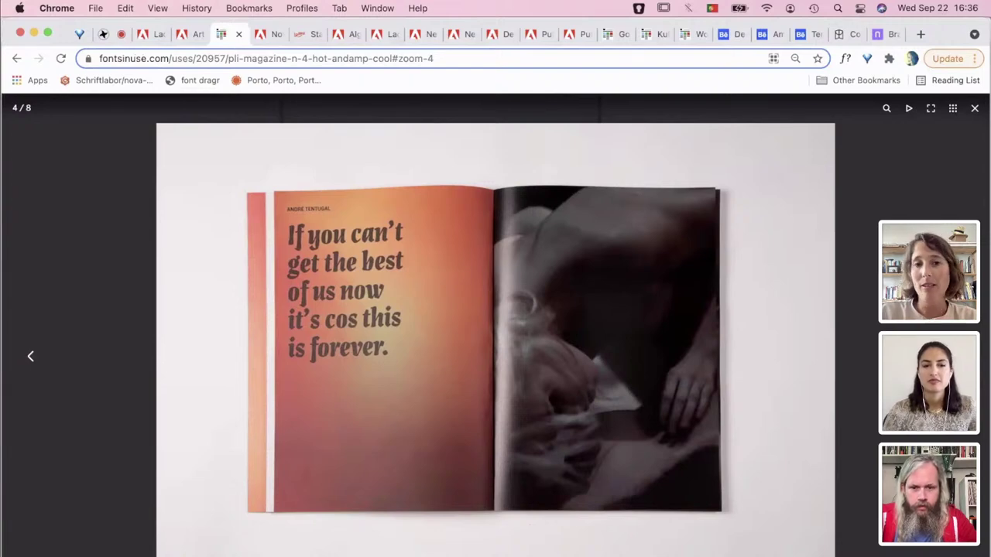
key(Right)
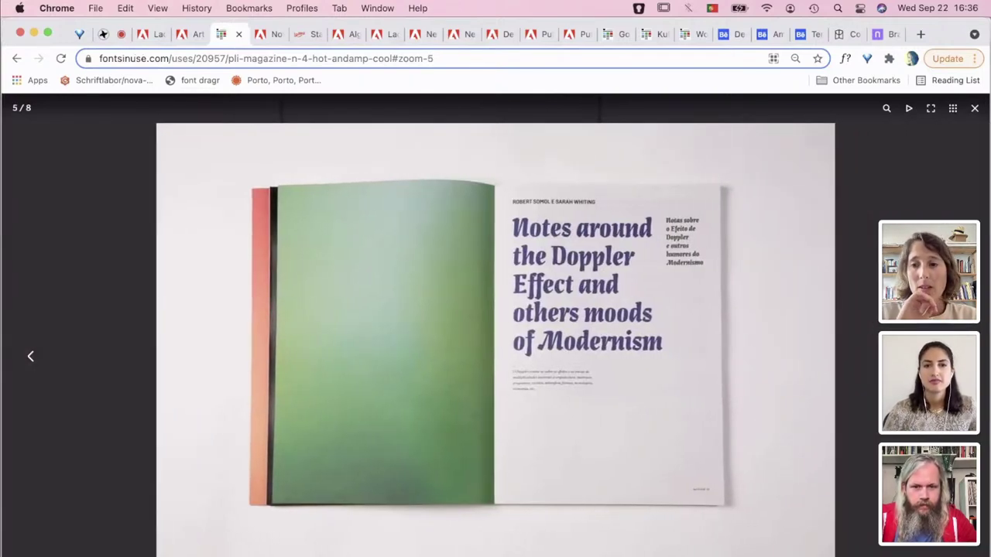
key(Right)
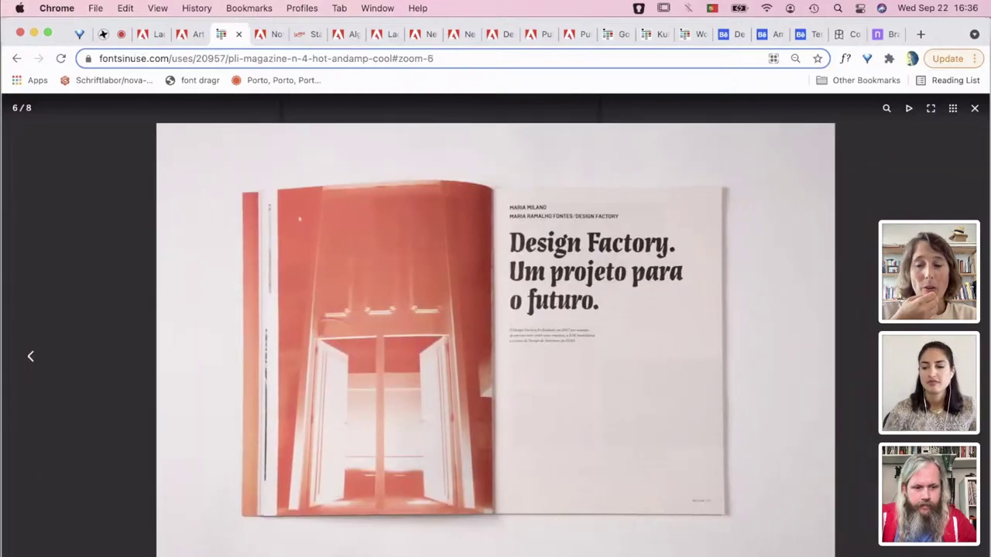
key(Right)
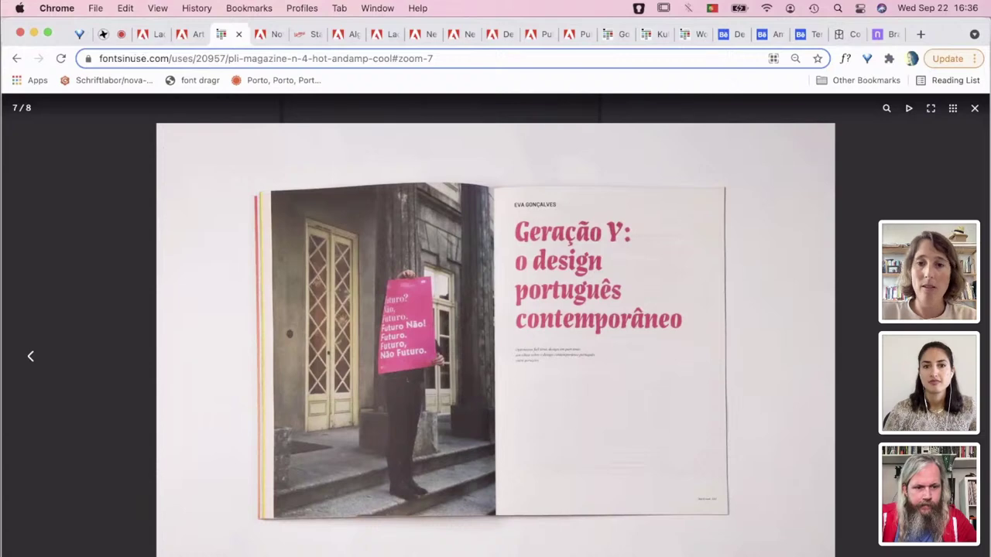
key(Right)
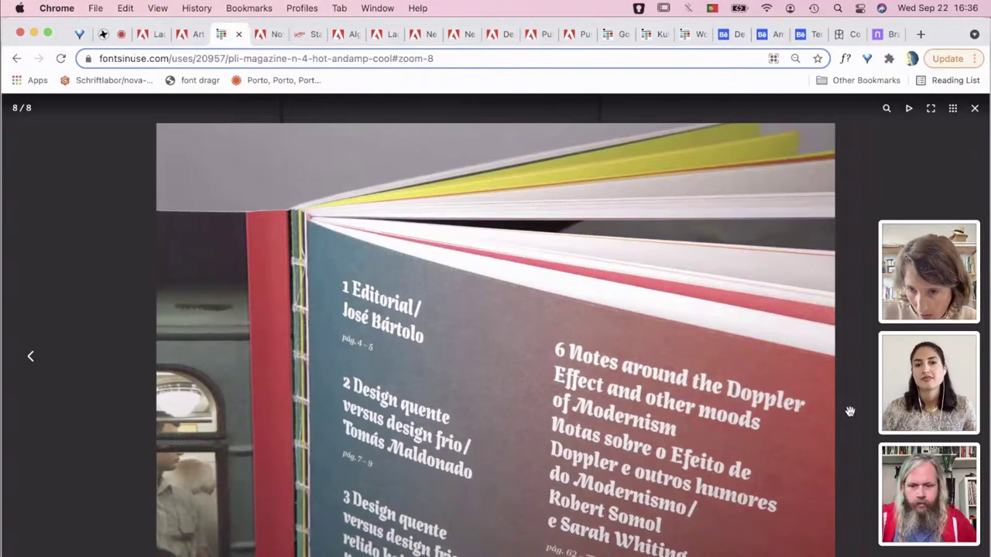
key(Right)
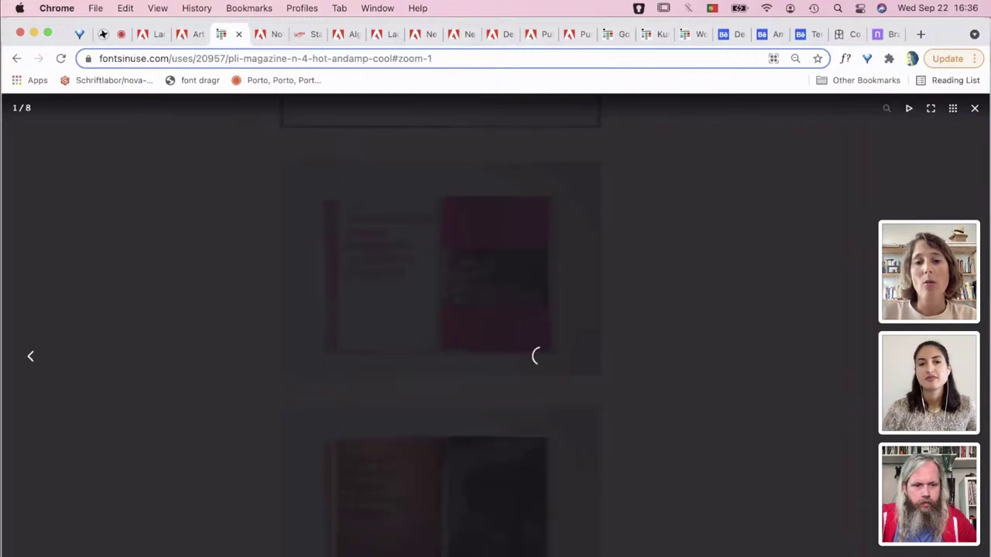
key(Right)
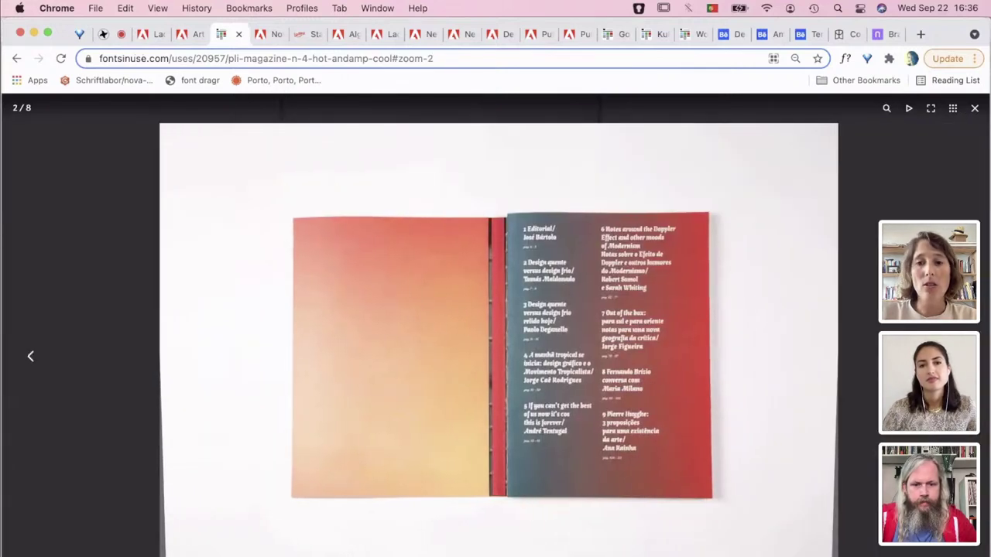
key(Right)
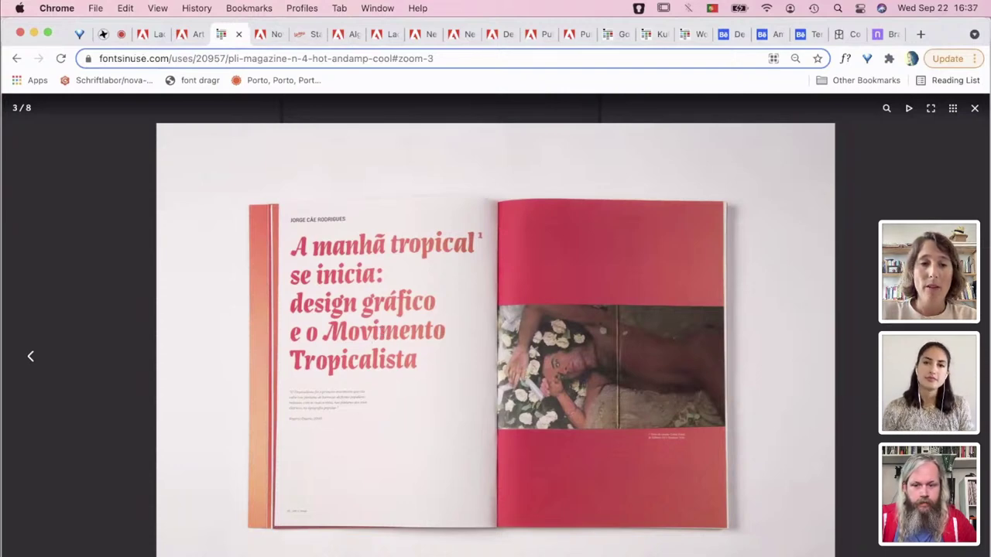
key(Right)
key(Right)
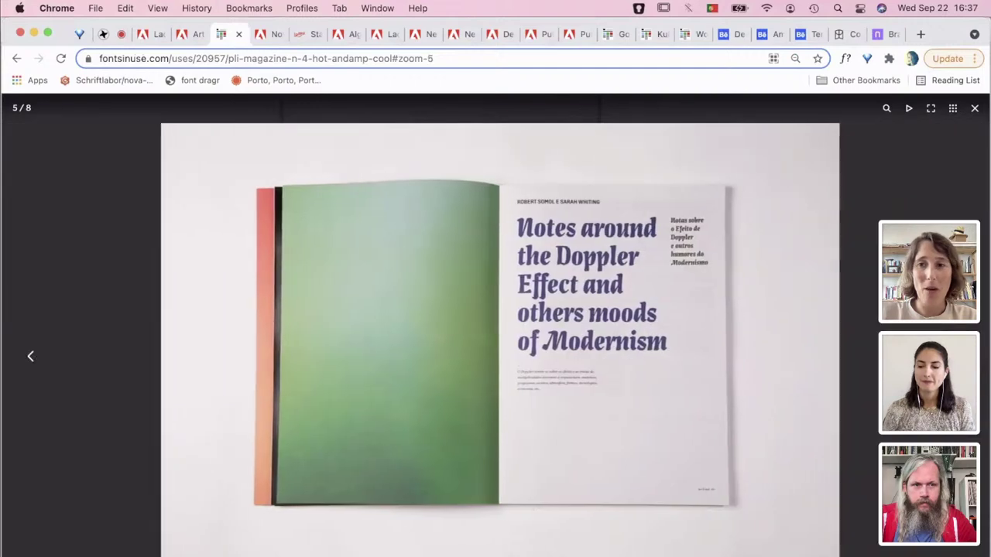
click(975, 109)
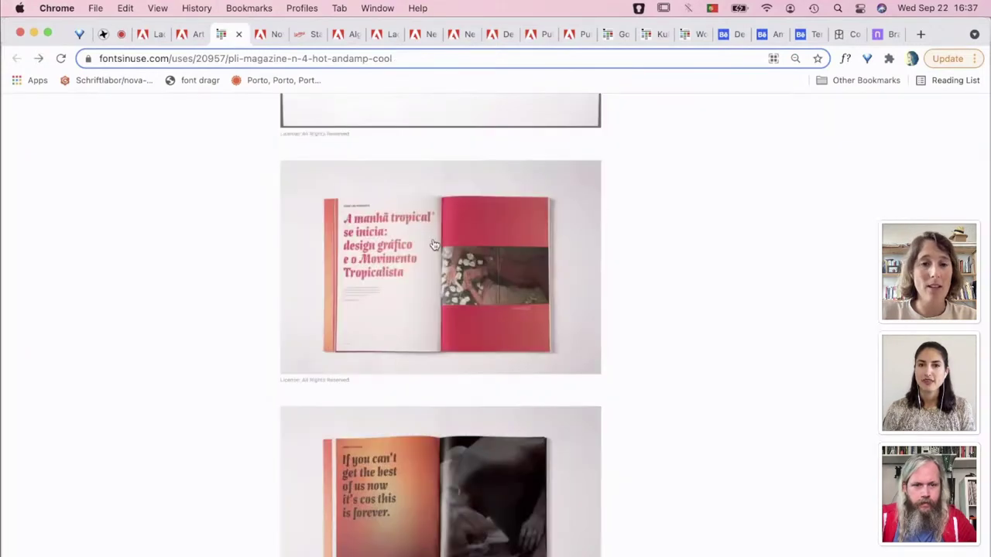
scroll(435, 245, up, 15)
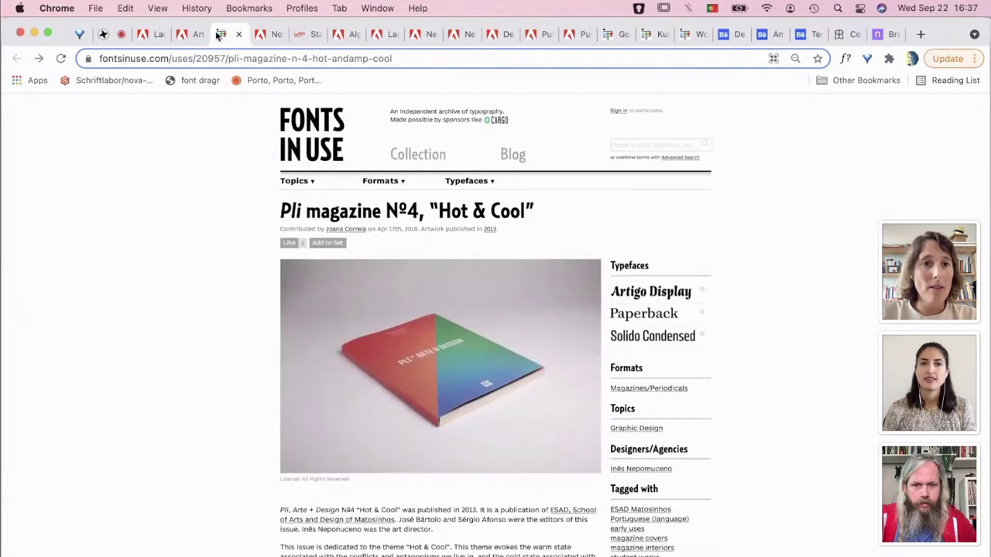
Revisit the Artigo Display page, switch to InDesign and look through the "Buy less", Latte machiato and Lemongrass spreads
click(199, 39)
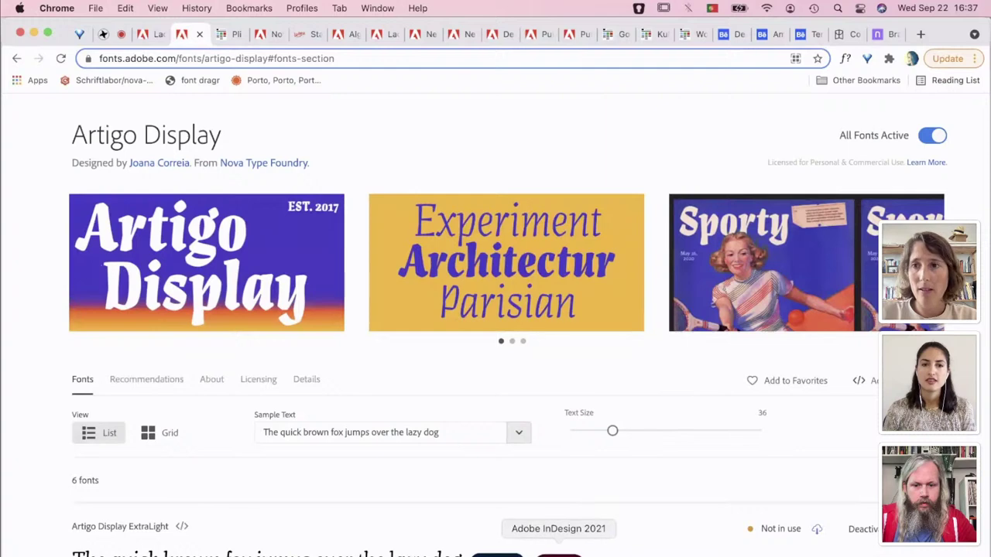
key(super+Tab)
scroll(299, 376, left, 2)
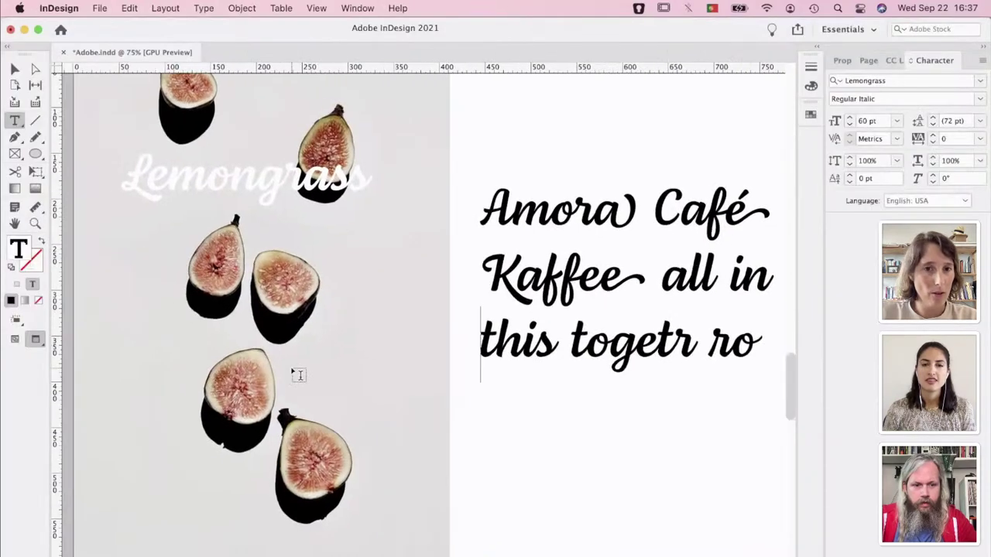
scroll(299, 376, down, 15)
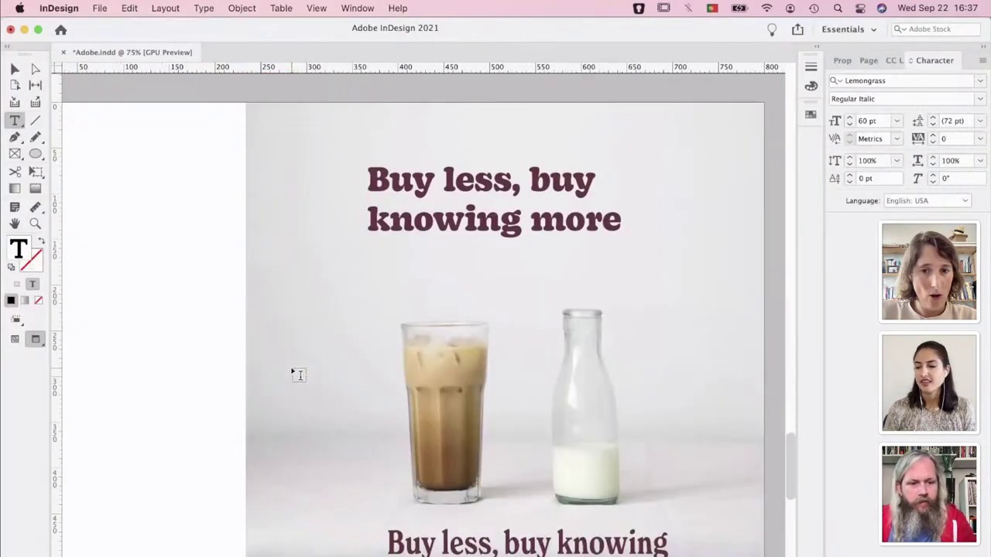
scroll(299, 376, down, 10)
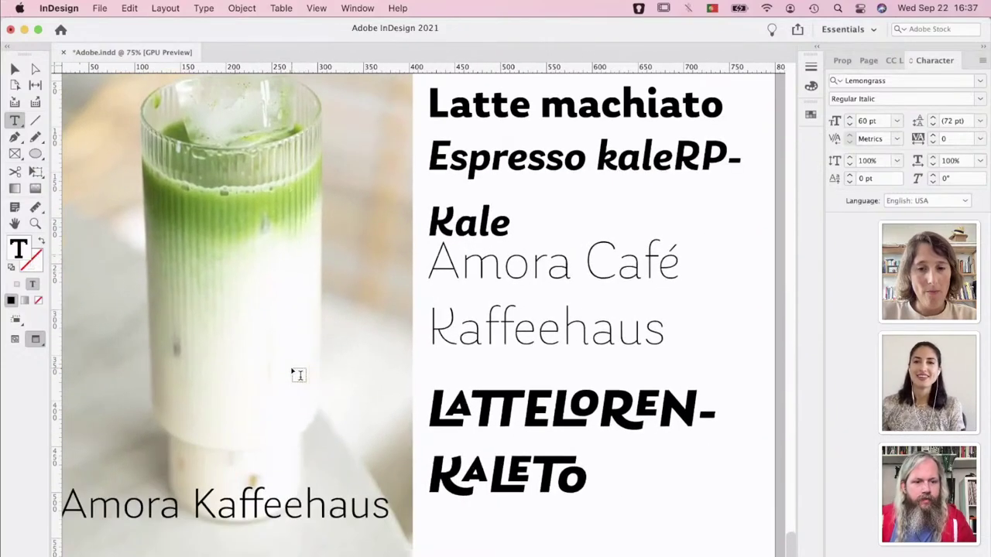
scroll(299, 375, up, 10)
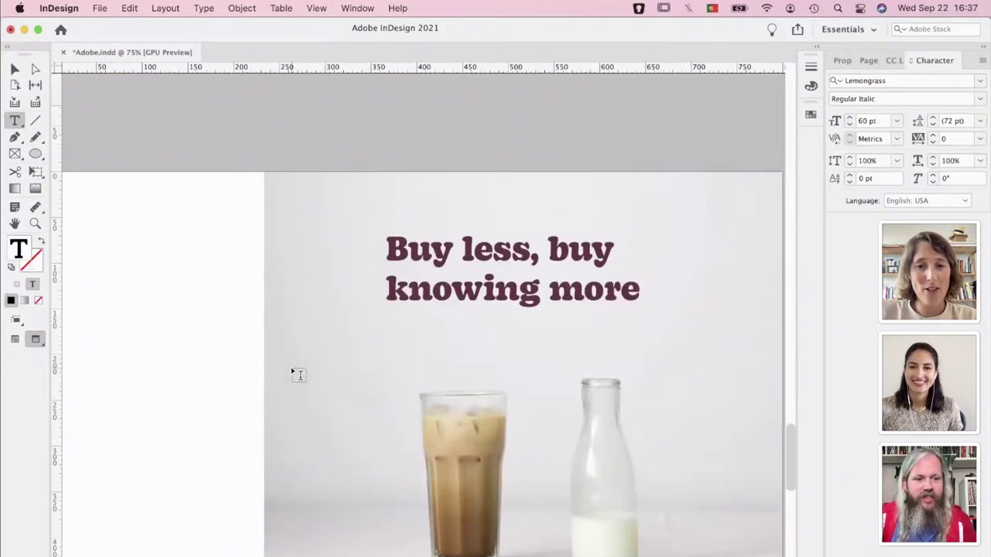
scroll(299, 376, down, 3)
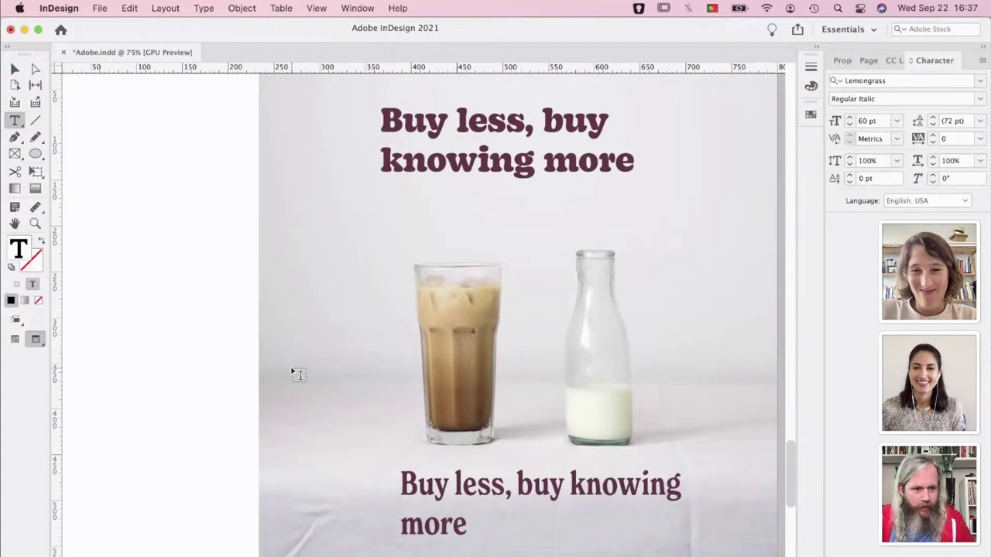
scroll(299, 376, up, 1)
scroll(299, 376, down, 10)
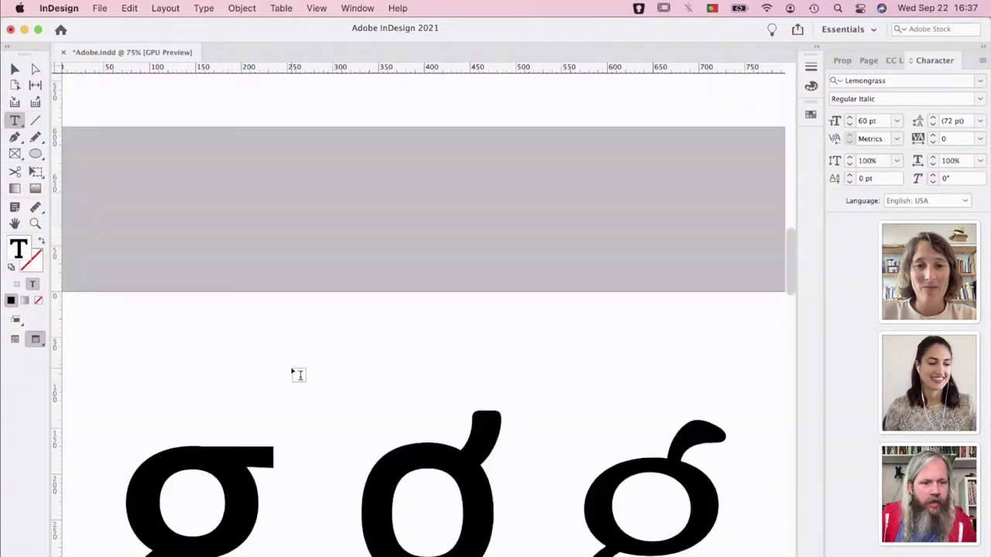
scroll(299, 376, down, 2)
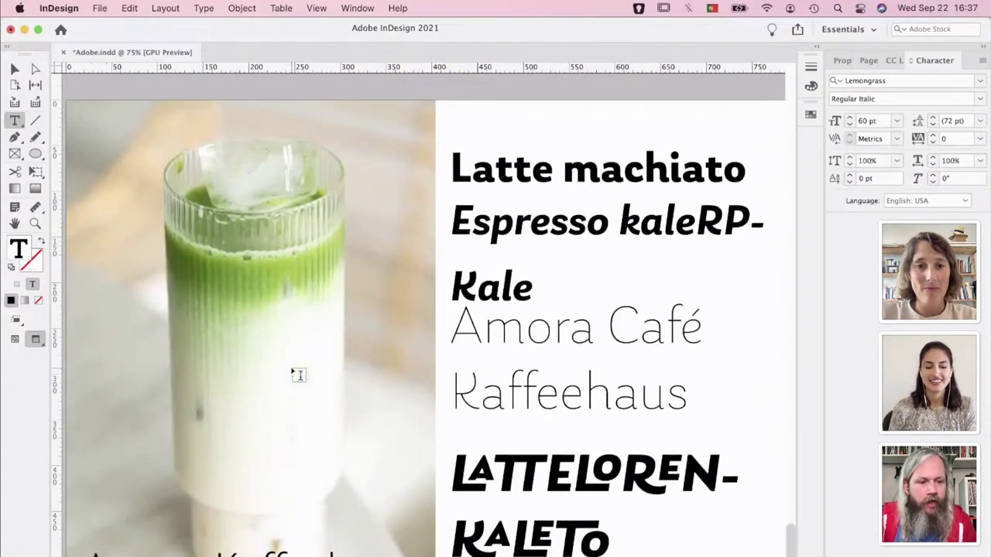
scroll(298, 375, down, 1)
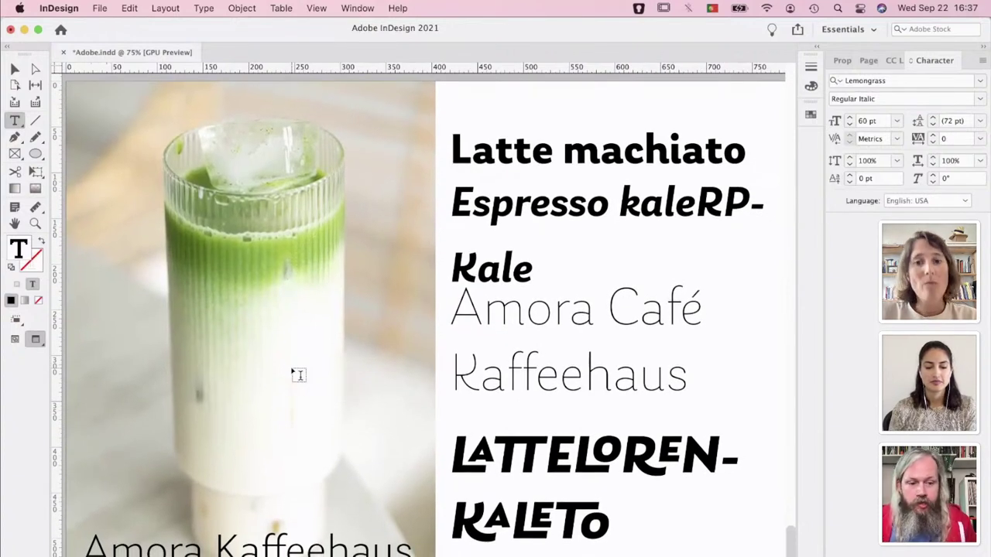
scroll(358, 375, down, 8)
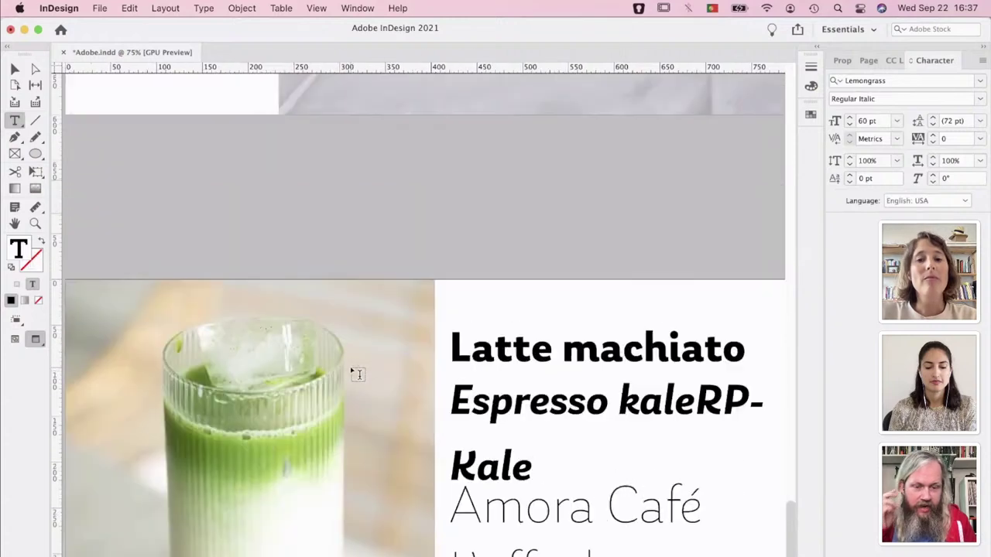
scroll(357, 374, down, 7)
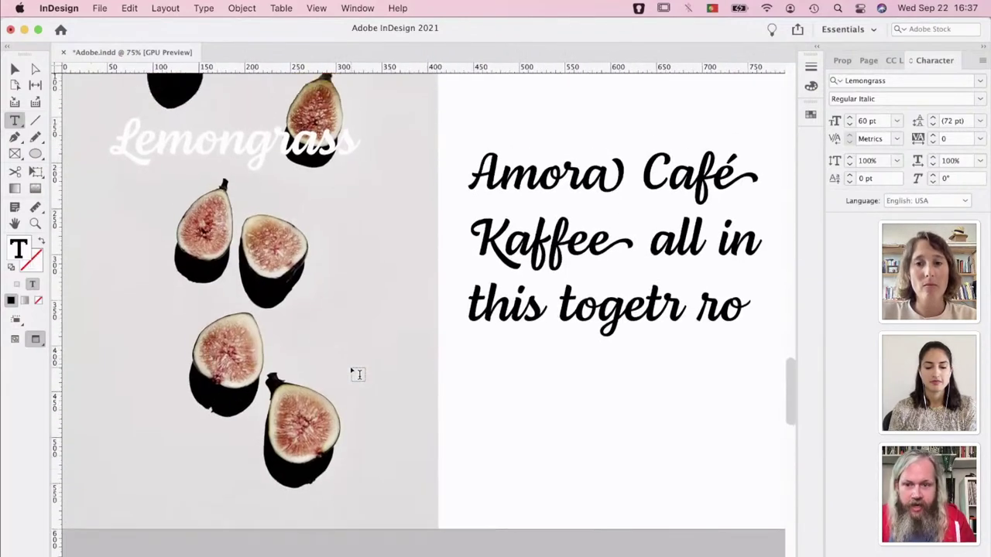
Open the Glyphs panel for Lemongrass beside the fig spread and view the start of its character set
scroll(358, 375, up, 1)
scroll(358, 375, up, 2)
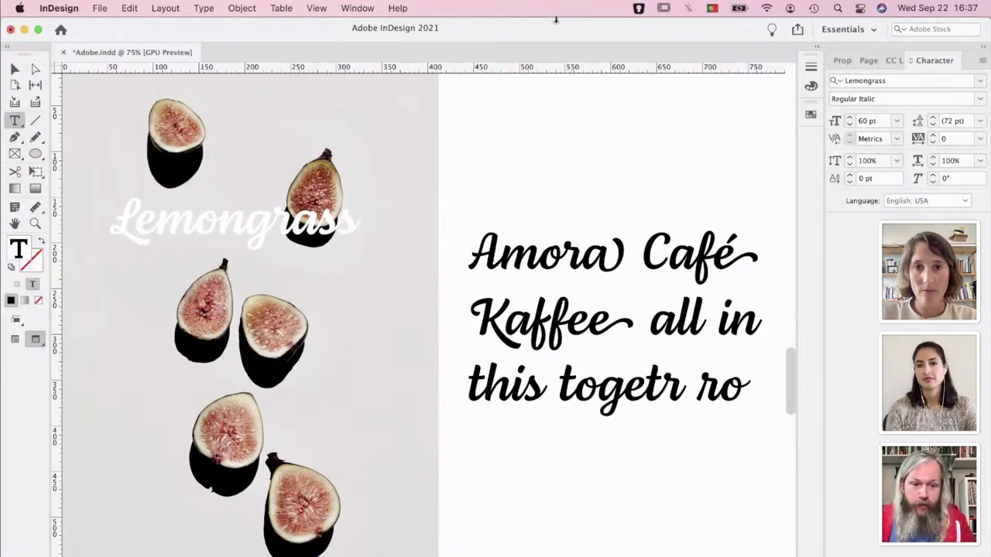
click(350, 8)
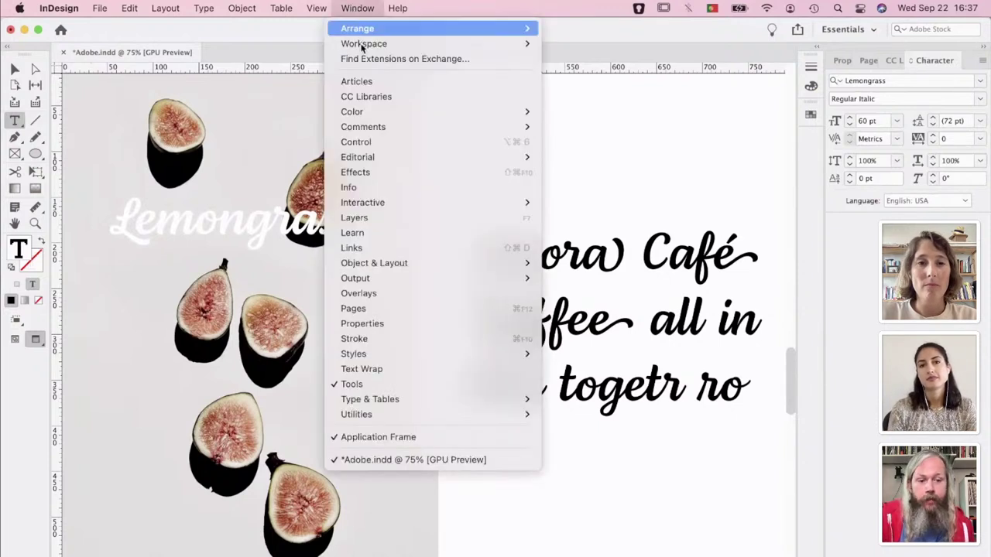
mouse_move(394, 159)
mouse_move(527, 399)
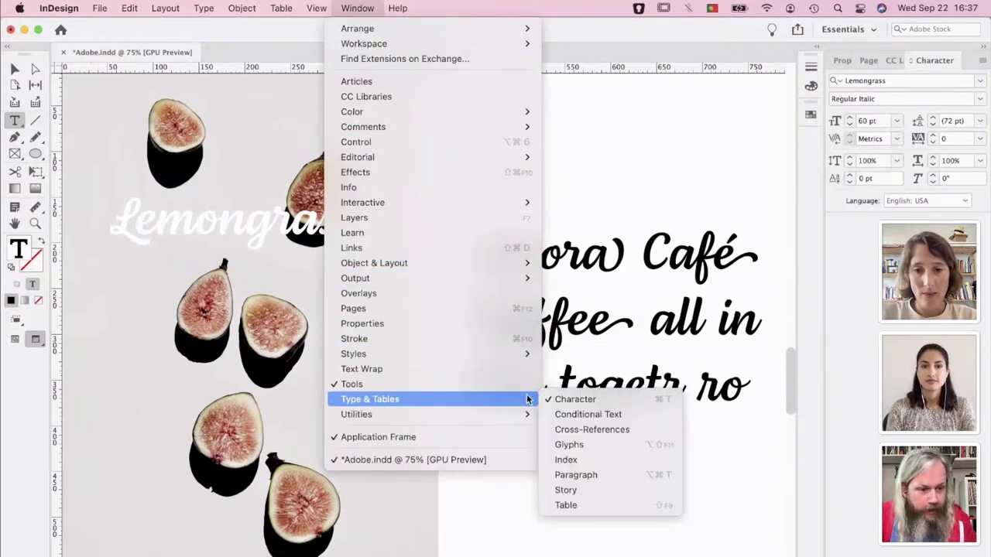
click(581, 445)
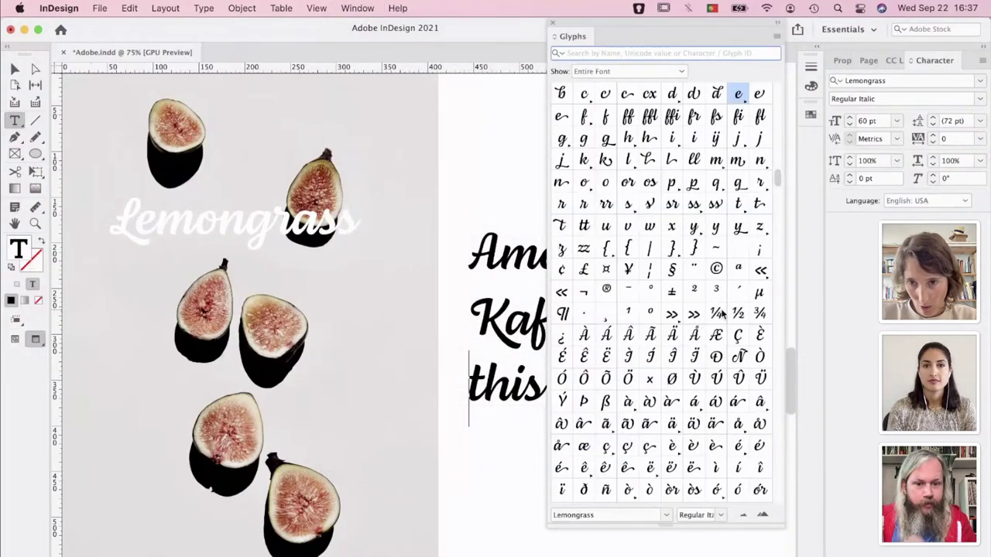
scroll(720, 312, up, 5)
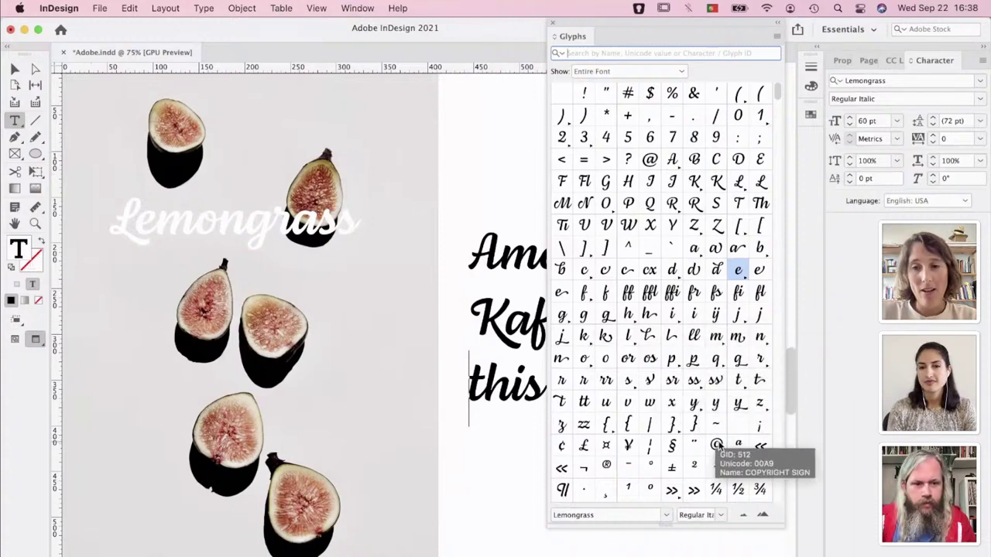
View the OpenType features available for Lemongrass and insert the Th ligature glyph before "this"
click(983, 60)
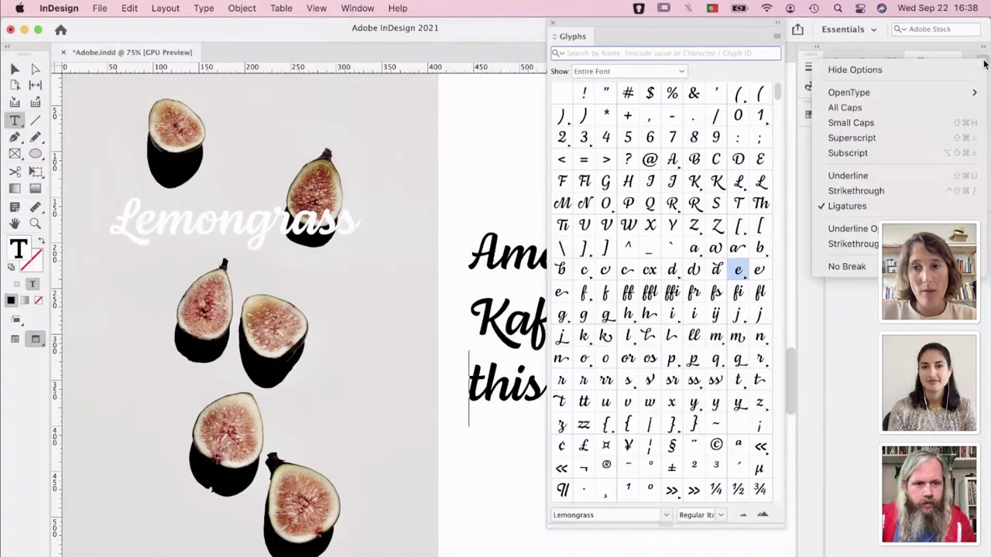
mouse_move(877, 99)
mouse_move(774, 215)
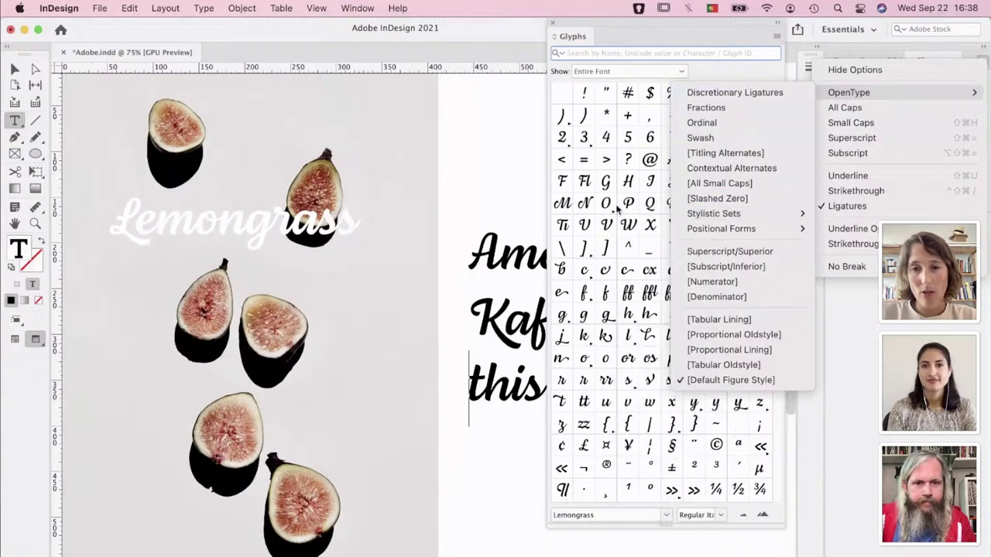
click(620, 213)
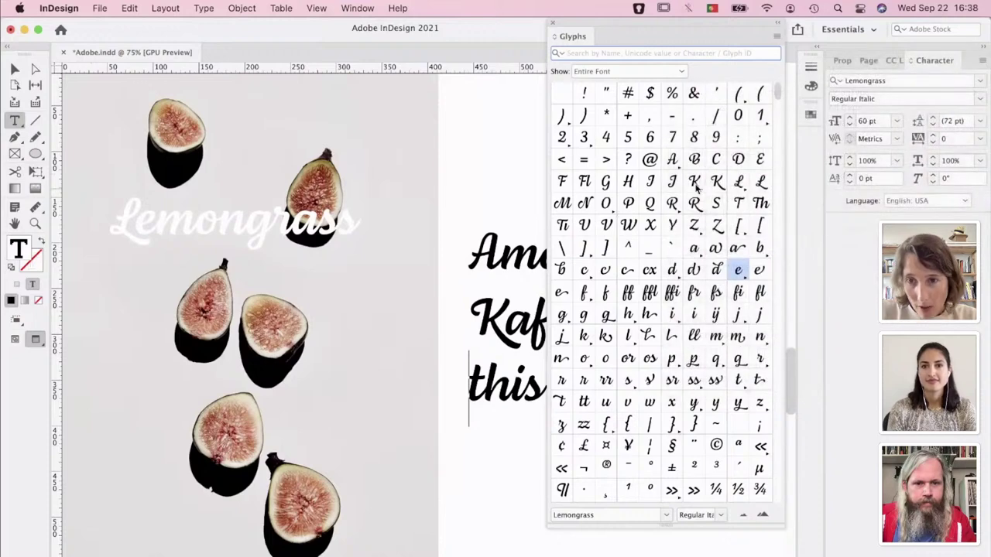
double_click(760, 203)
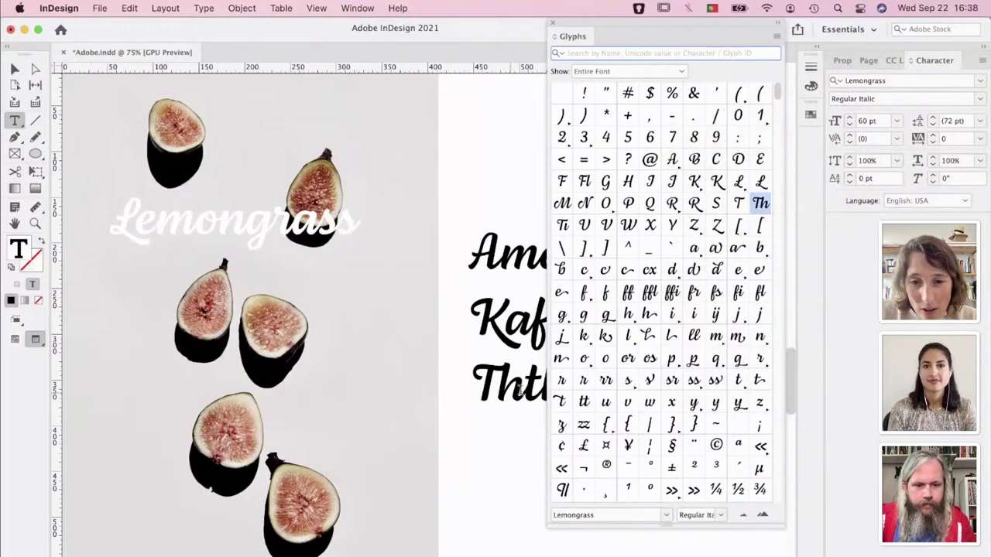
Look through Lemongrass's ligatures and accented characters to the end of the glyph set and close the Glyphs panel
click(651, 204)
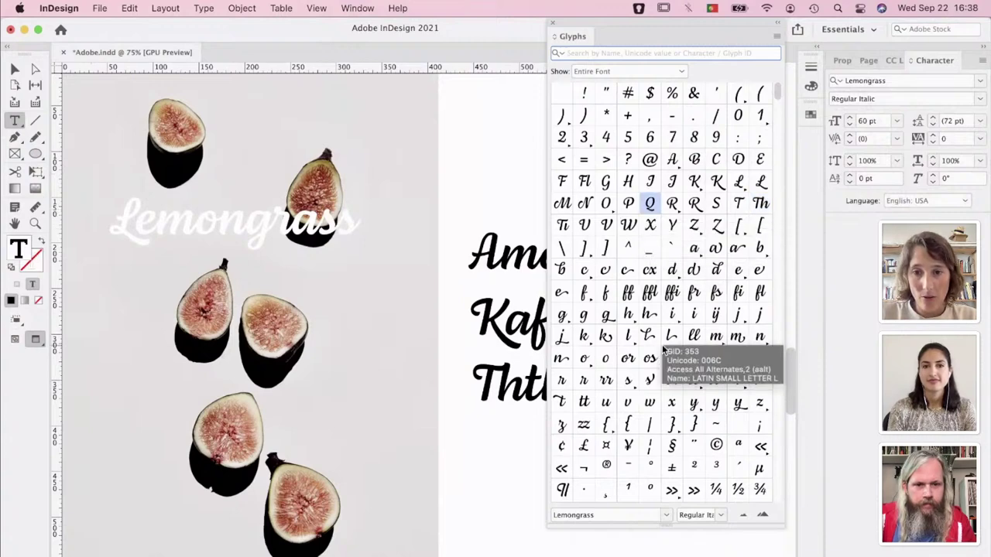
scroll(655, 232, down, 3)
click(651, 226)
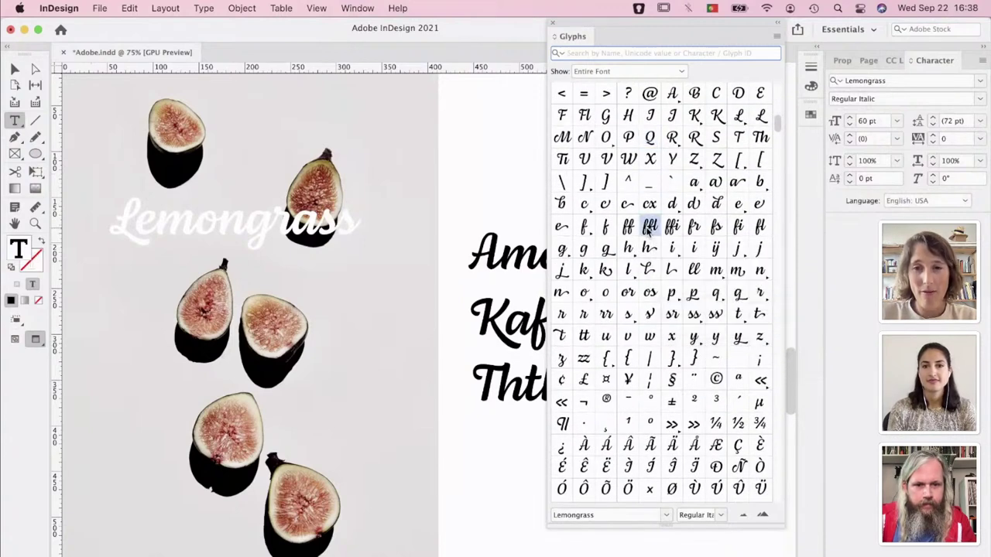
click(672, 227)
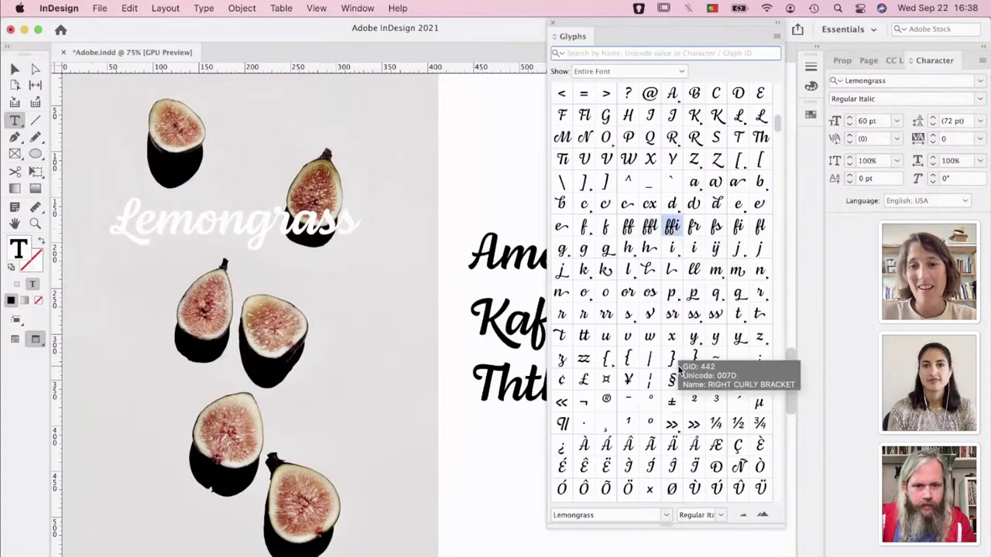
scroll(679, 372, down, 2)
scroll(679, 371, down, 1)
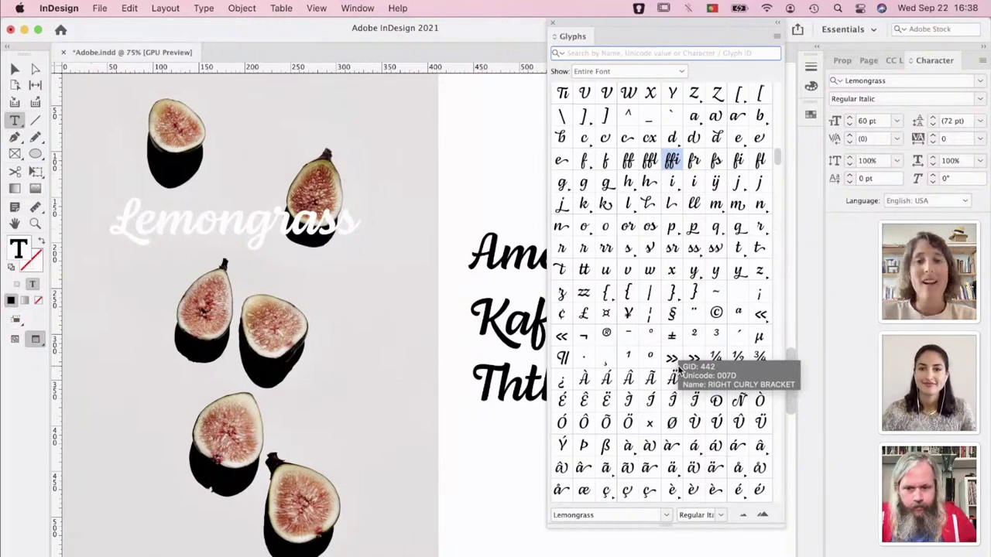
scroll(679, 373, down, 10)
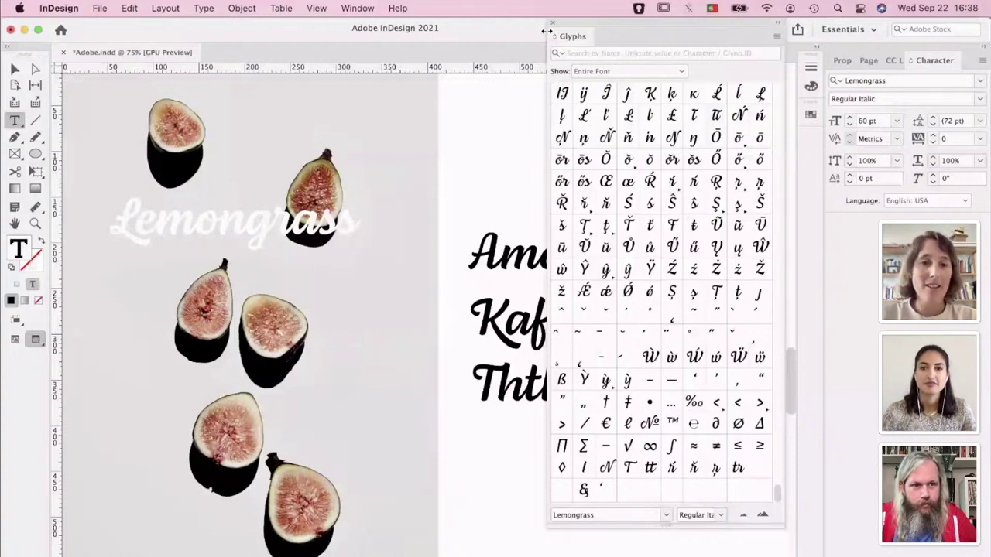
click(552, 23)
Place the text cursor before "Amora" and reopen the Glyphs panel to review the Lemongrass character set
click(504, 242)
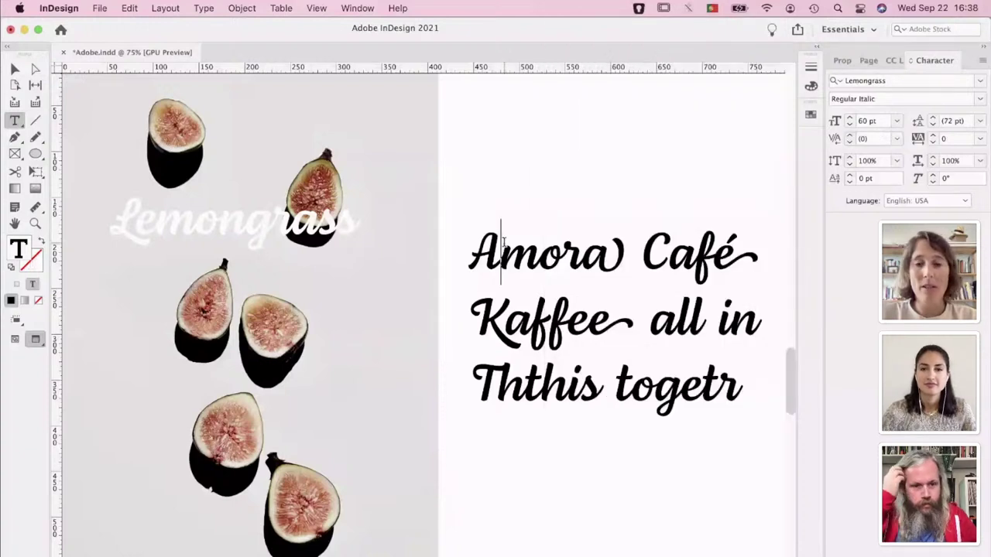
key(Left)
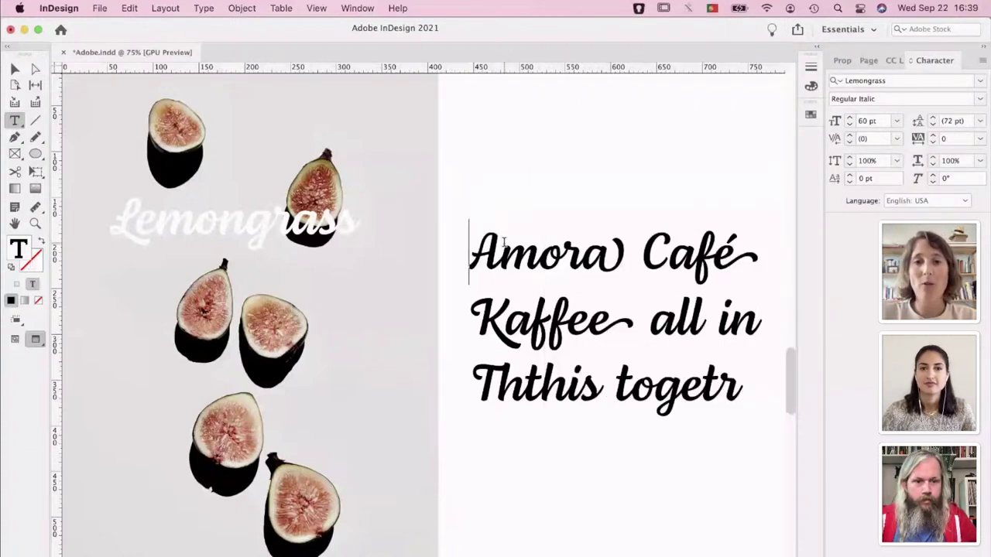
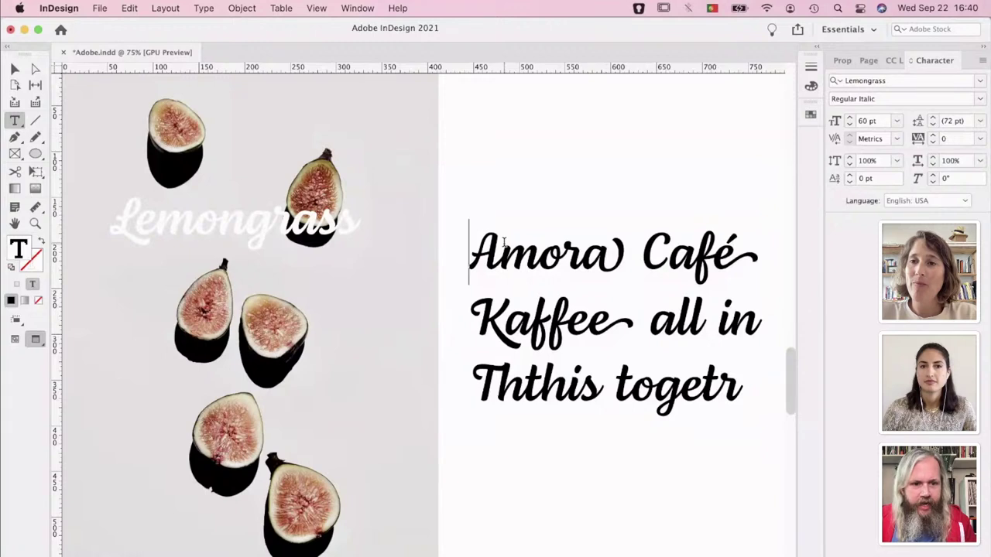
click(364, 8)
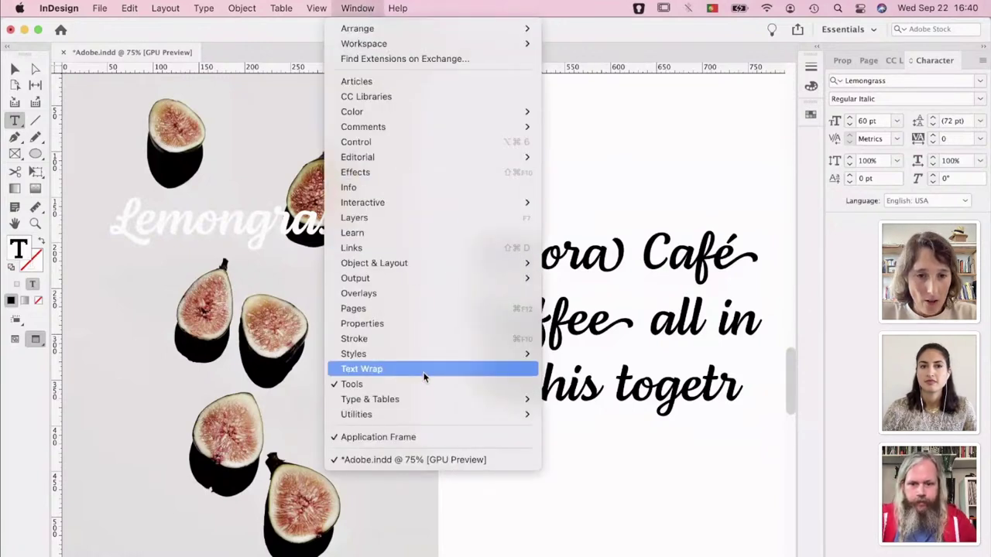
mouse_move(426, 400)
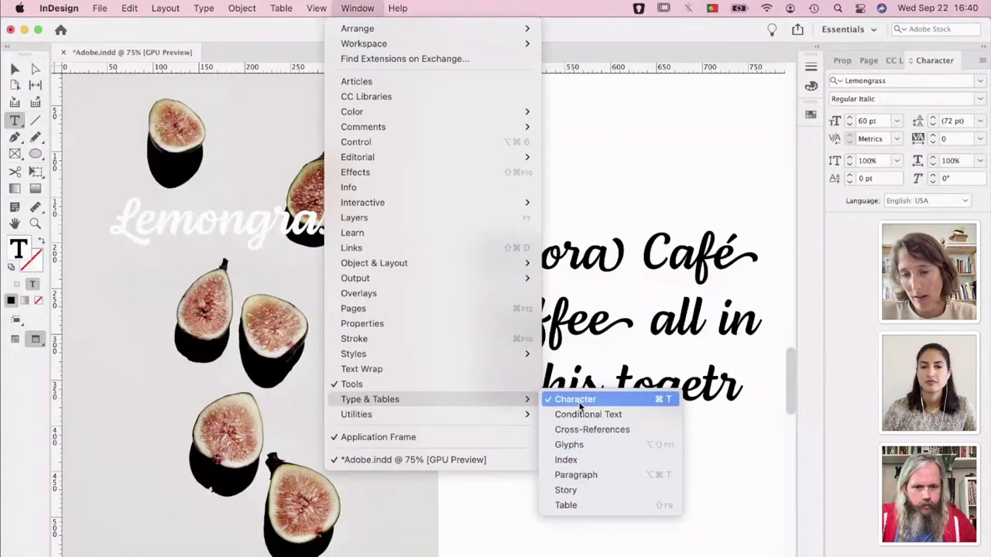
click(581, 445)
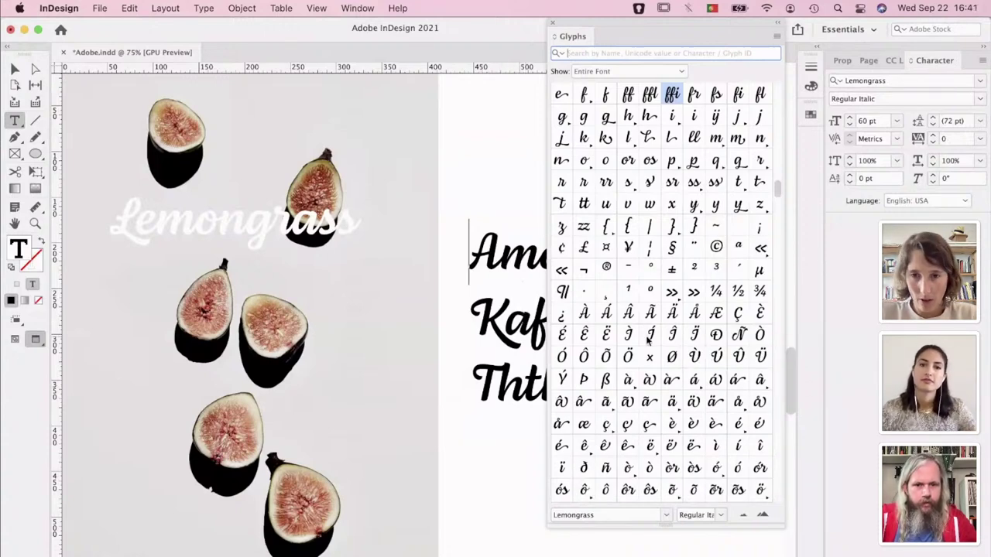
scroll(649, 339, down, 8)
scroll(649, 338, down, 5)
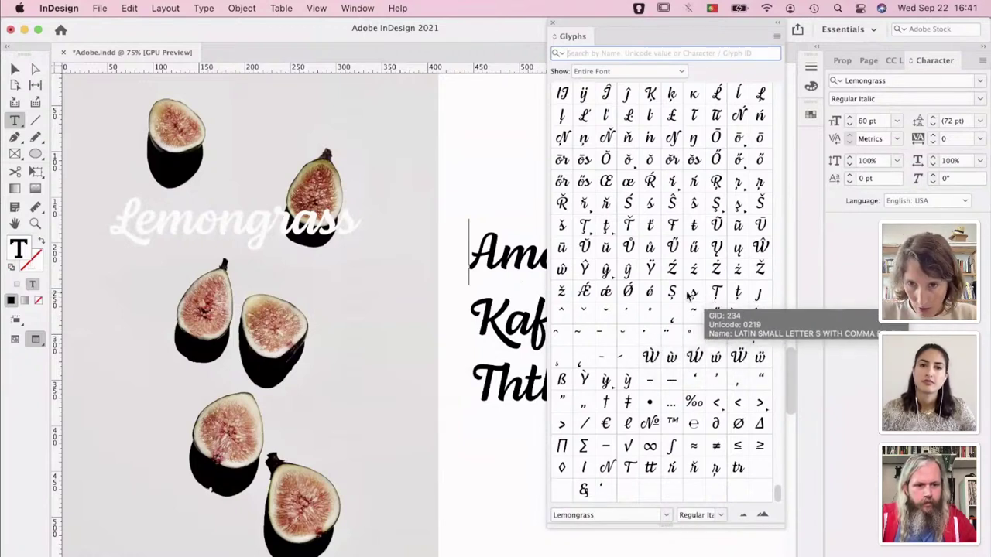
scroll(653, 286, up, 15)
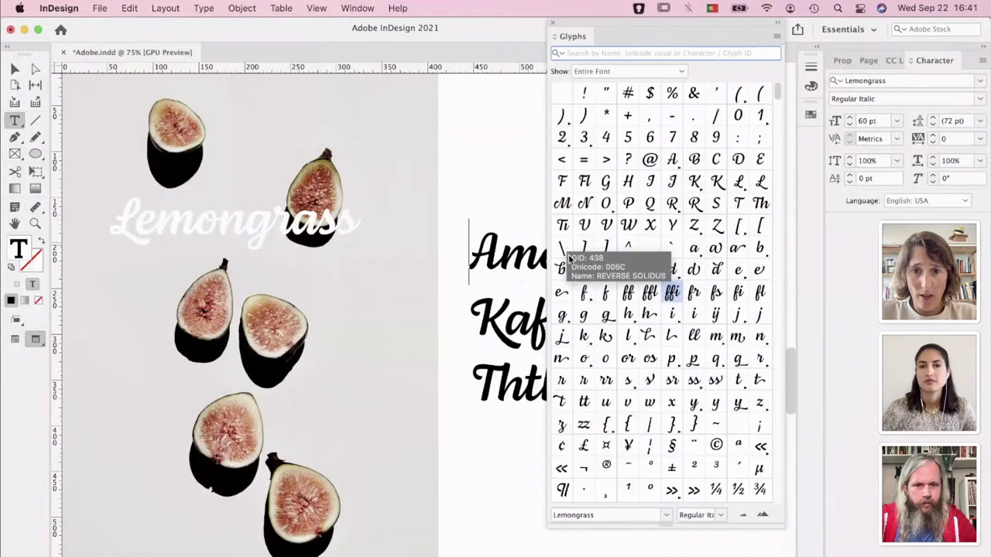
Insert the M and D glyphs before "Amora" and add an "e" between them, moving the Glyphs panel off the text
double_click(566, 211)
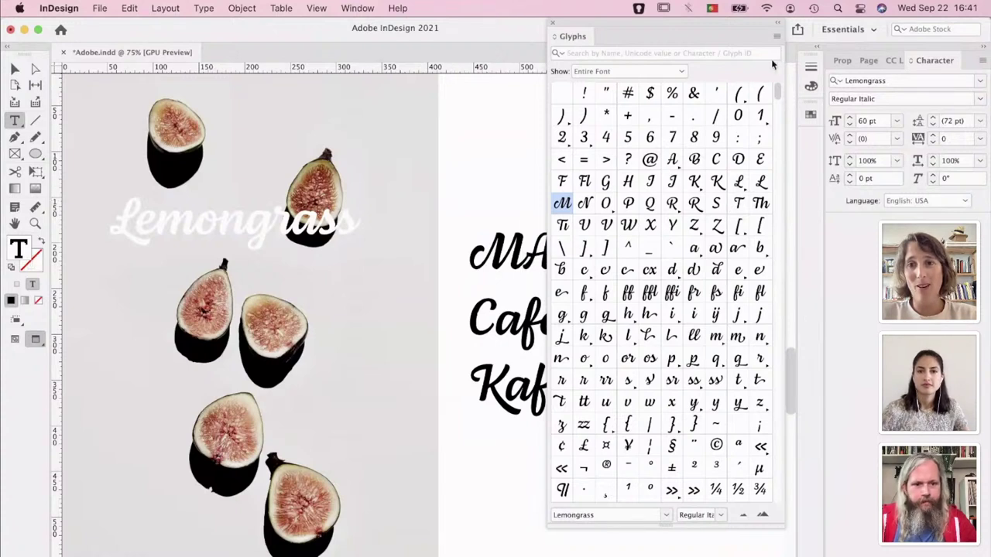
double_click(738, 159)
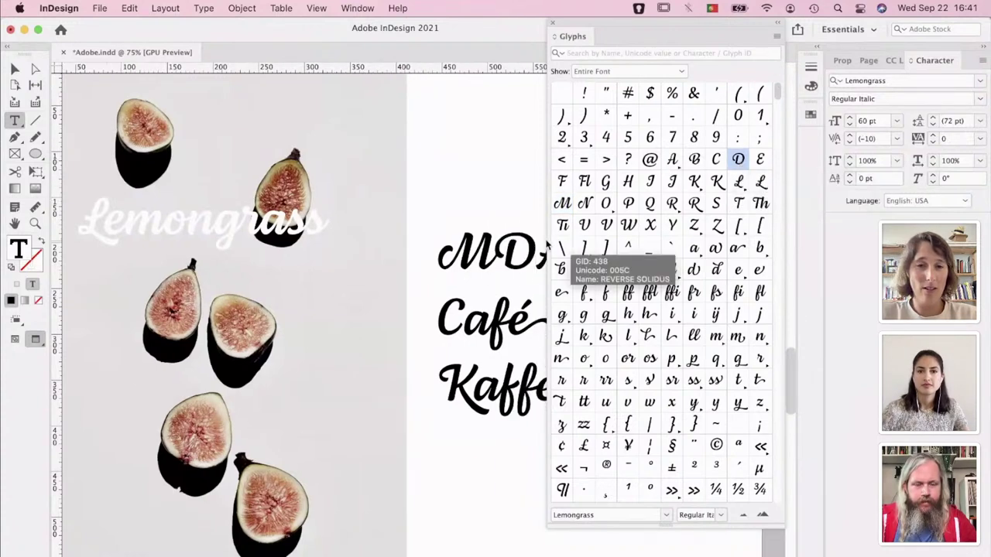
key(Left)
drag(570, 26, 754, 54)
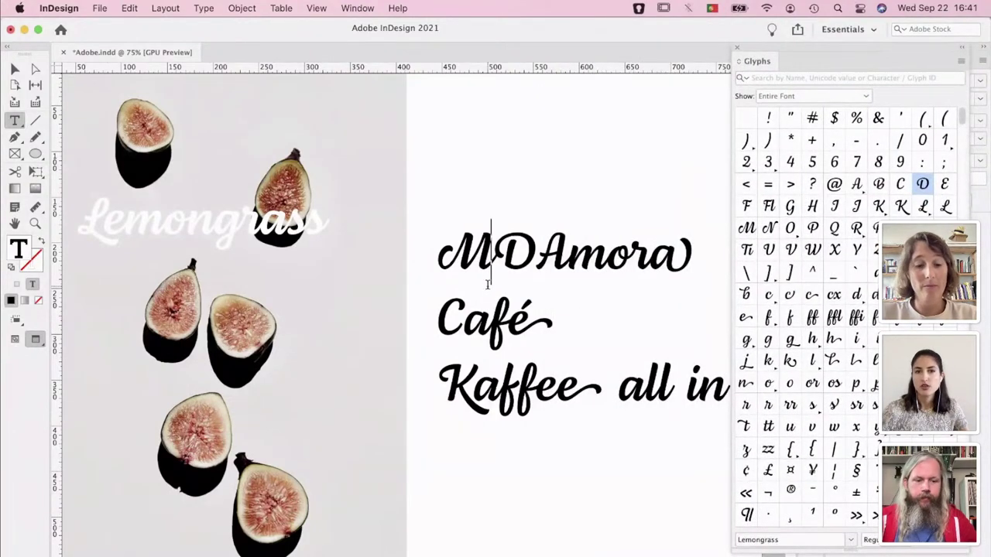
text(e)
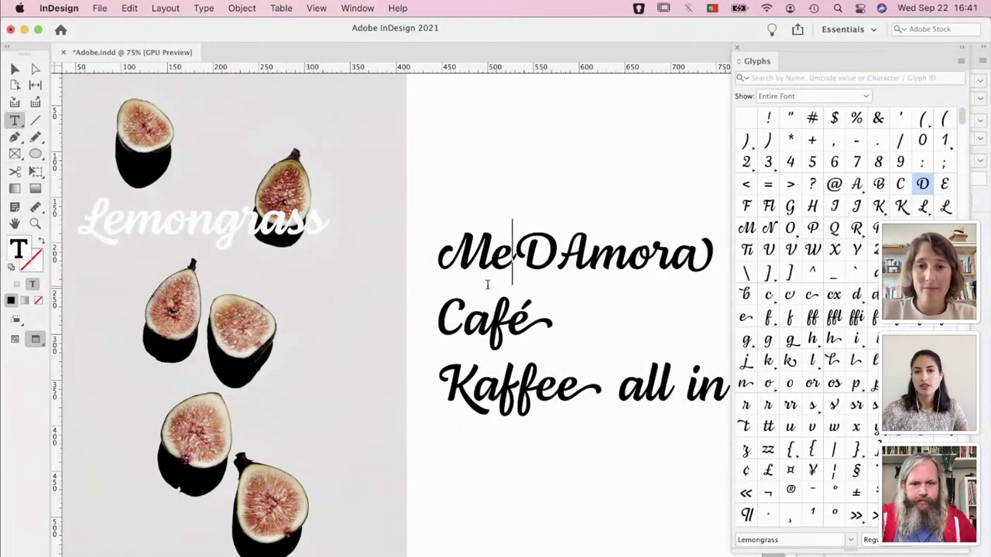
Select the D, A and M of "MeDAmora" one at a time to check them for alternate glyphs
click(551, 246)
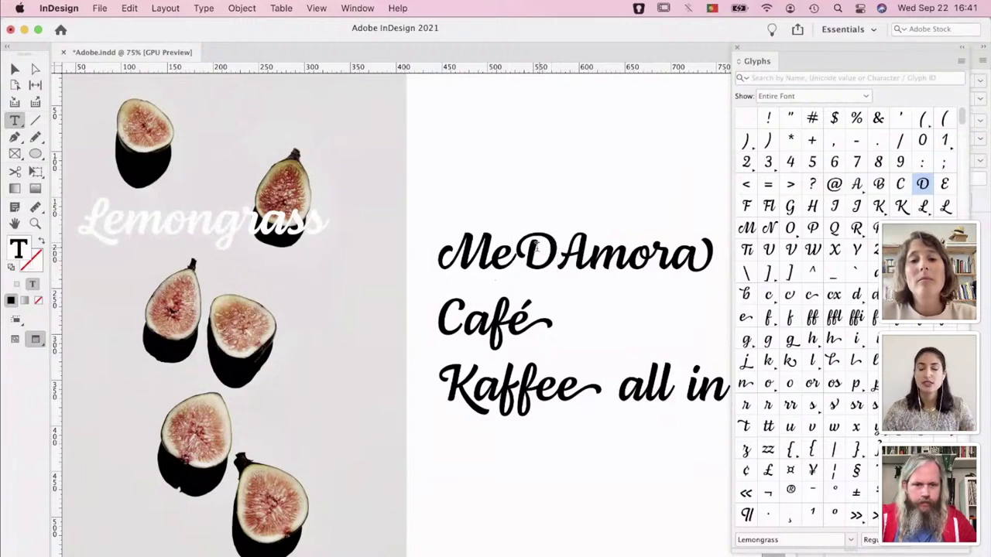
key(shift+Left)
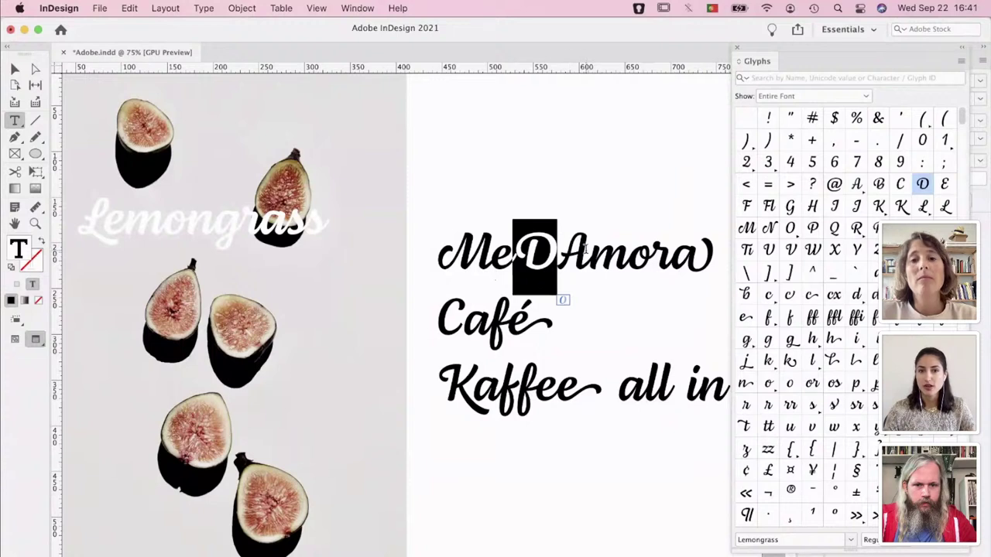
key(Right)
key(shift+Right)
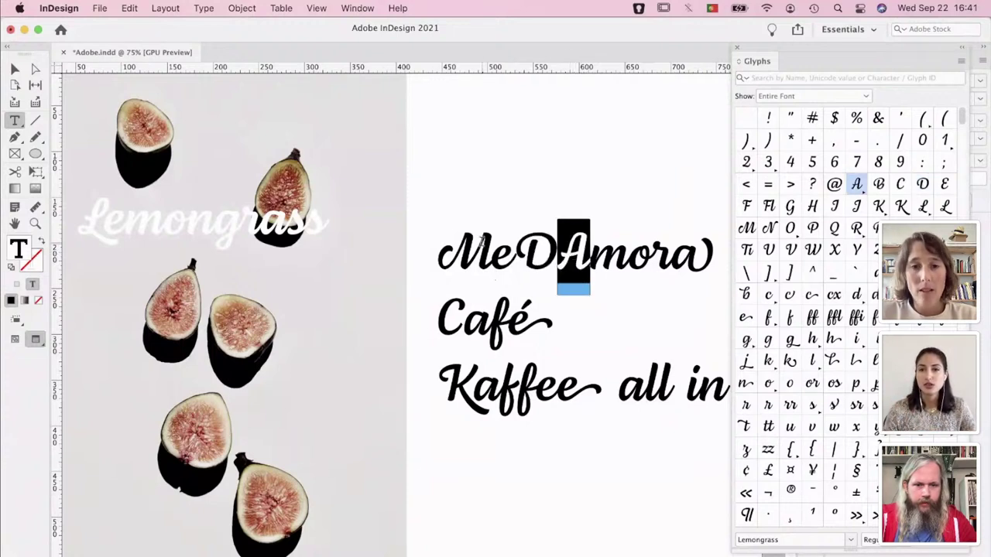
click(483, 244)
key(shift+Left)
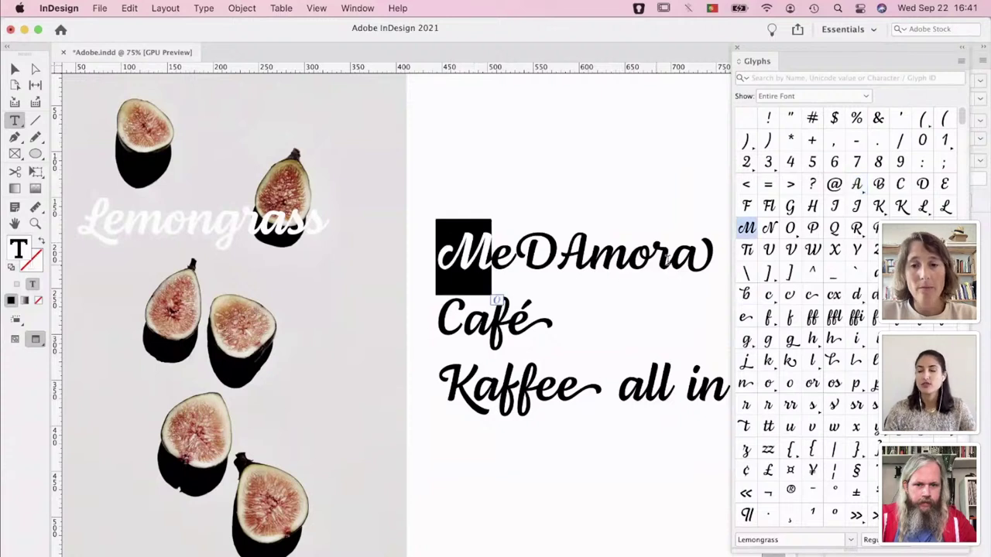
Close the Glyphs panel and replace the final "a" of "MeDAmora" with its alternate ending in a horizontal swash
click(710, 252)
key(shift+Left)
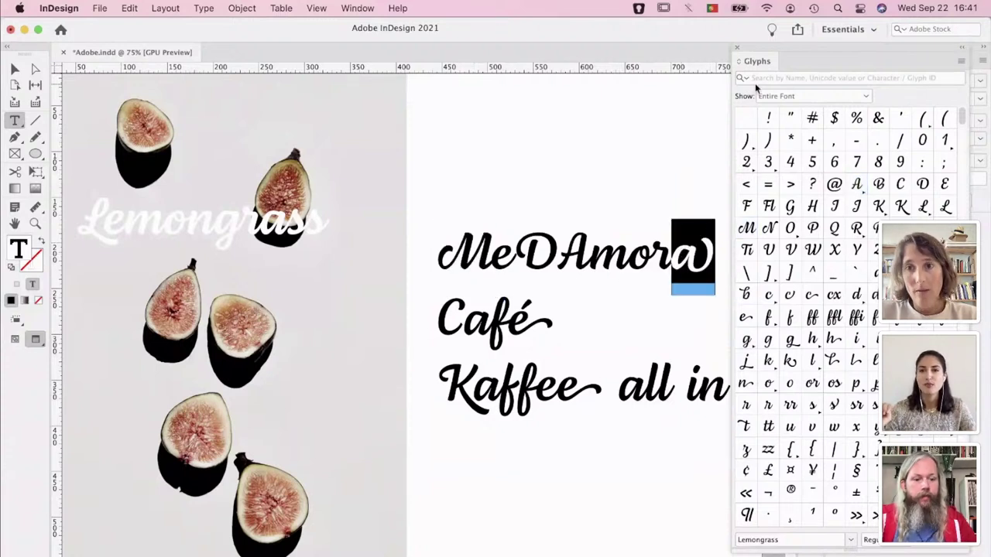
click(738, 47)
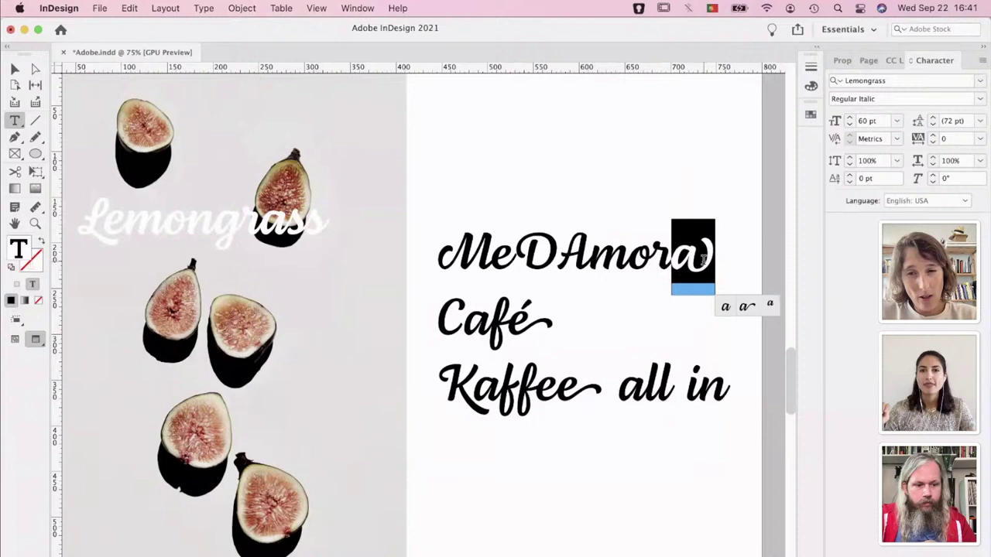
click(744, 307)
click(667, 345)
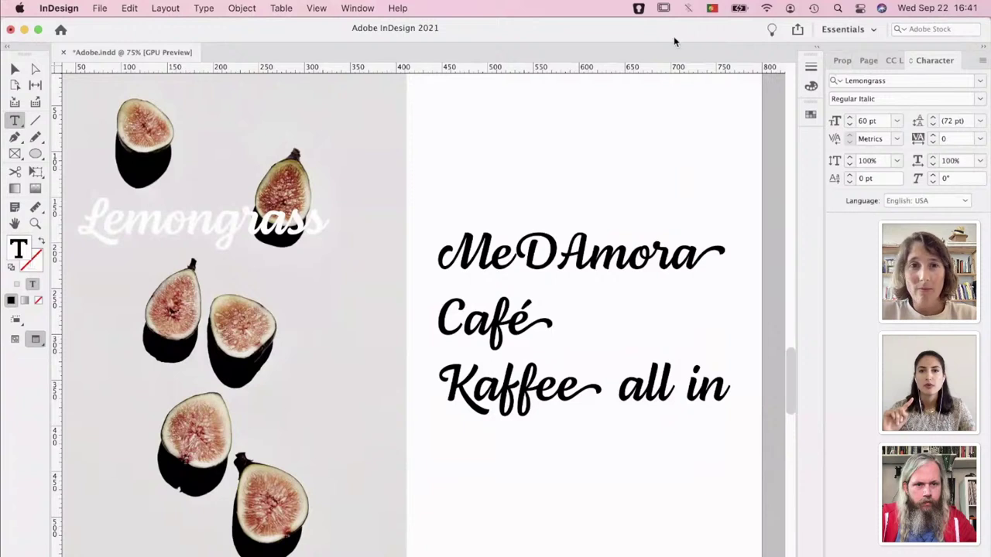
Reopen the Glyphs panel beside the sample text and view the whole fig spread at 60%
click(197, 7)
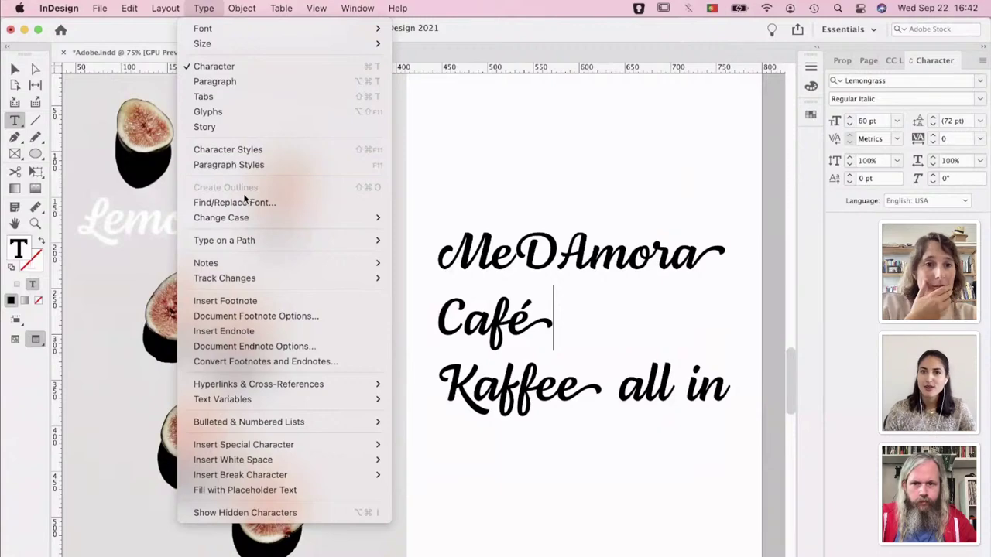
click(244, 121)
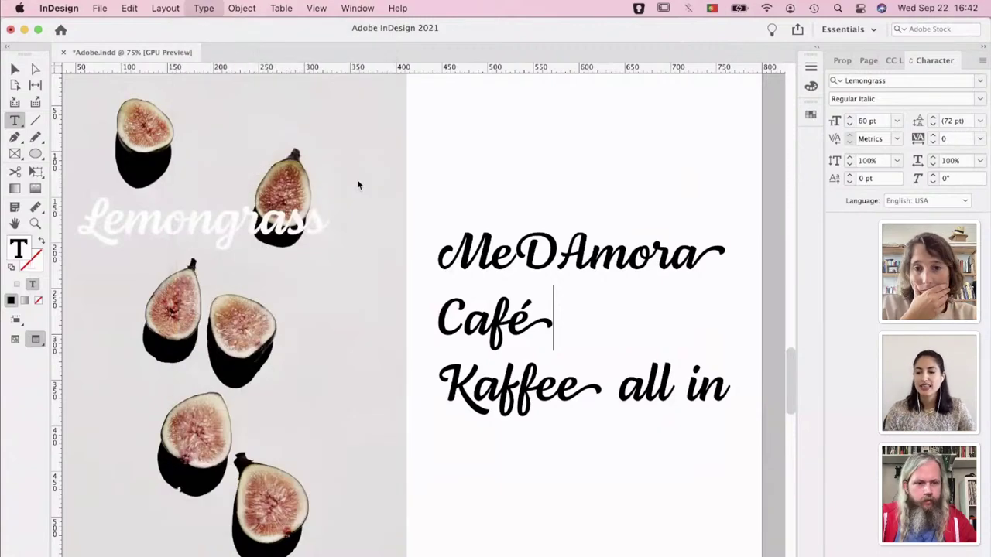
click(481, 260)
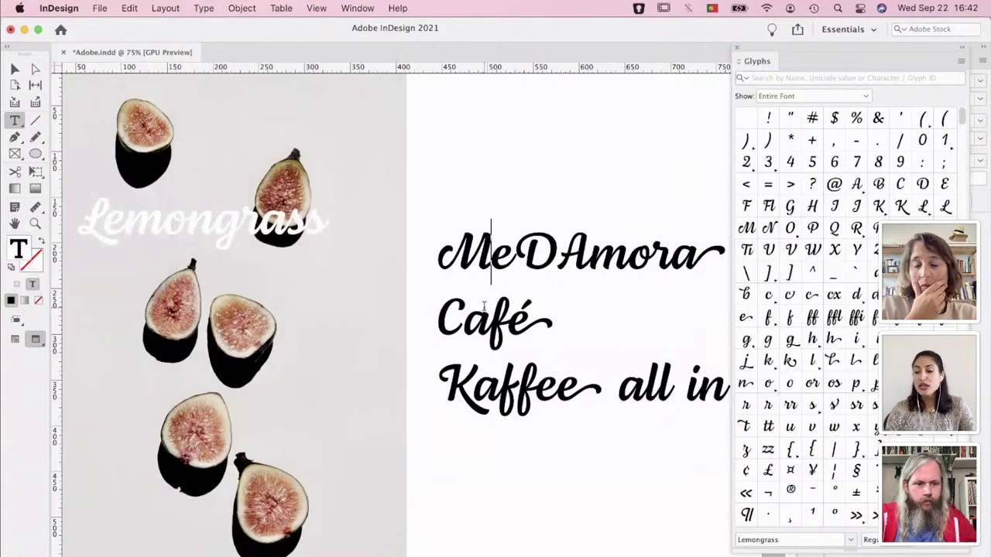
key(Down)
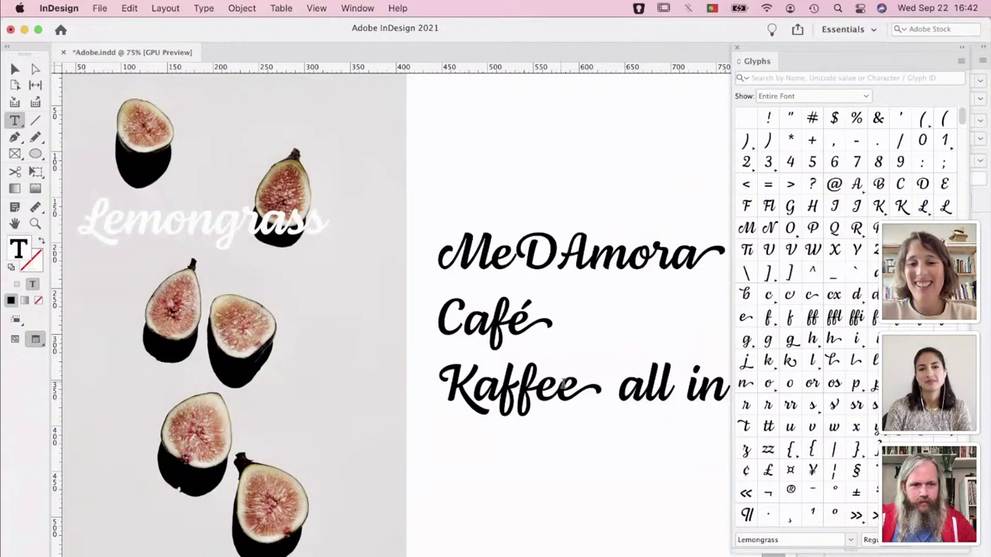
click(608, 400)
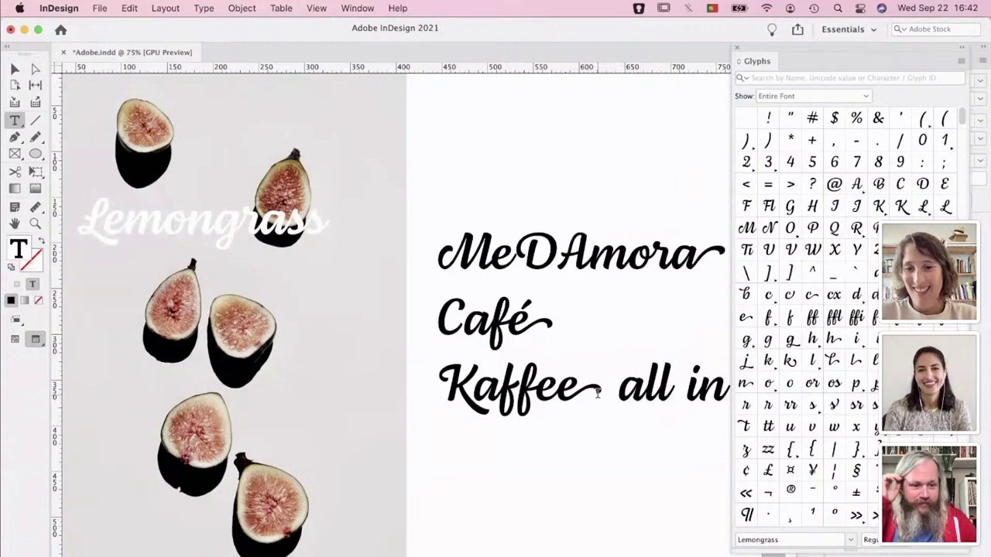
click(664, 387)
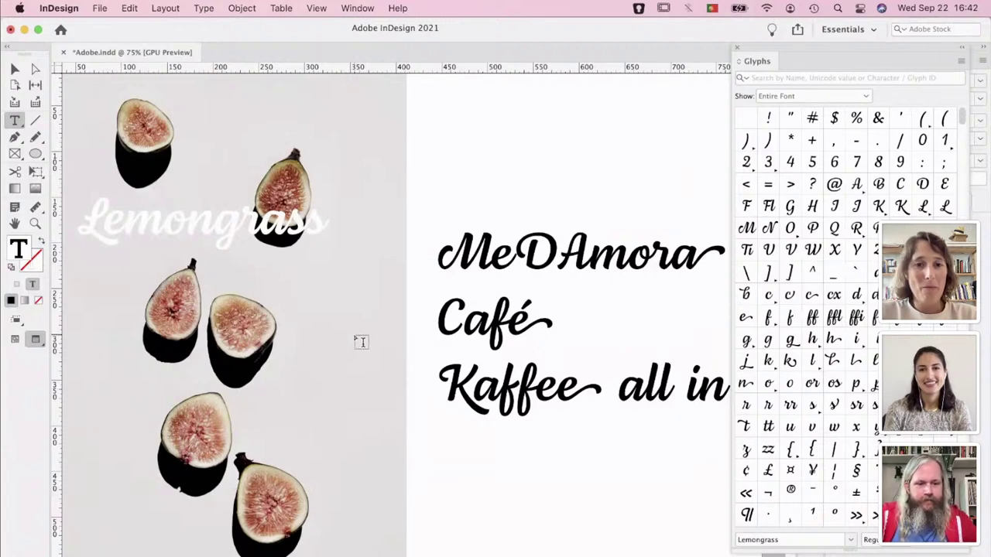
scroll(361, 341, down, 2)
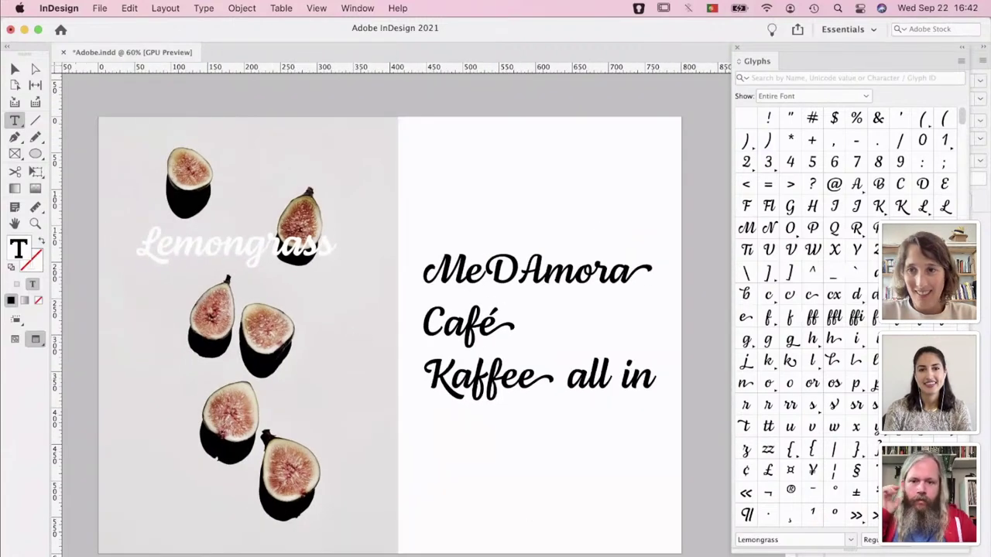
Switch to Chrome and open the Laca family page on Adobe Fonts at its specimen images and sample text settings
click(320, 548)
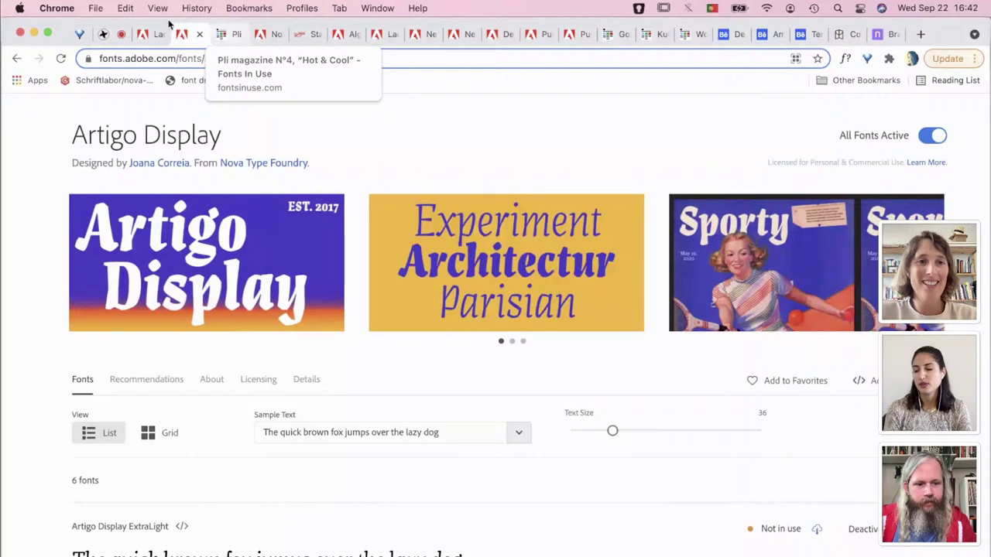
click(145, 38)
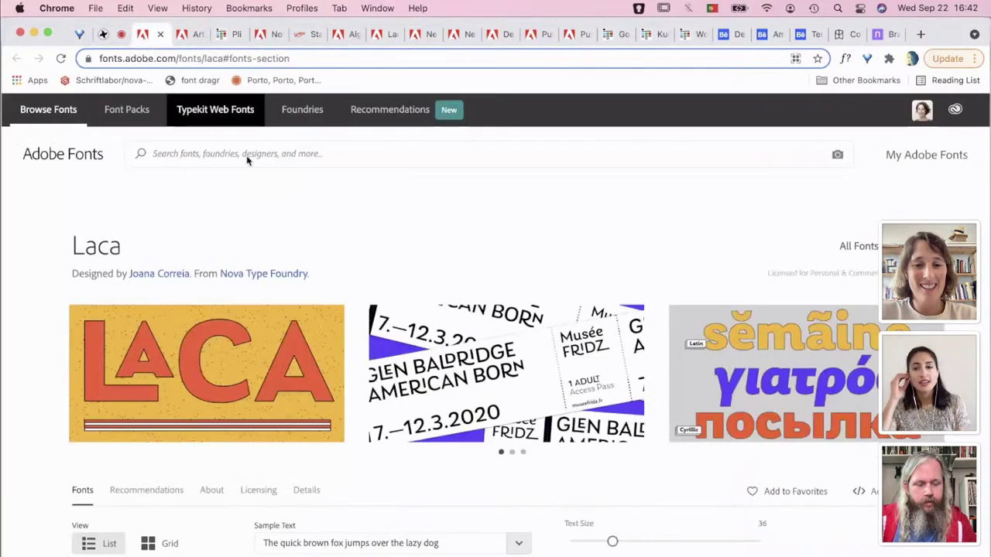
scroll(505, 394, down, 2)
scroll(505, 395, down, 2)
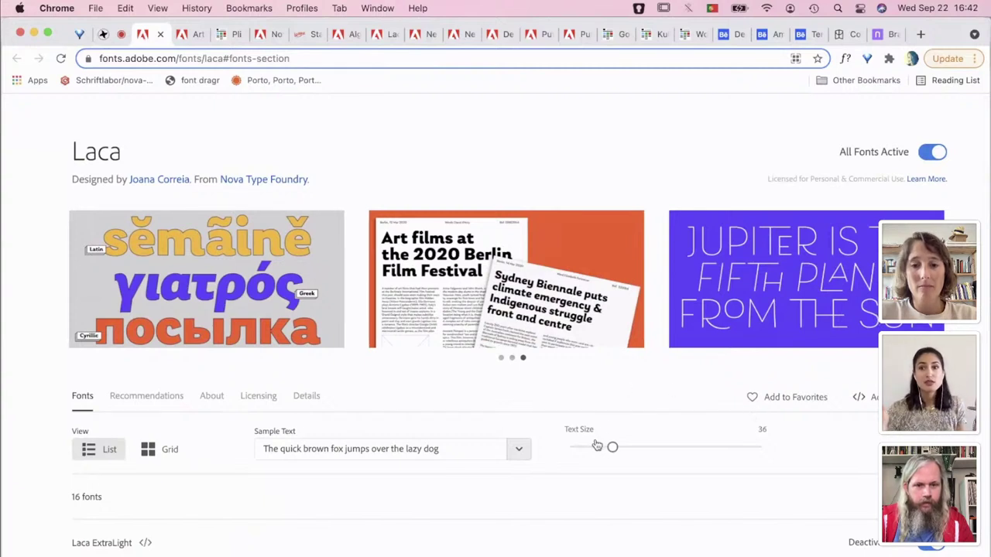
Set Laca's sample text size to 58 and browse back through the family's specimen images
drag(611, 448, 650, 451)
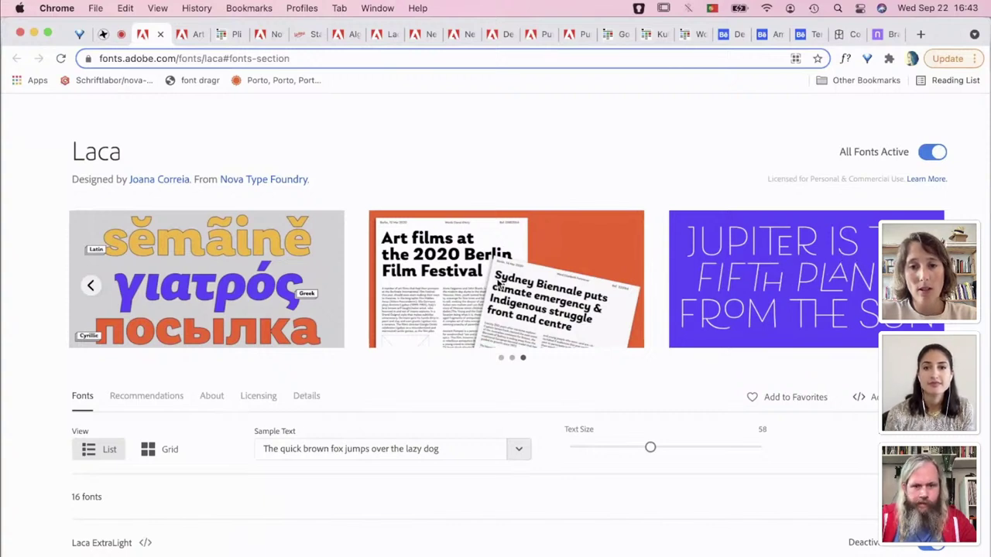
click(90, 286)
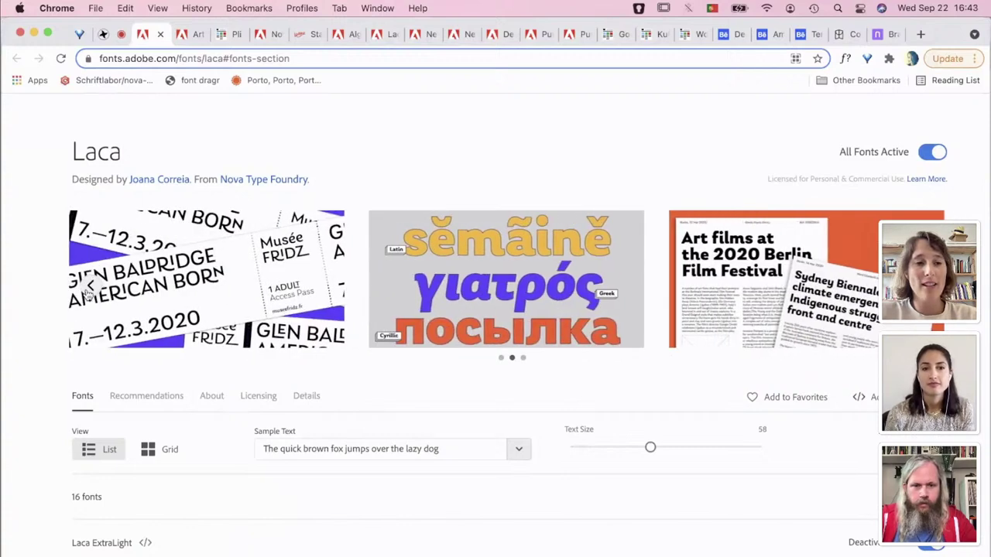
click(90, 287)
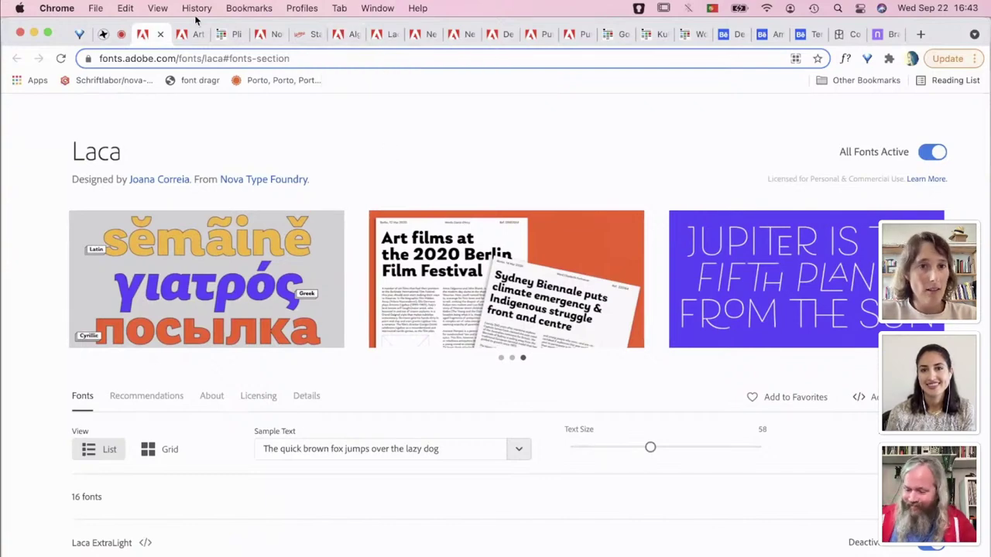
Examine the headline lettering on the Lorenz snacks website and return to the Nova Type Foundry page on Adobe Fonts
click(301, 35)
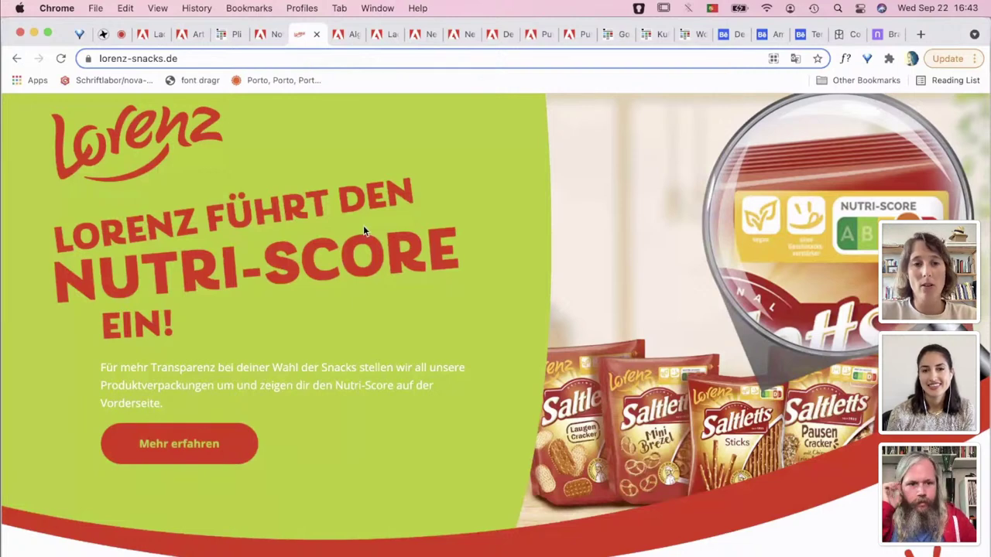
scroll(408, 344, down, 1)
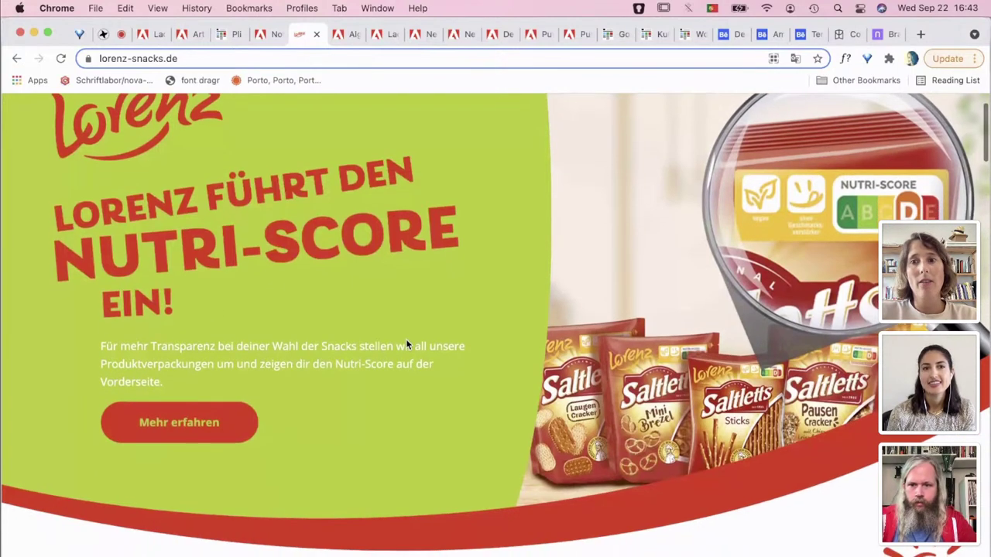
scroll(407, 345, up, 2)
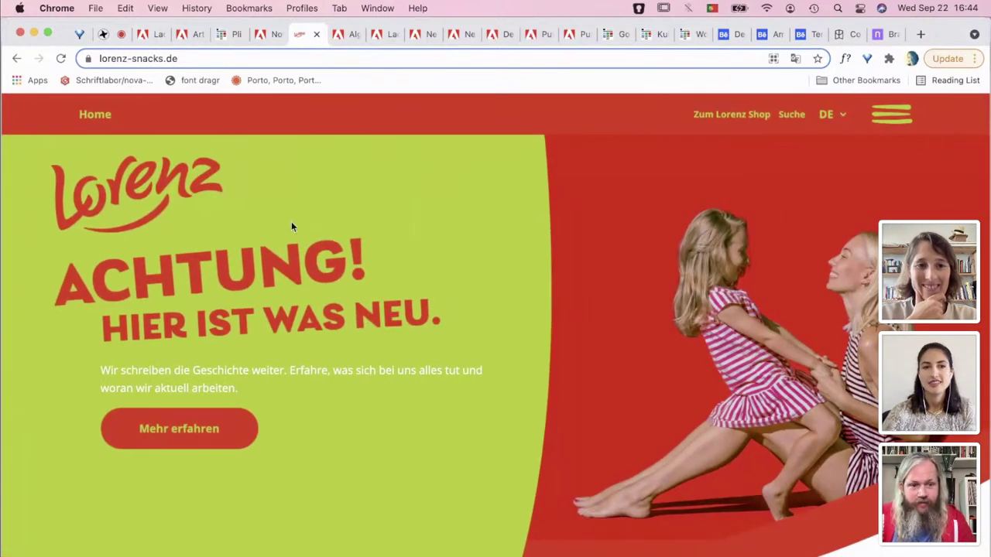
click(267, 34)
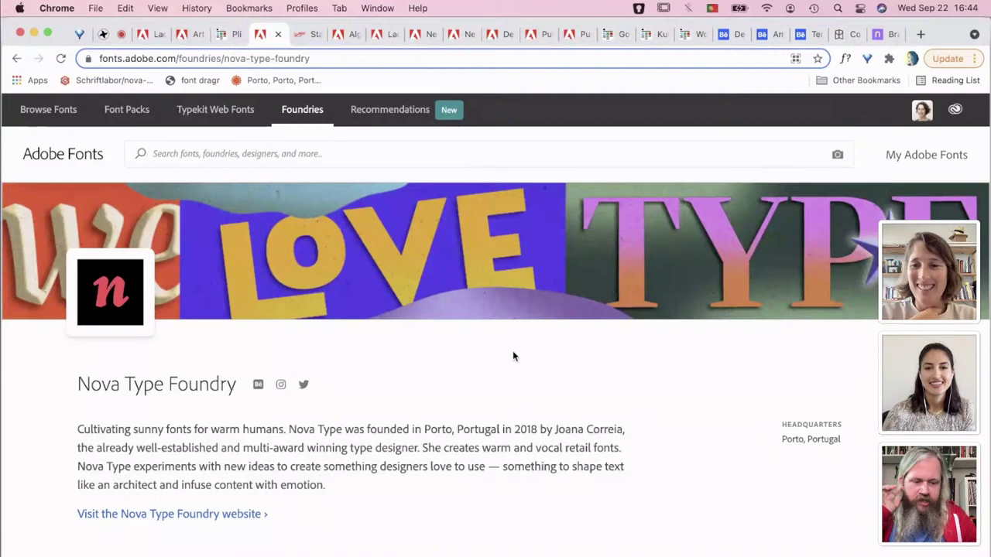
Switch to InDesign and look through the spreads from "Buy less, buy knowing more" to the "Latte machiato" samples
key(super+Tab)
key(super+Tab)
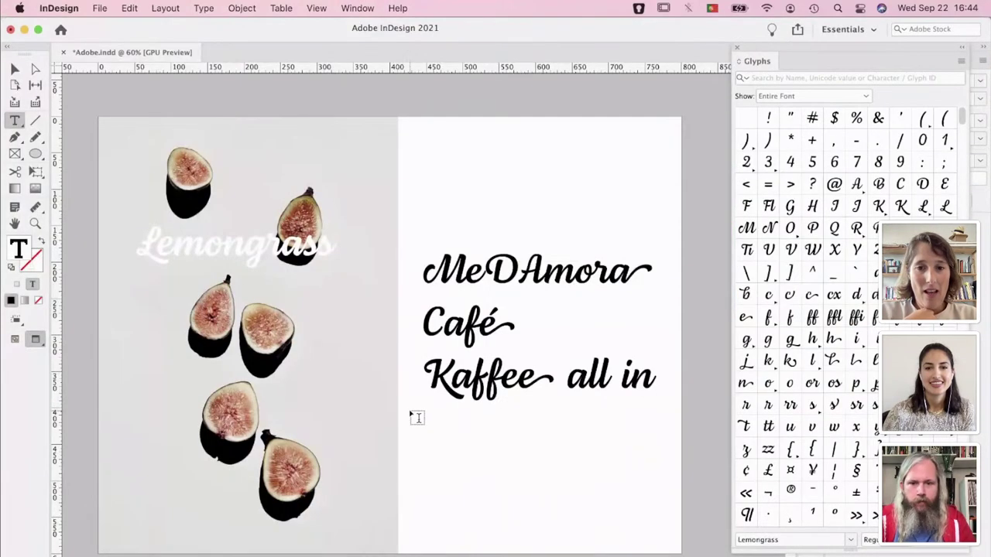
scroll(413, 416, down, 5)
scroll(417, 418, down, 10)
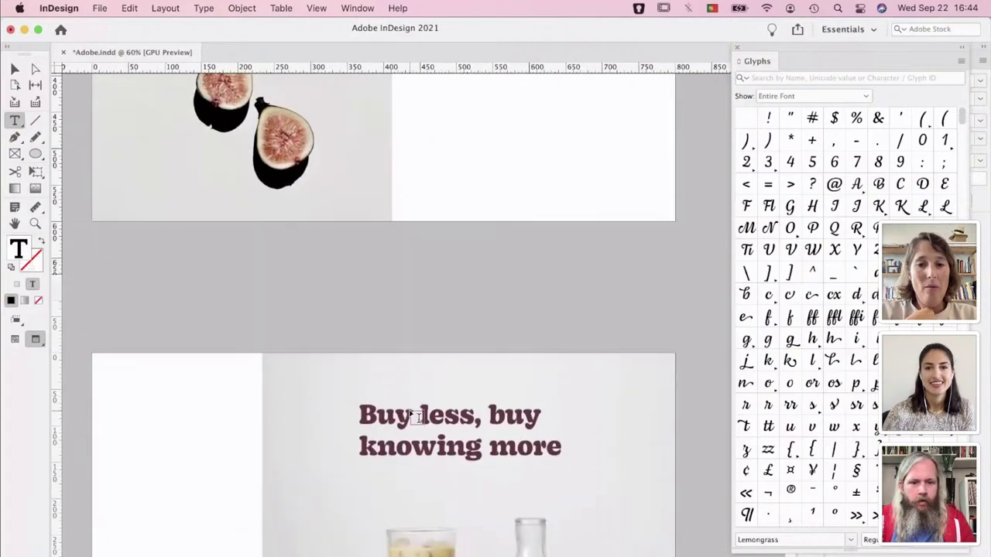
scroll(416, 418, down, 12)
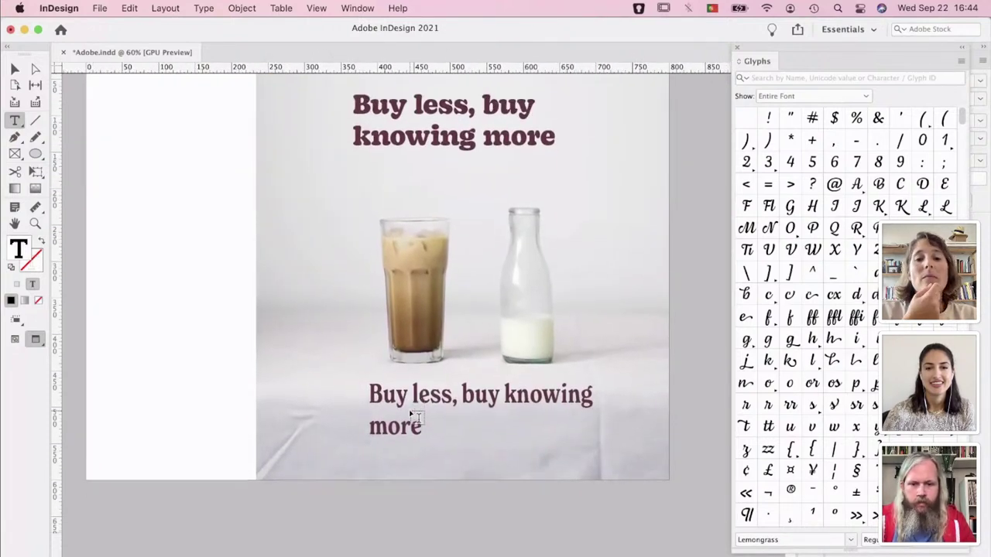
scroll(417, 418, down, 2)
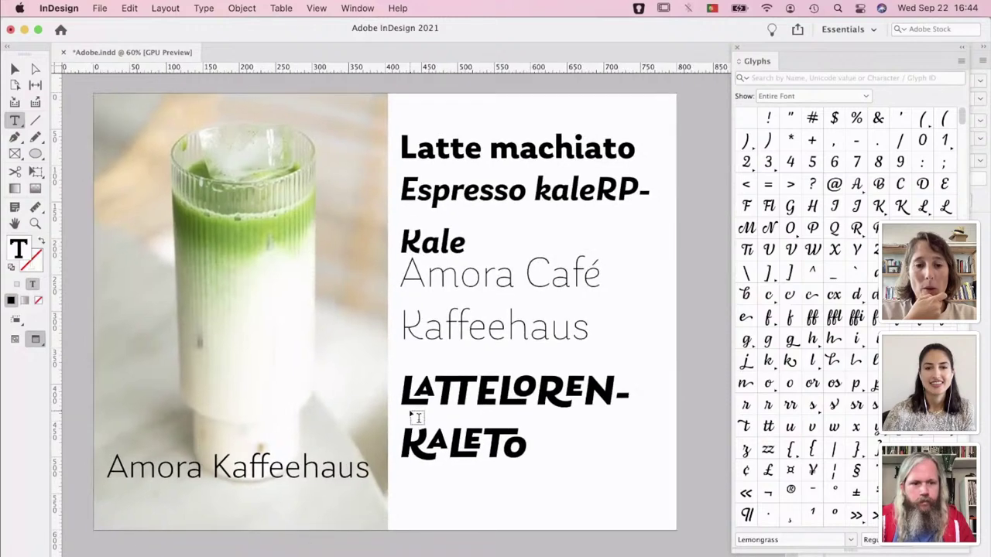
Switch to Chrome and examine the Kulia Skincare branding and packaging images on Fonts In Use
click(314, 552)
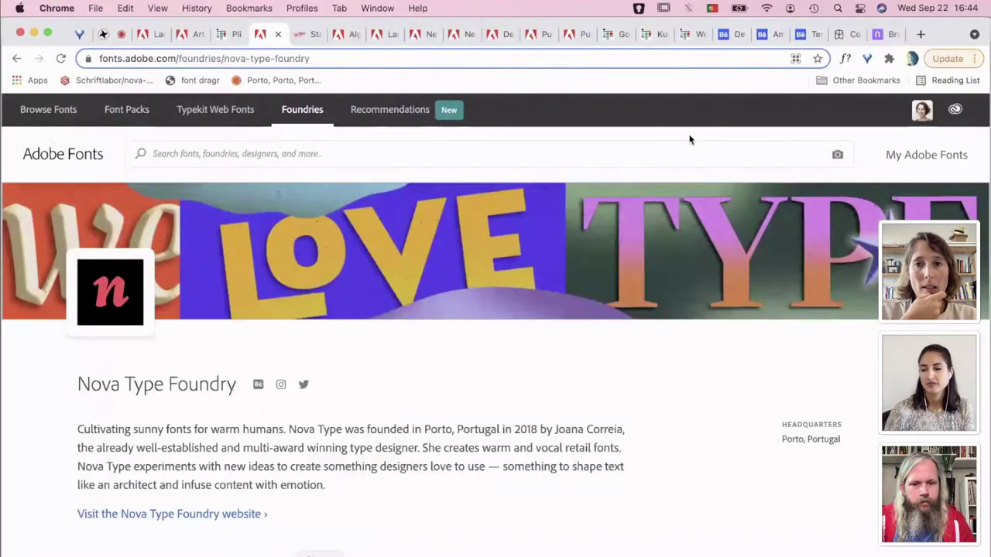
click(651, 35)
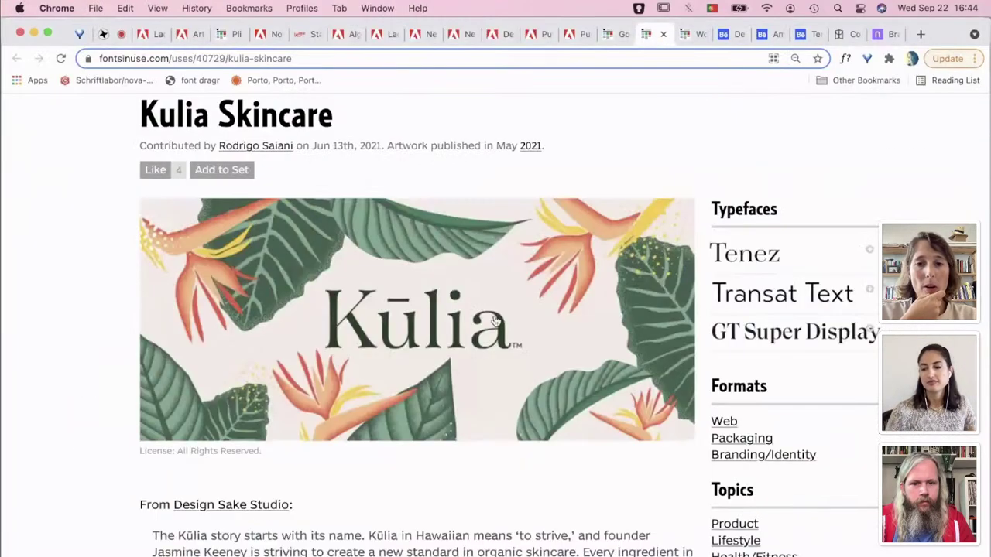
scroll(495, 321, down, 4)
scroll(495, 321, down, 3)
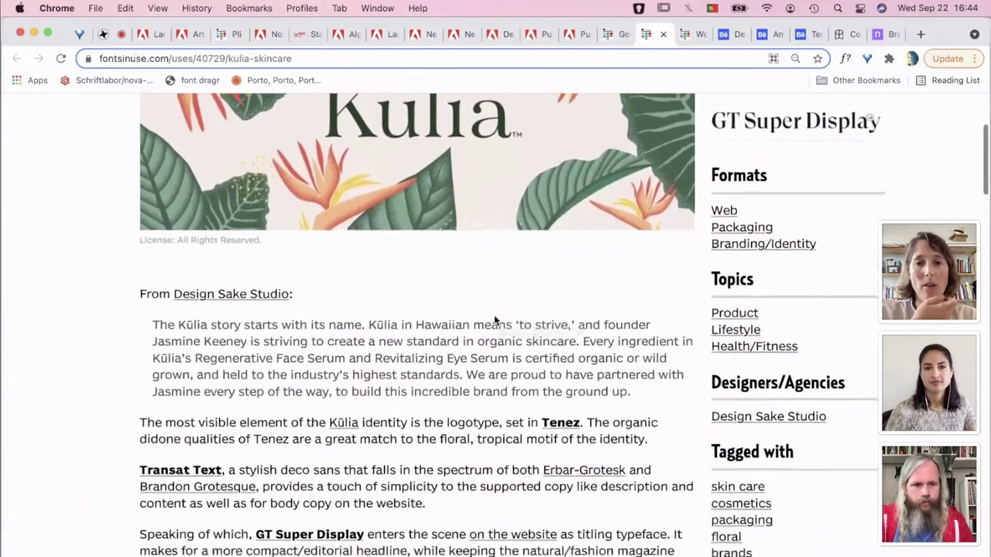
scroll(494, 315, up, 5)
scroll(494, 314, down, 7)
scroll(494, 315, down, 10)
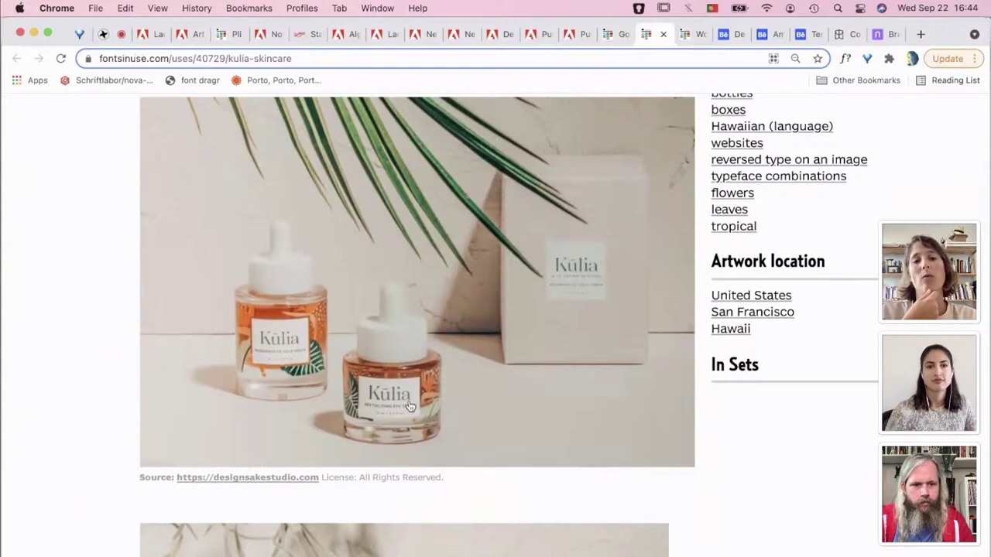
scroll(411, 406, down, 12)
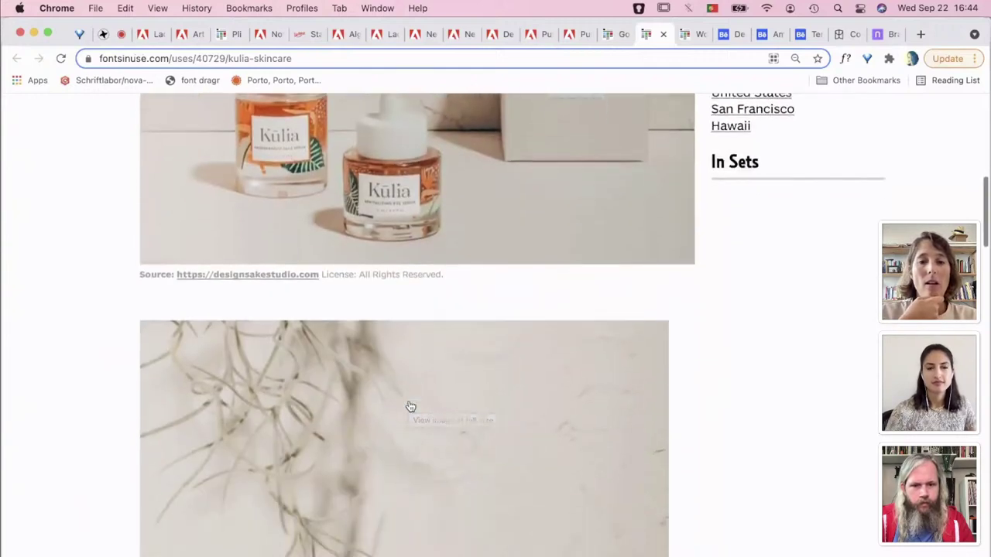
scroll(411, 406, down, 2)
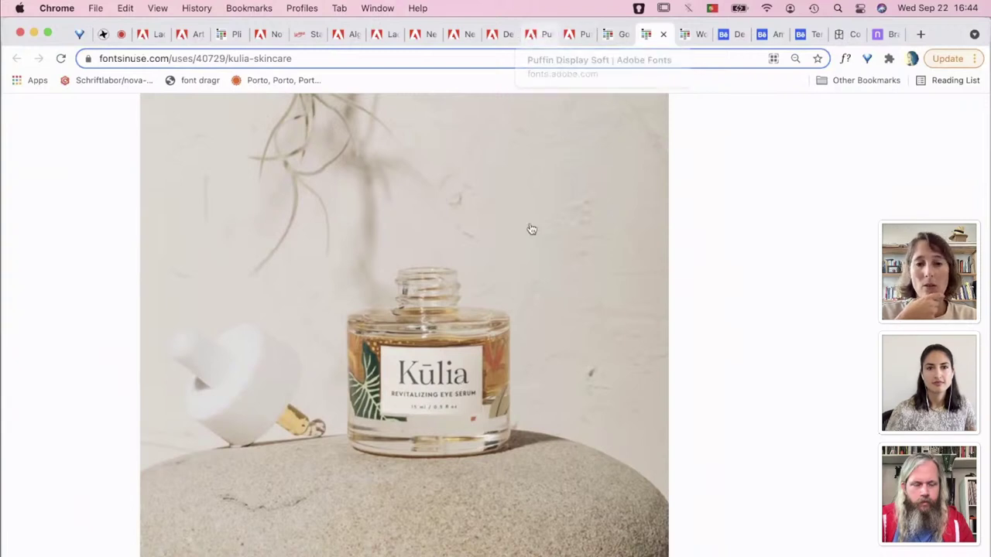
Go from the Puffin Display Soft page to the full Adobe Fonts catalogue and filter it by the Rounded tag
click(542, 35)
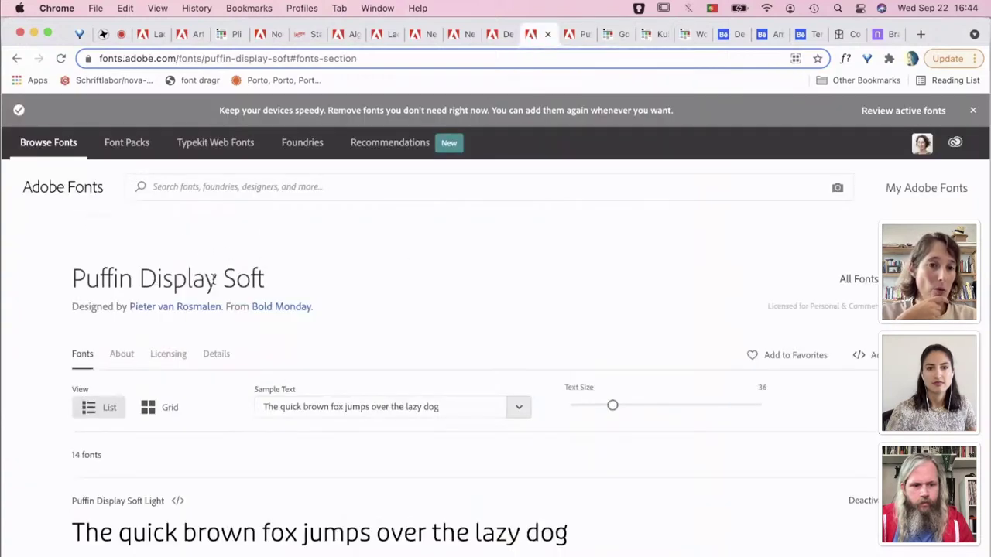
click(85, 192)
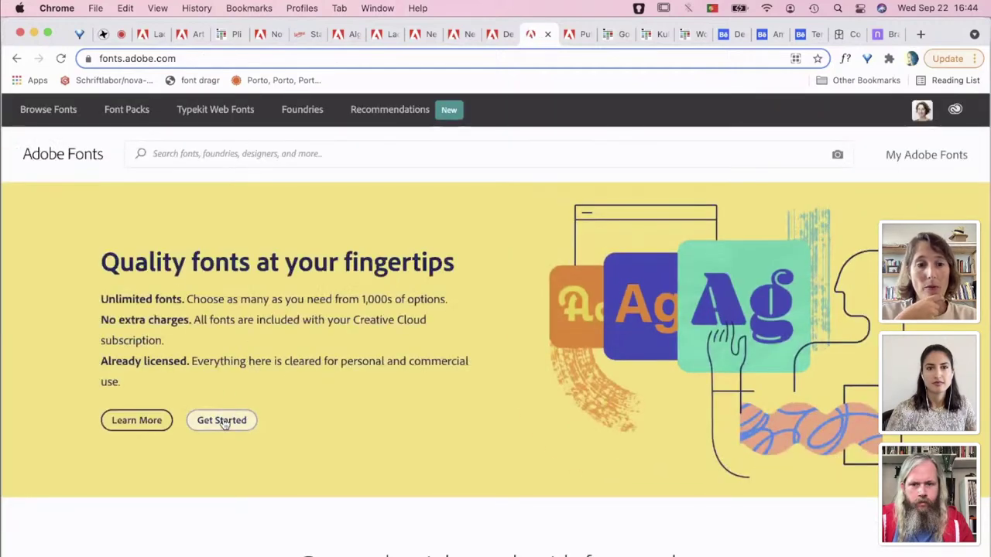
click(222, 422)
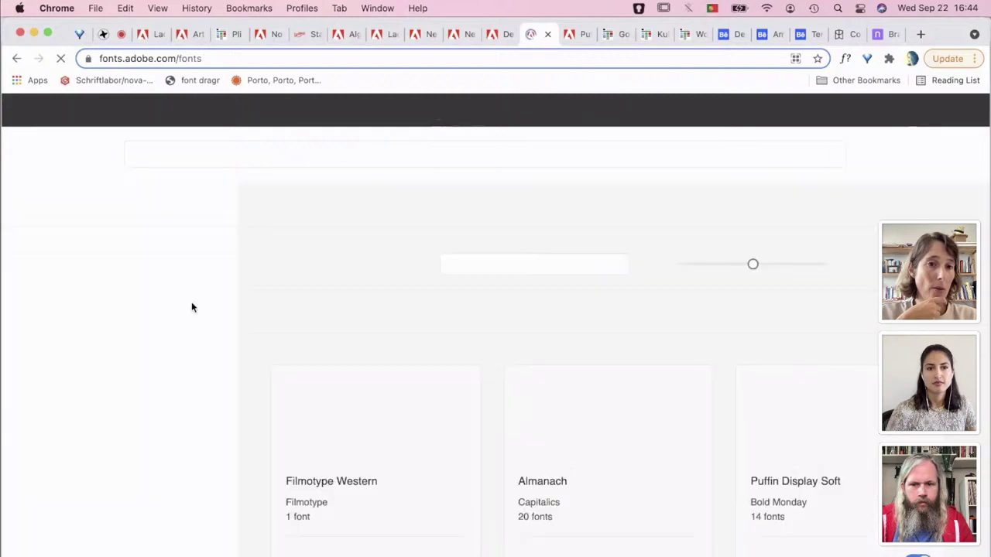
scroll(73, 392, down, 3)
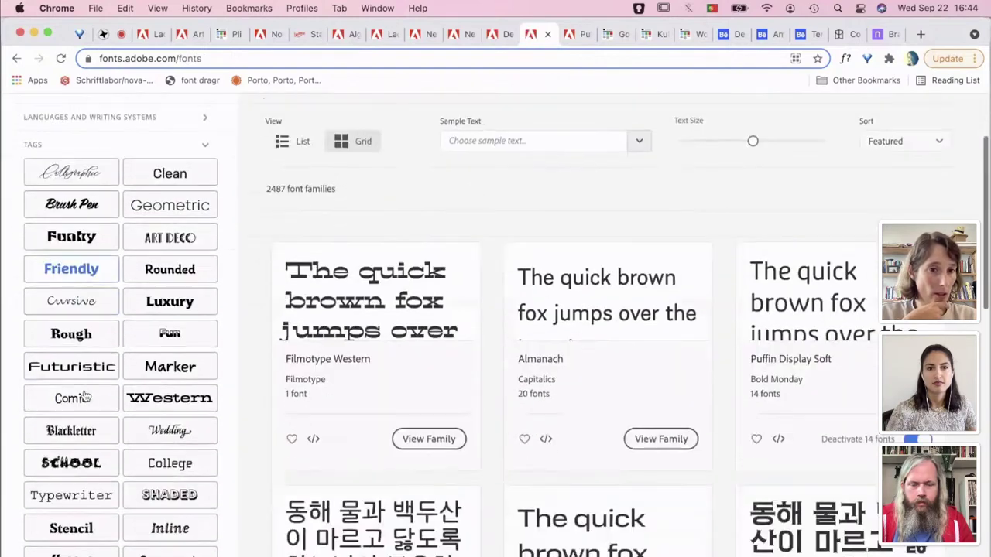
click(172, 271)
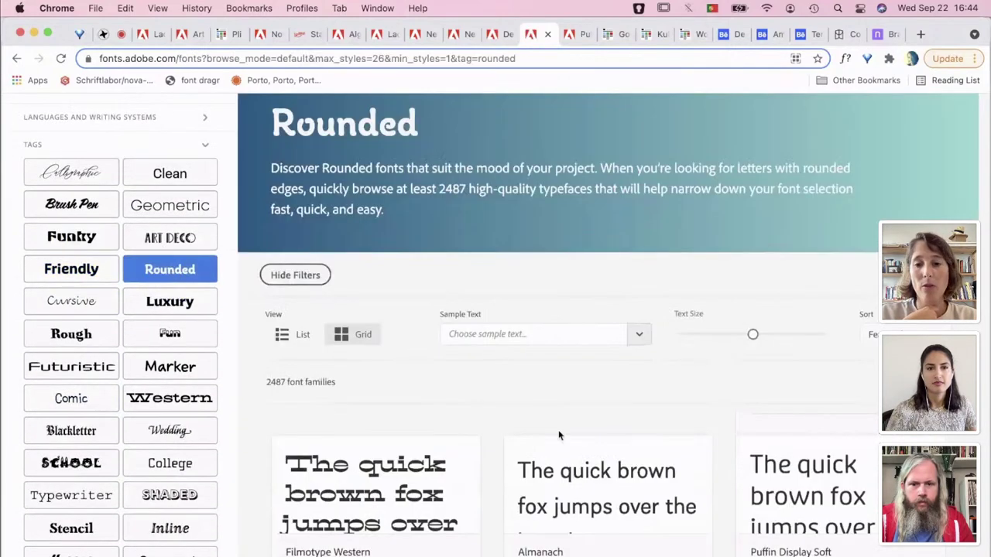
Look through the first page of Rounded font families down to Arbotek, Transmute and Giulia
scroll(559, 437, down, 2)
scroll(560, 438, down, 2)
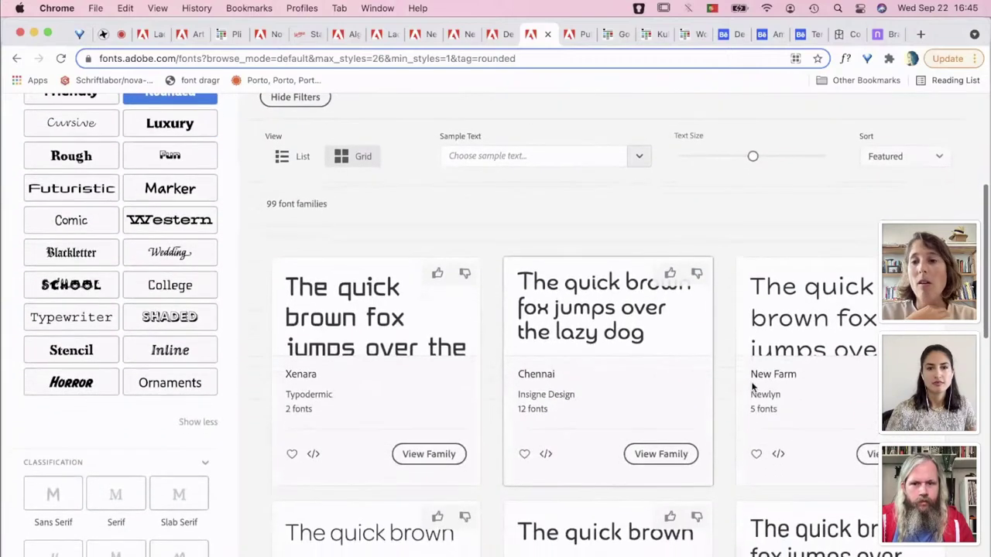
scroll(465, 482, down, 3)
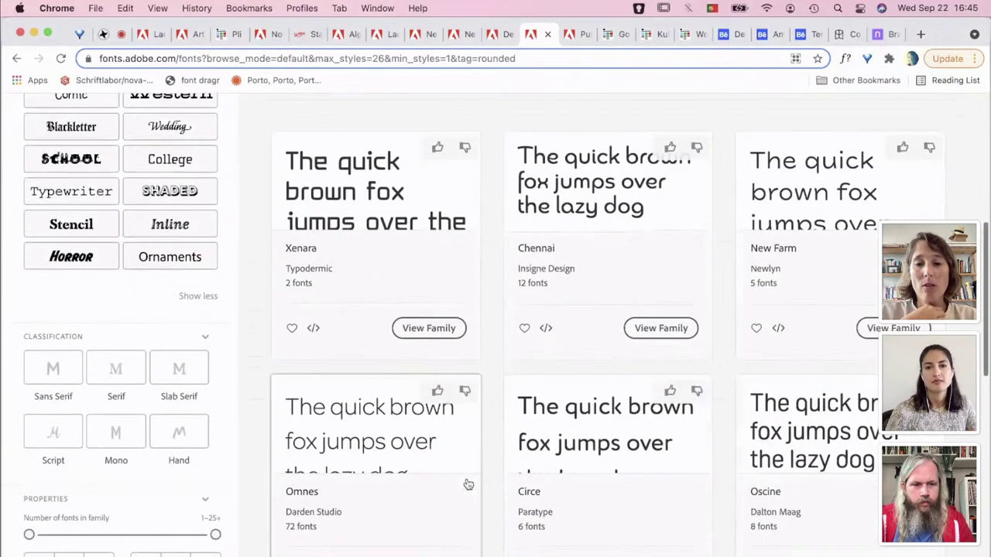
scroll(649, 456, down, 4)
scroll(649, 457, down, 5)
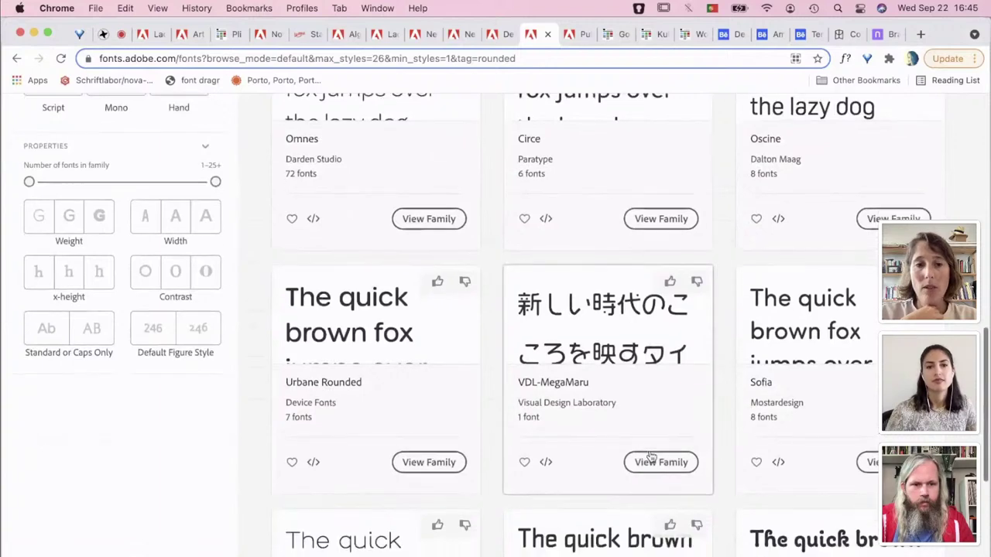
scroll(649, 457, down, 3)
scroll(651, 458, down, 3)
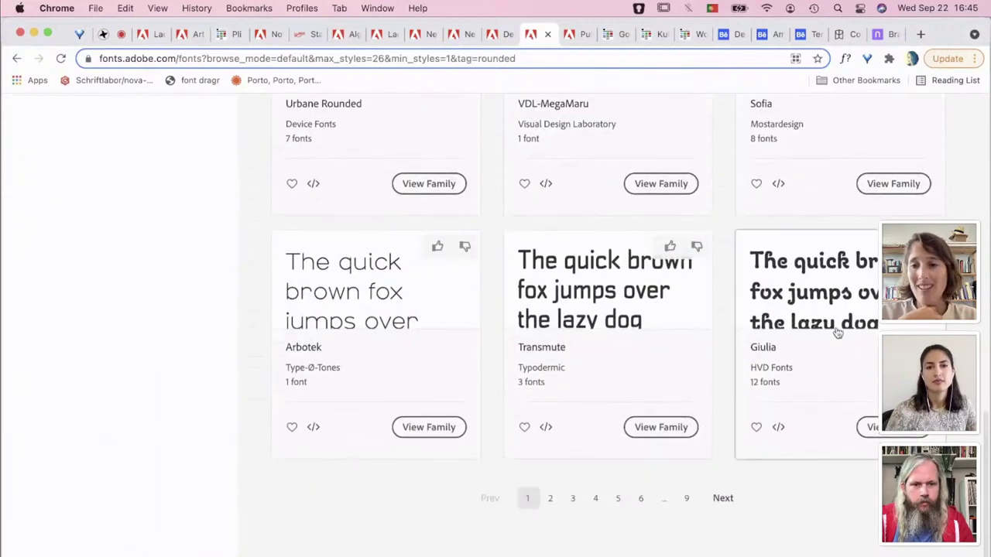
Open the Giulia family from HVD Fonts and look through its specimen images back to the first one
click(835, 304)
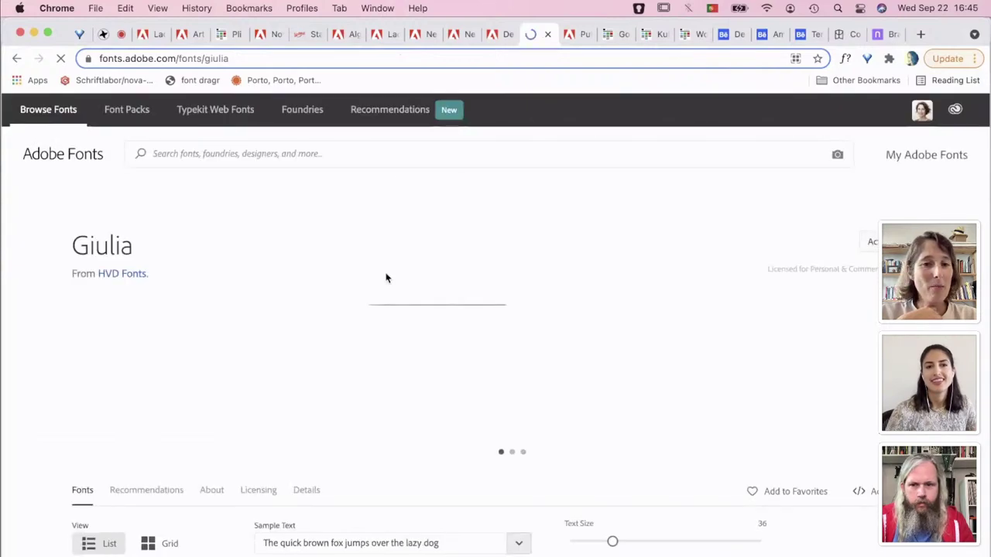
scroll(386, 278, down, 2)
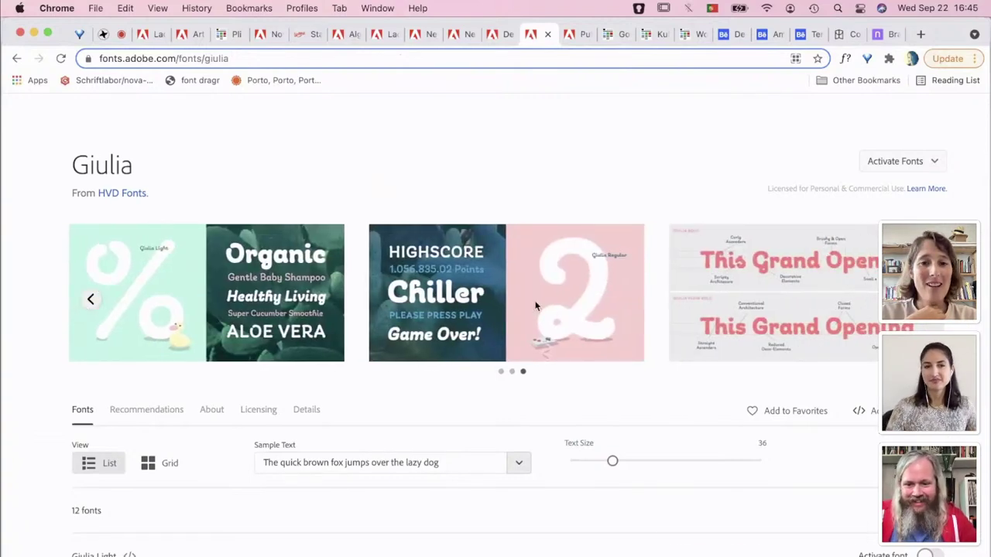
scroll(533, 308, up, 2)
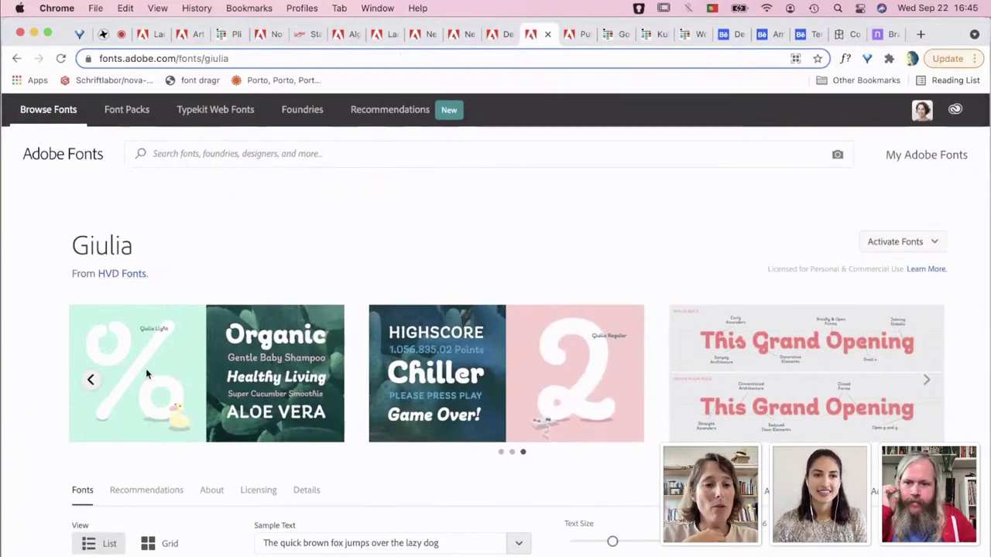
click(91, 380)
click(90, 381)
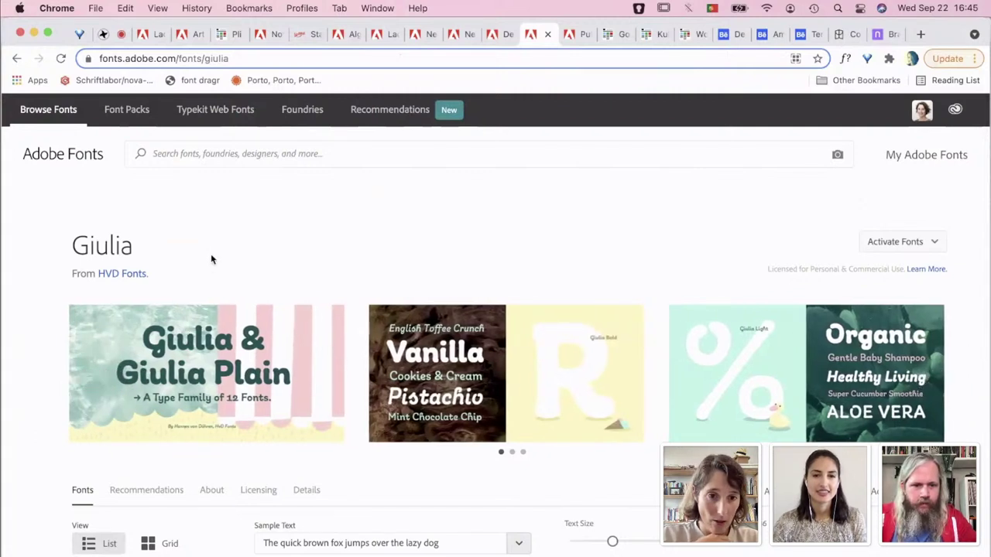
Return from the Giulia page to the Rounded results and switch the tag filter to Cursive and on to Marker
click(17, 58)
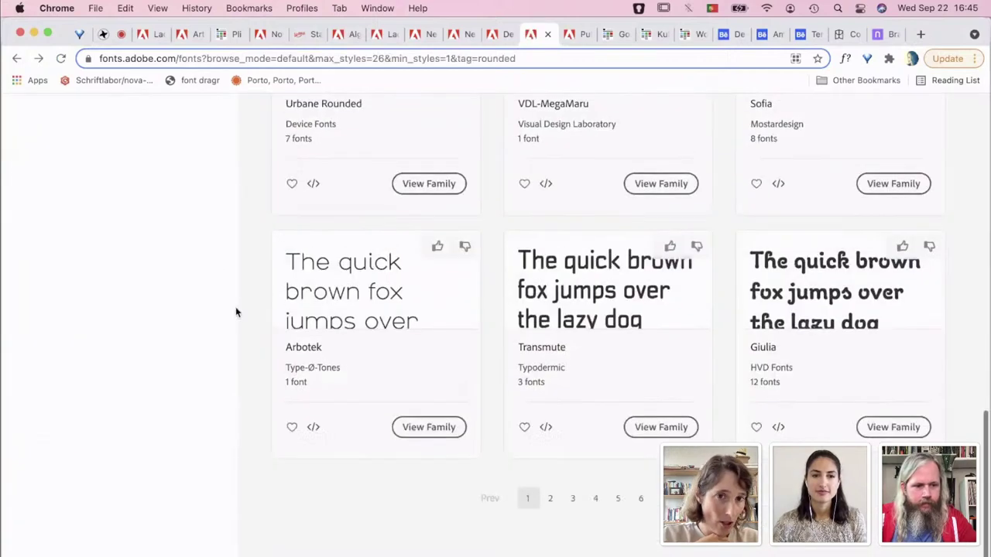
scroll(209, 231, up, 5)
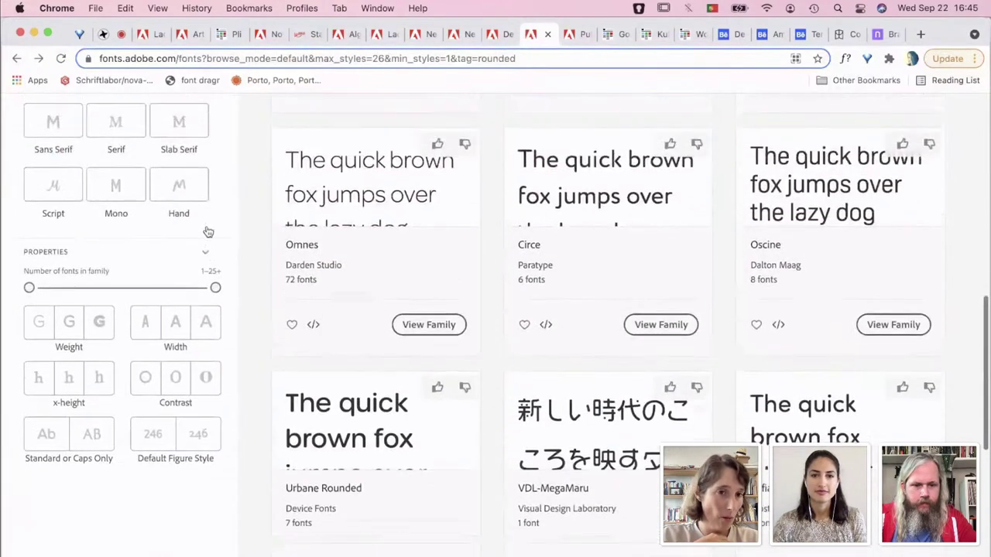
scroll(209, 230, up, 5)
scroll(83, 159, up, 2)
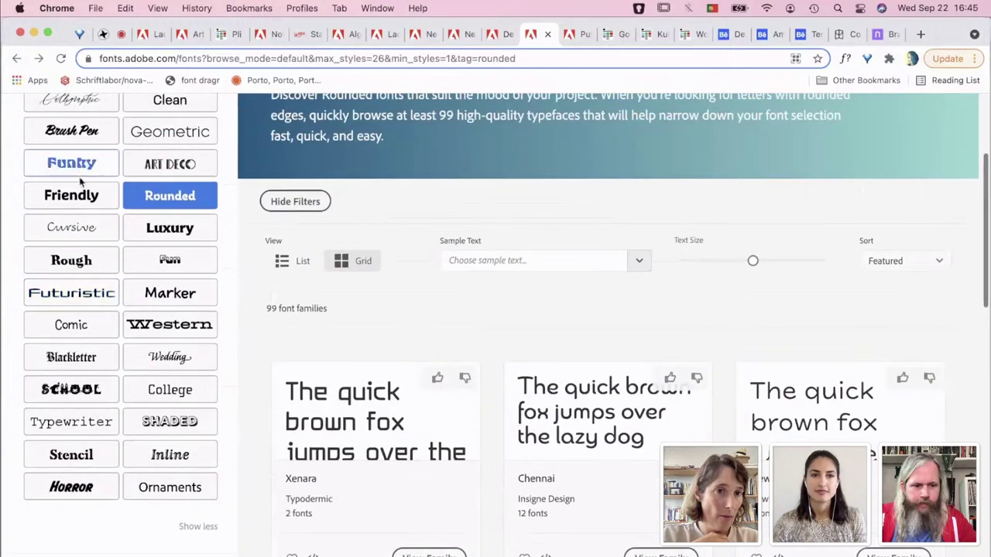
click(113, 229)
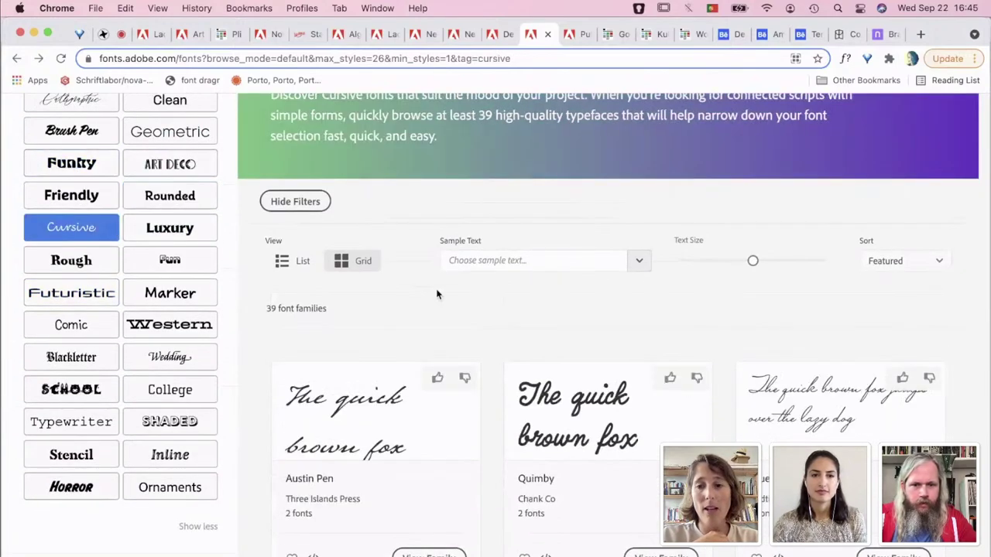
click(175, 292)
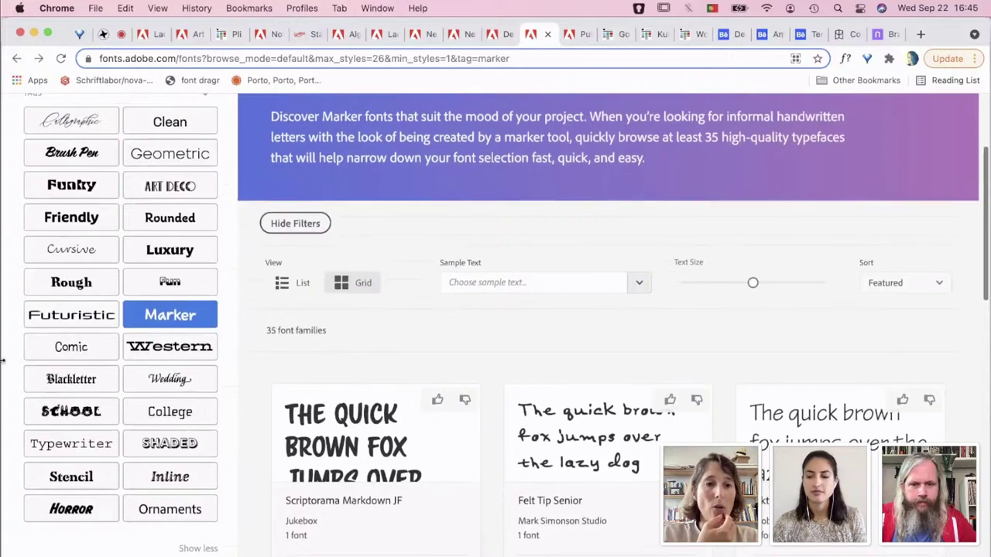
scroll(82, 230, up, 2)
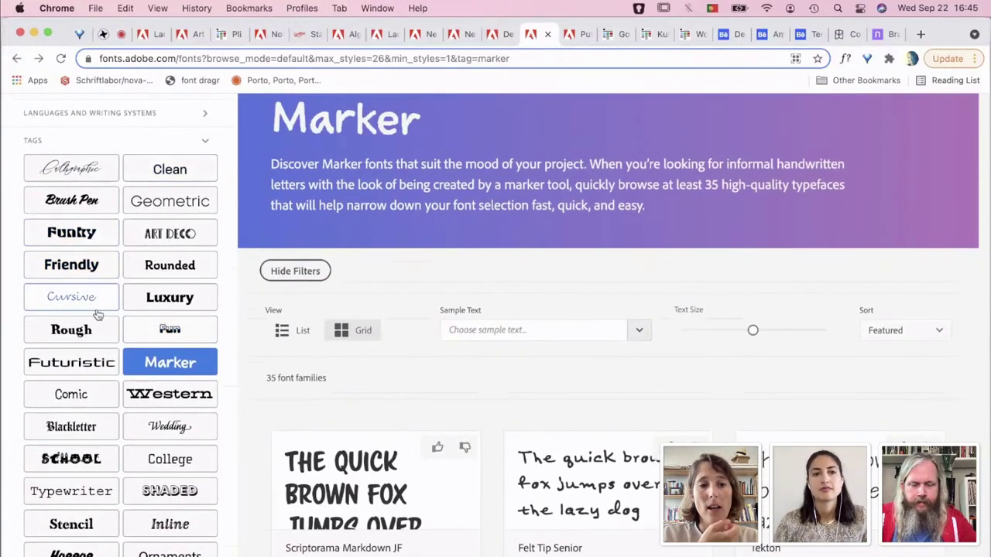
scroll(97, 314, down, 2)
scroll(141, 386, up, 3)
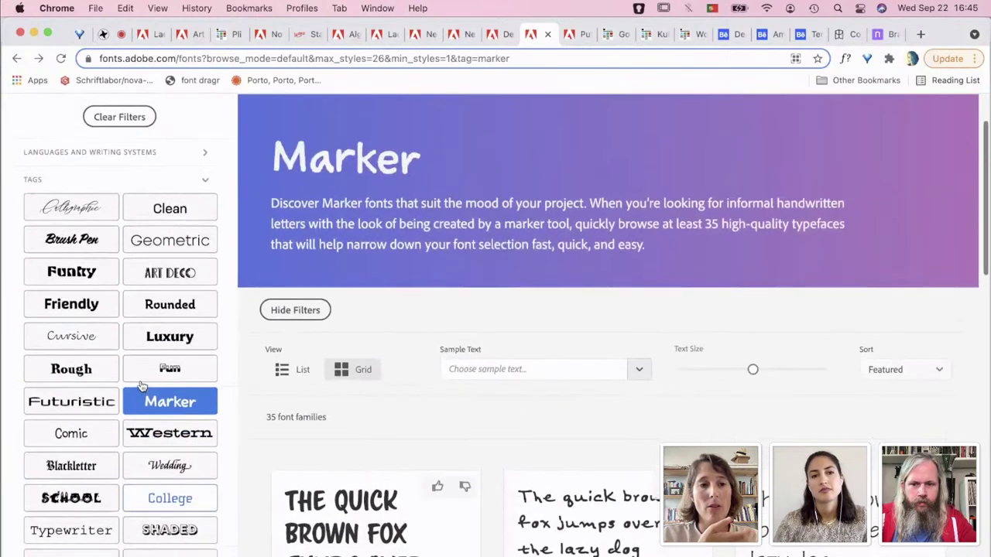
Filter the catalogue by the Clean tag and look through its families, including Korolev, Darkmode Off, Arpona Sans and Loos
click(161, 208)
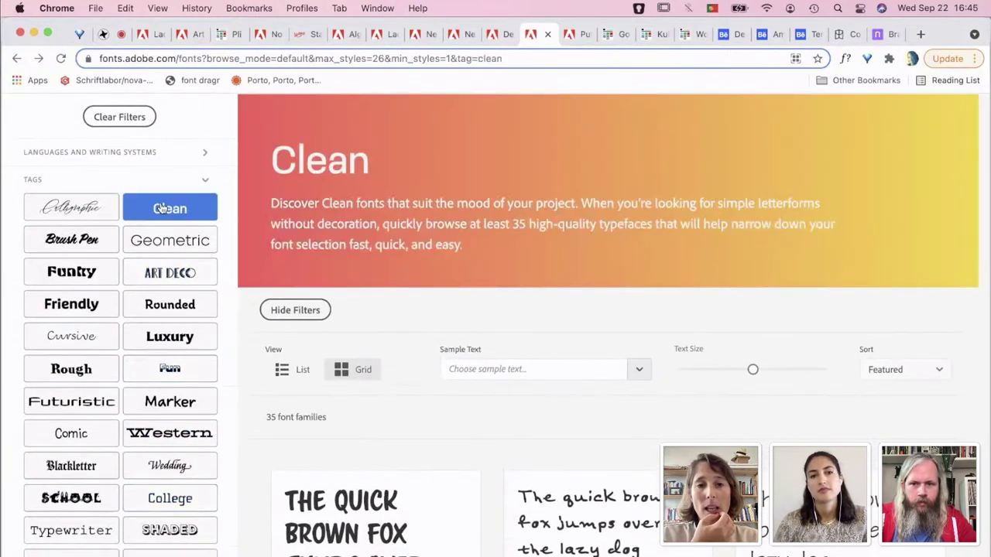
scroll(480, 462, down, 3)
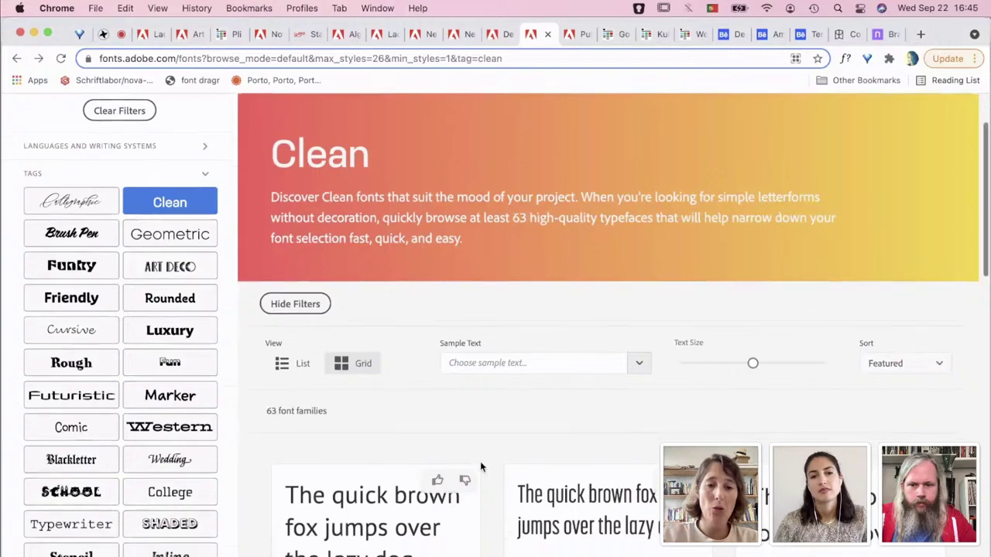
scroll(480, 461, down, 6)
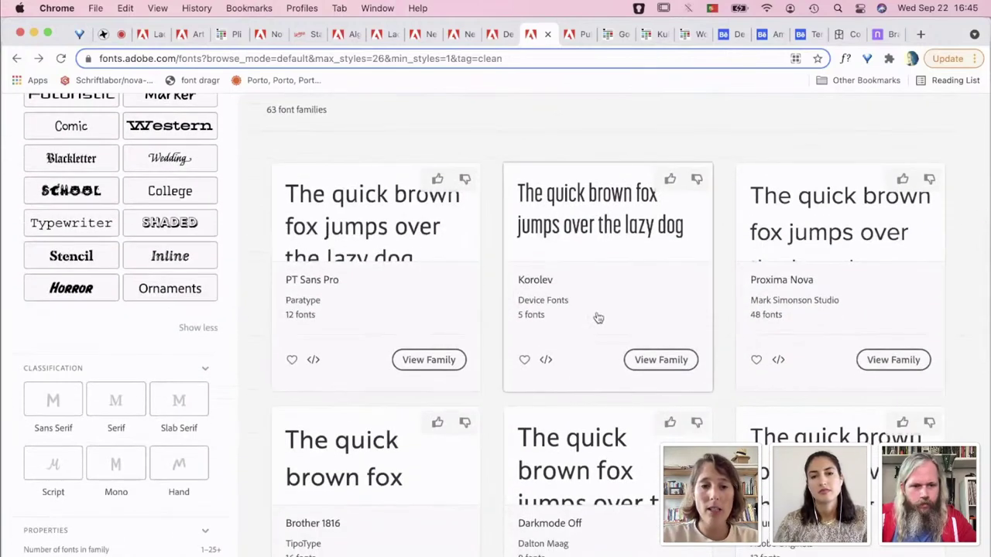
scroll(598, 316, down, 4)
scroll(598, 316, down, 1)
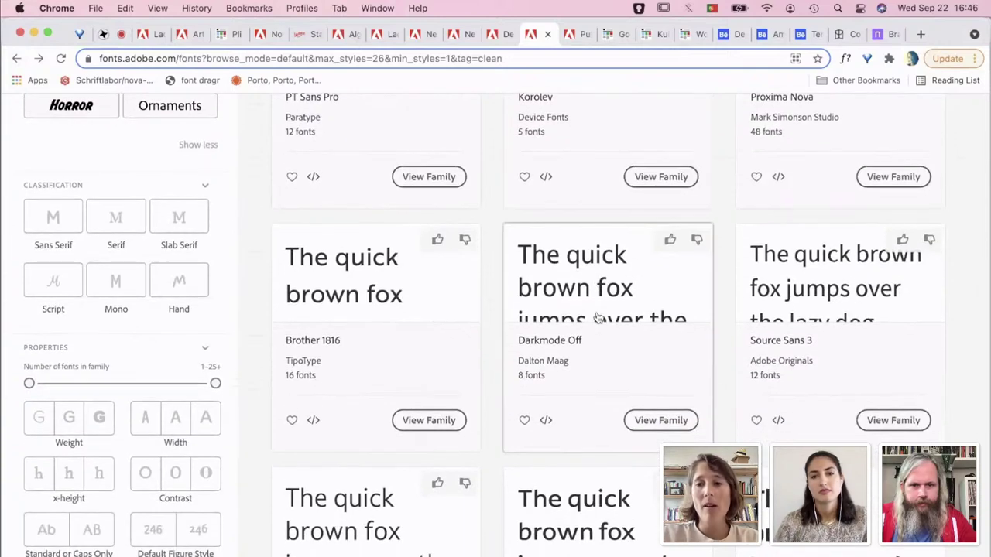
scroll(800, 343, down, 2)
scroll(799, 343, down, 5)
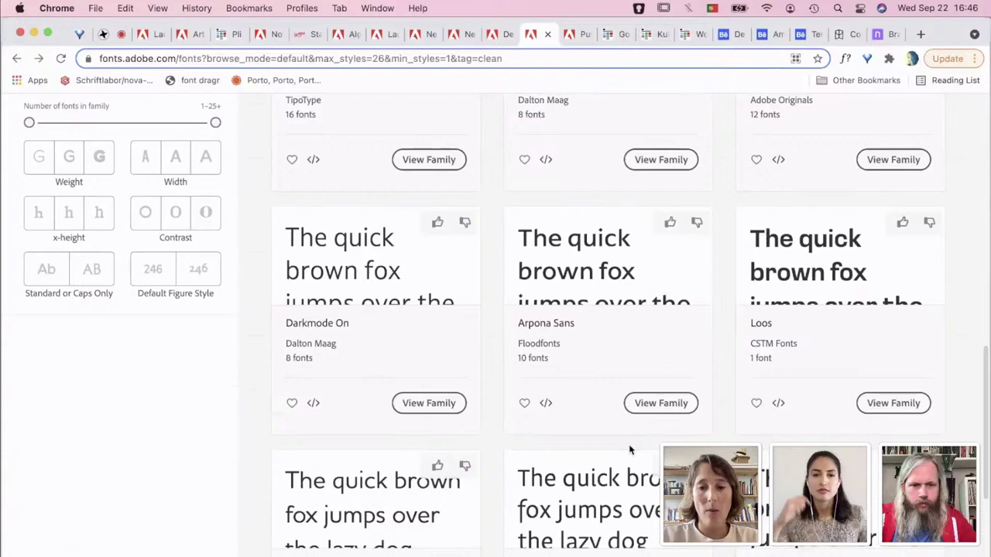
scroll(631, 449, down, 3)
scroll(631, 450, up, 8)
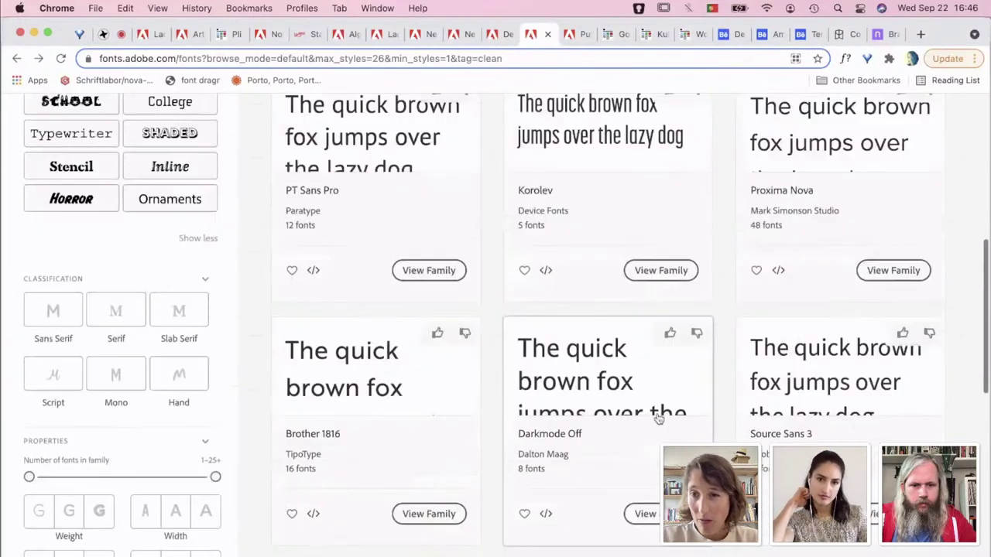
Open the Proxima Nova family and look through its specimen images, returning to the first one
click(830, 238)
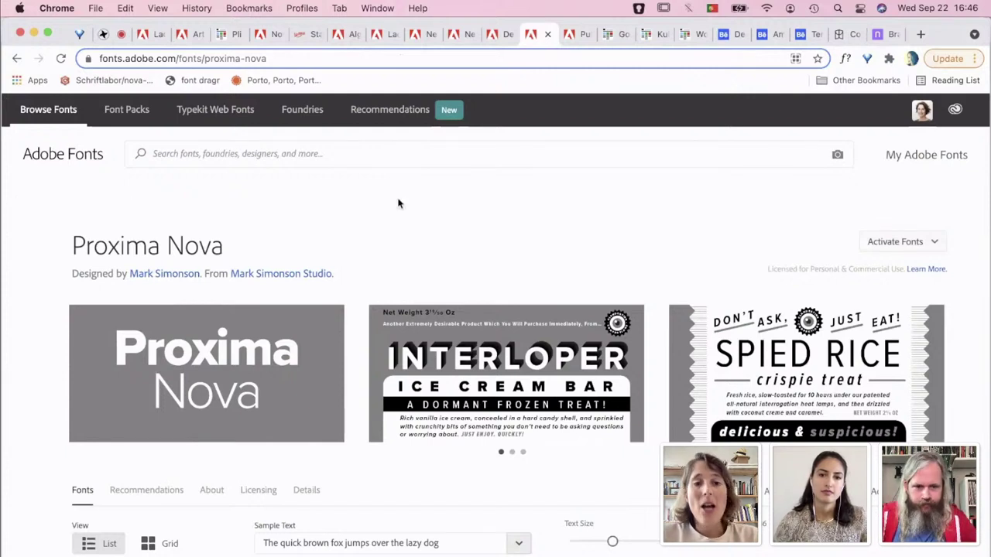
mouse_move(332, 348)
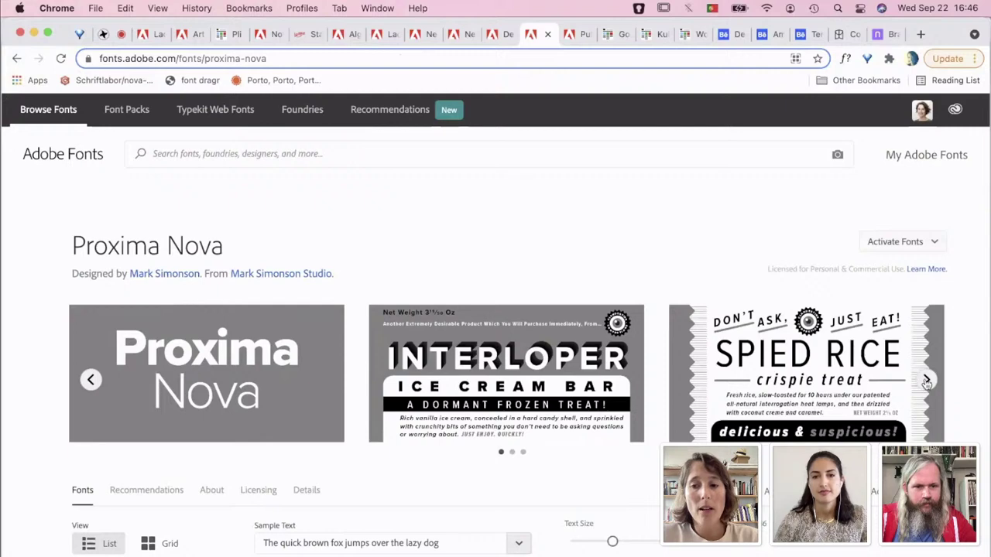
click(927, 381)
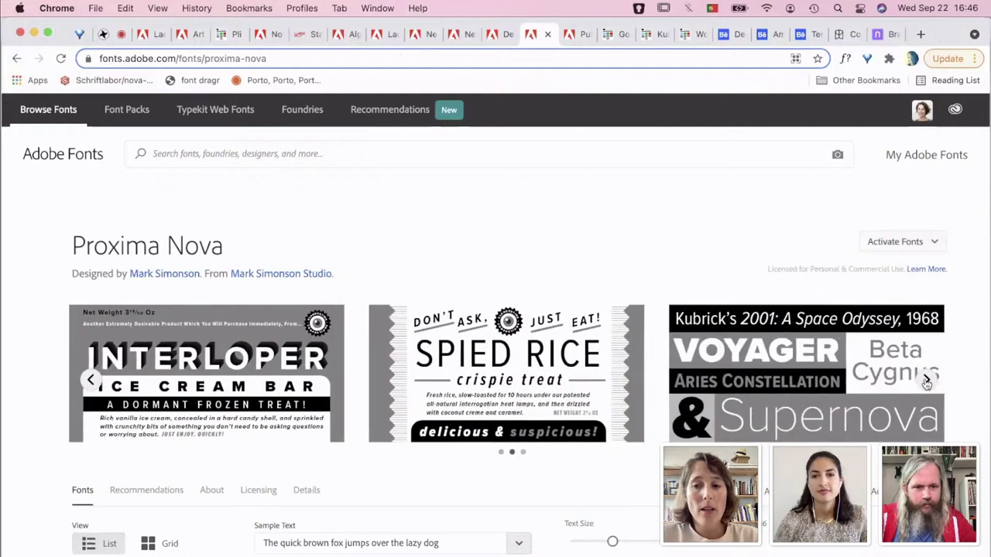
click(87, 383)
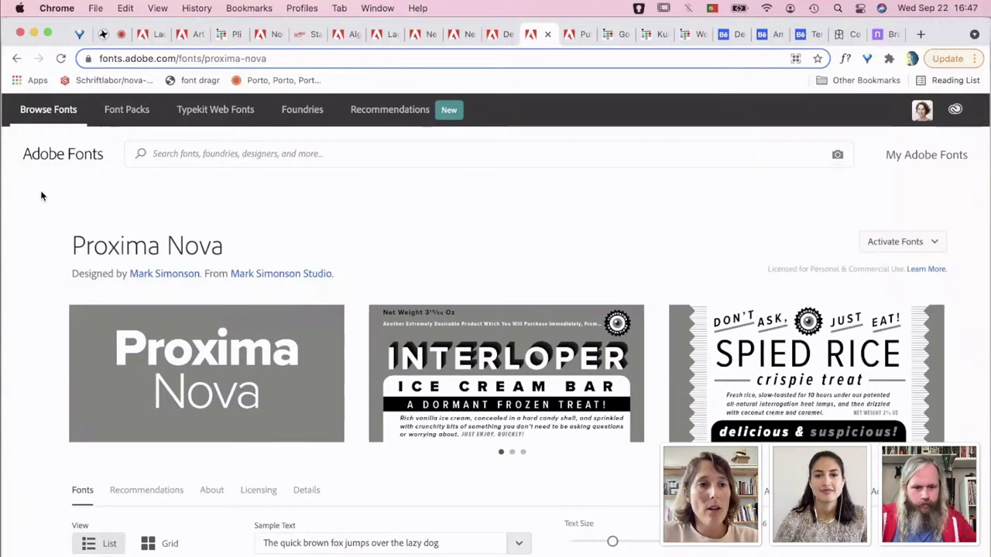
Go back to the tag results, filter them by Friendly and look through the families down to Filson, New Farm and Informa
click(17, 60)
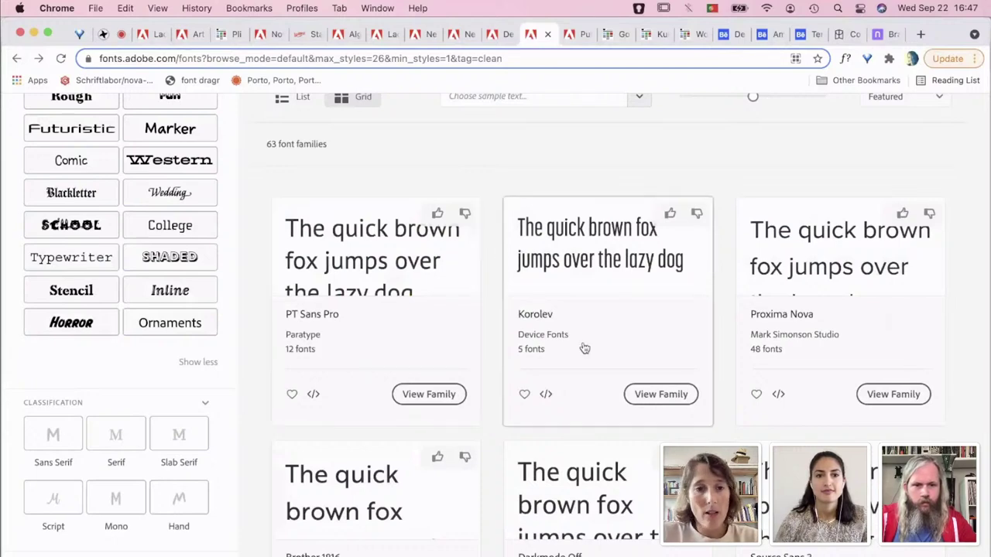
scroll(582, 347, up, 2)
scroll(391, 351, up, 6)
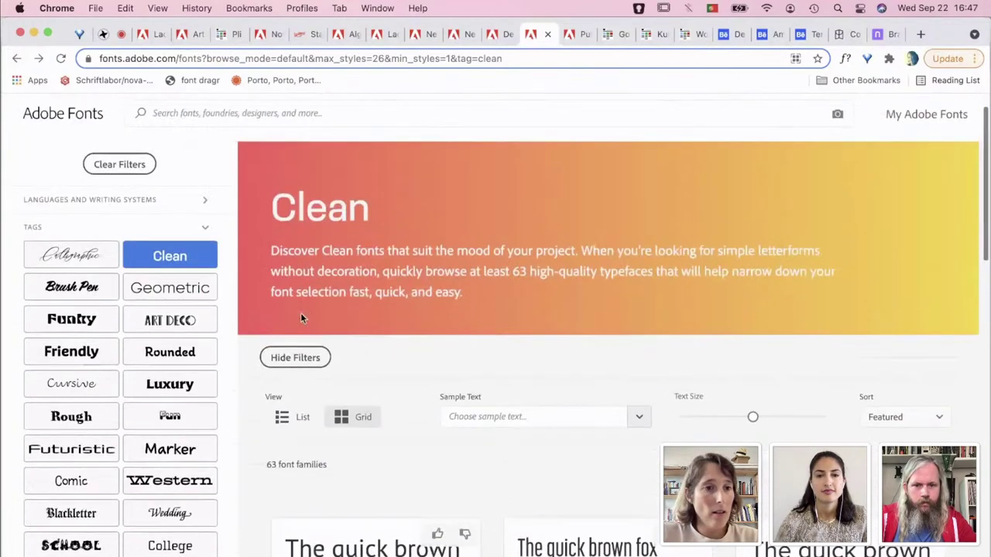
click(91, 356)
scroll(453, 345, down, 5)
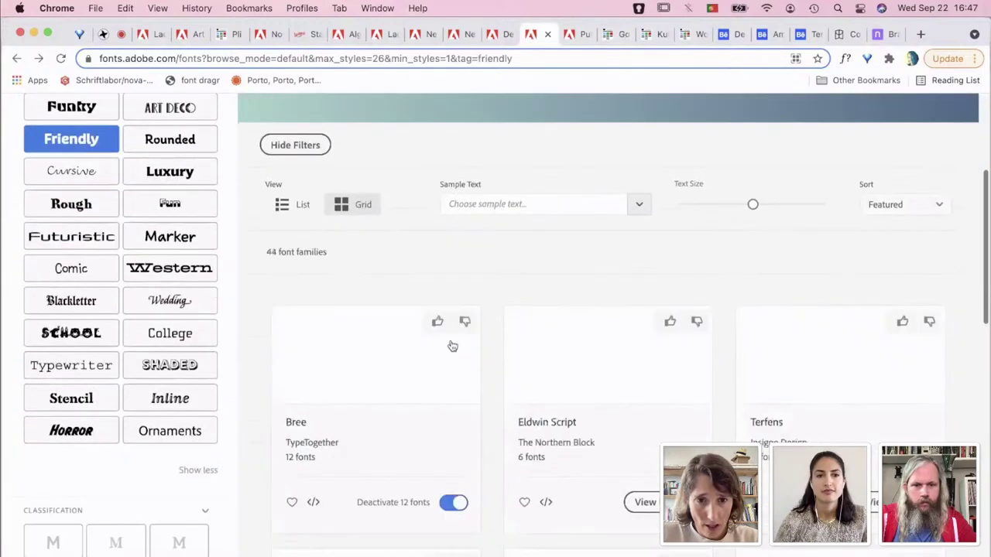
scroll(452, 347, down, 1)
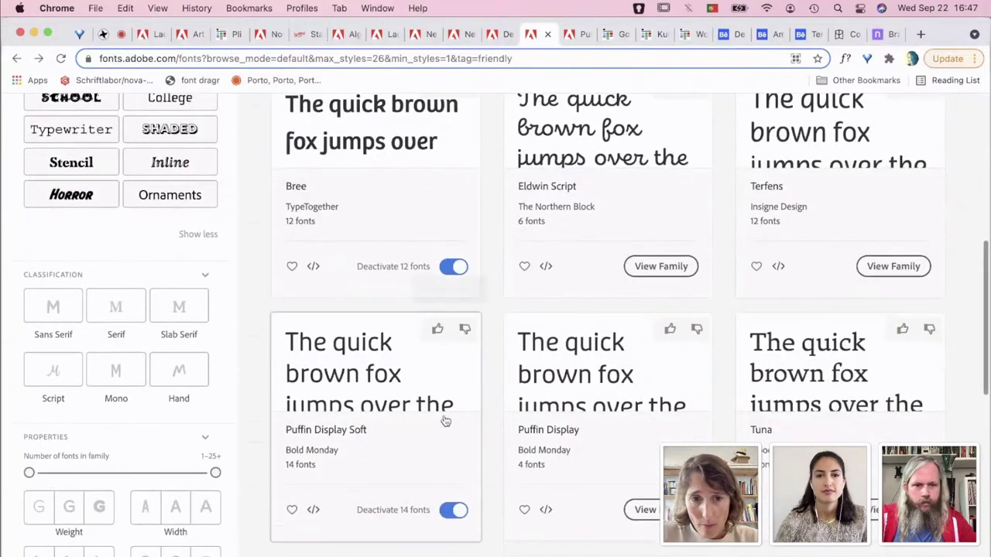
scroll(444, 418, down, 1)
scroll(659, 370, down, 3)
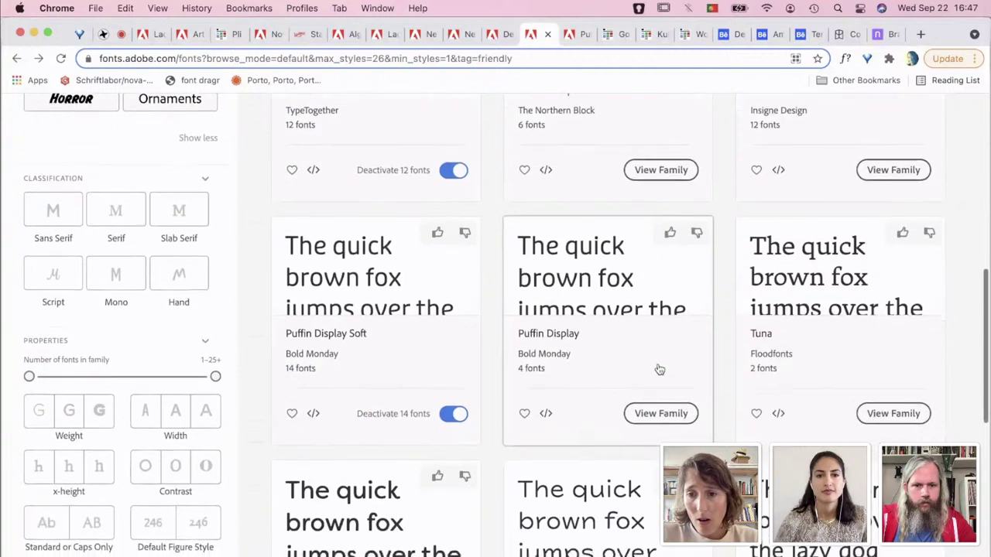
scroll(659, 370, down, 1)
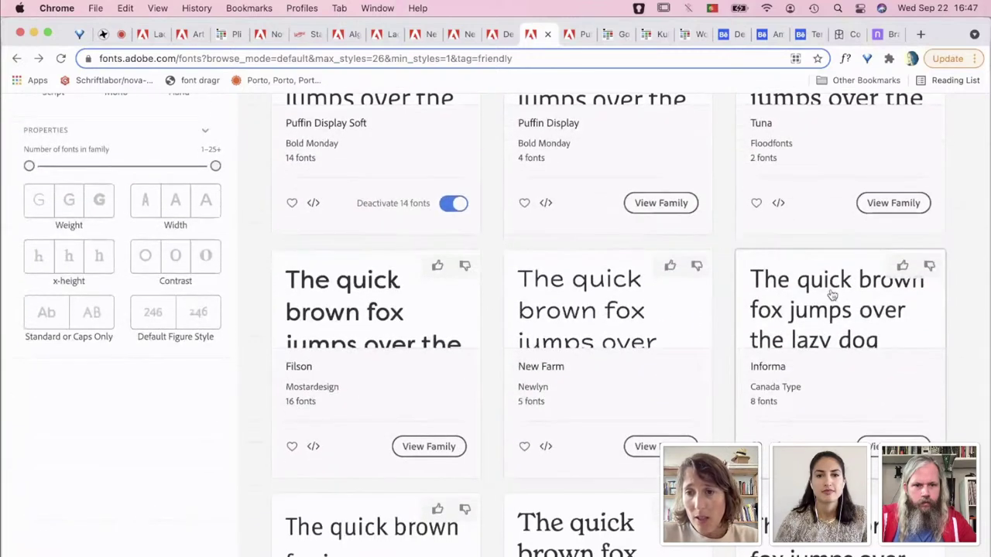
Open the Informa family from Canada Type and look through its specimen images back to the first one
click(826, 301)
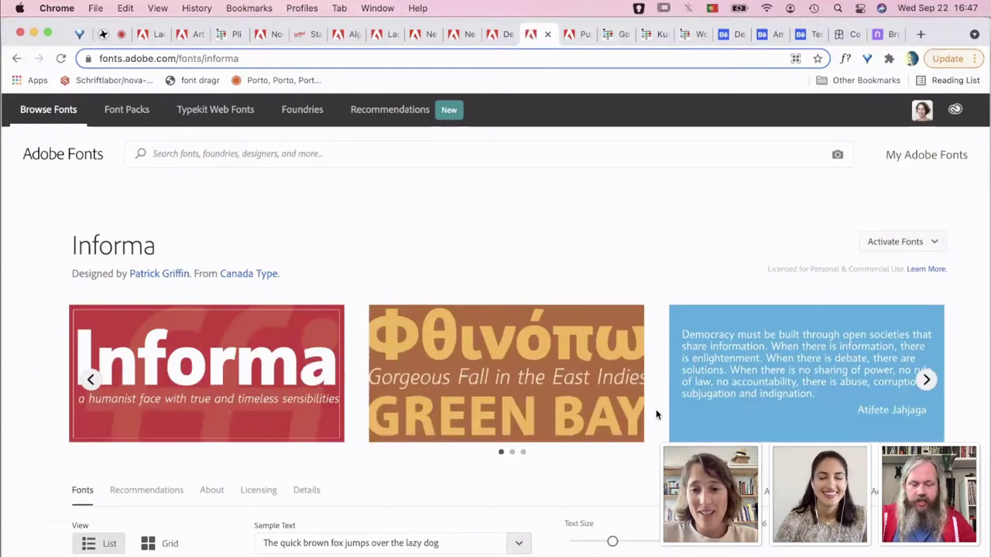
click(933, 388)
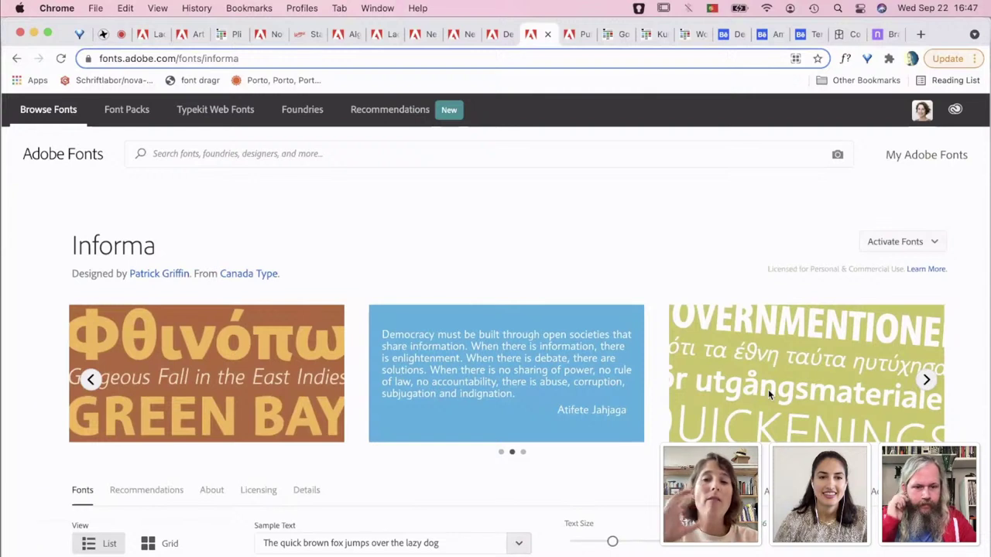
click(92, 380)
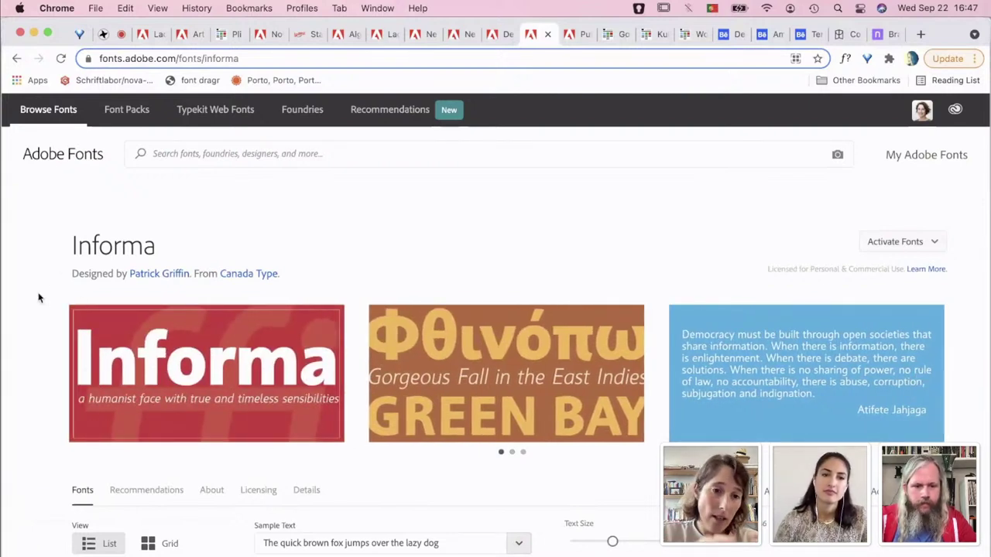
Return to the Friendly results, look at the remaining families on the first page and go to page 2
click(16, 59)
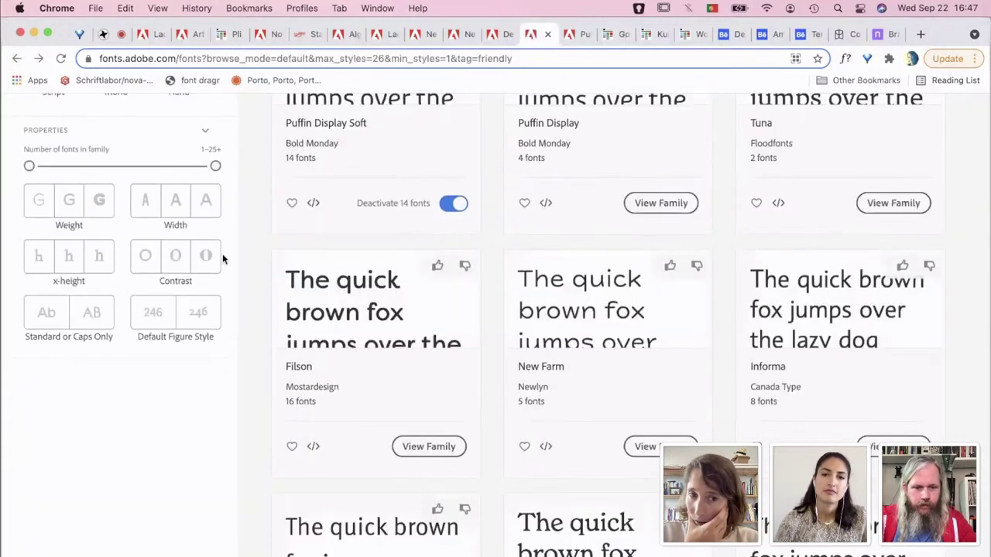
scroll(307, 317, down, 5)
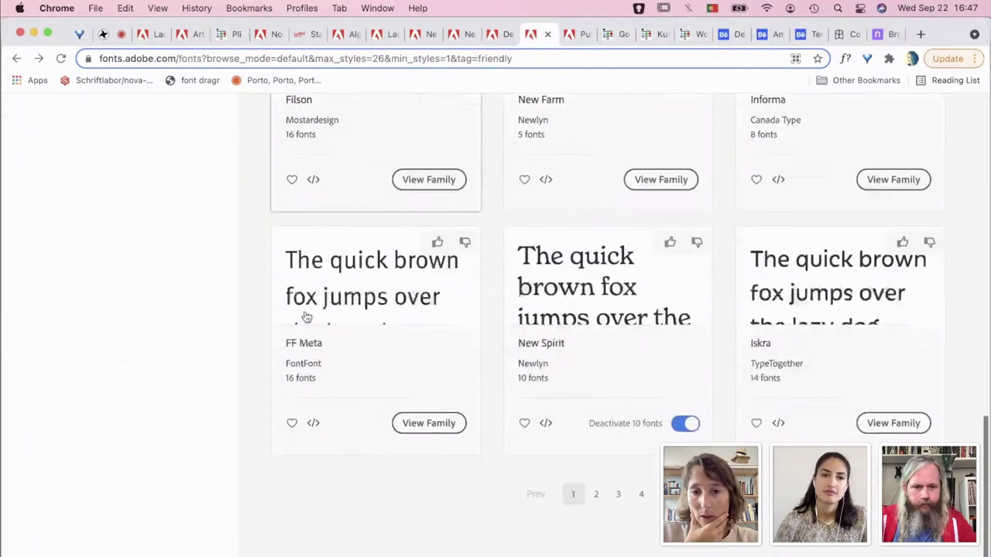
scroll(307, 317, down, 2)
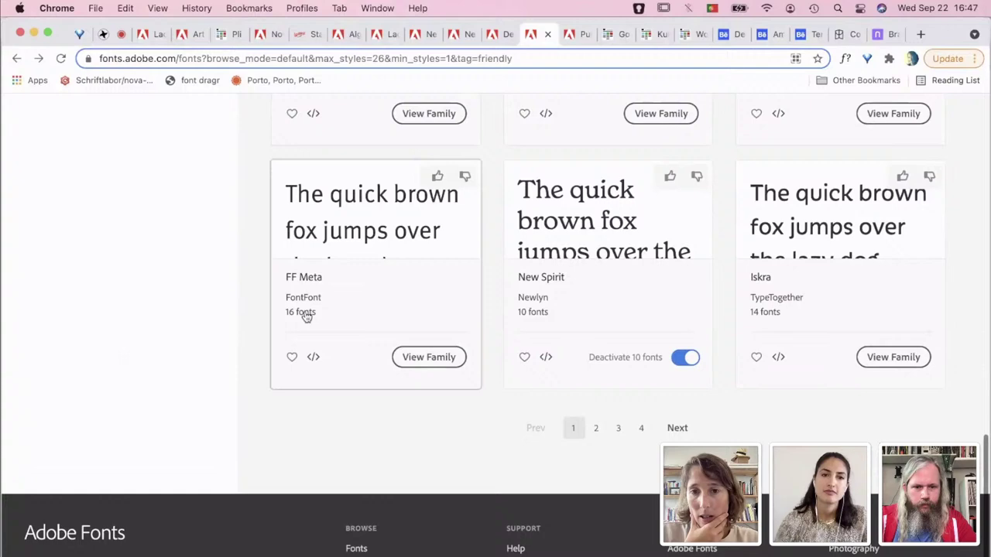
click(596, 431)
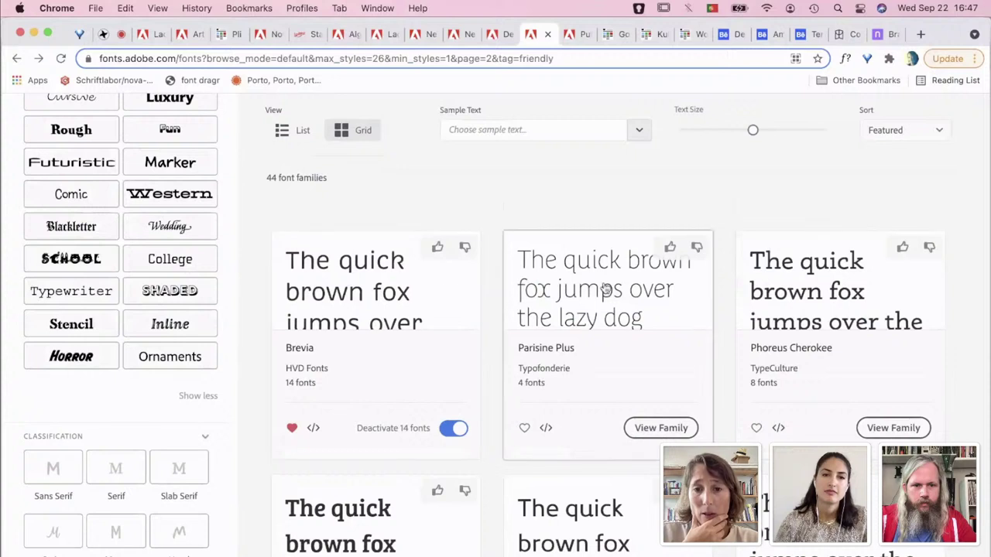
Open the Parisine Plus family from Typofonderie, look through its specimen images and view the first one enlarged
click(651, 302)
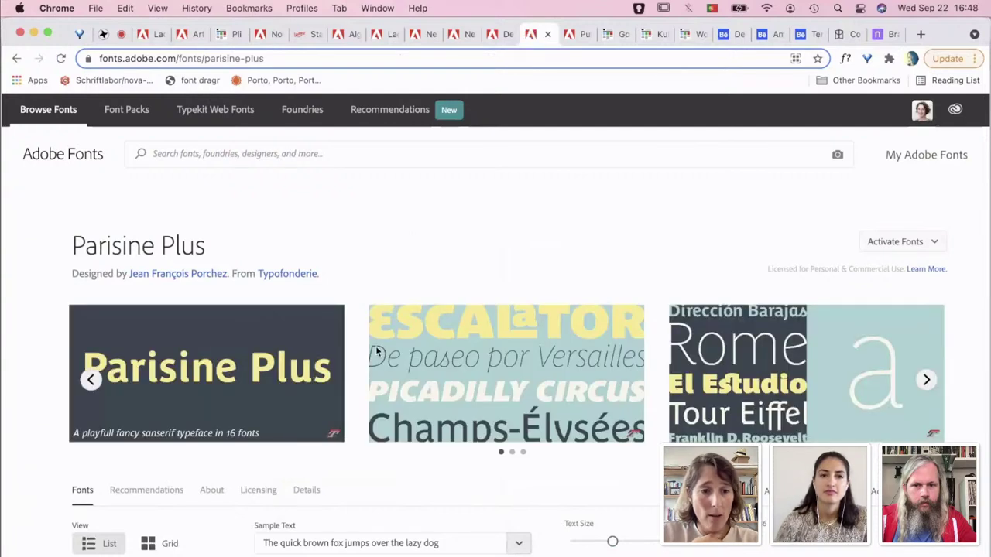
click(927, 381)
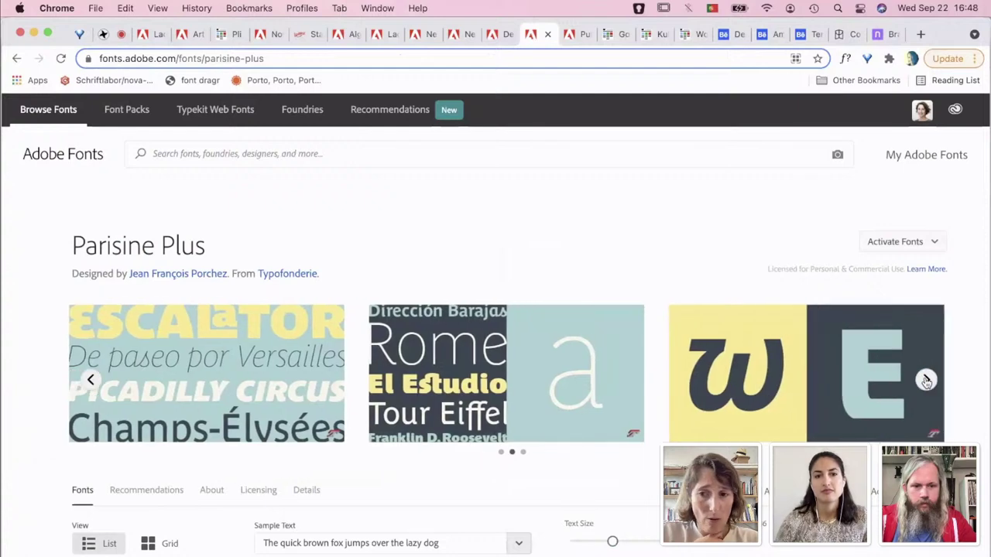
click(927, 381)
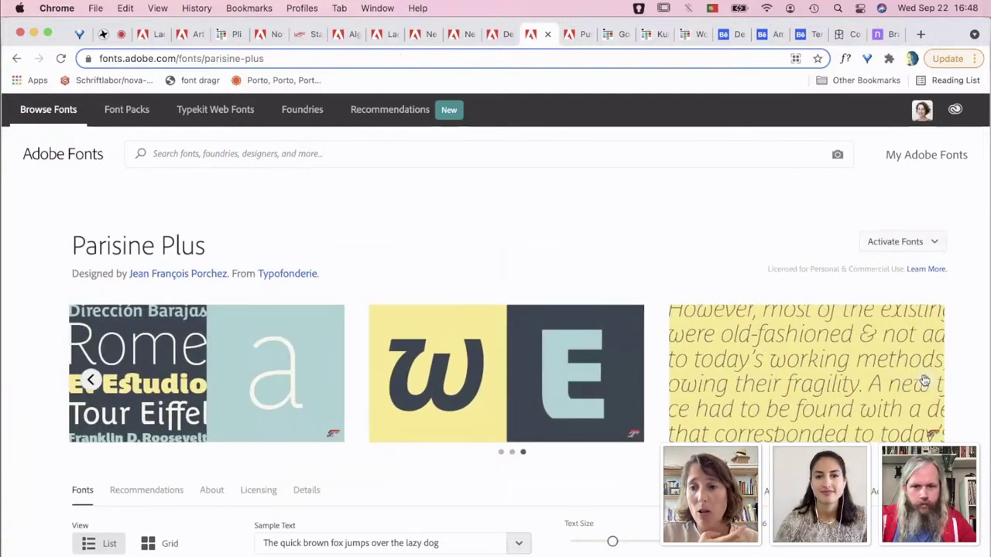
click(90, 380)
click(91, 380)
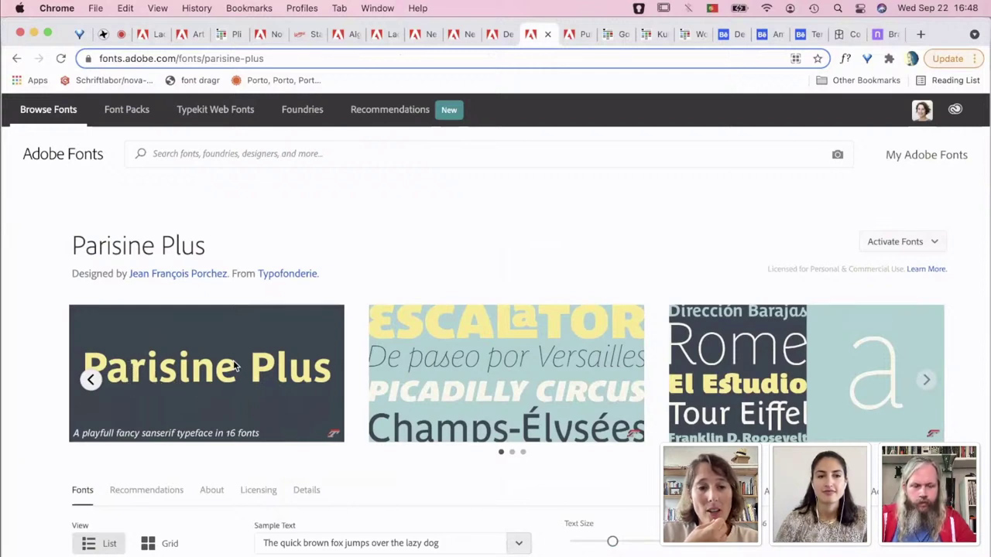
scroll(235, 387, up, 3)
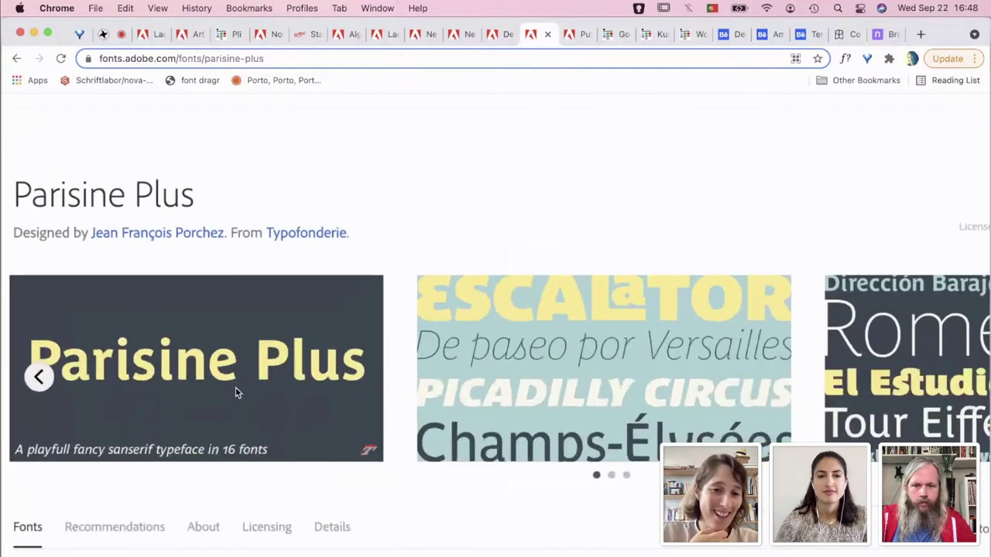
Advance the Parisine Plus specimen images by one, return to the Adobe Fonts home page and open the full font catalogue
scroll(235, 387, down, 3)
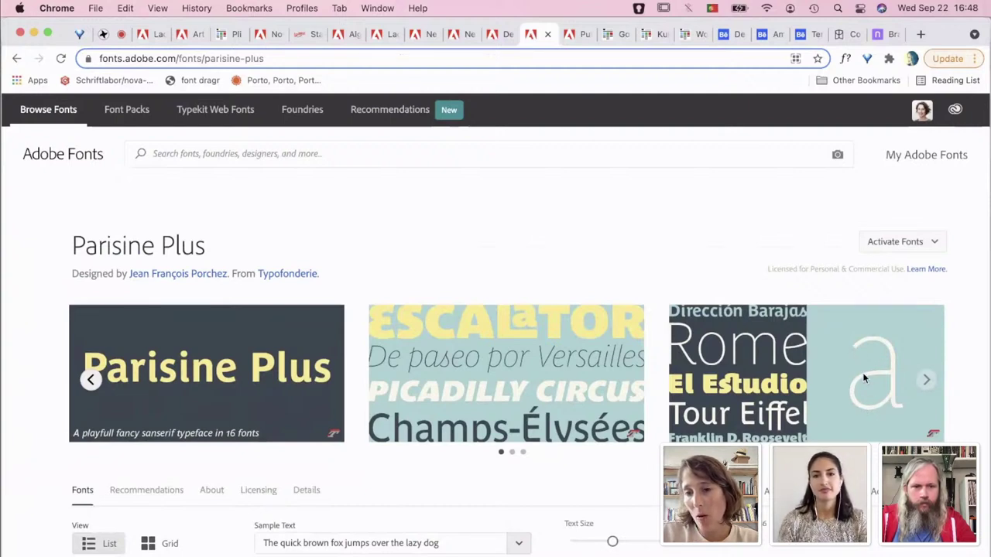
click(926, 379)
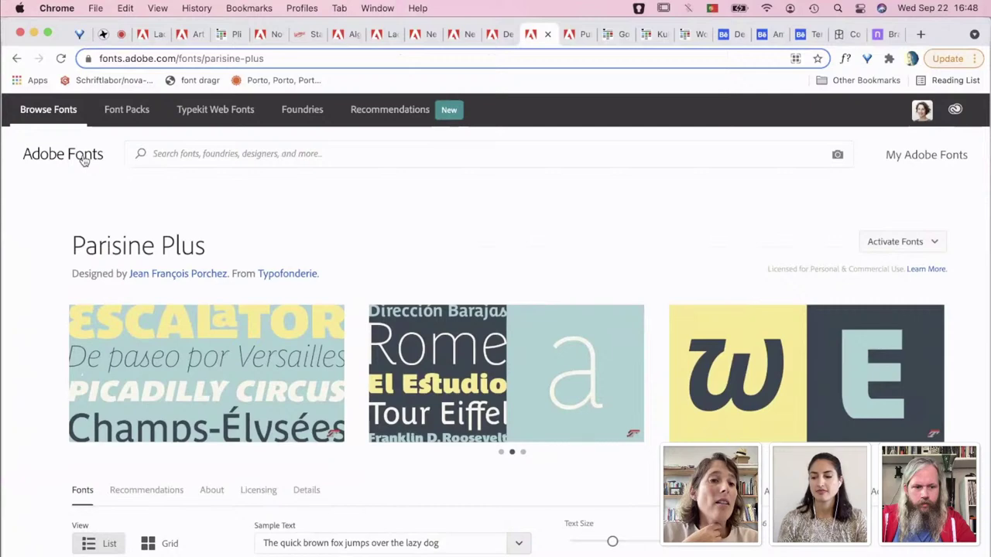
click(83, 159)
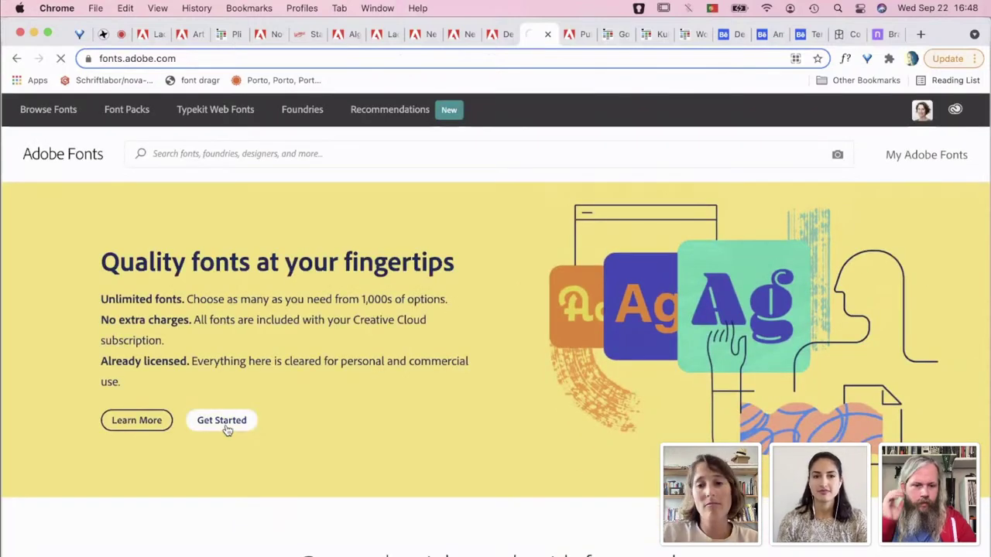
click(223, 422)
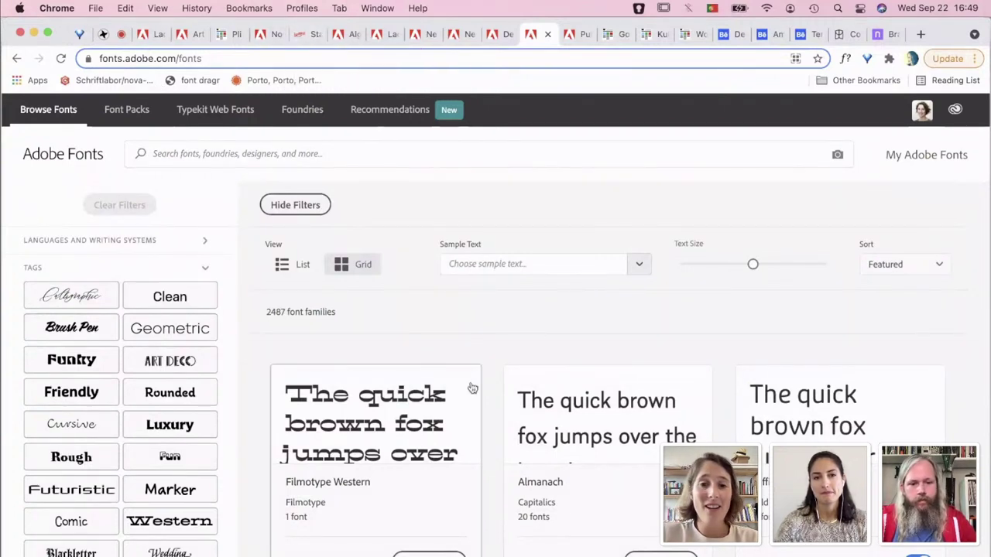
Go from the already open Laca family page to the Nova Type Foundry page and open its Lemongrass family
click(145, 36)
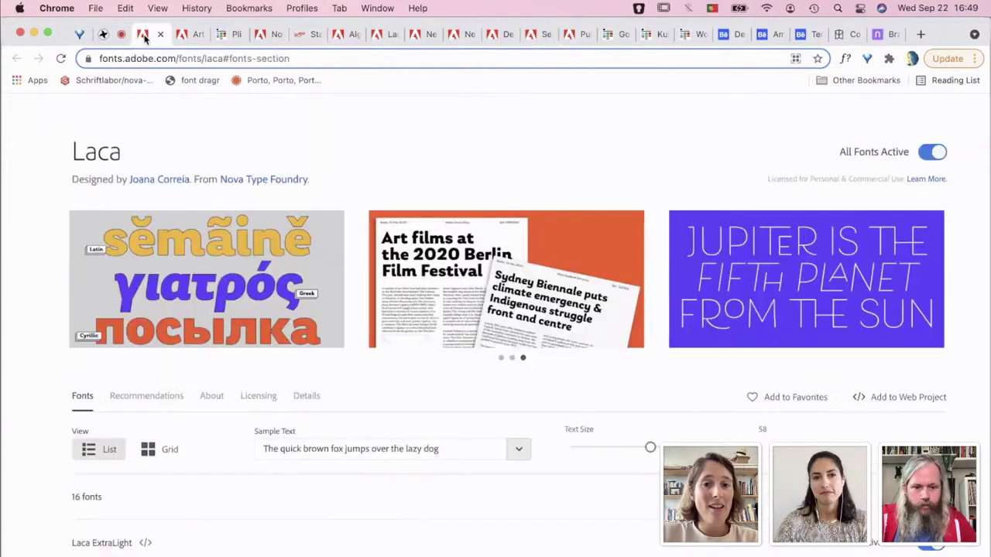
click(265, 179)
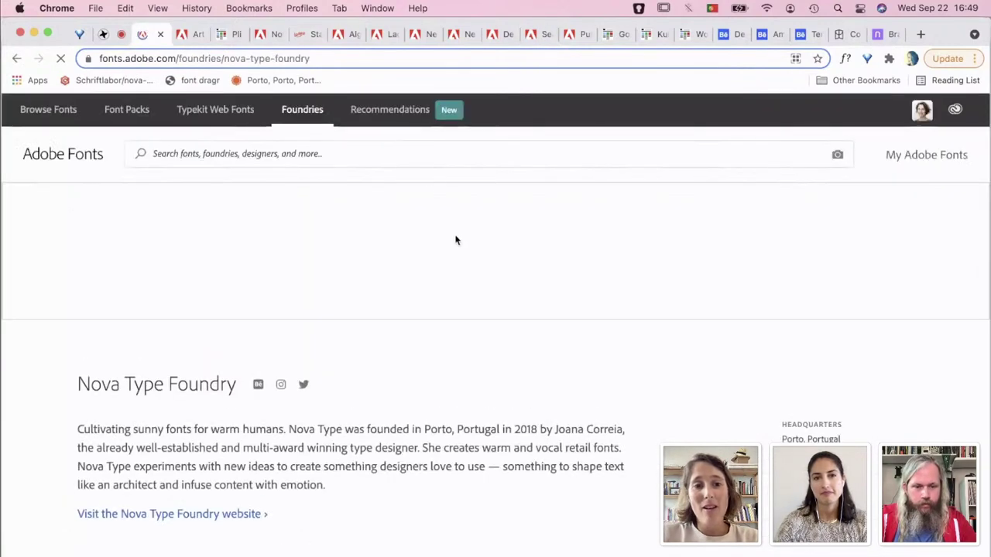
scroll(458, 369, down, 5)
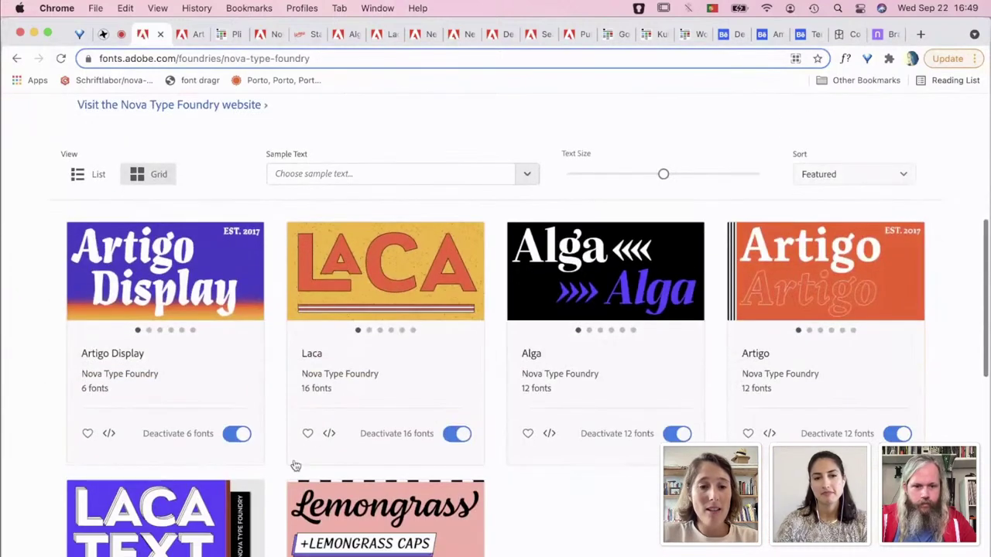
click(333, 511)
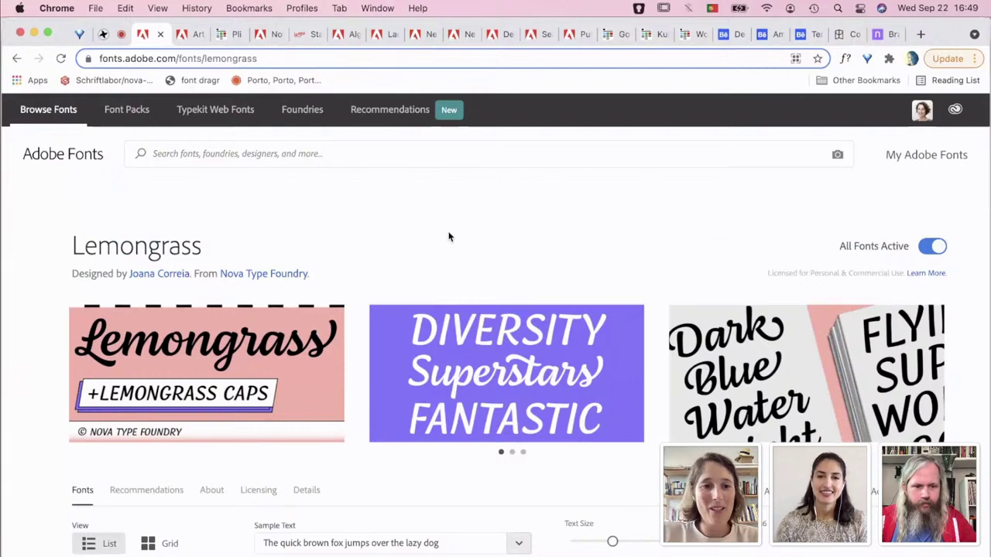
Look through the Lemongrass specimen images twice, ending on the Muscle Workout and Let's drink tea images
click(512, 454)
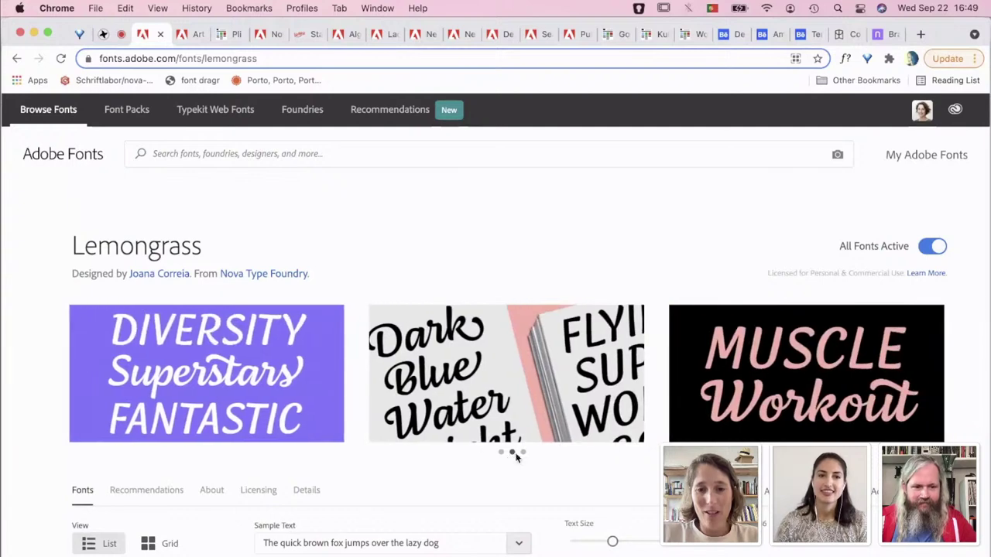
click(523, 454)
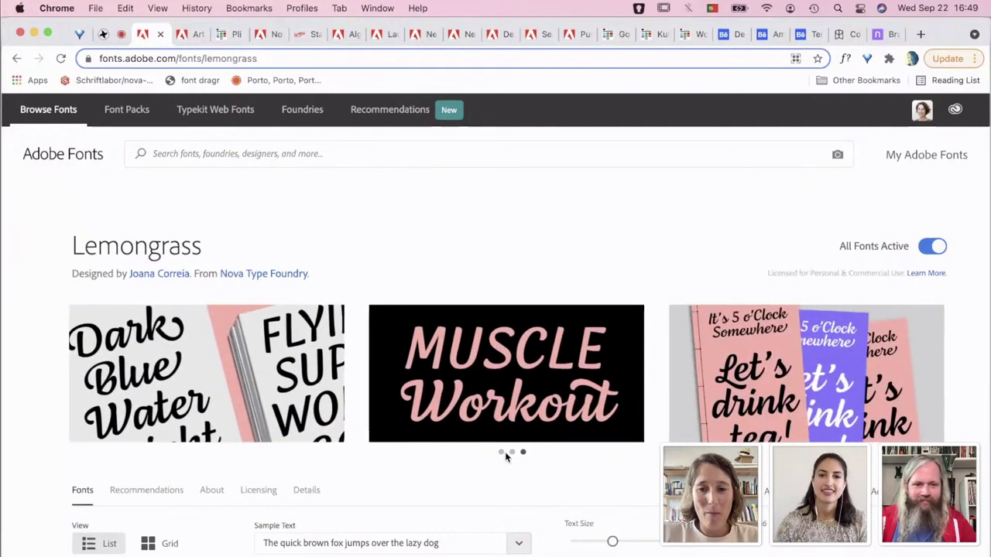
click(501, 454)
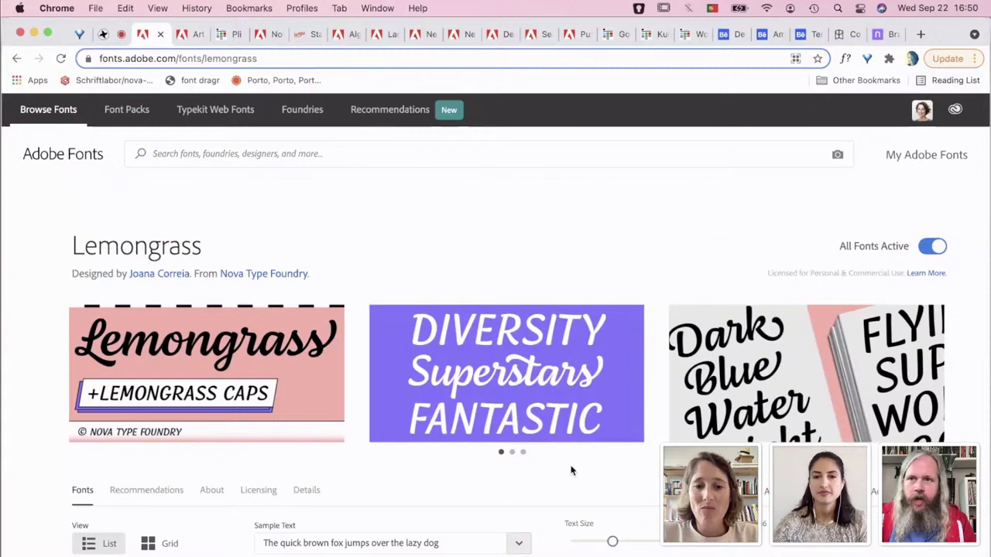
click(514, 454)
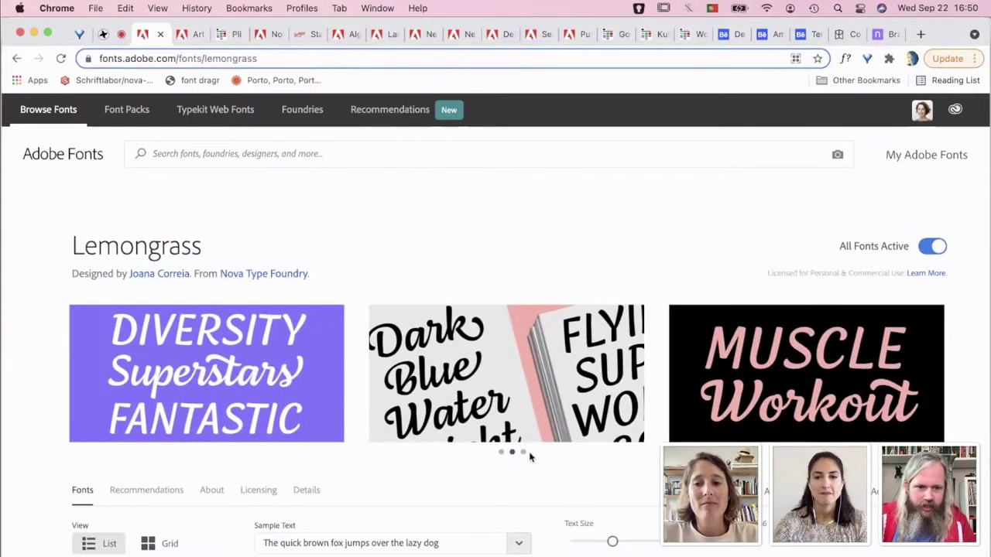
click(524, 455)
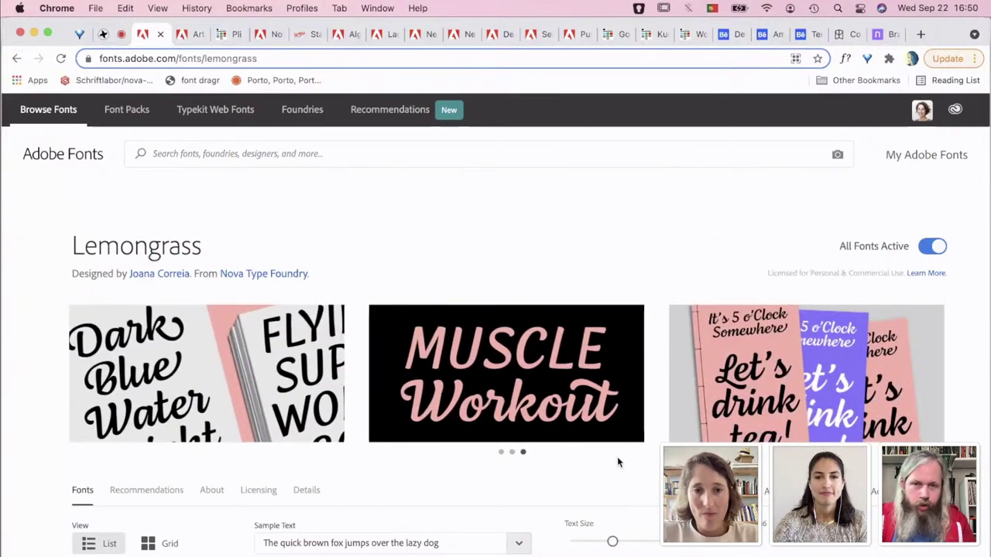
scroll(617, 463, down, 2)
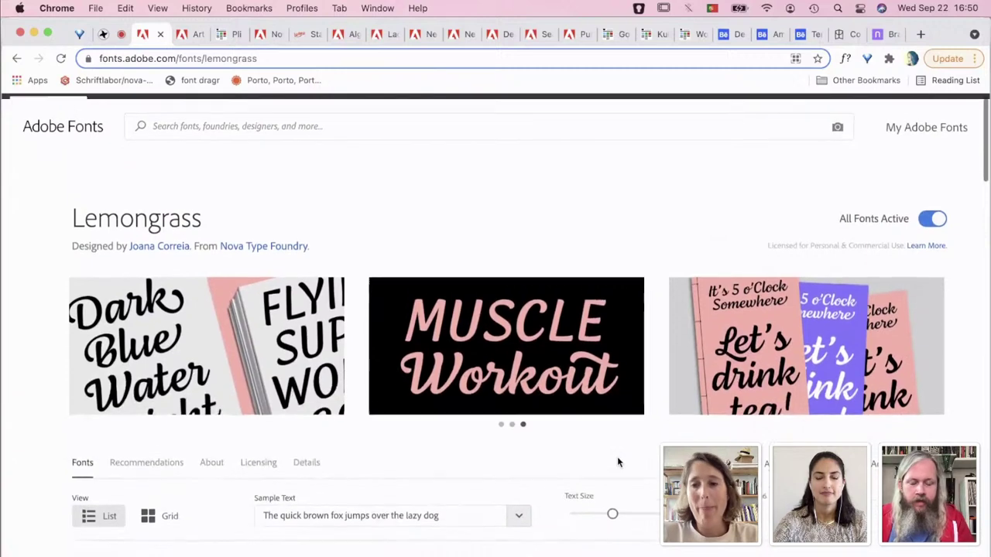